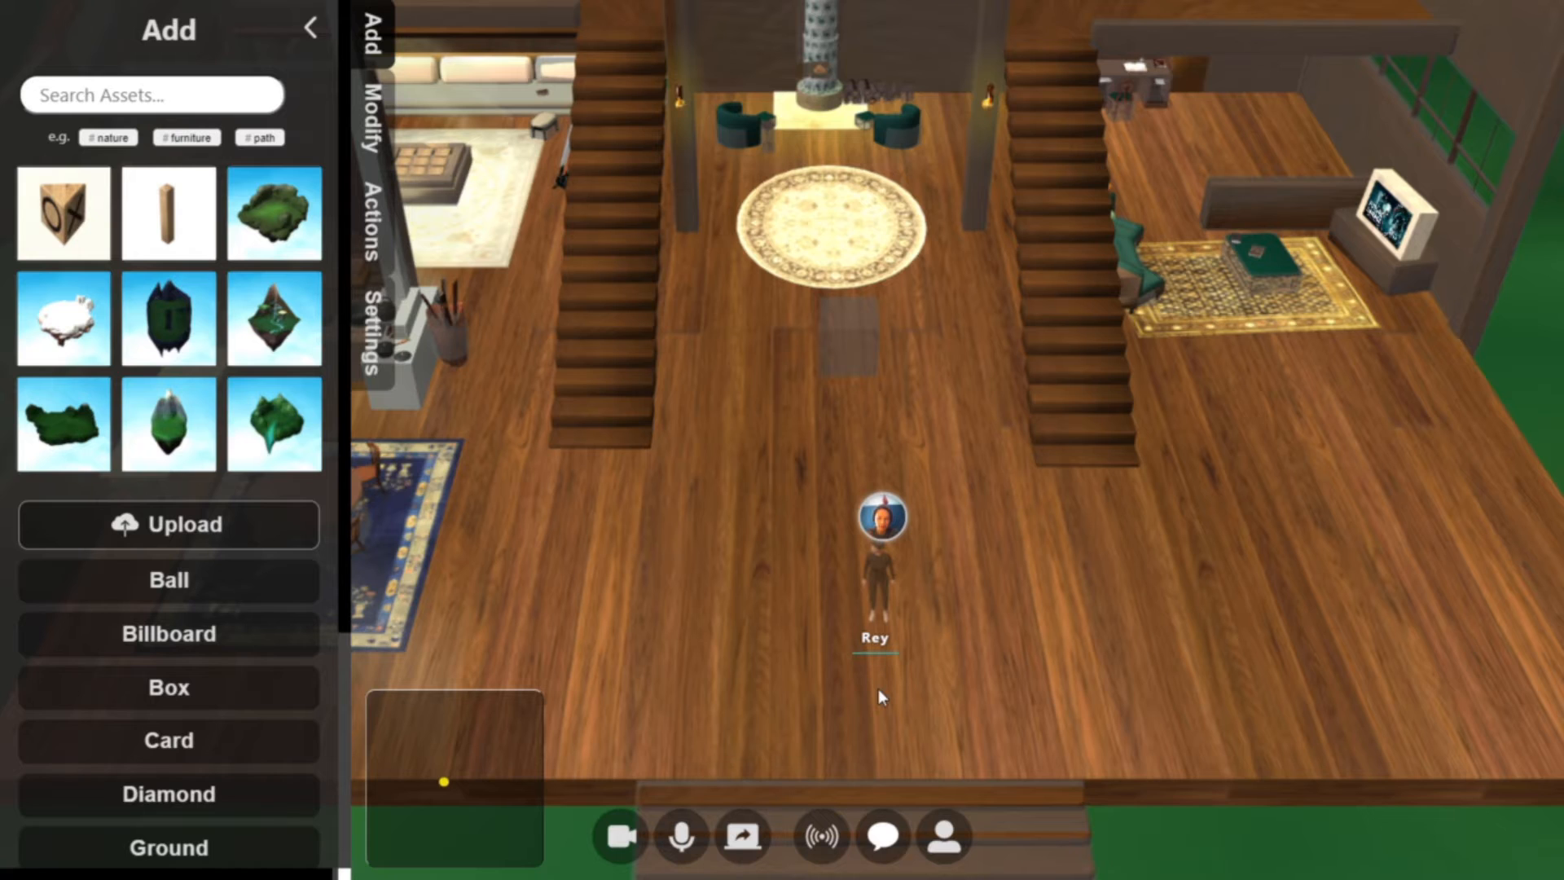
Upload the model files wood-beam-02.glb and wooden-tic-tac-toe-01.glb from the Desktop 3D folder into the world
{"action": "scroll", "coordinate": [879, 689], "scroll_direction": "up", "scroll_amount": 5}
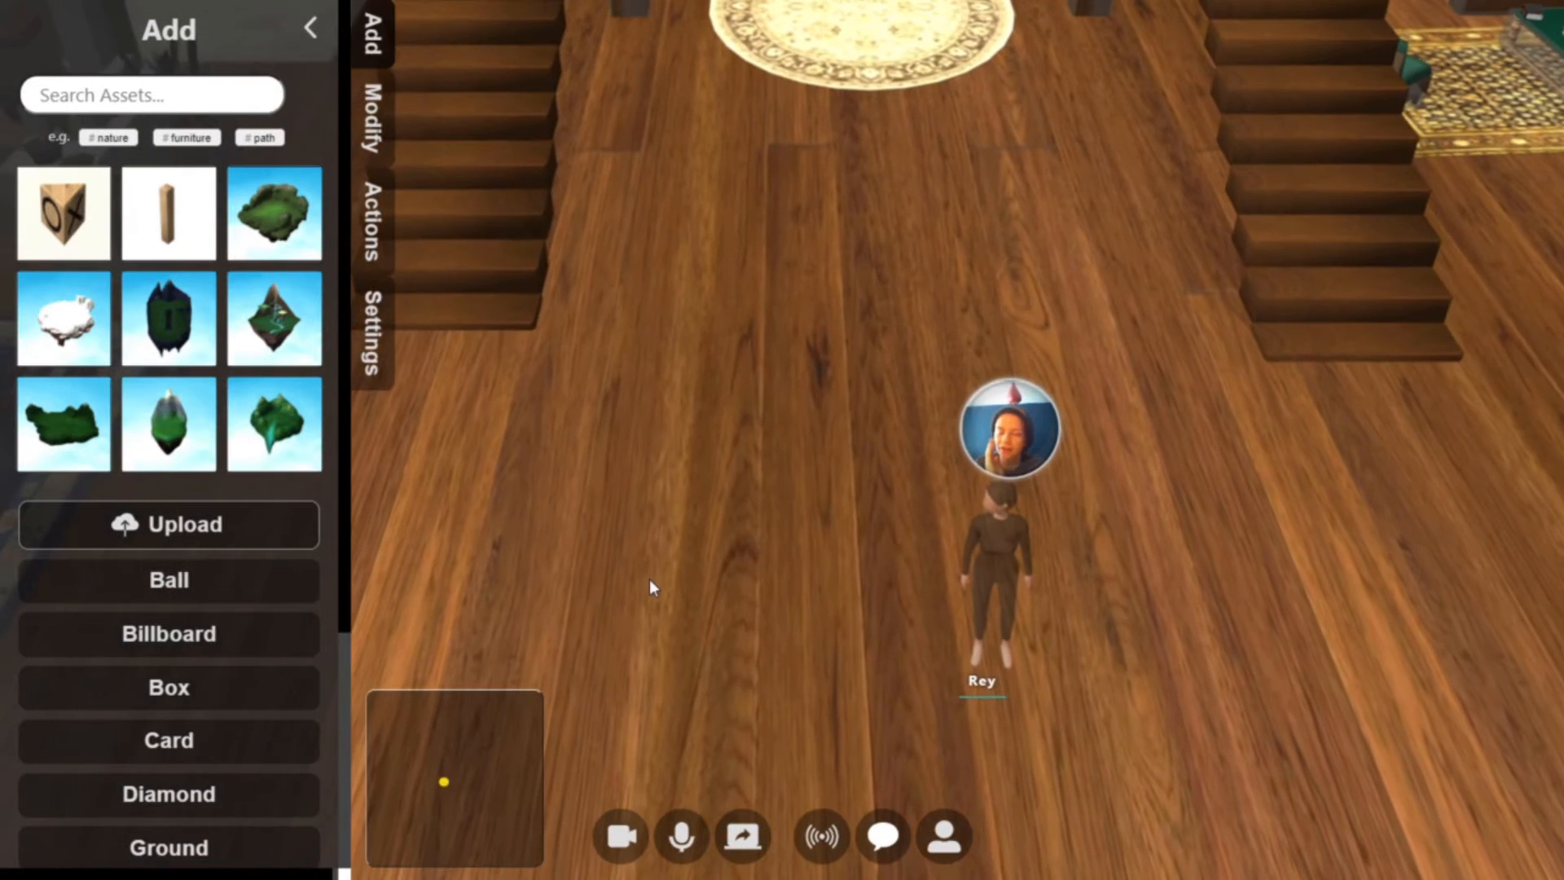
{"action": "scroll", "coordinate": [569, 439], "scroll_direction": "up", "scroll_amount": 3}
{"action": "scroll", "coordinate": [562, 455], "scroll_direction": "up", "scroll_amount": 3}
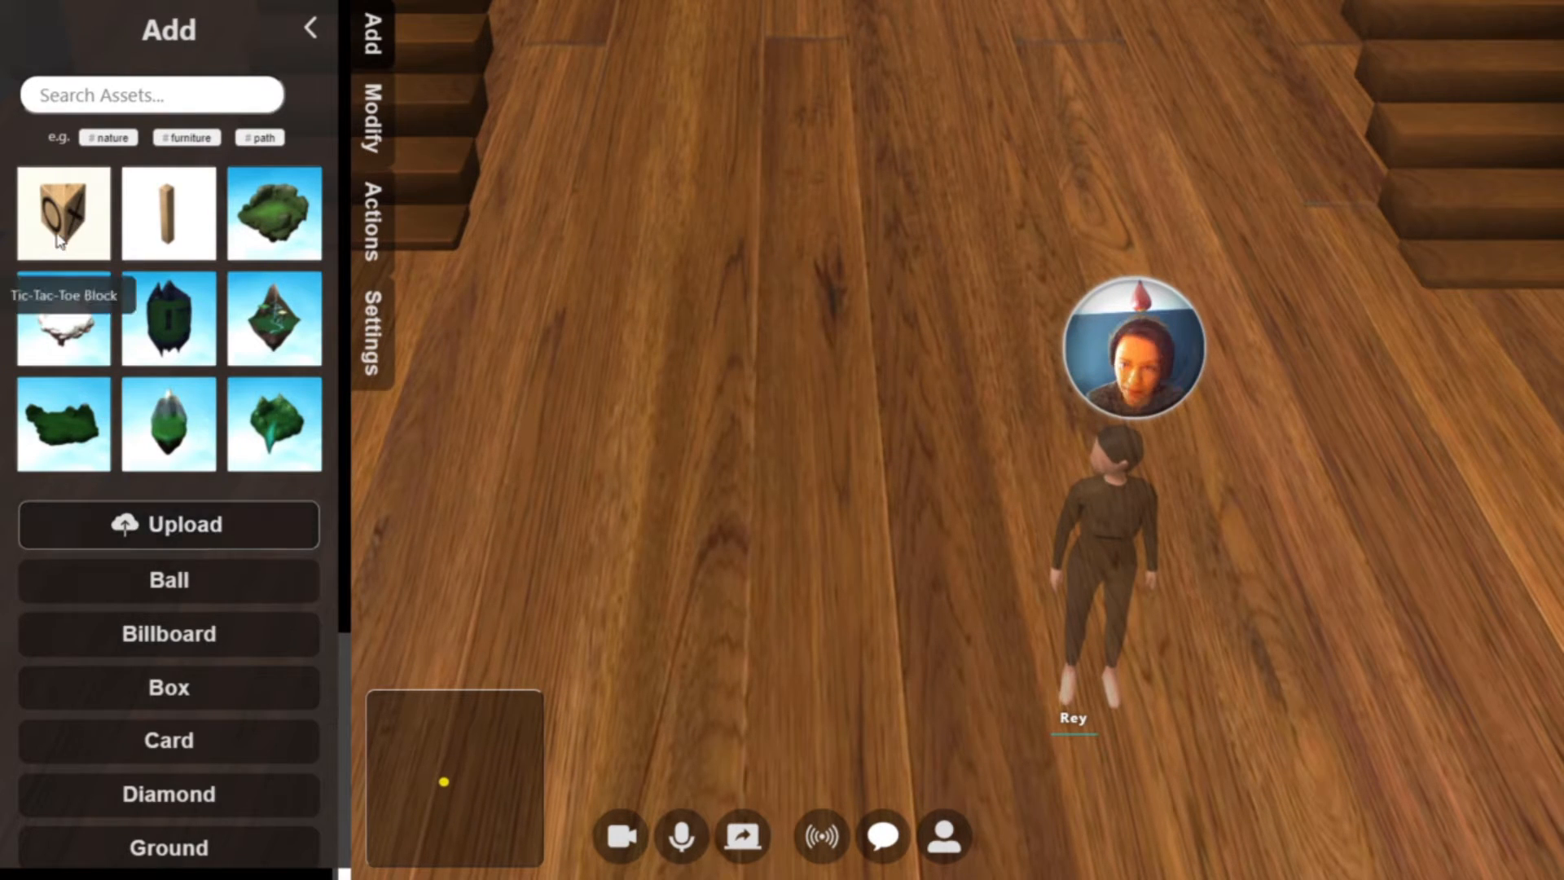
{"action": "left_click", "coordinate": [155, 533]}
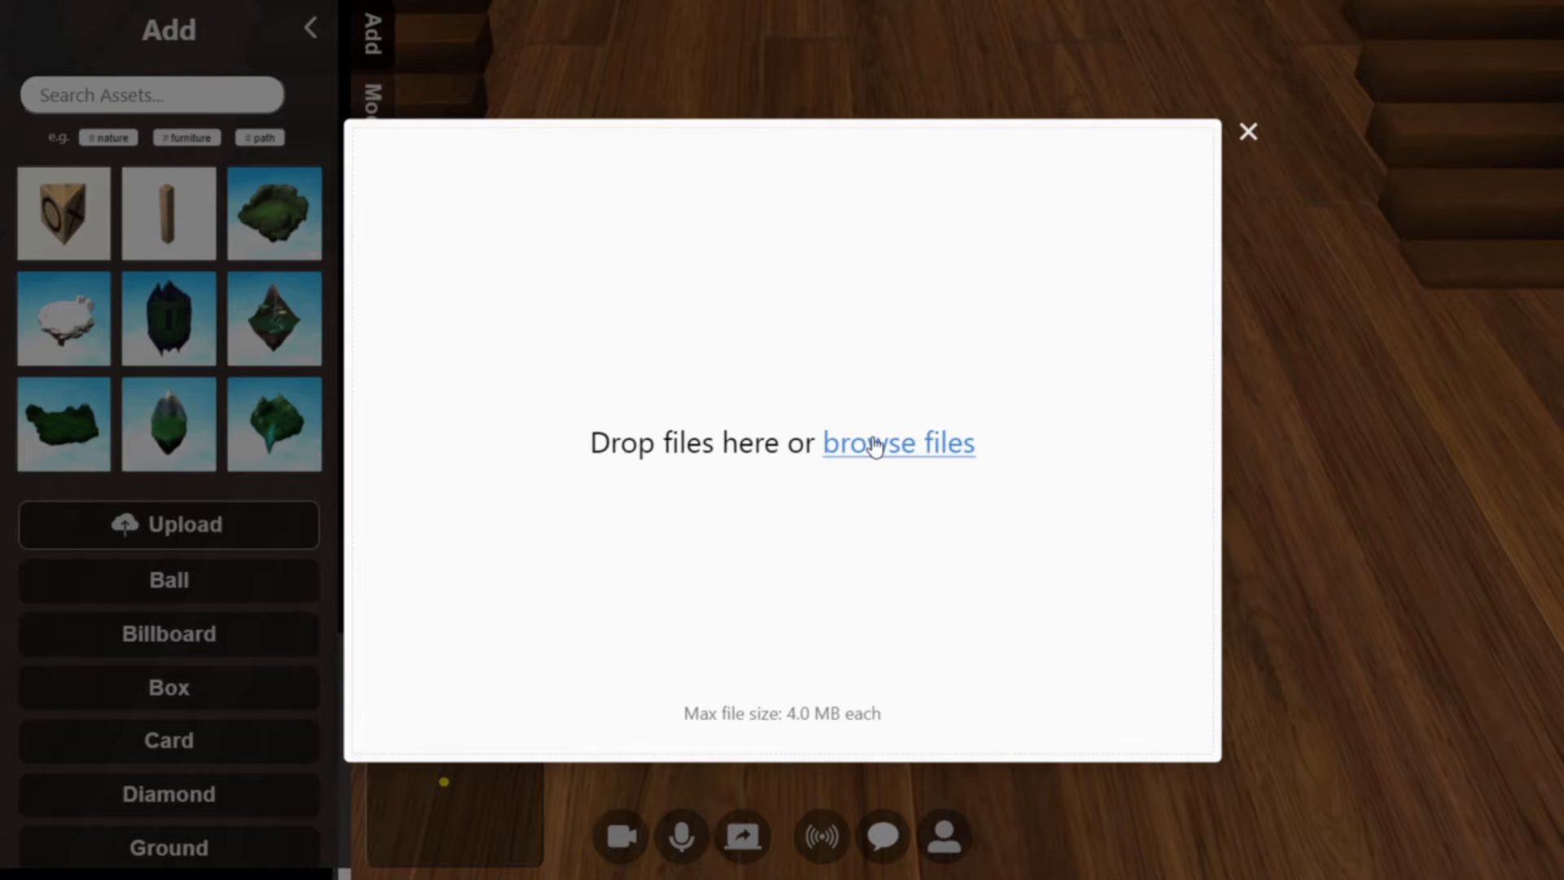
{"action": "left_click", "coordinate": [873, 446]}
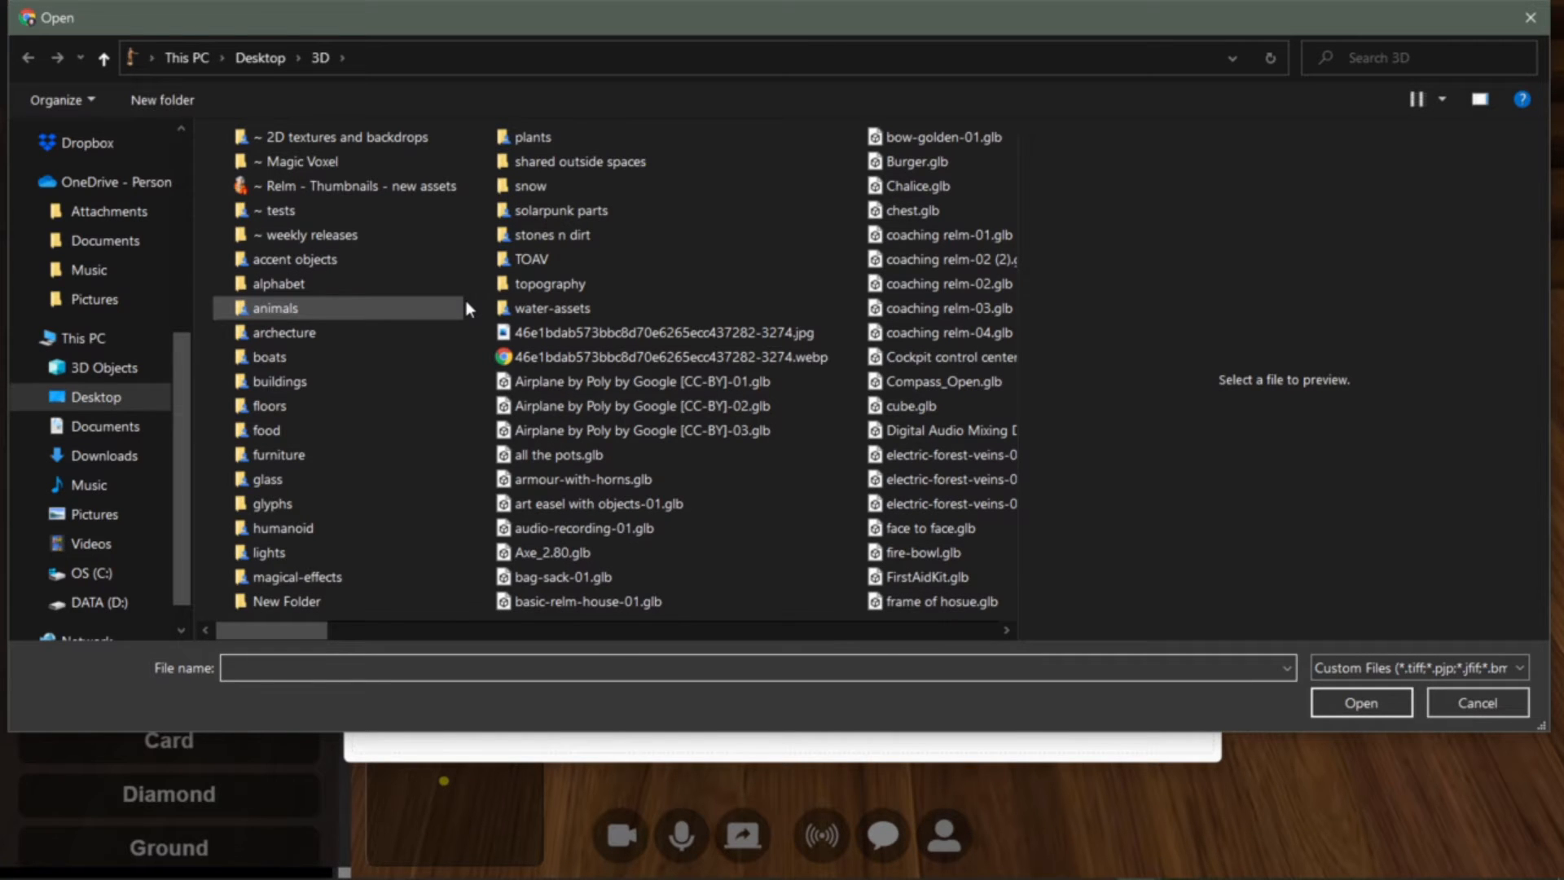
{"action": "scroll", "coordinate": [466, 301], "scroll_direction": "down", "scroll_amount": 10}
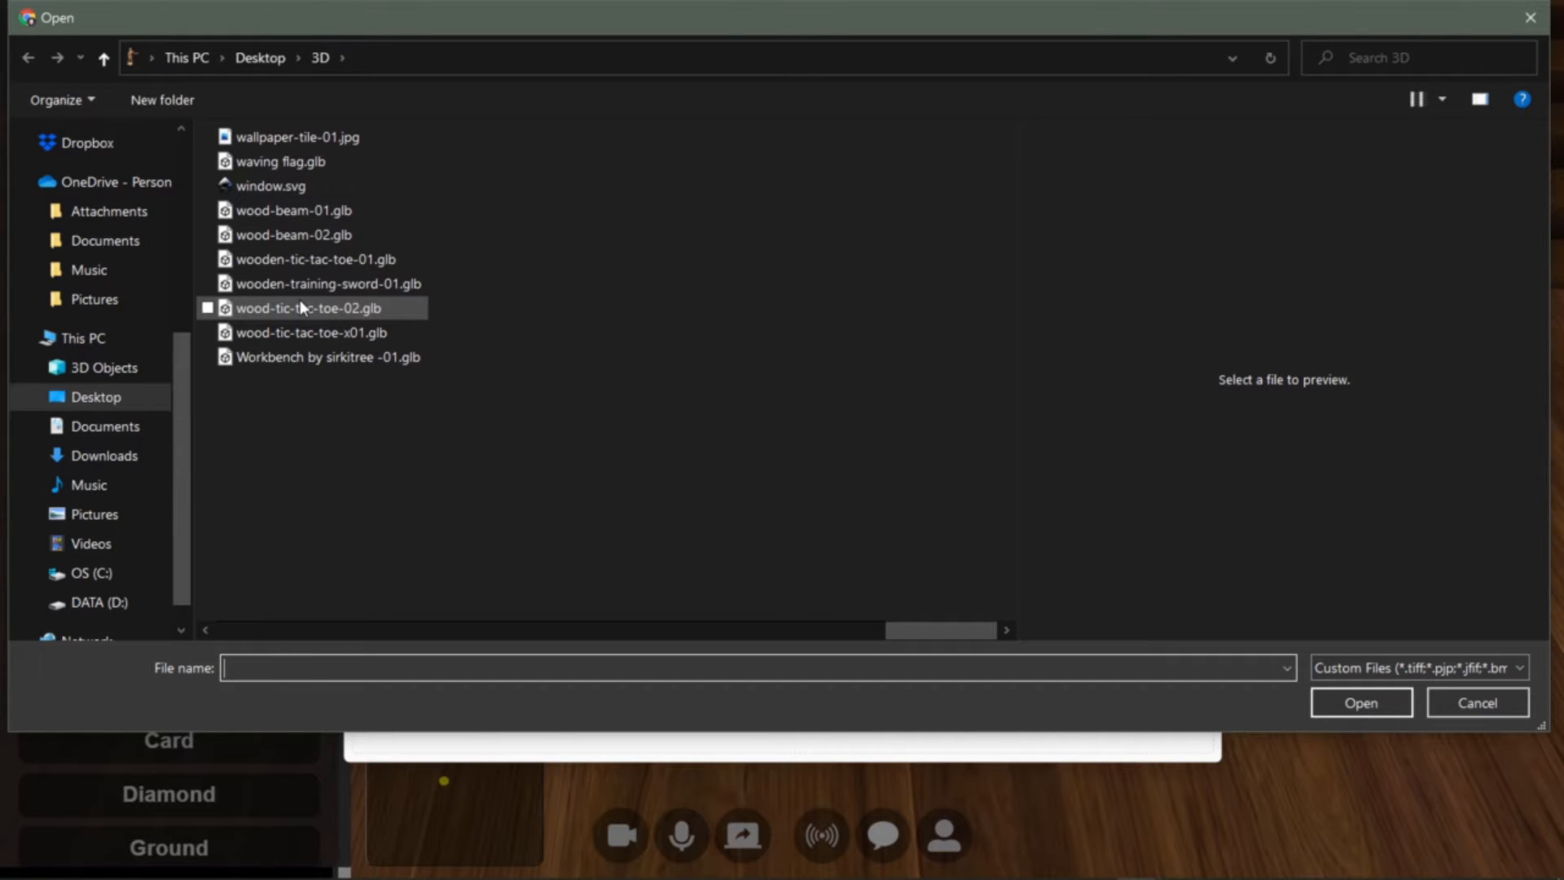
{"action": "left_click", "coordinate": [292, 260]}
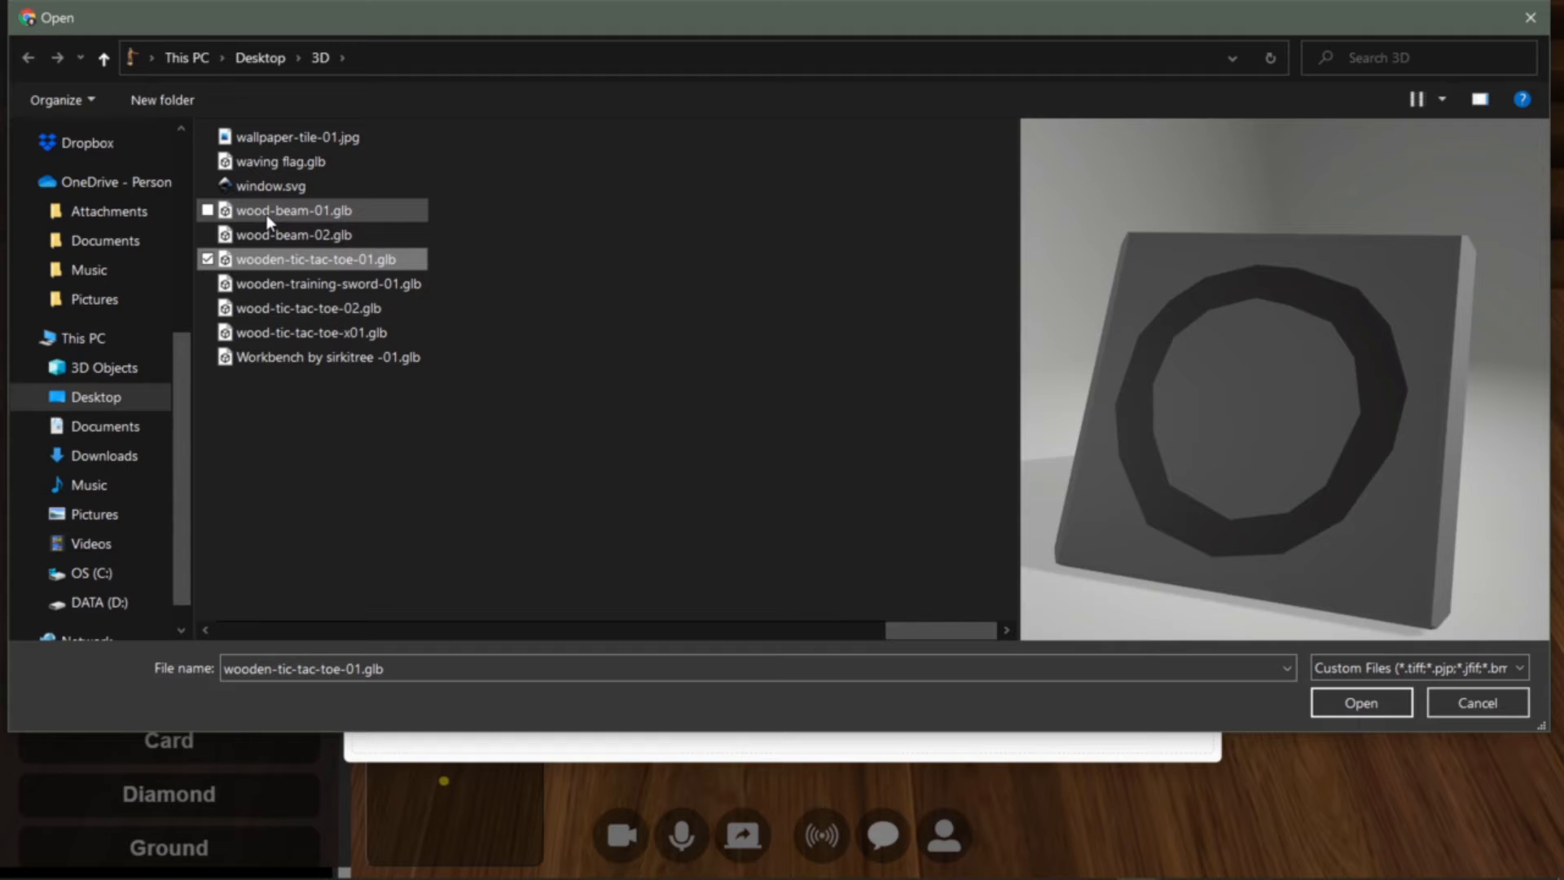
{"action": "key", "text": "Return"}
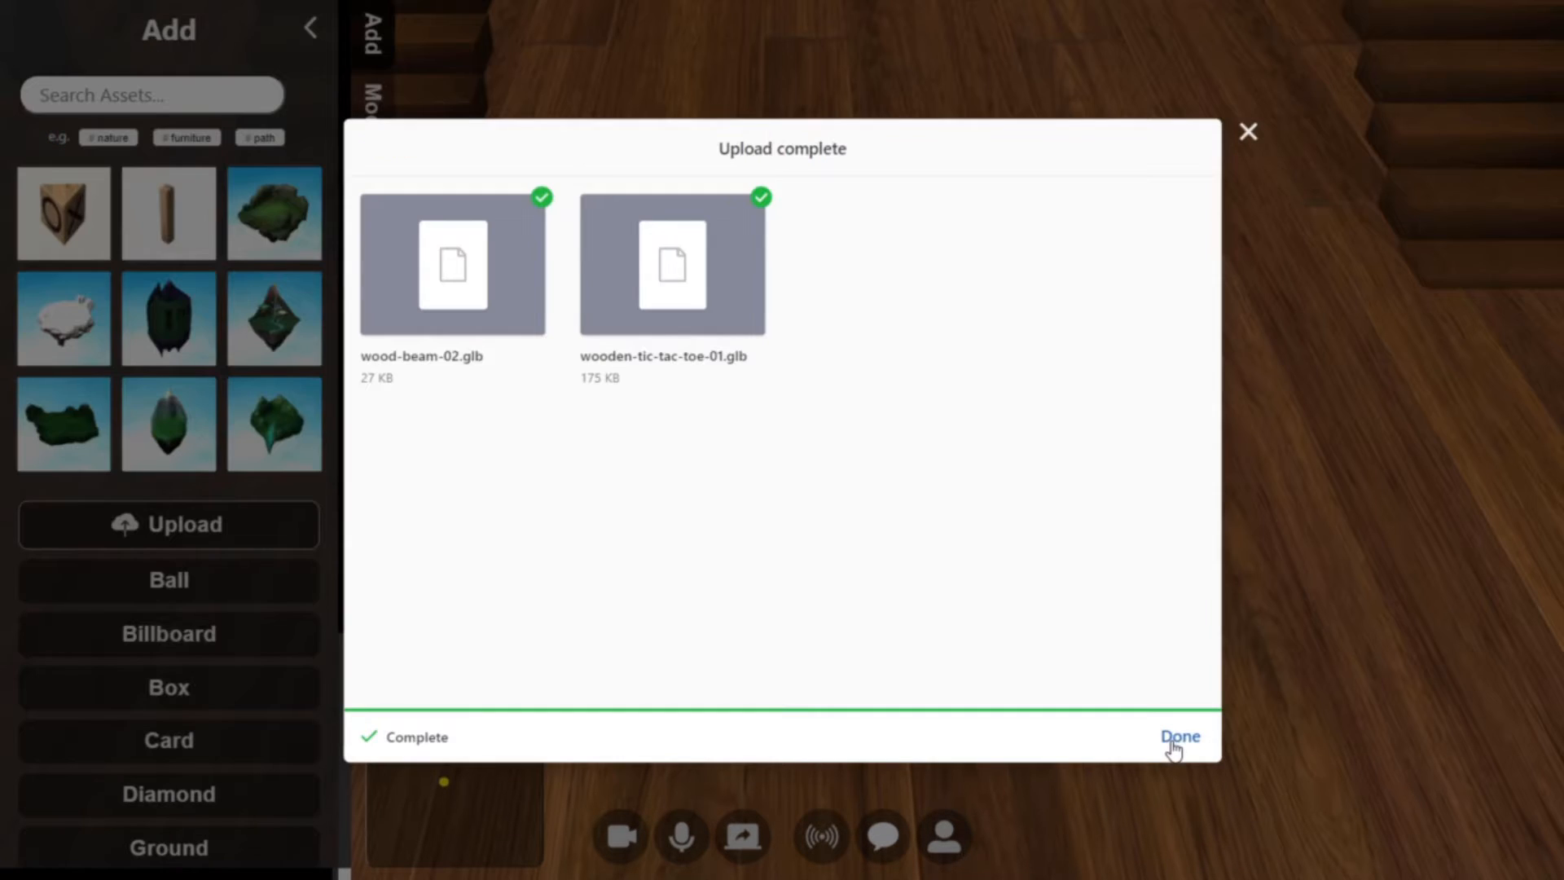
{"action": "left_click", "coordinate": [1179, 737]}
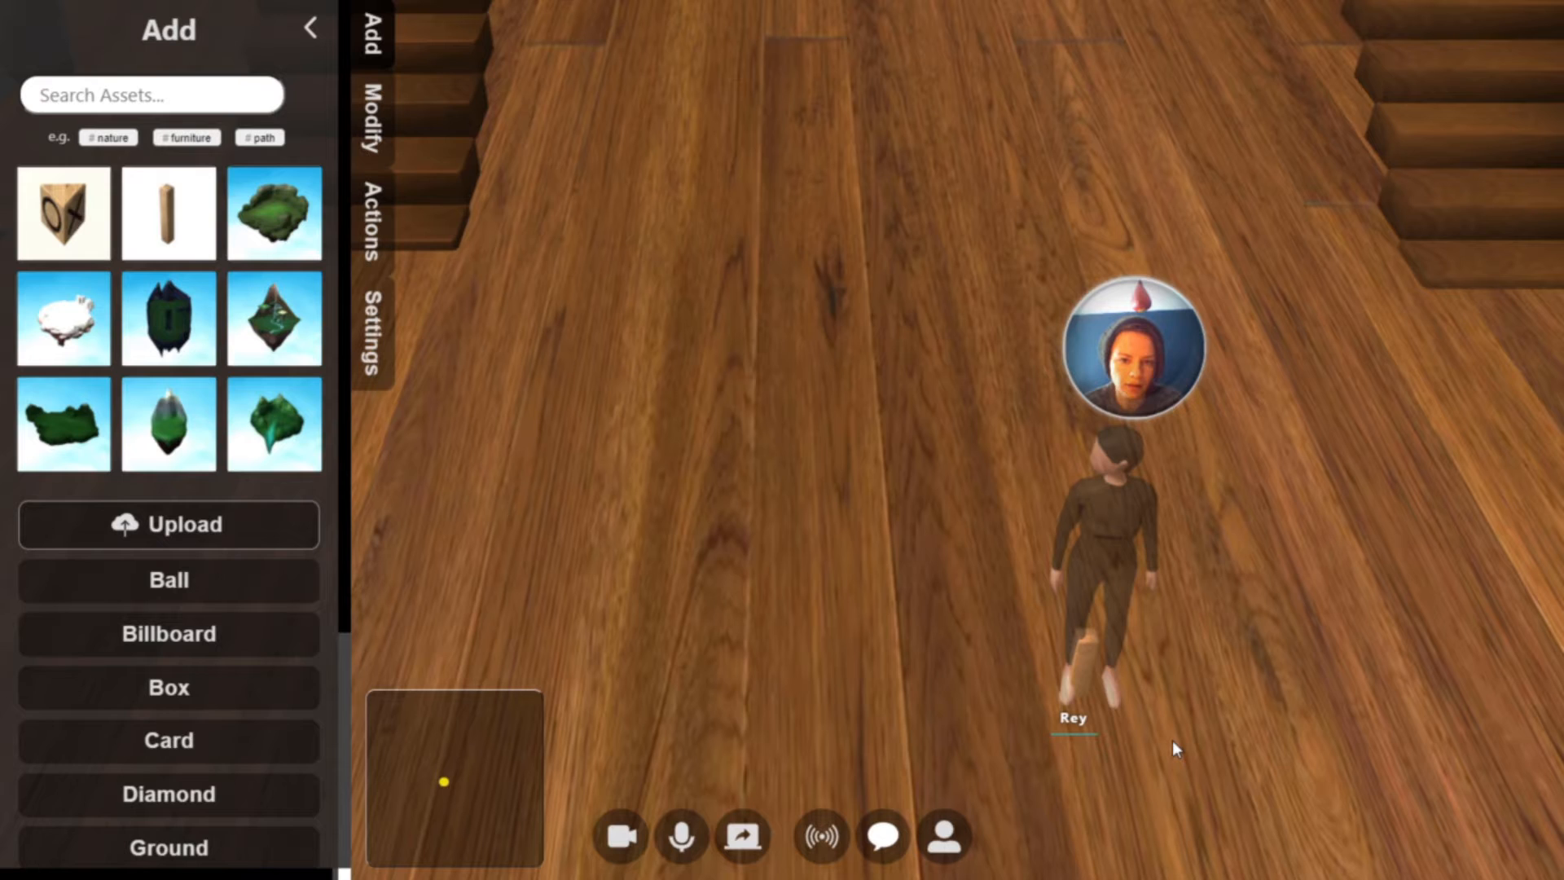
Move the tic-tac-toe block onto the open floor beside the avatar and set its rotation to X 1.5707 and Y 3.14
{"action": "left_click_drag", "start_coordinate": [1080, 677], "coordinate": [784, 548]}
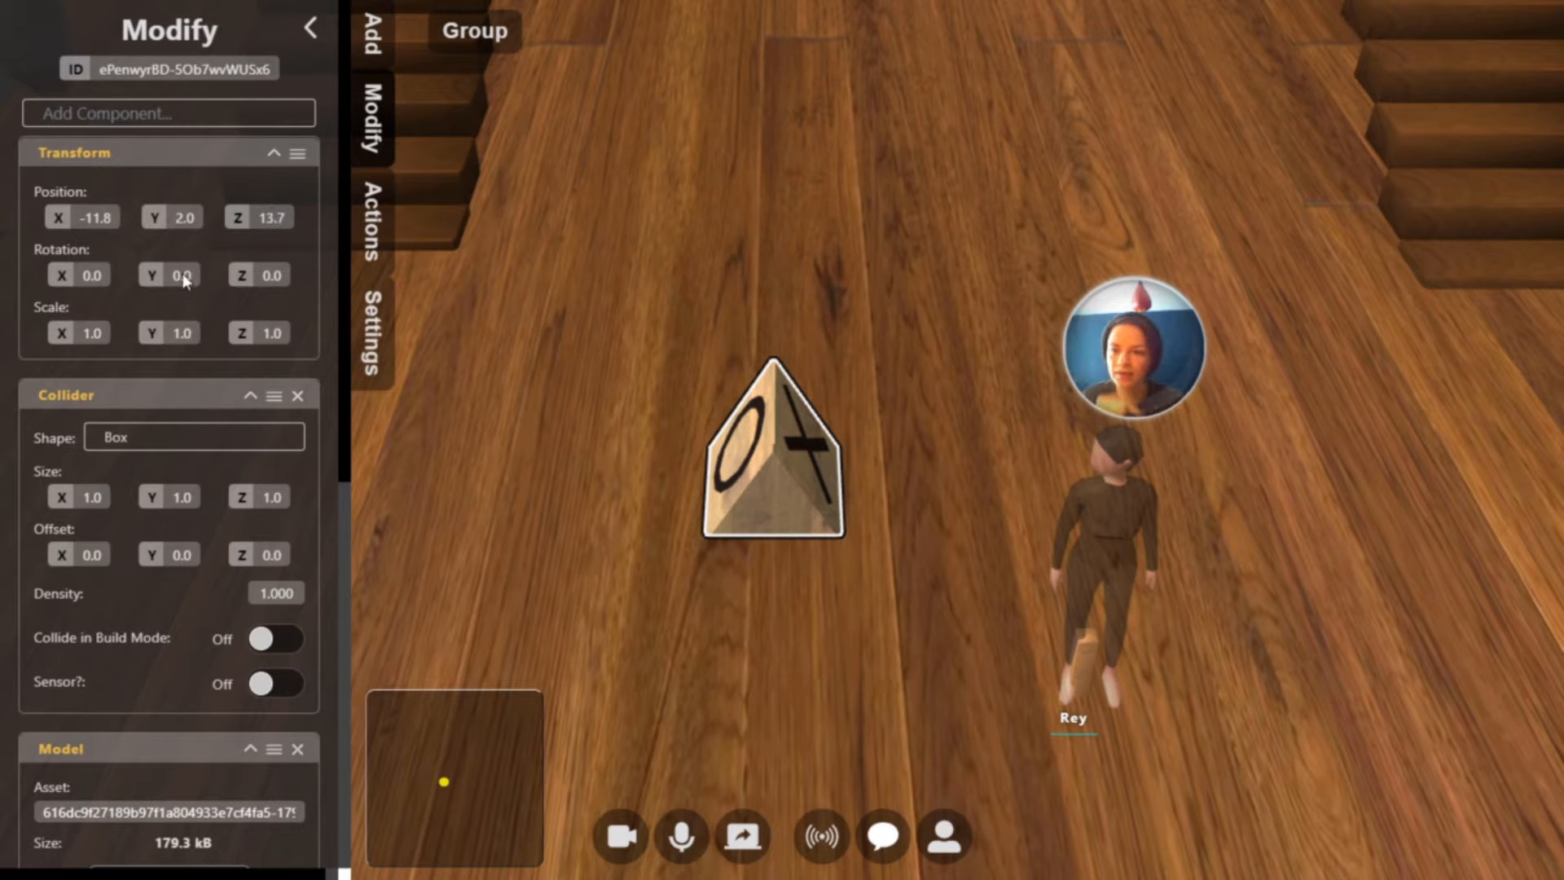
{"action": "left_click", "coordinate": [99, 275]}
{"action": "type", "text": "1."}
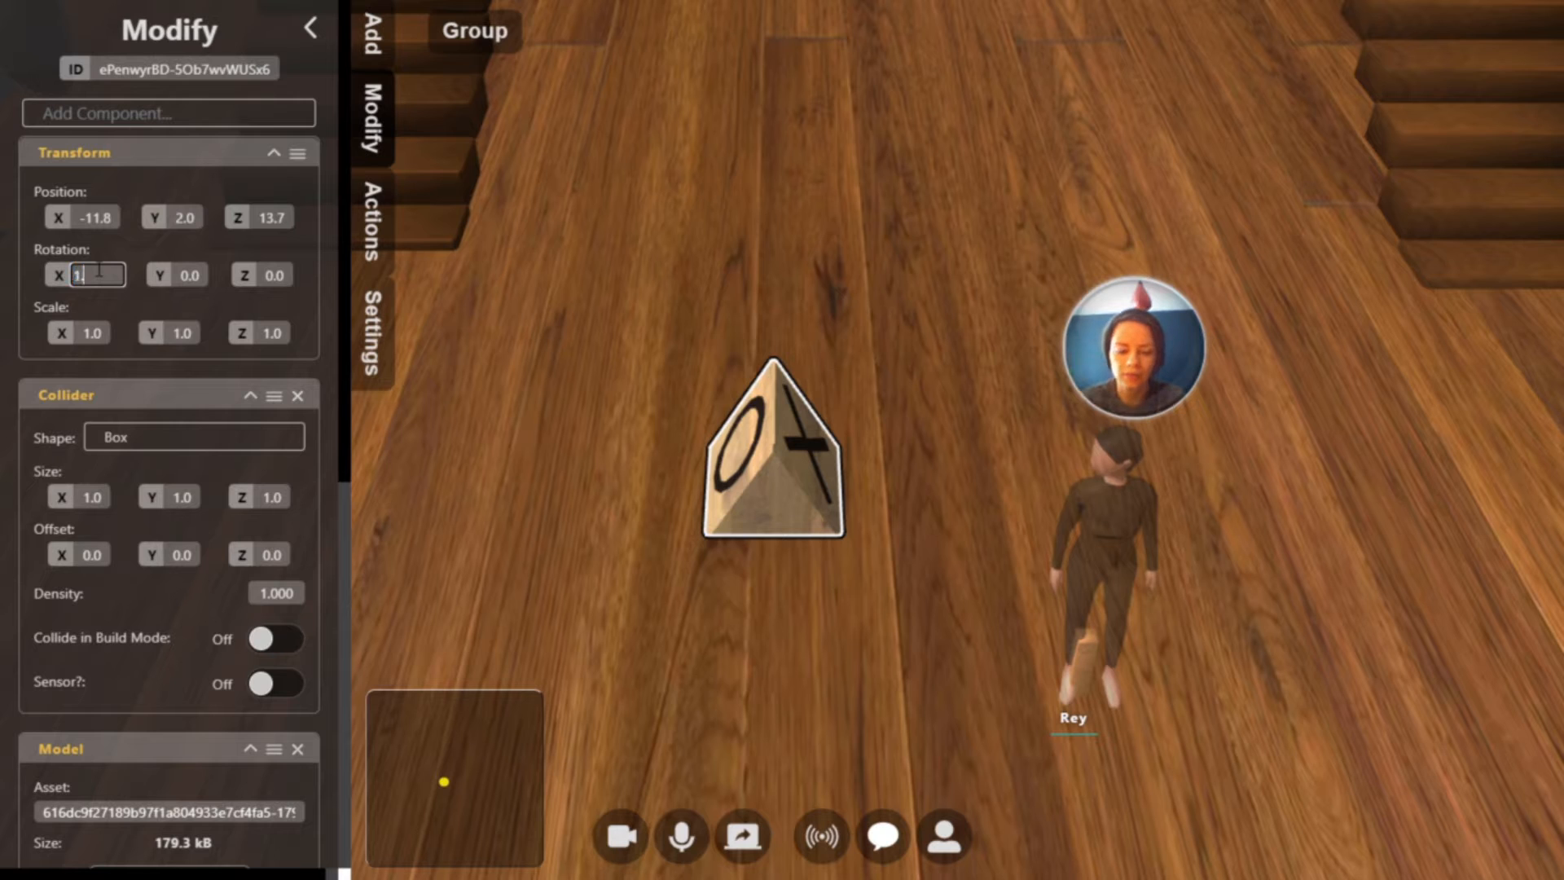
{"action": "type", "text": "5707"}
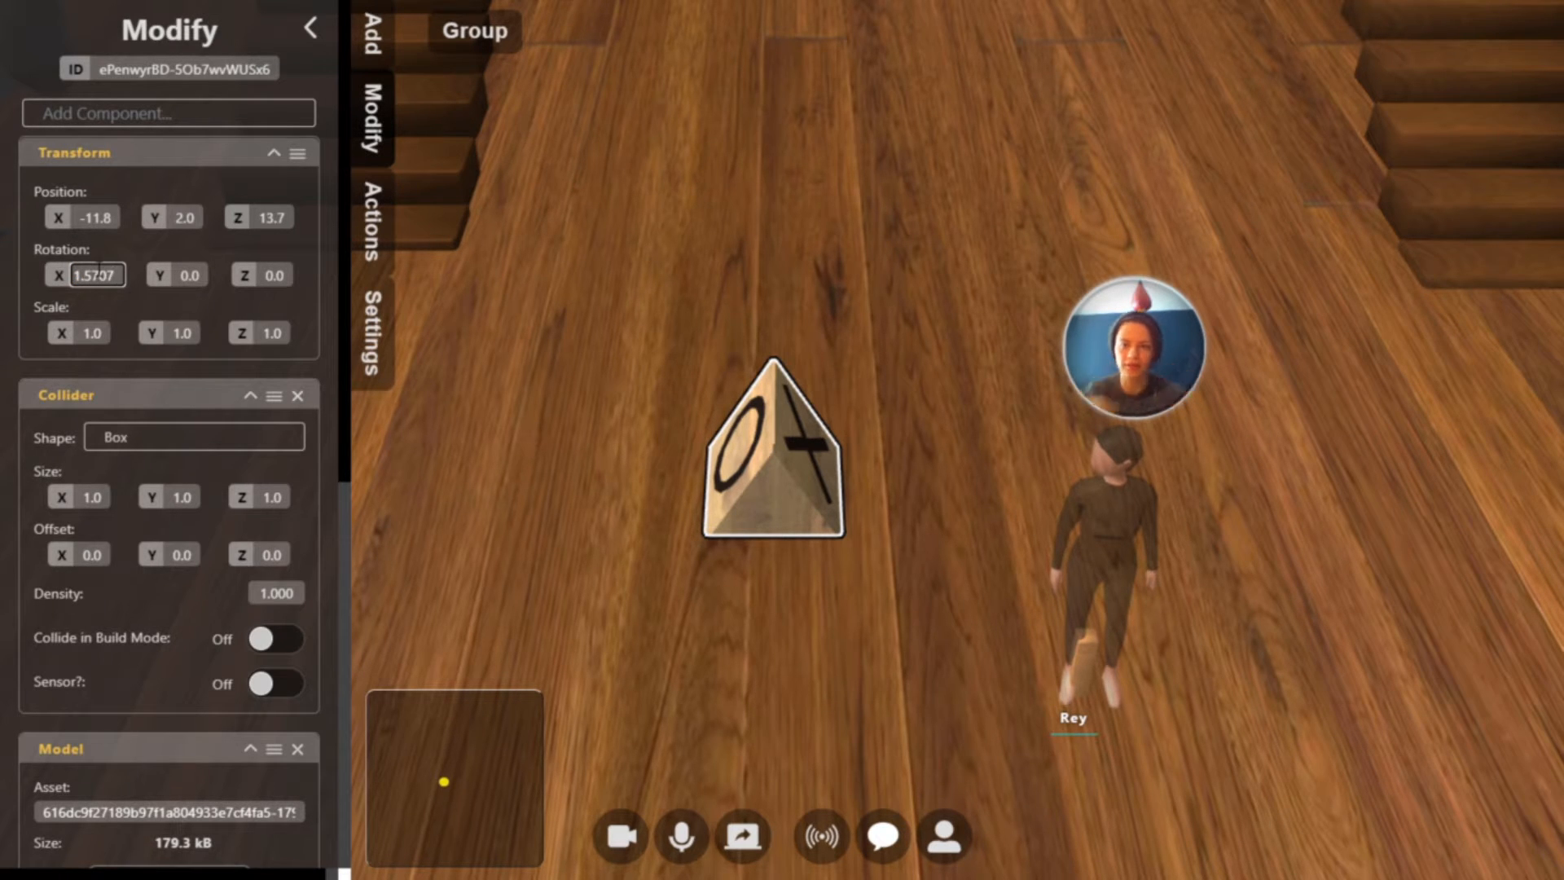
{"action": "key", "text": "Return"}
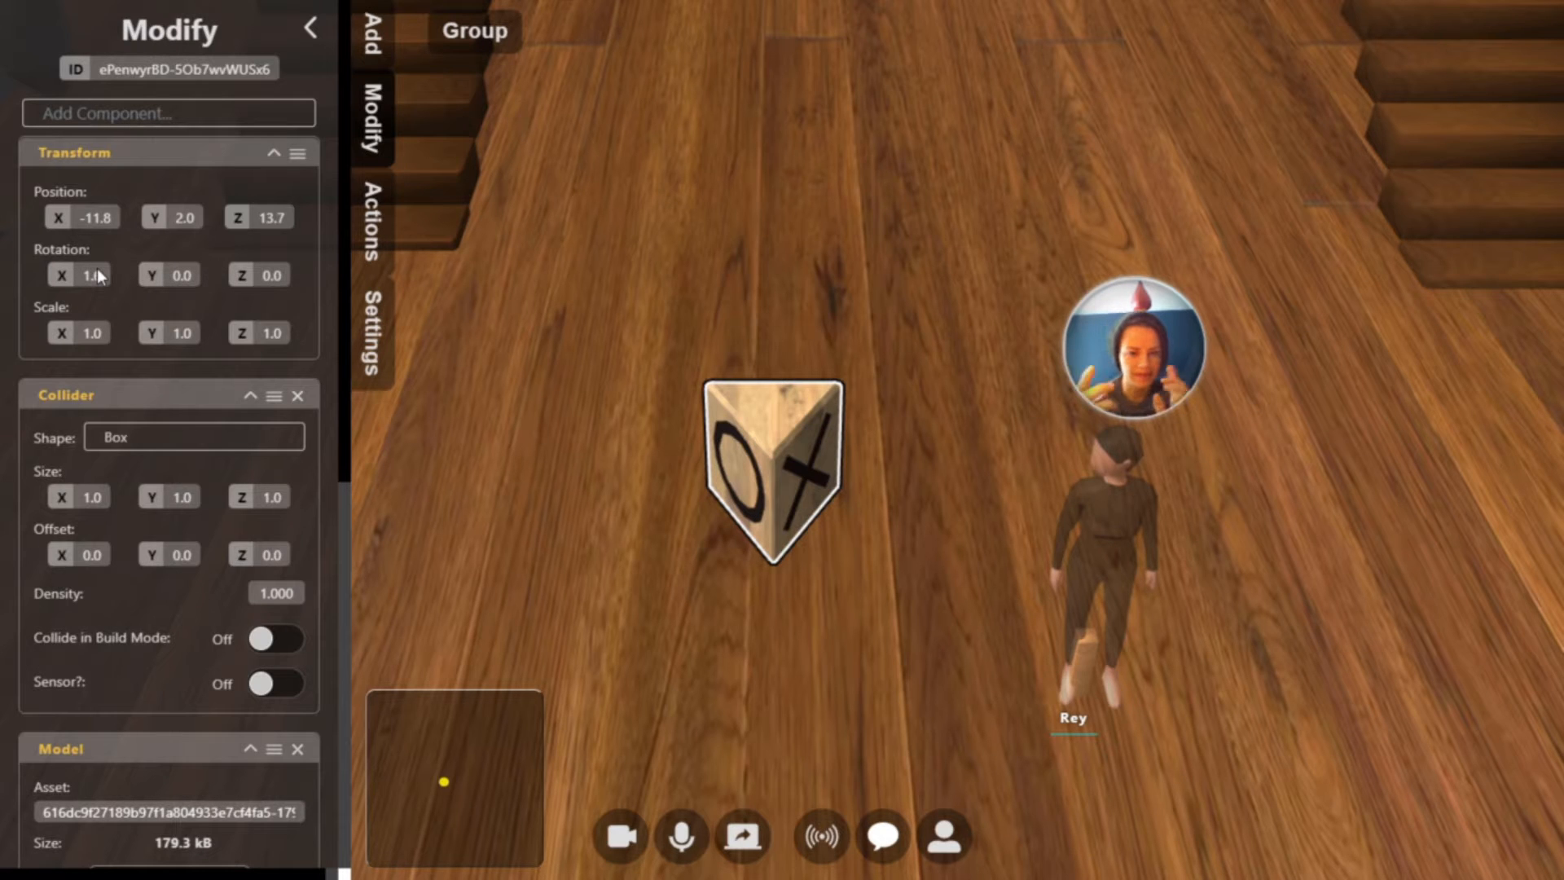
{"action": "left_click", "coordinate": [177, 278]}
{"action": "type", "text": "3.14"}
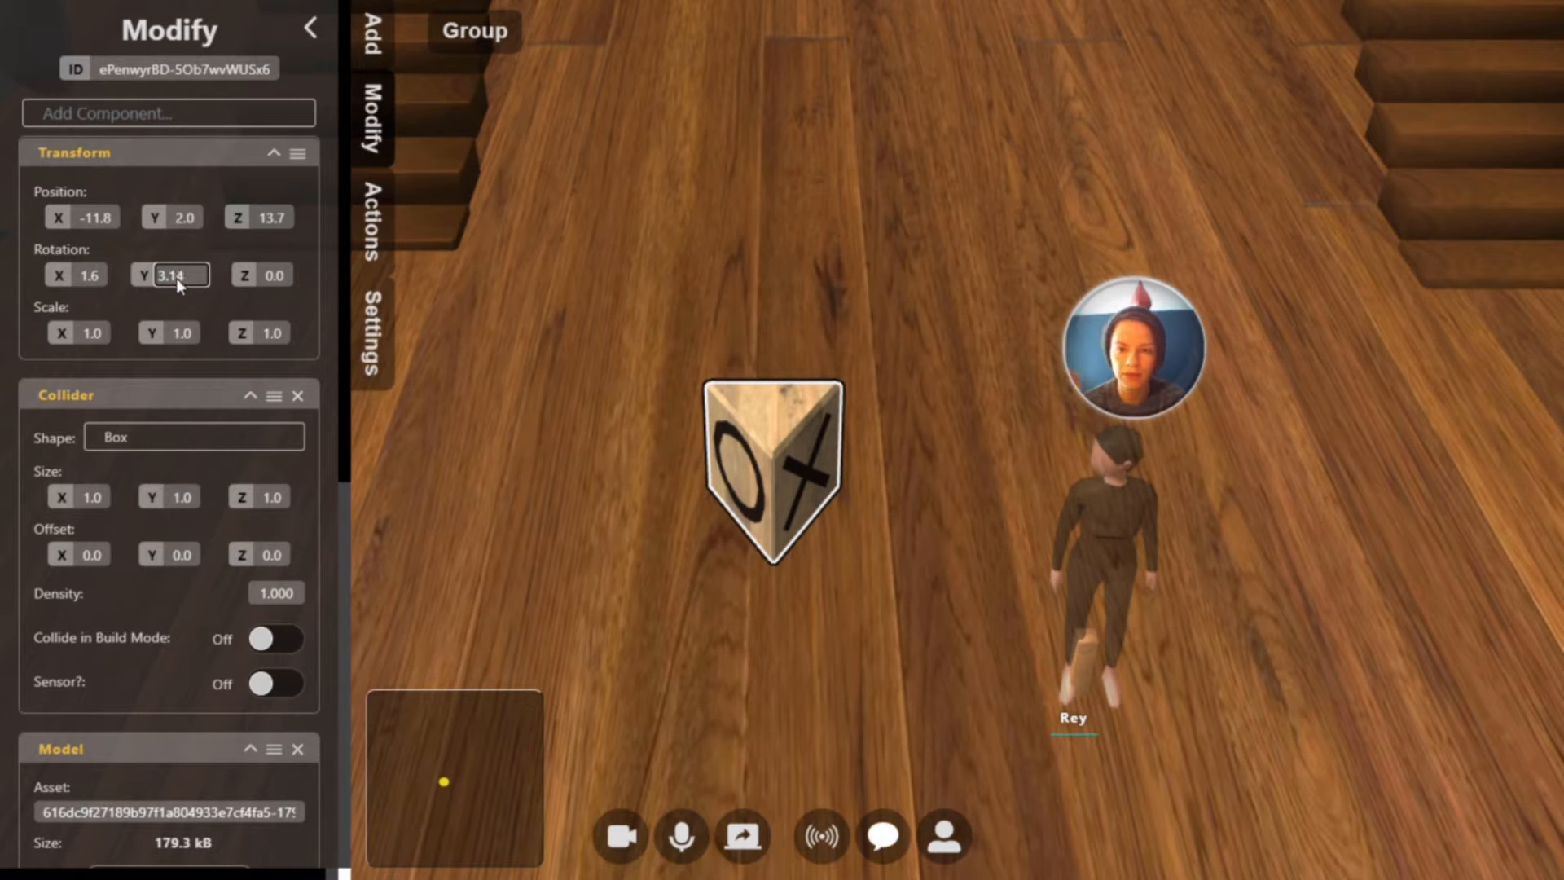
{"action": "key", "text": "Return"}
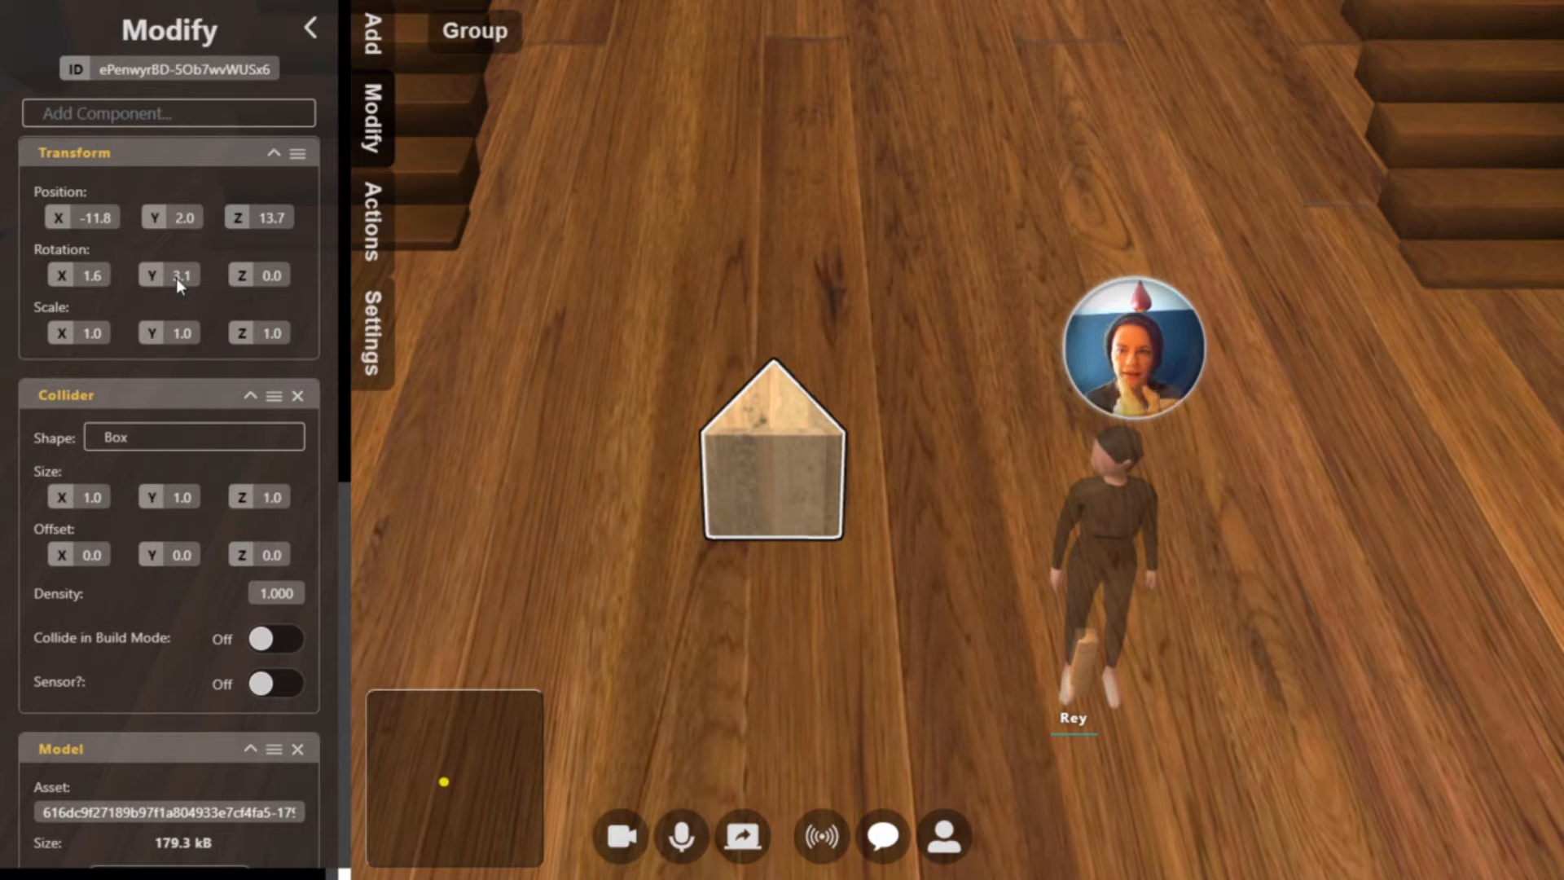
Add a Clickable component to the tic-tac-toe block with its action set to Flip Over
{"action": "left_click", "coordinate": [151, 110]}
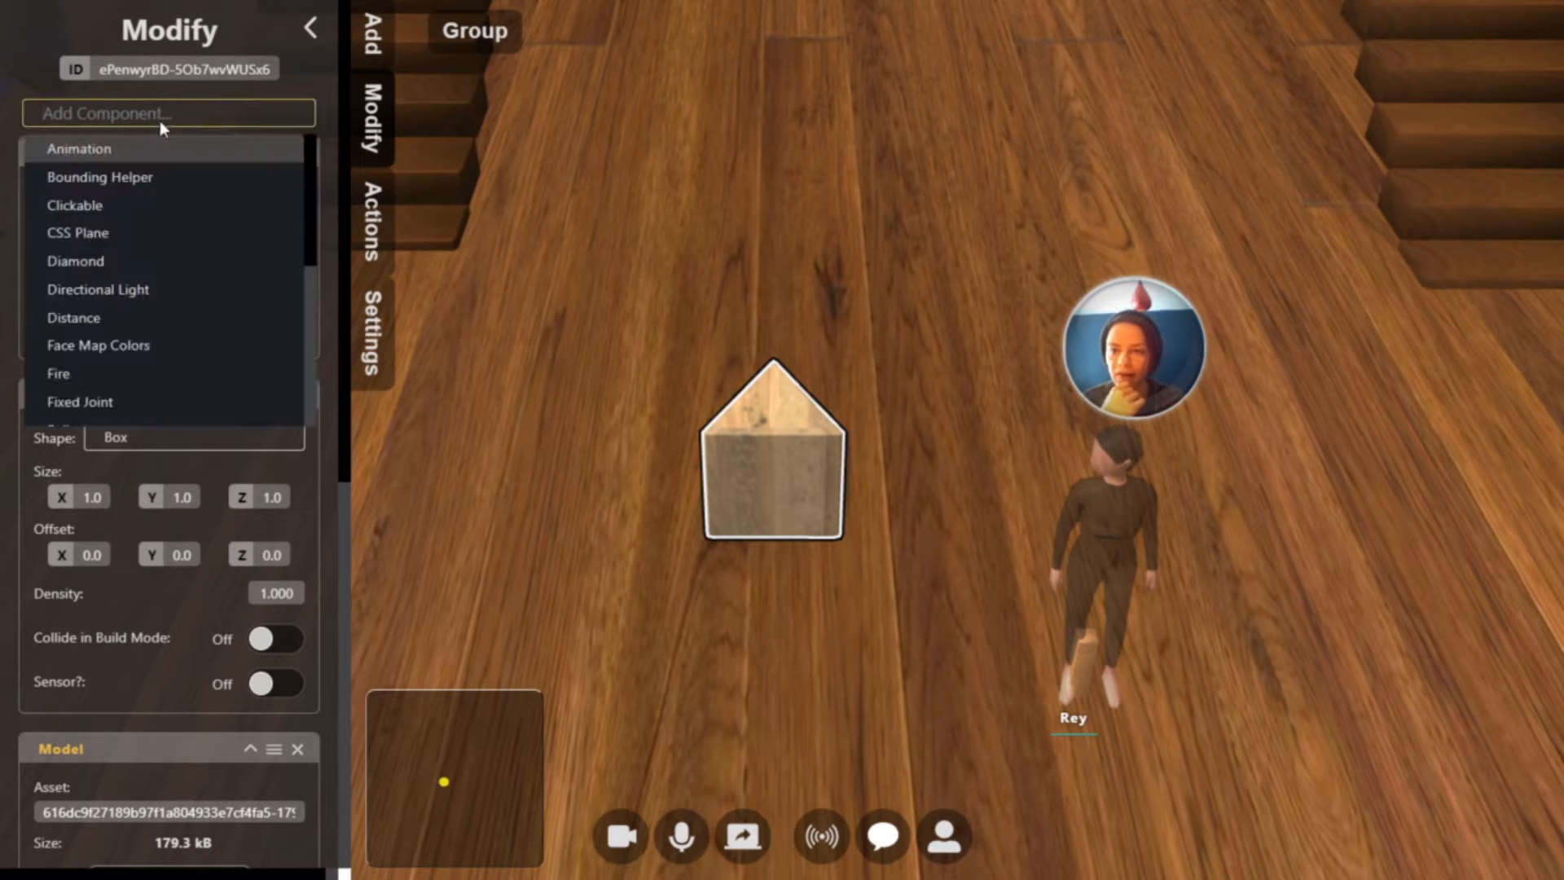
{"action": "left_click", "coordinate": [140, 204]}
{"action": "left_click", "coordinate": [189, 438]}
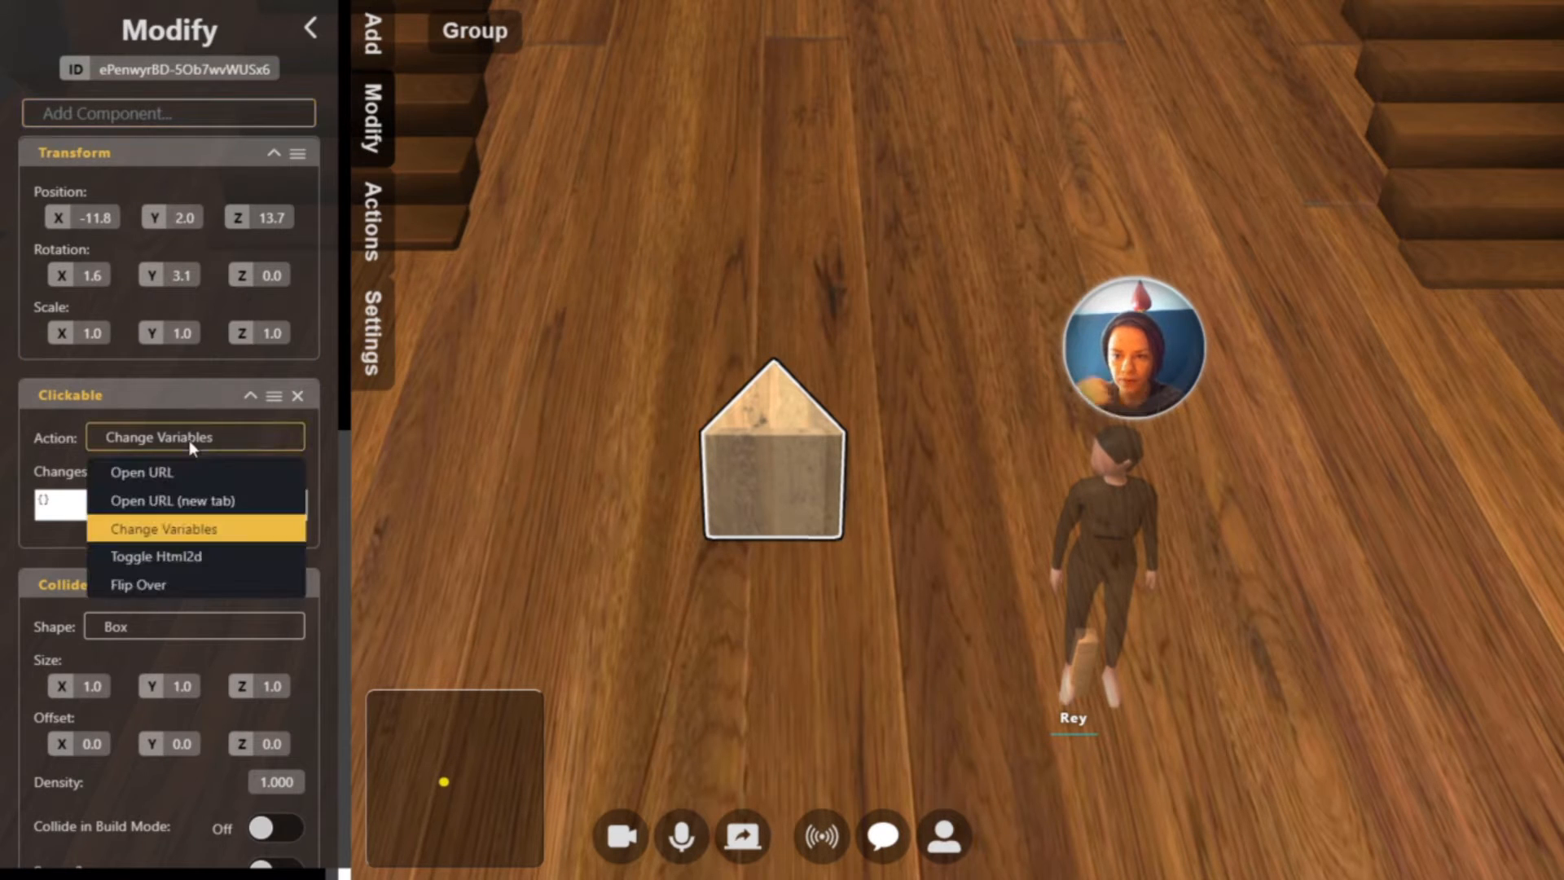
{"action": "left_click", "coordinate": [161, 580]}
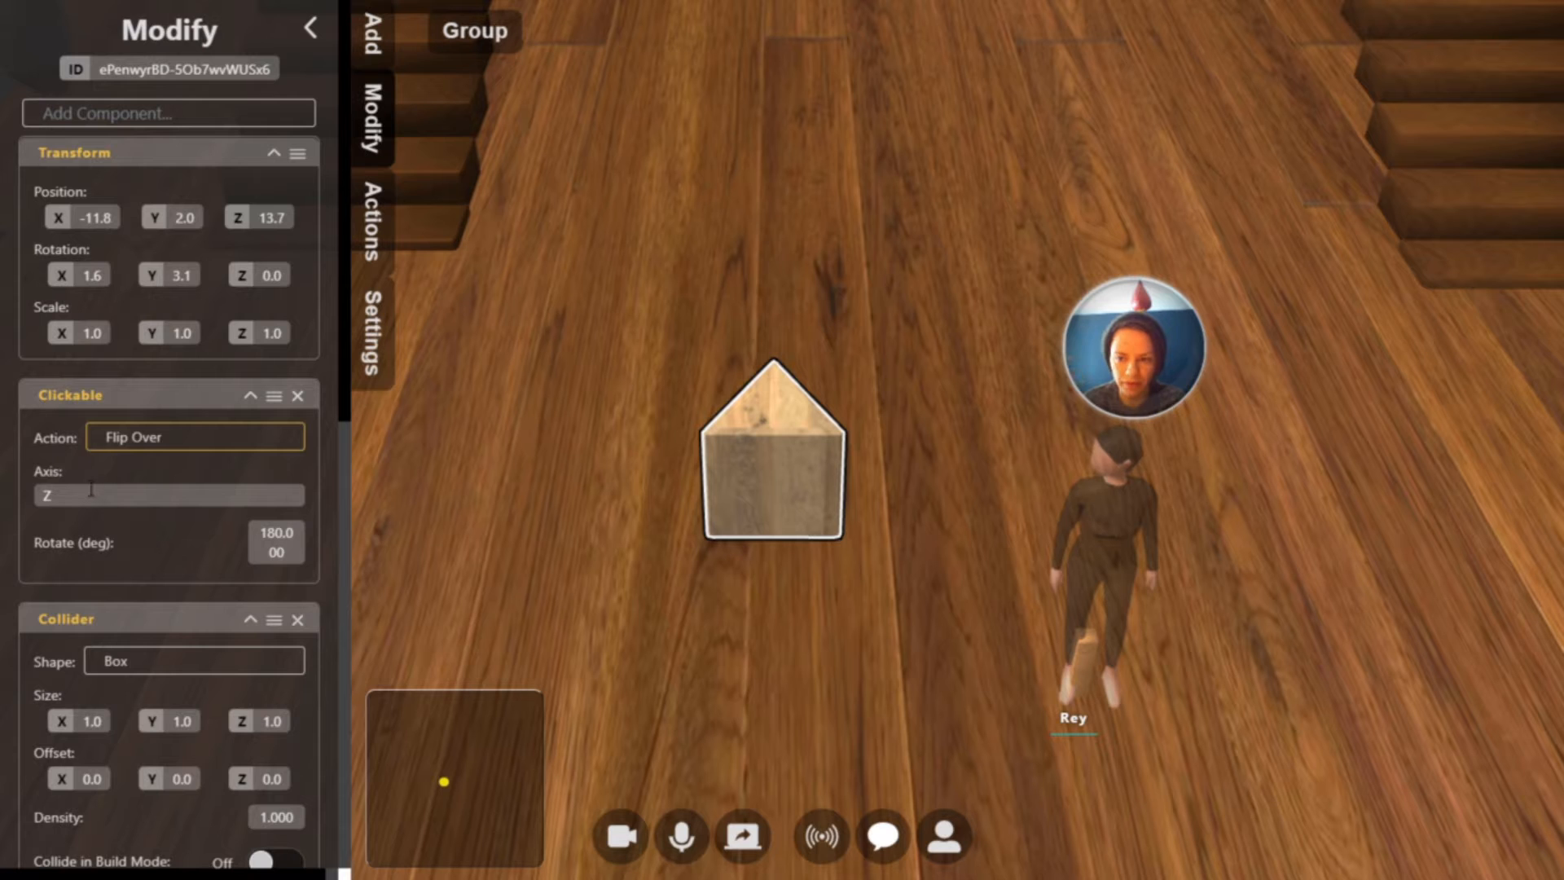
Leave build mode and test the flip action on the tic-tac-toe block up close
{"action": "left_click", "coordinate": [942, 540]}
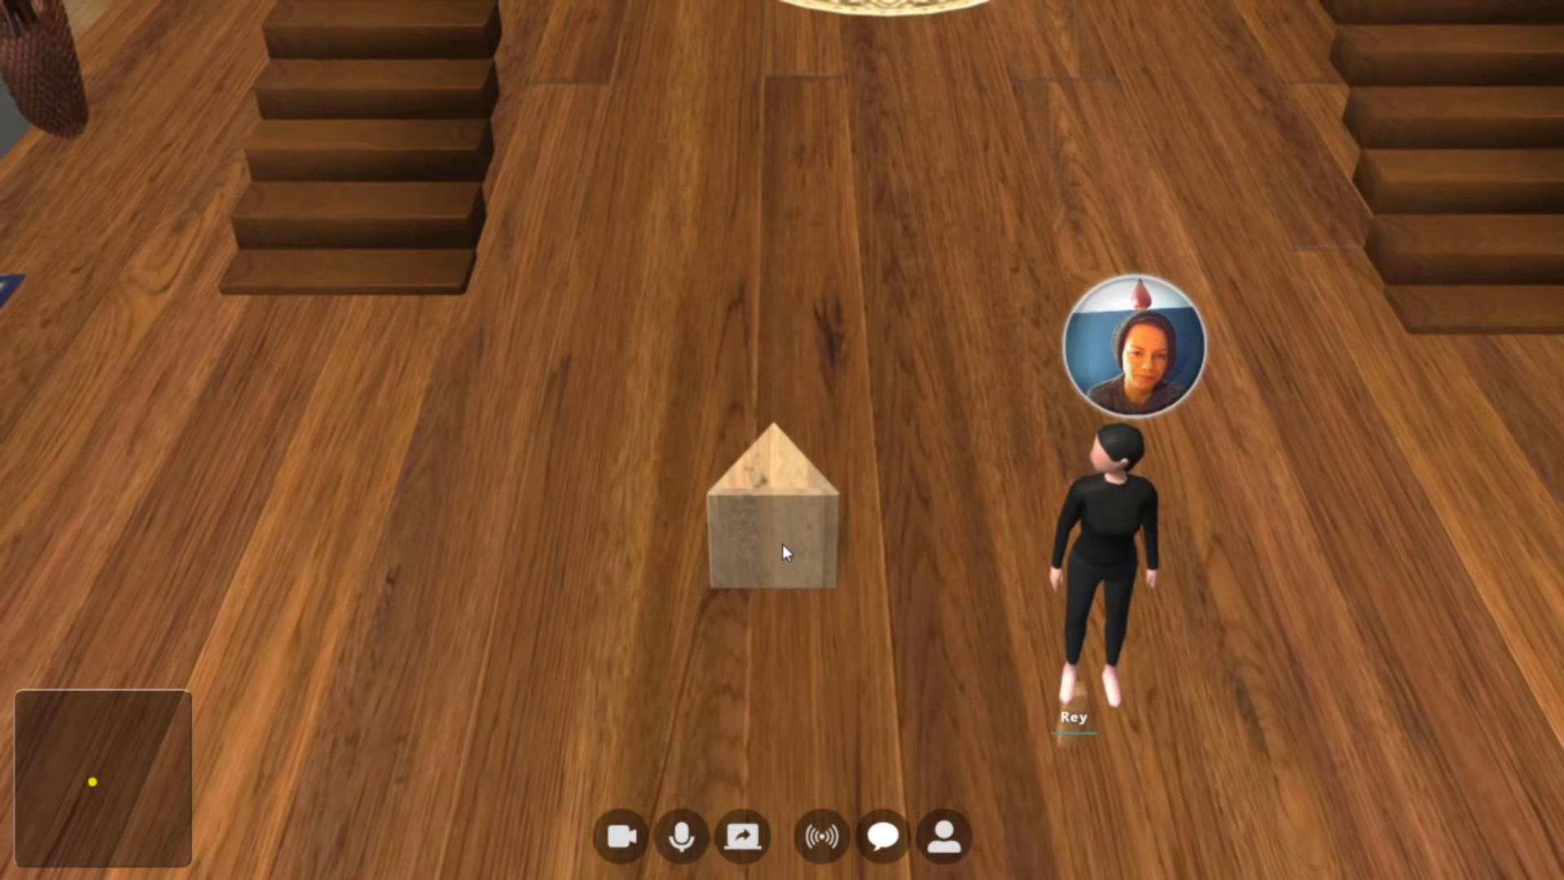
{"action": "scroll", "coordinate": [783, 544], "scroll_direction": "up", "scroll_amount": 5}
{"action": "scroll", "coordinate": [775, 530], "scroll_direction": "up", "scroll_amount": 3}
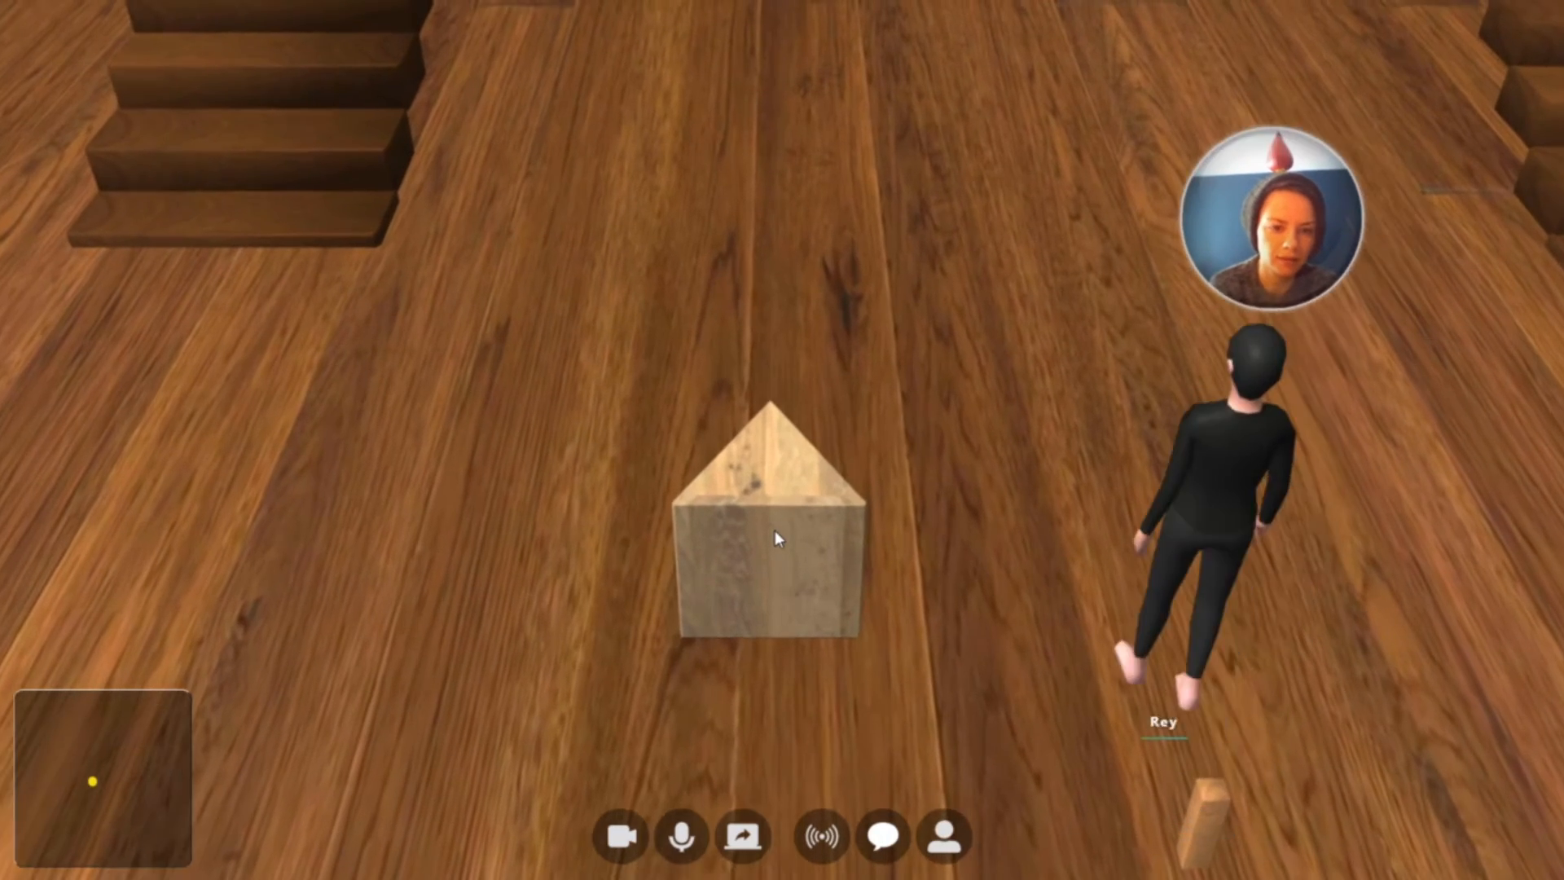
{"action": "left_click_drag", "start_coordinate": [1070, 444], "coordinate": [1047, 498]}
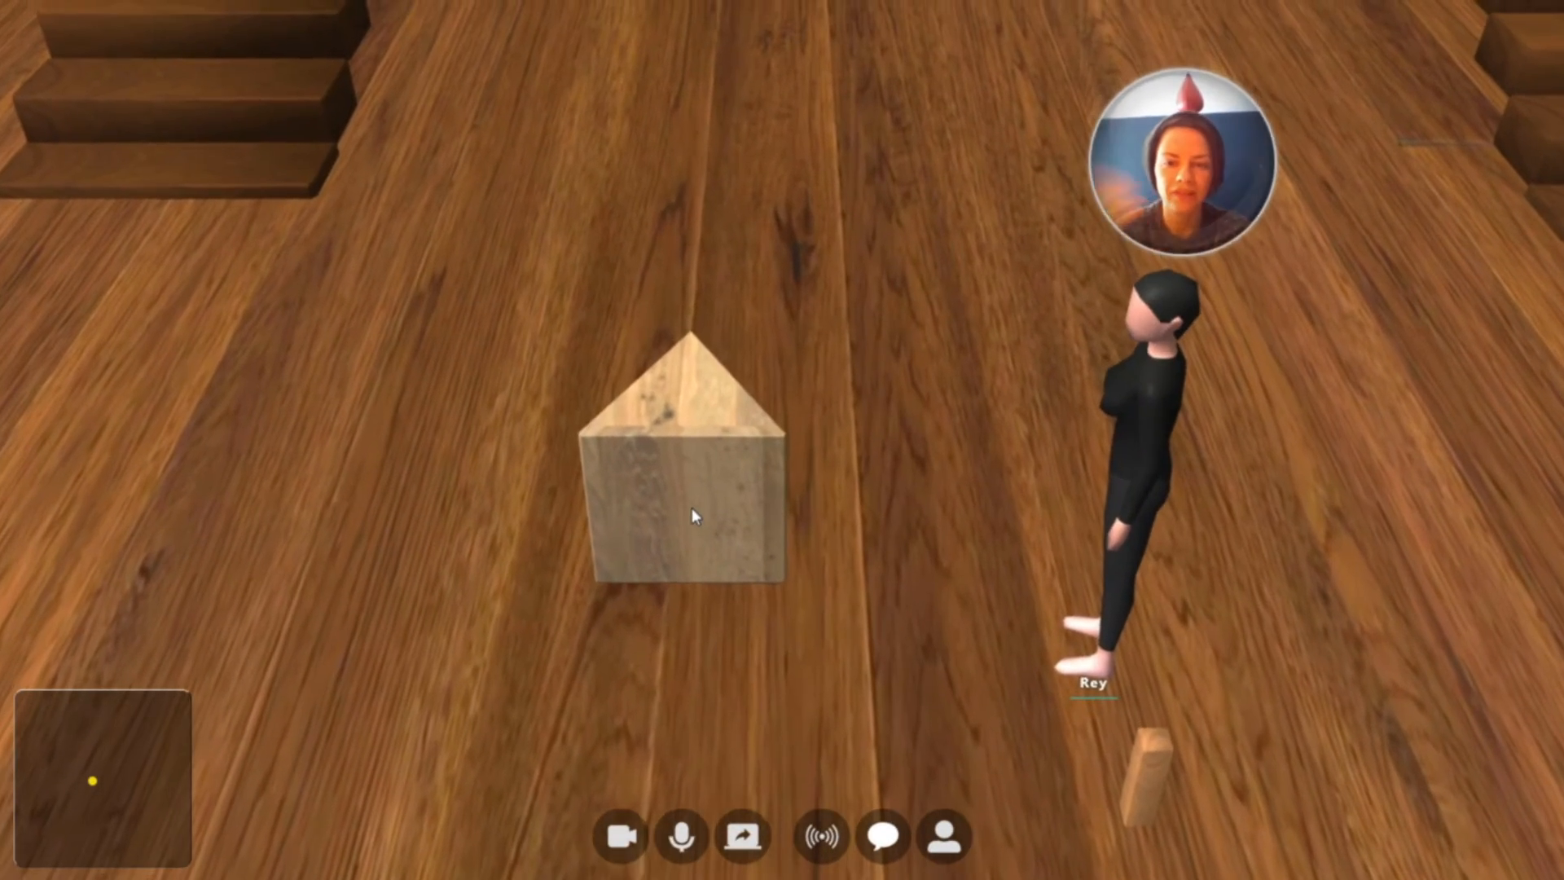
{"action": "left_click", "coordinate": [692, 509]}
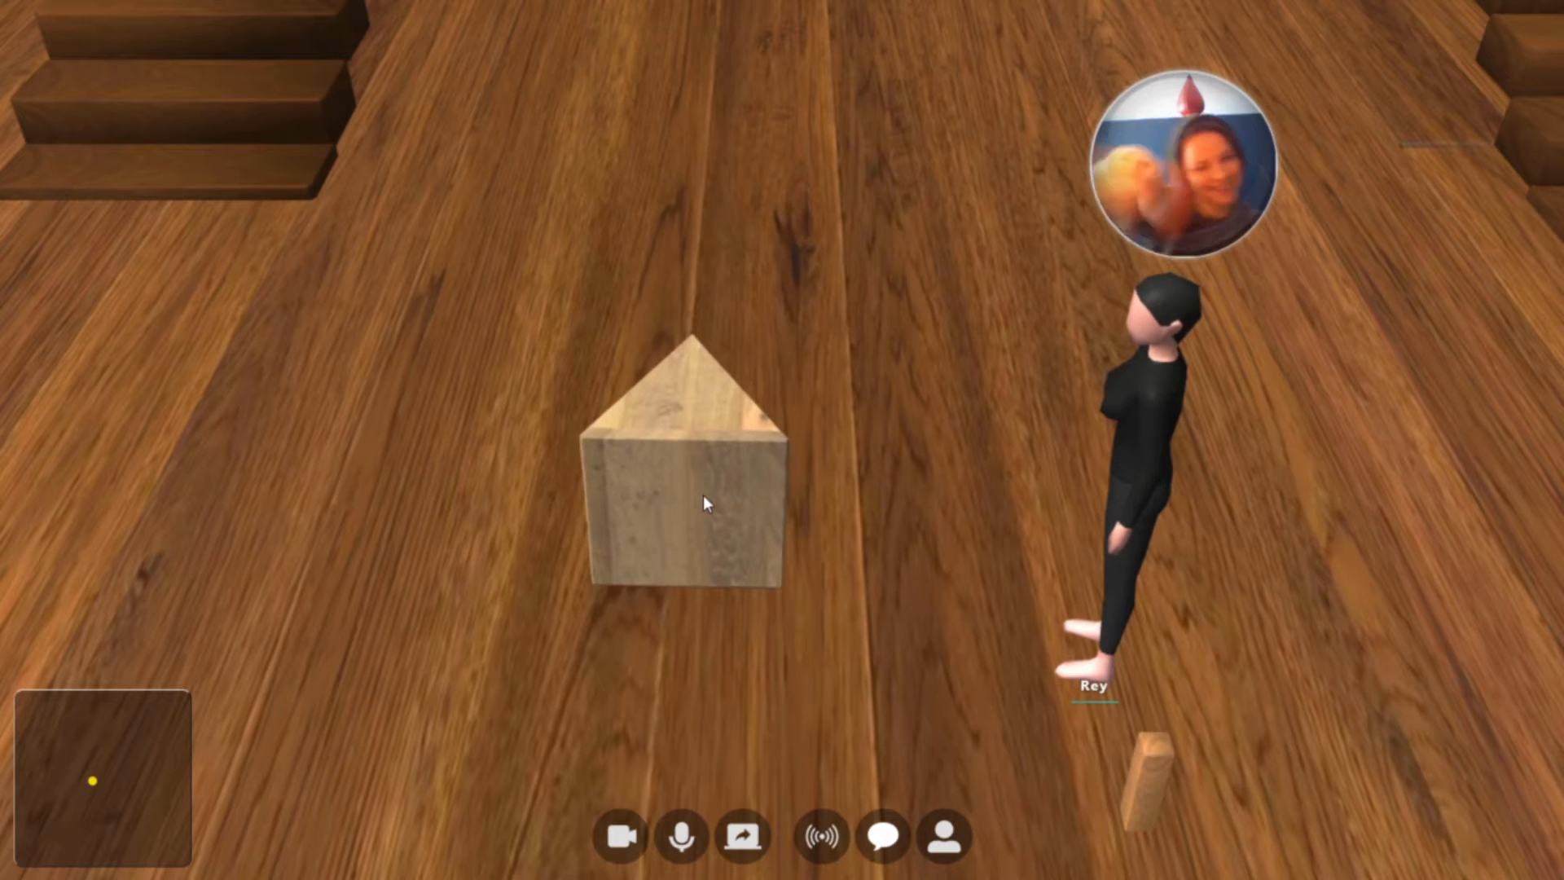
Return to build mode and set the block's Flip Over axis to Y and its rotation to 120 degrees
{"action": "key", "text": "Tab"}
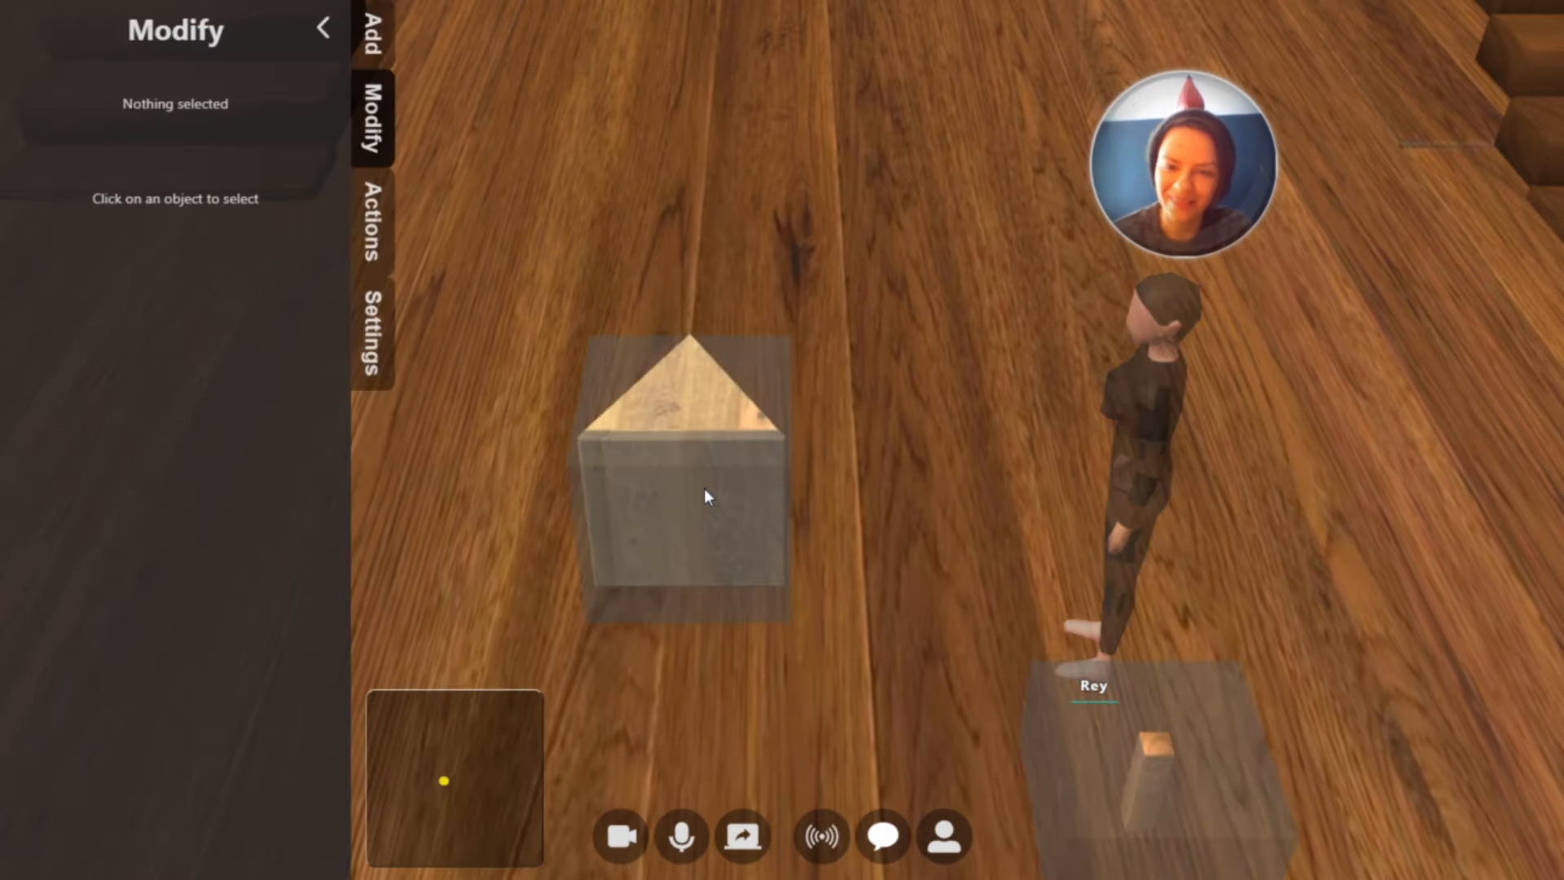
{"action": "left_click", "coordinate": [691, 486]}
{"action": "left_click", "coordinate": [691, 440]}
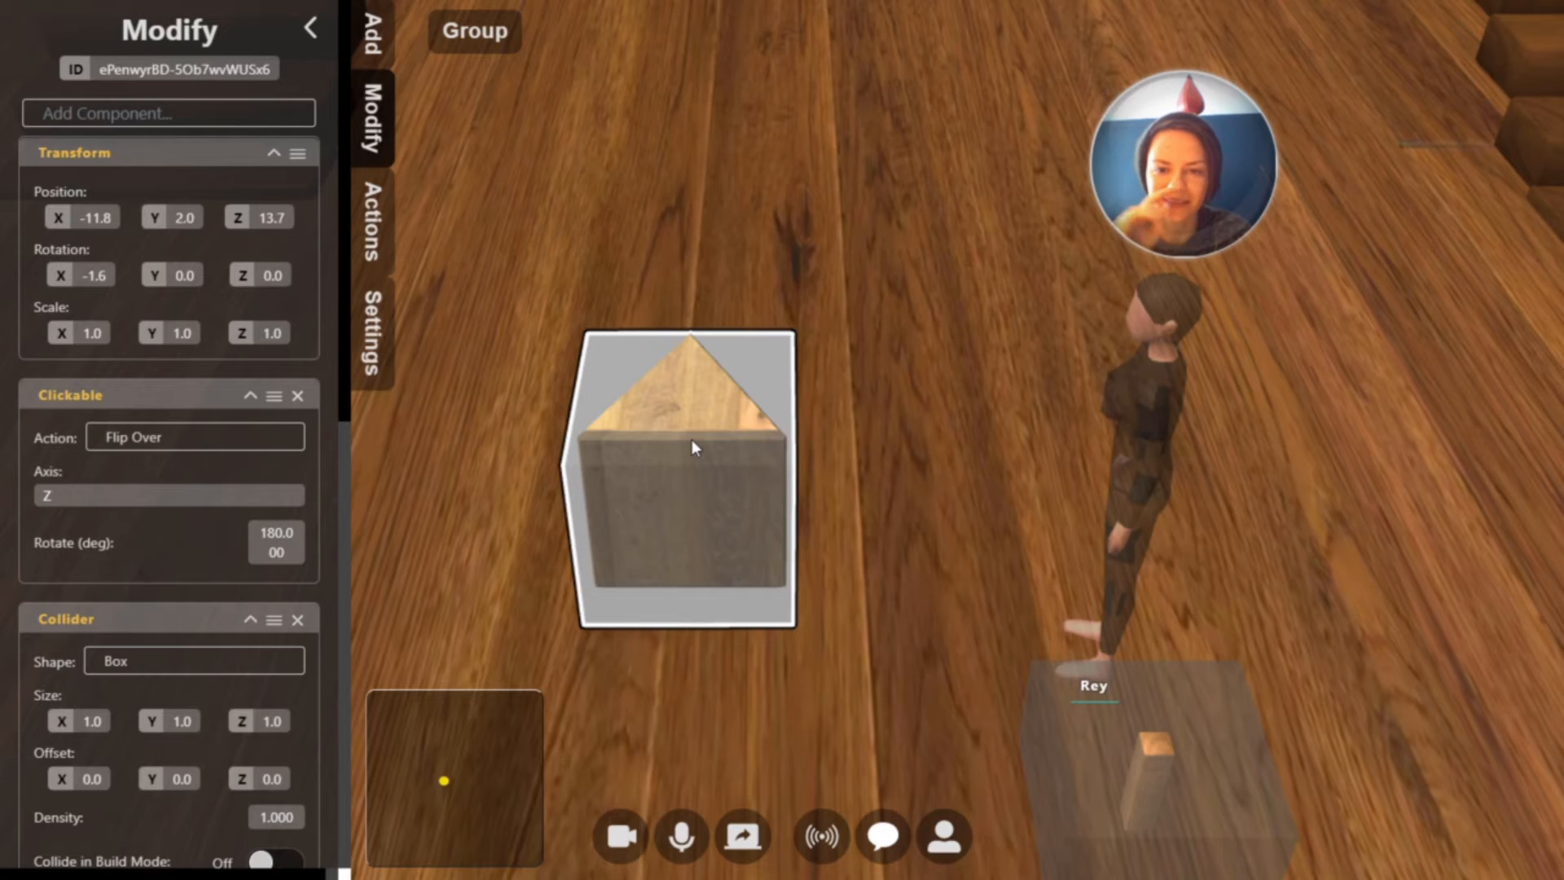
{"action": "left_click", "coordinate": [81, 496]}
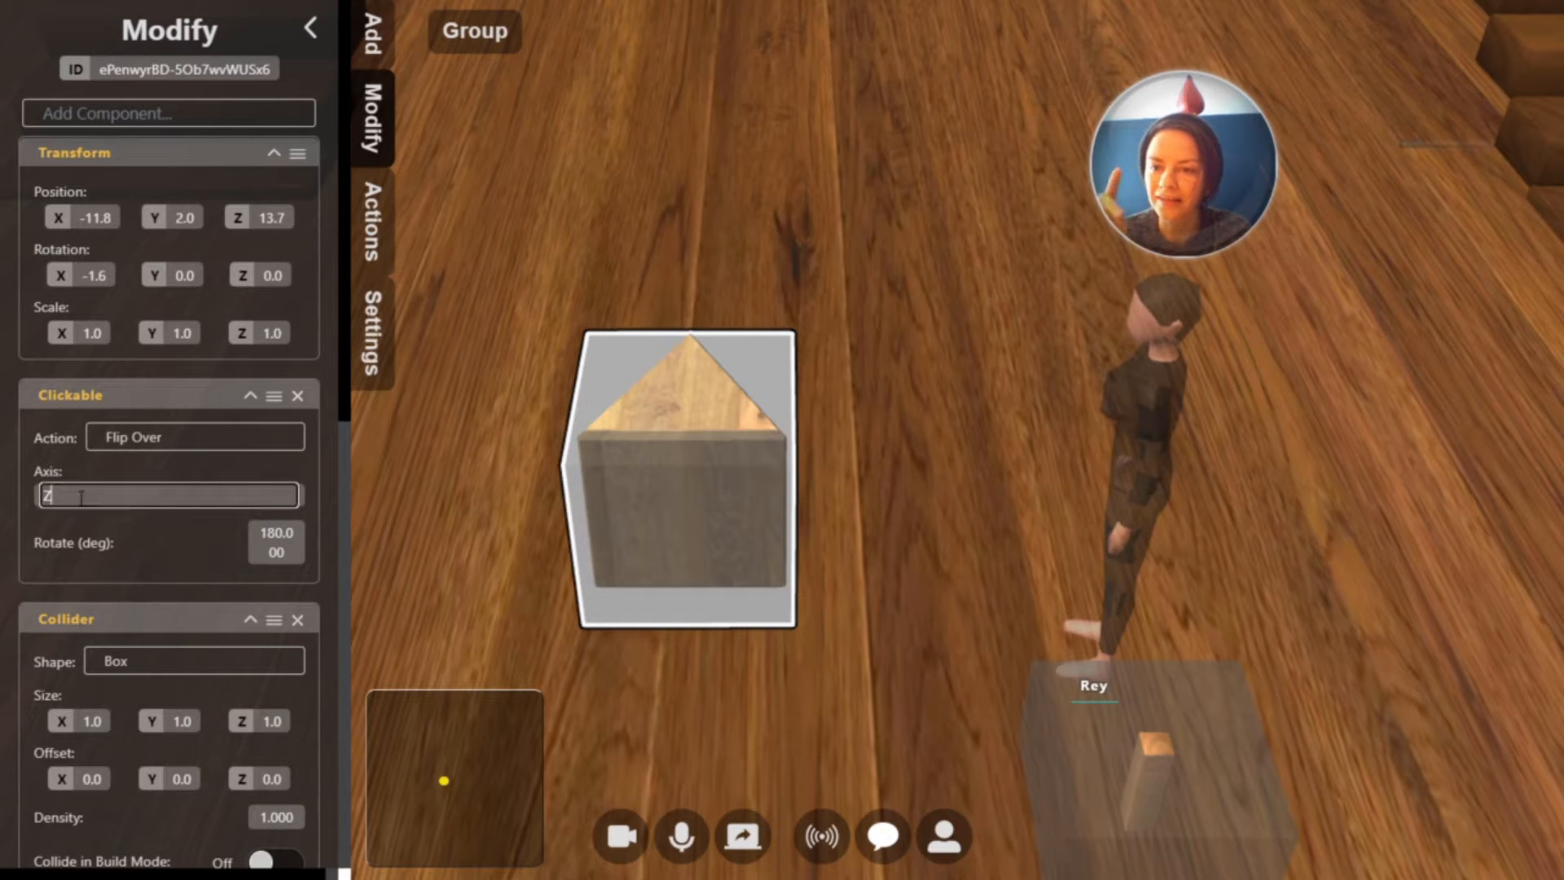
{"action": "type", "text": "Y"}
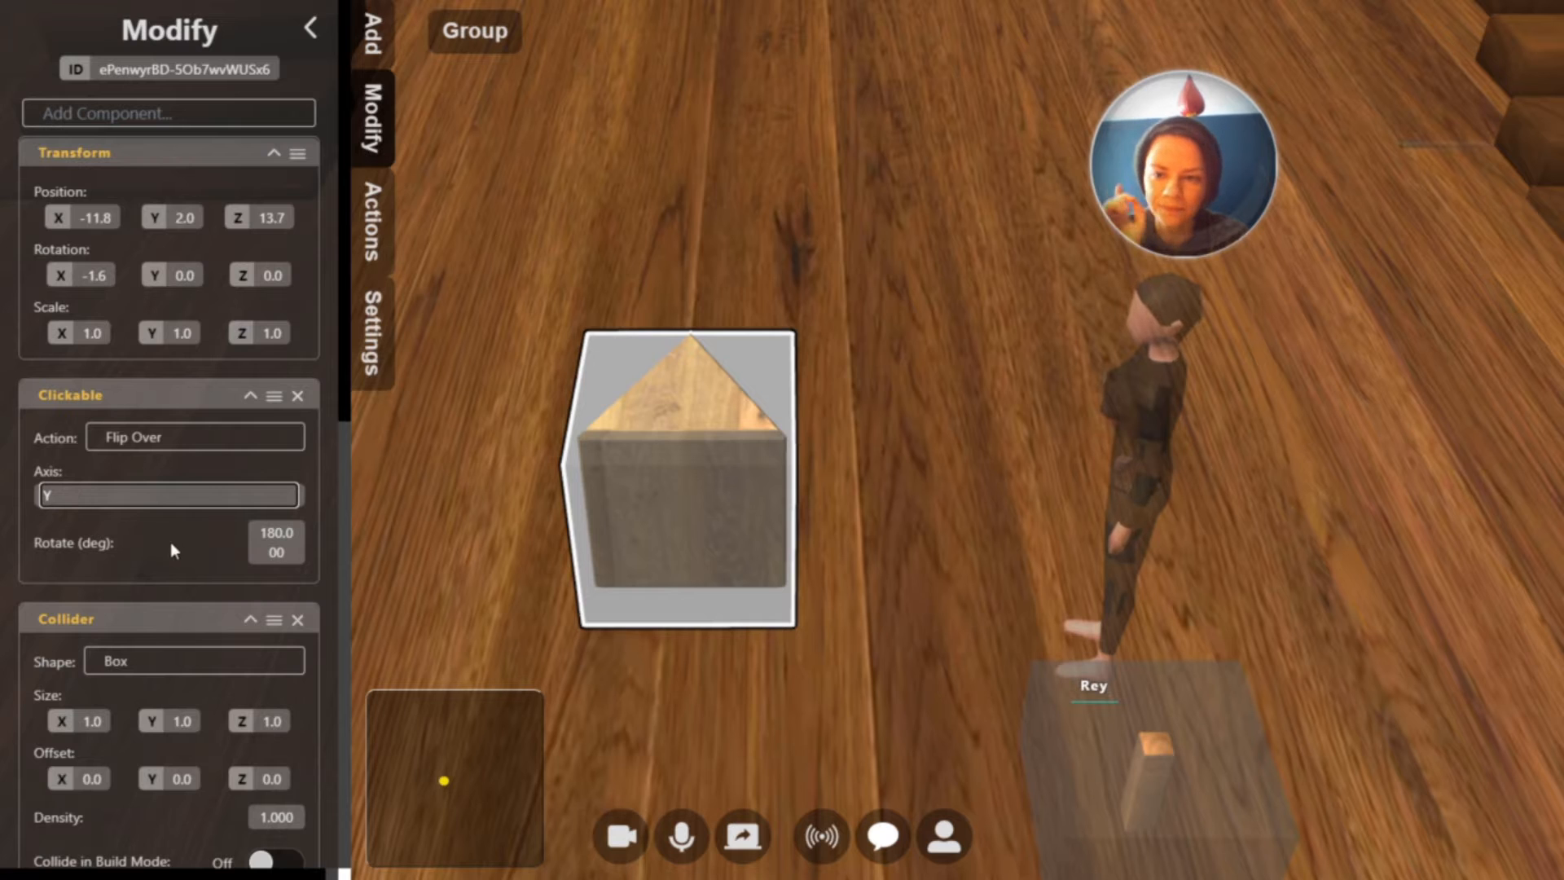
{"action": "left_click", "coordinate": [282, 553]}
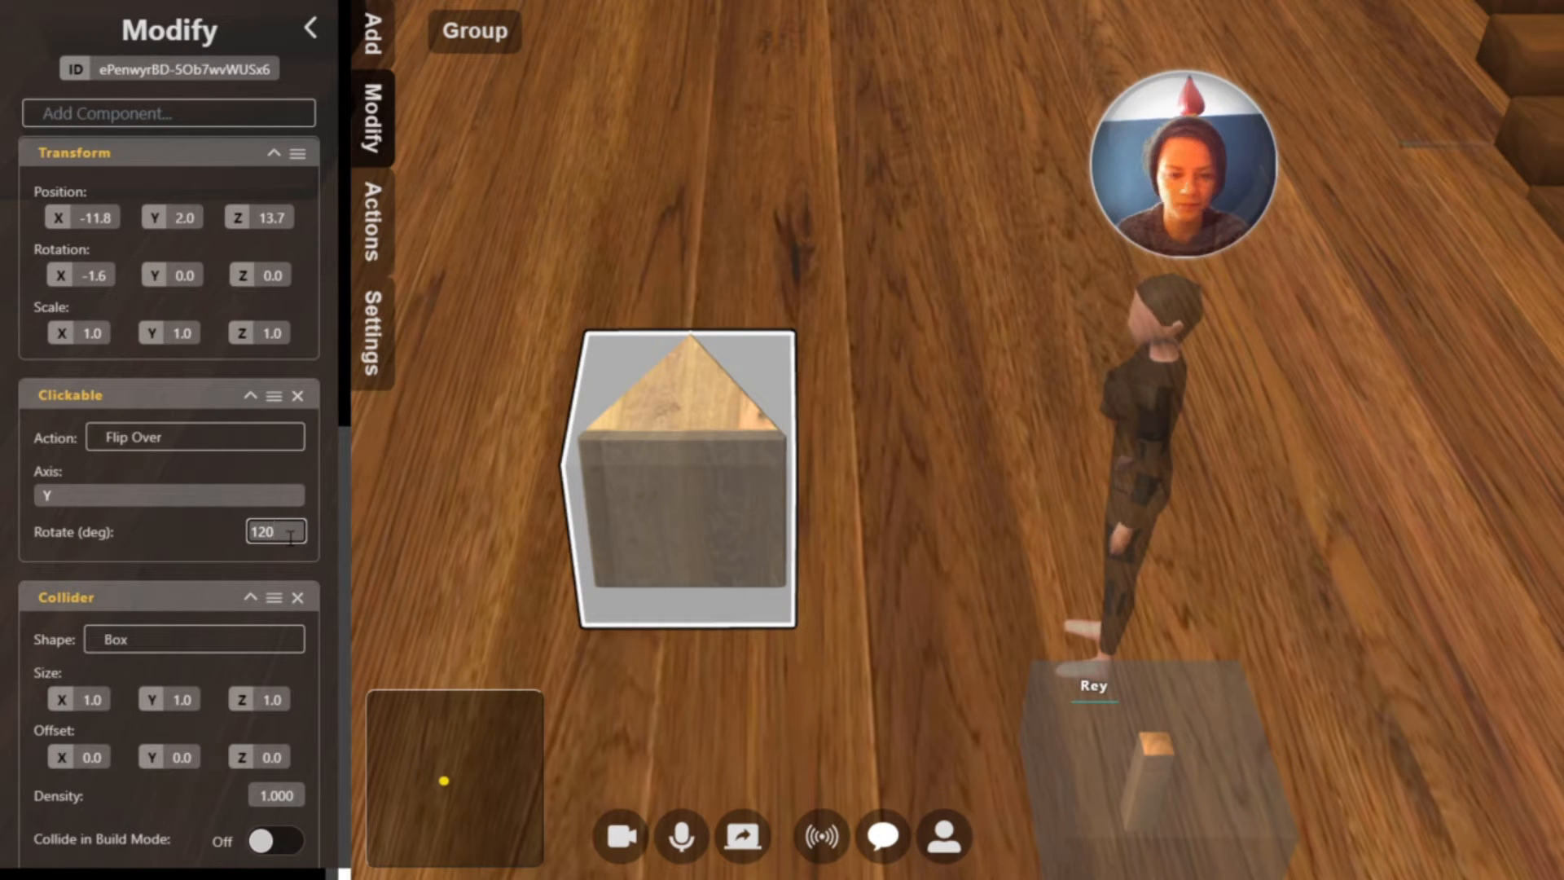
{"action": "key", "text": "Return"}
Leave build mode and flip the tic-tac-toe block three times to check each of its faces
{"action": "left_click", "coordinate": [923, 461]}
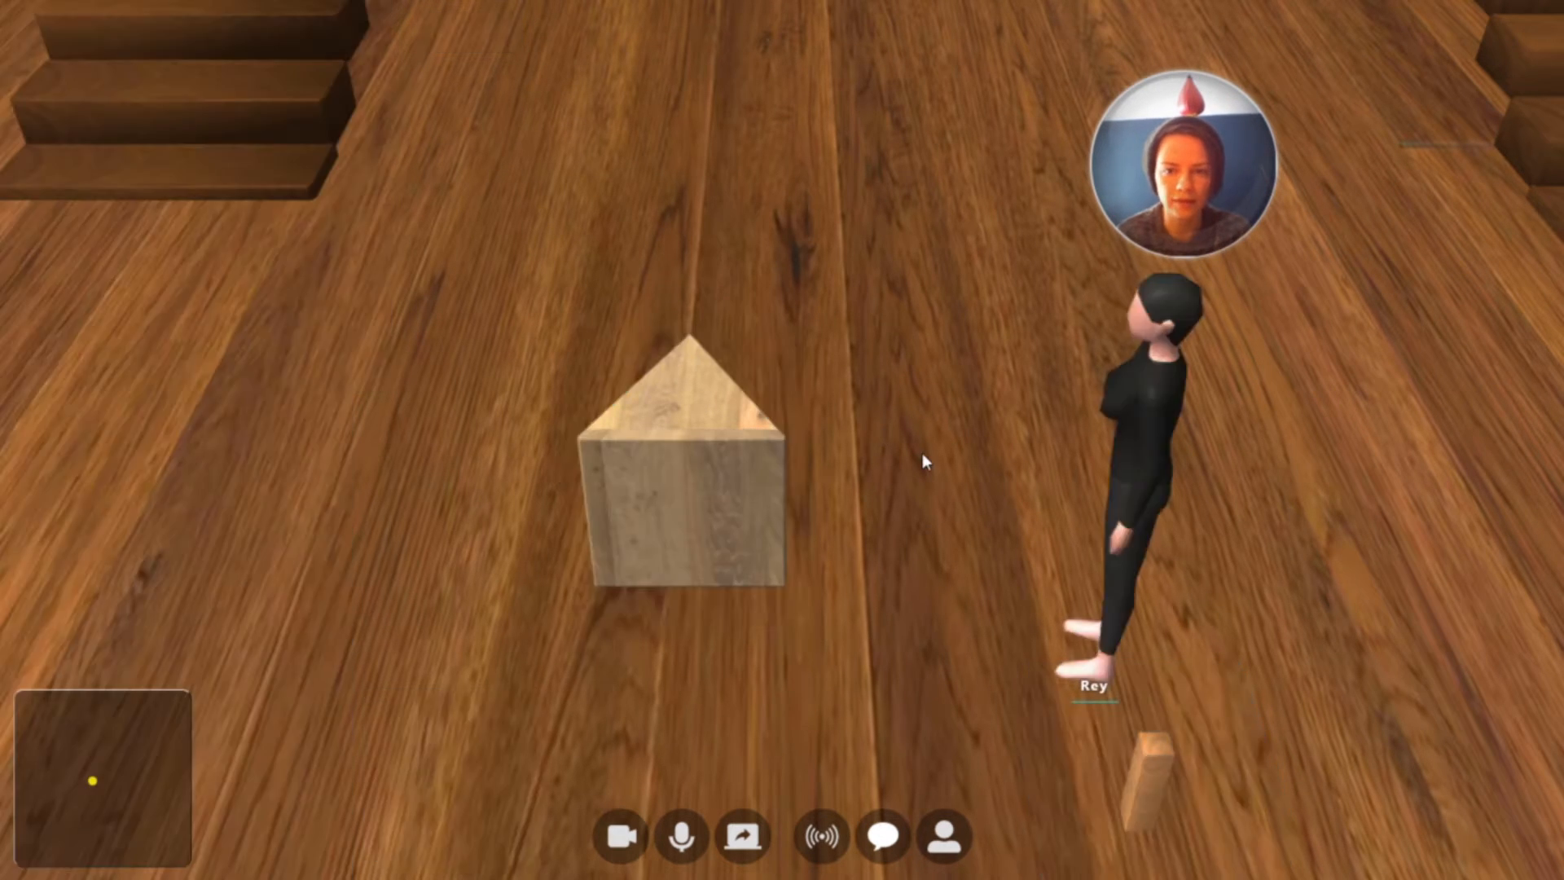
{"action": "left_click", "coordinate": [718, 493]}
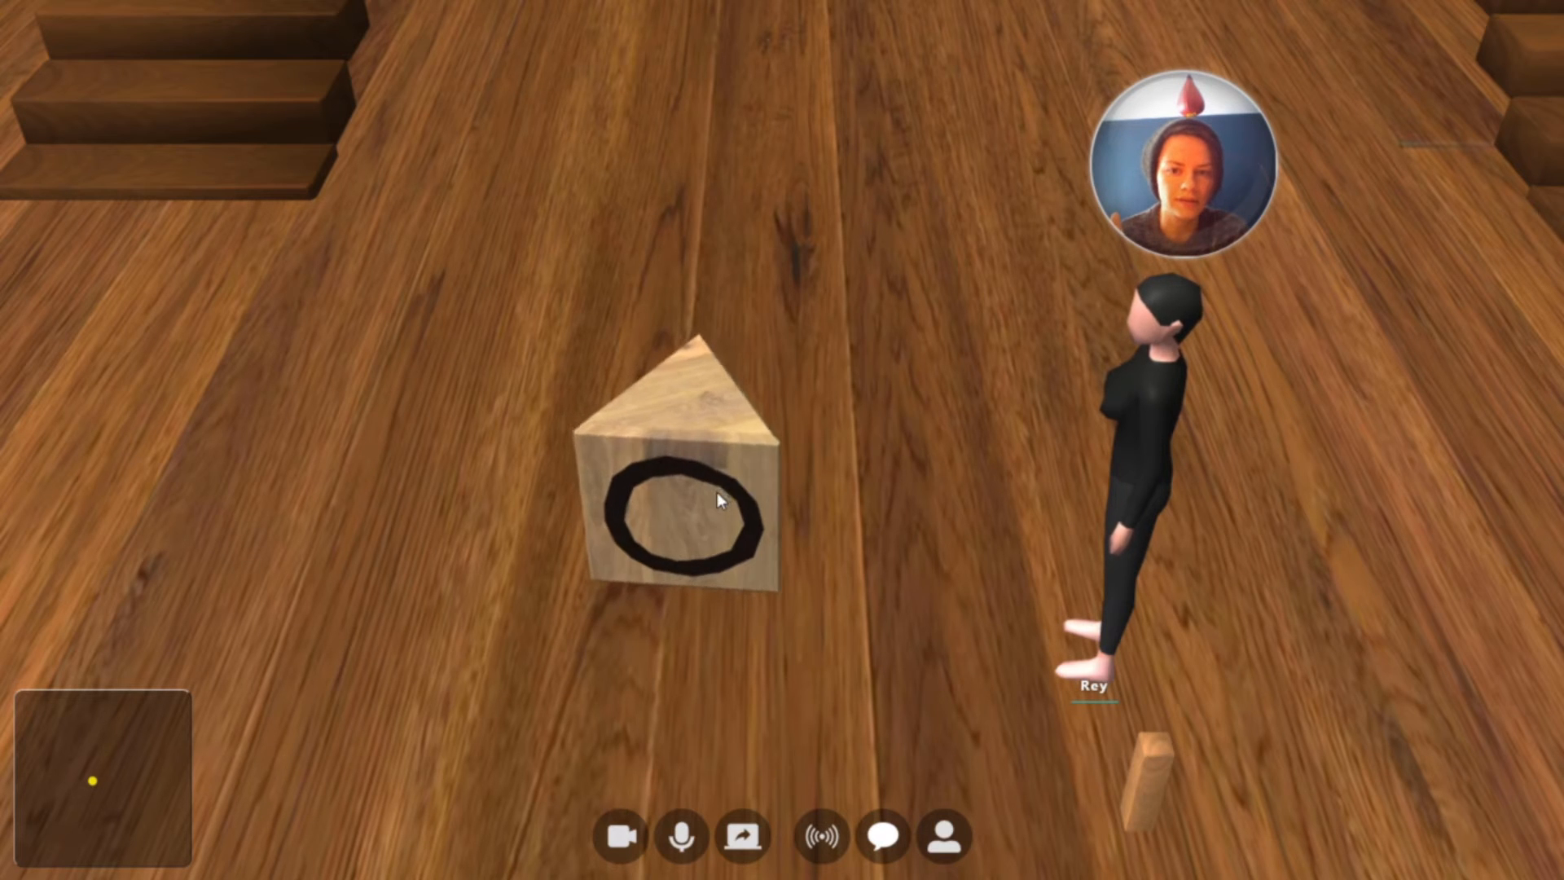
{"action": "left_click", "coordinate": [717, 493]}
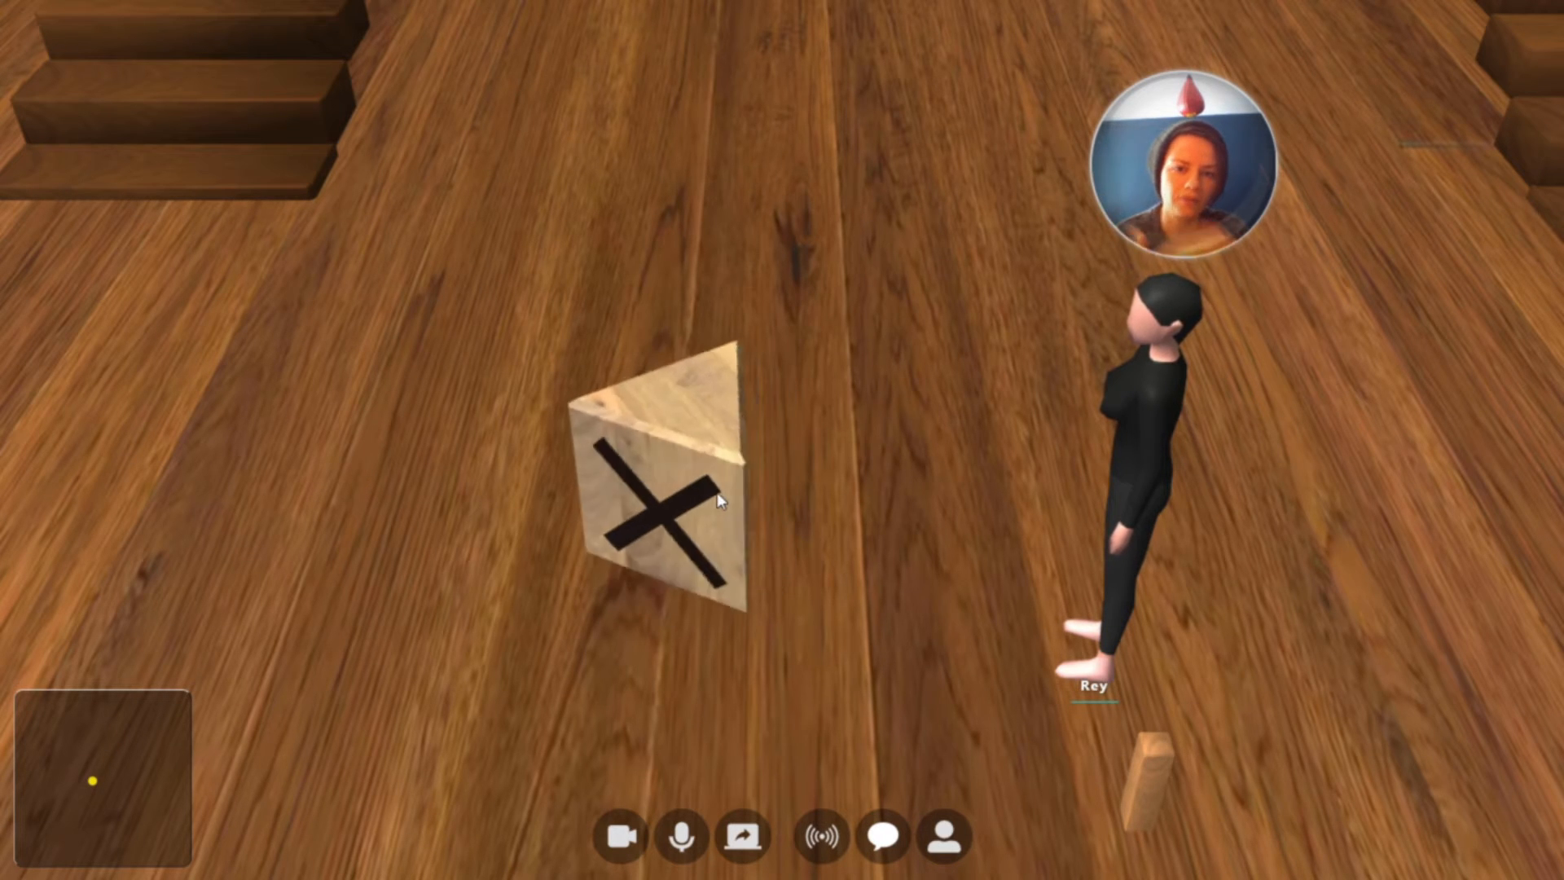
{"action": "left_click", "coordinate": [718, 493]}
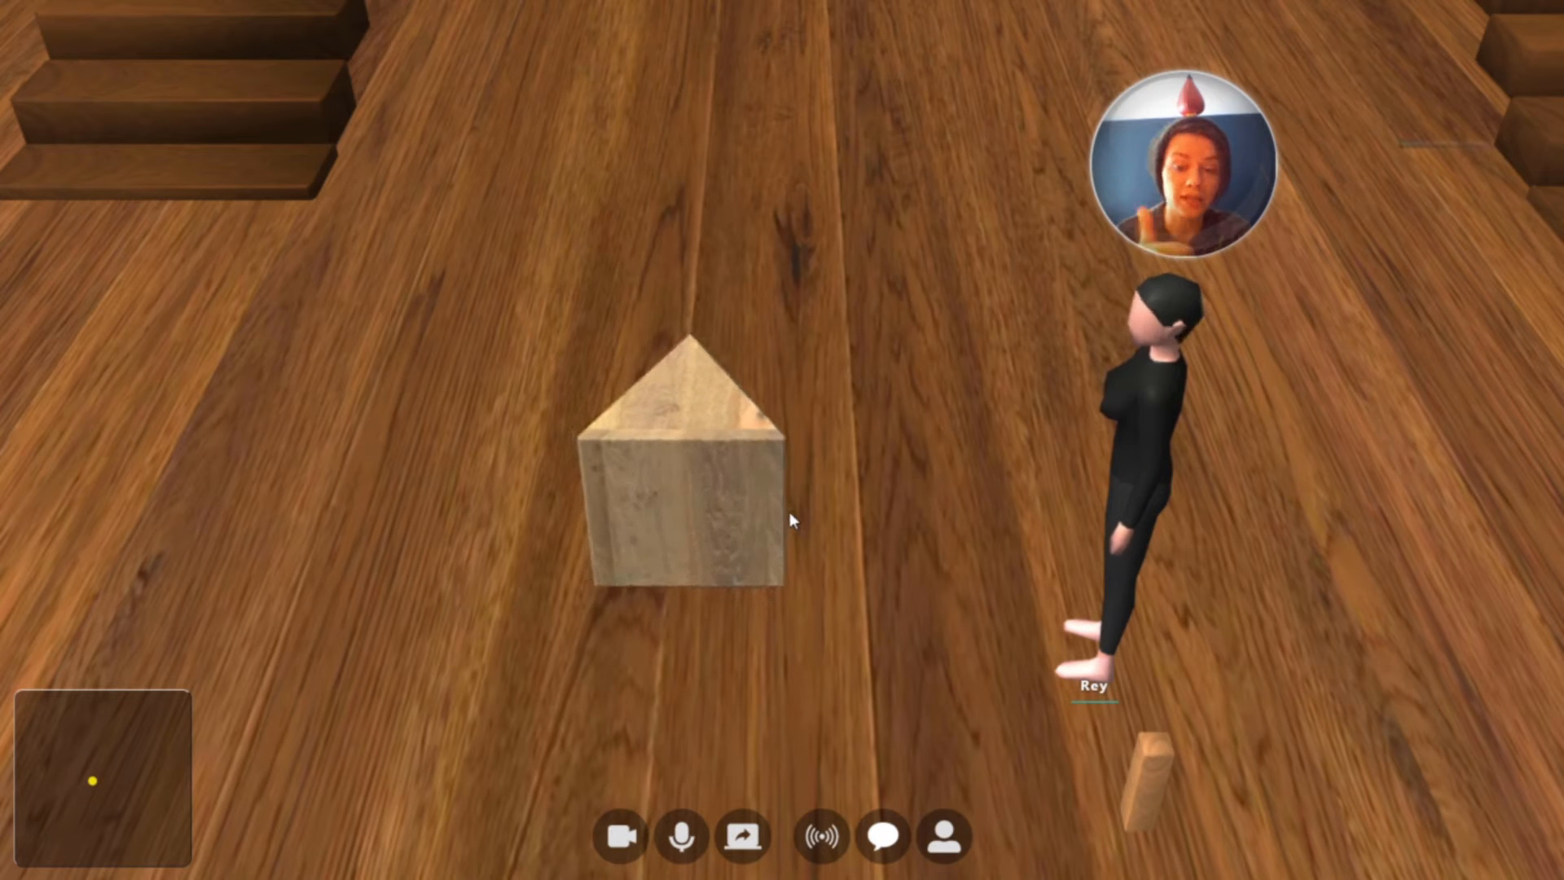
Reselect the tic-tac-toe block in build mode and scale it to 0.5 on the X, Y and Z axes
{"action": "key", "text": "Tab"}
{"action": "left_click", "coordinate": [716, 486]}
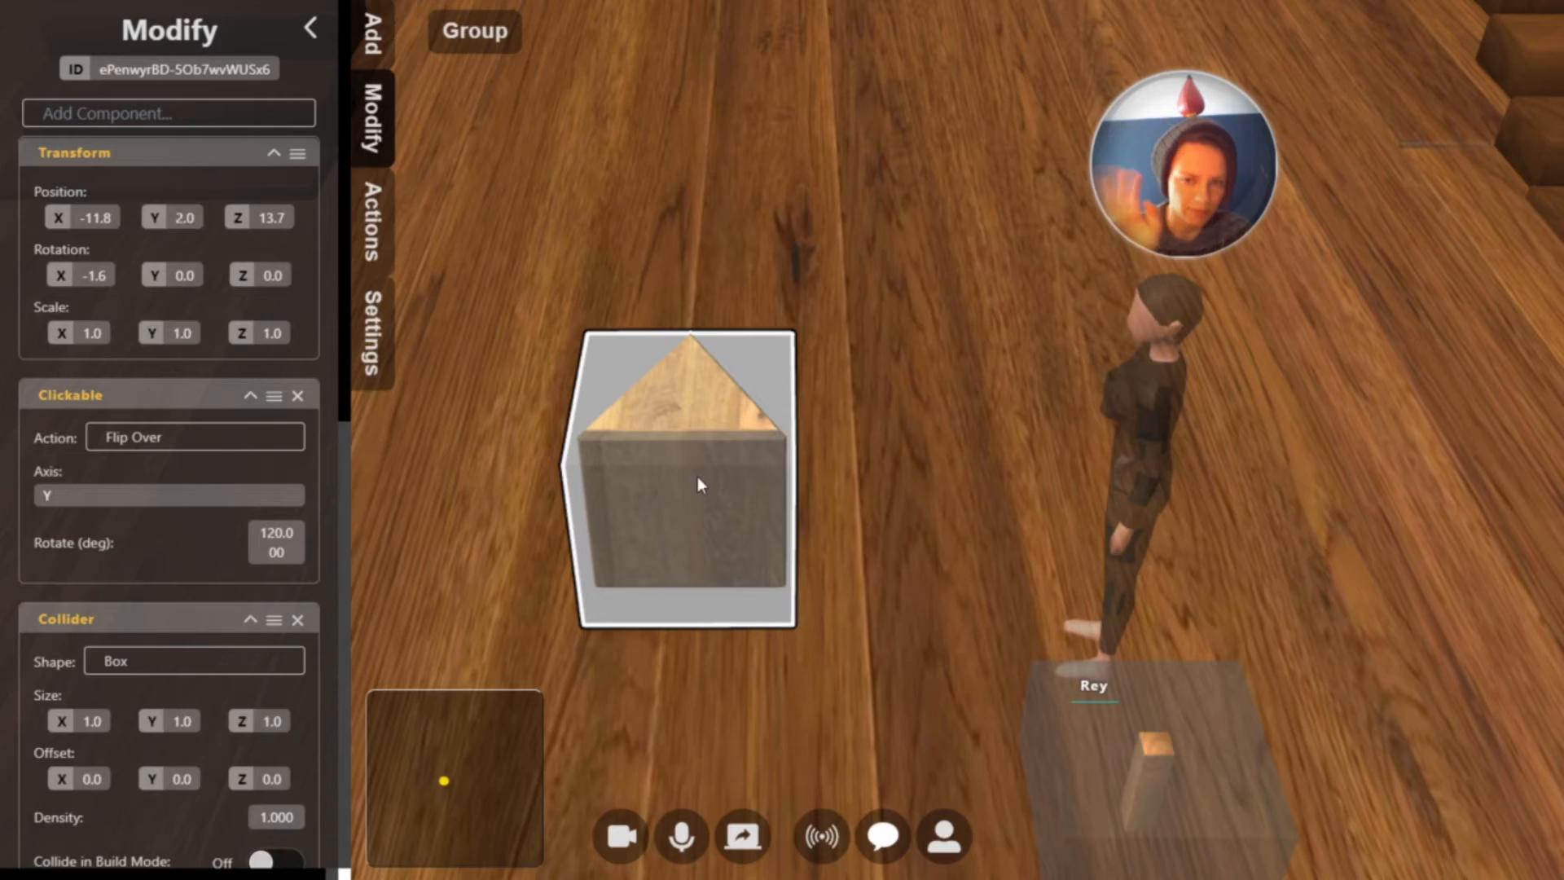
{"action": "left_click", "coordinate": [93, 334]}
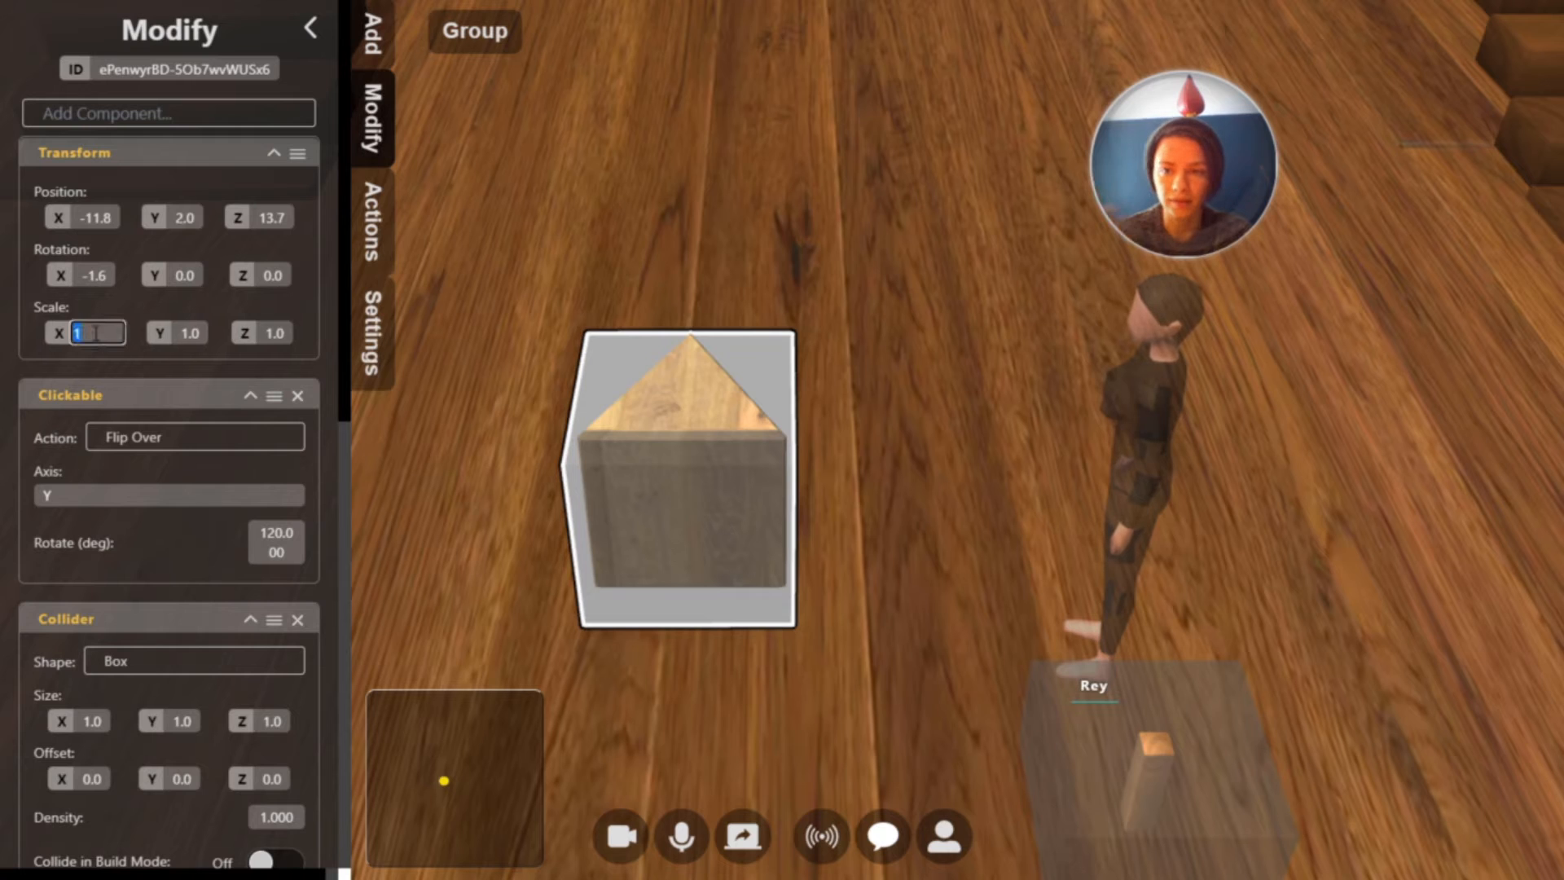
{"action": "type", "text": "0.5"}
{"action": "key", "text": "Tab"}
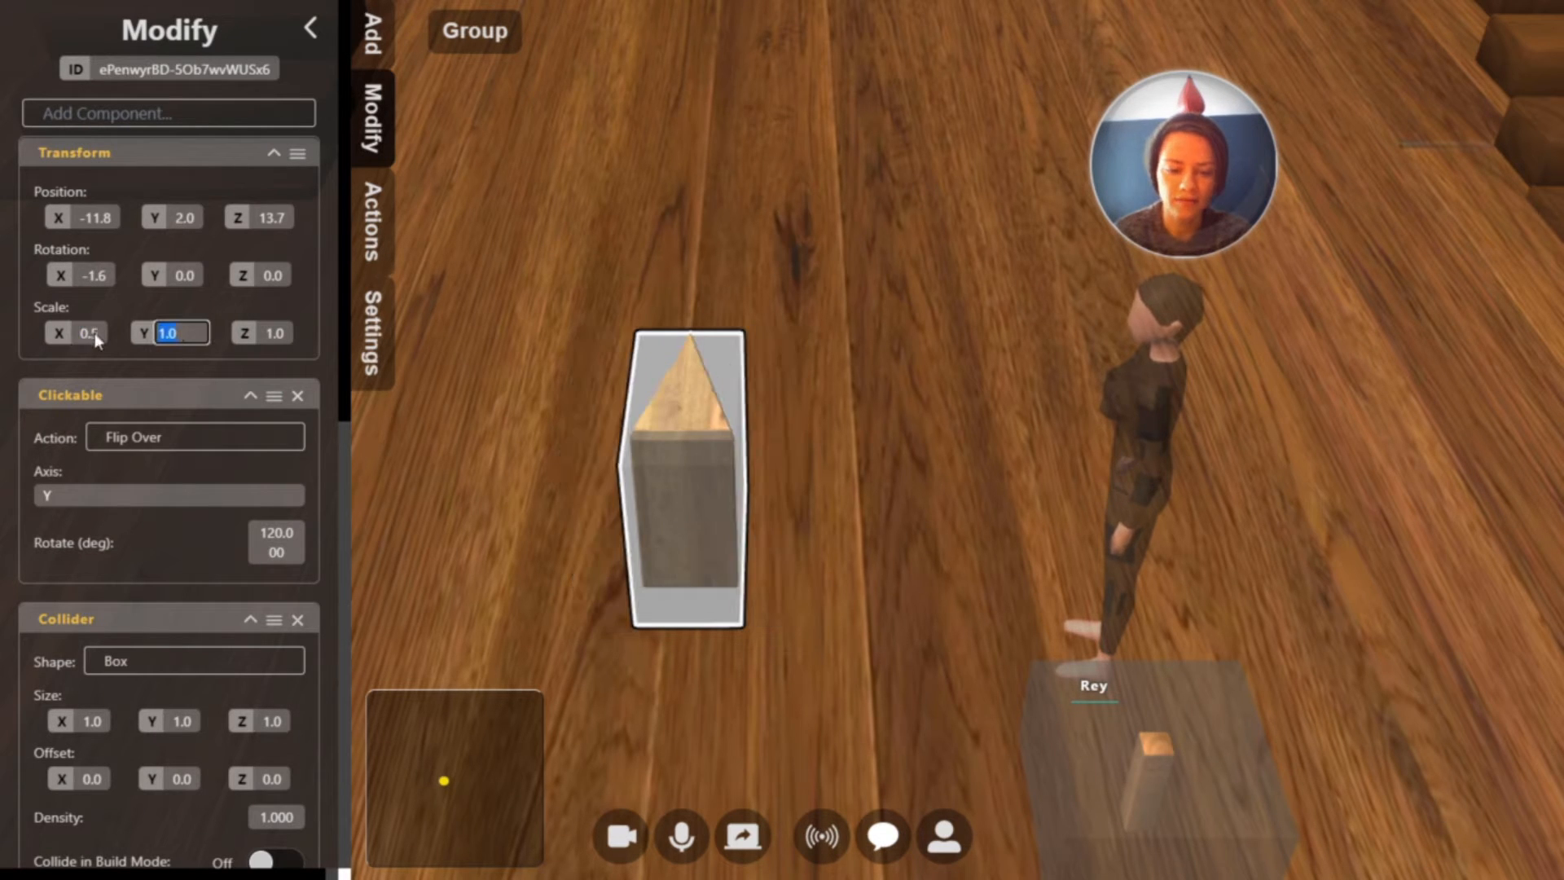
{"action": "type", "text": "0.5"}
{"action": "key", "text": "Tab"}
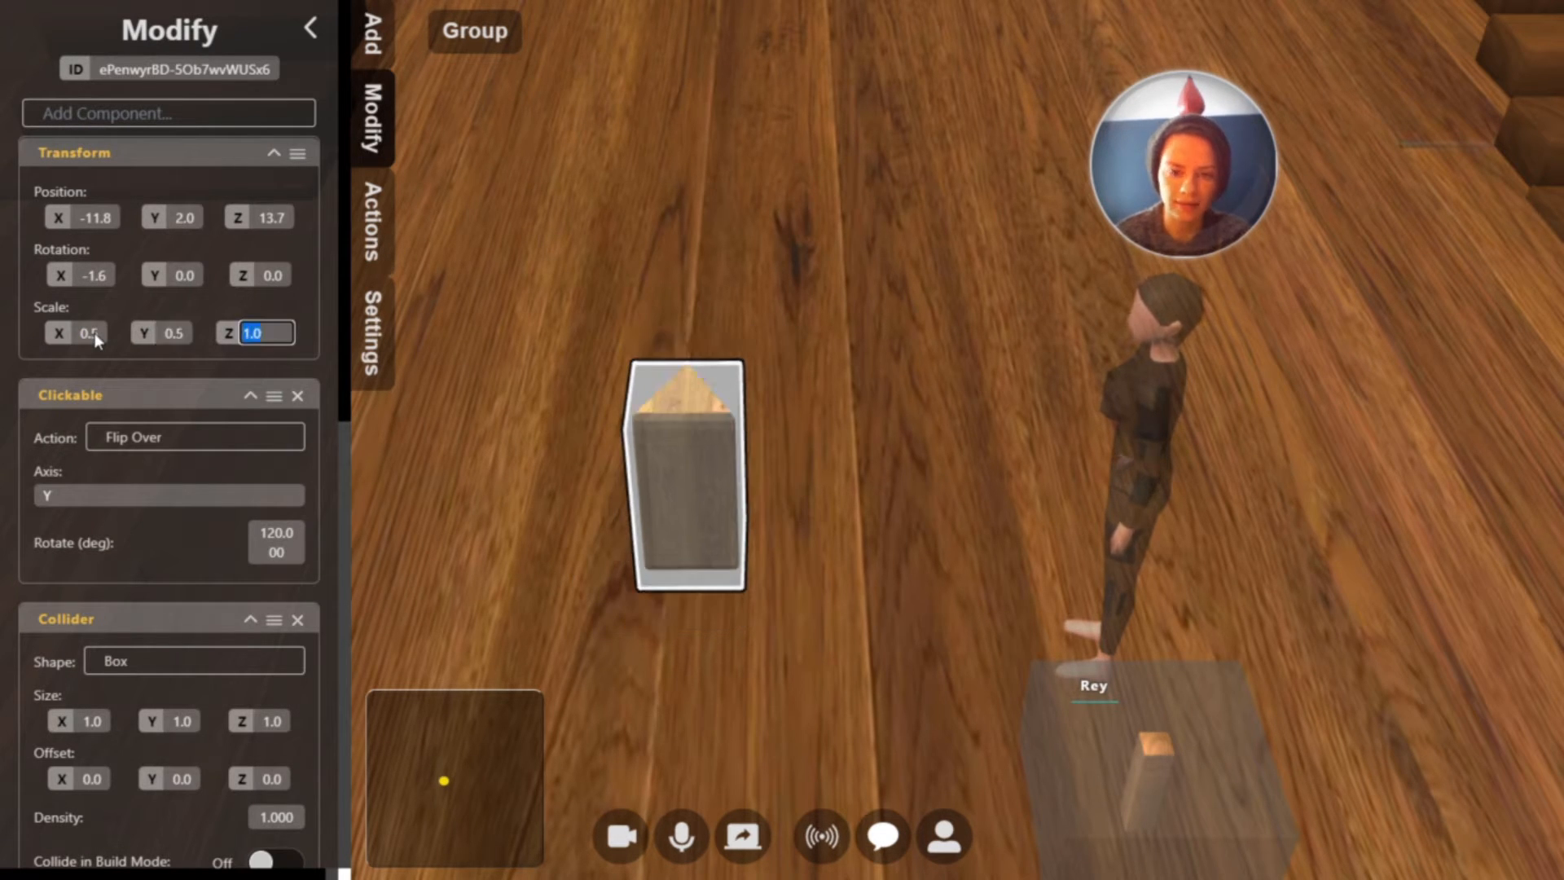
{"action": "type", "text": "0.5"}
{"action": "key", "text": "Return"}
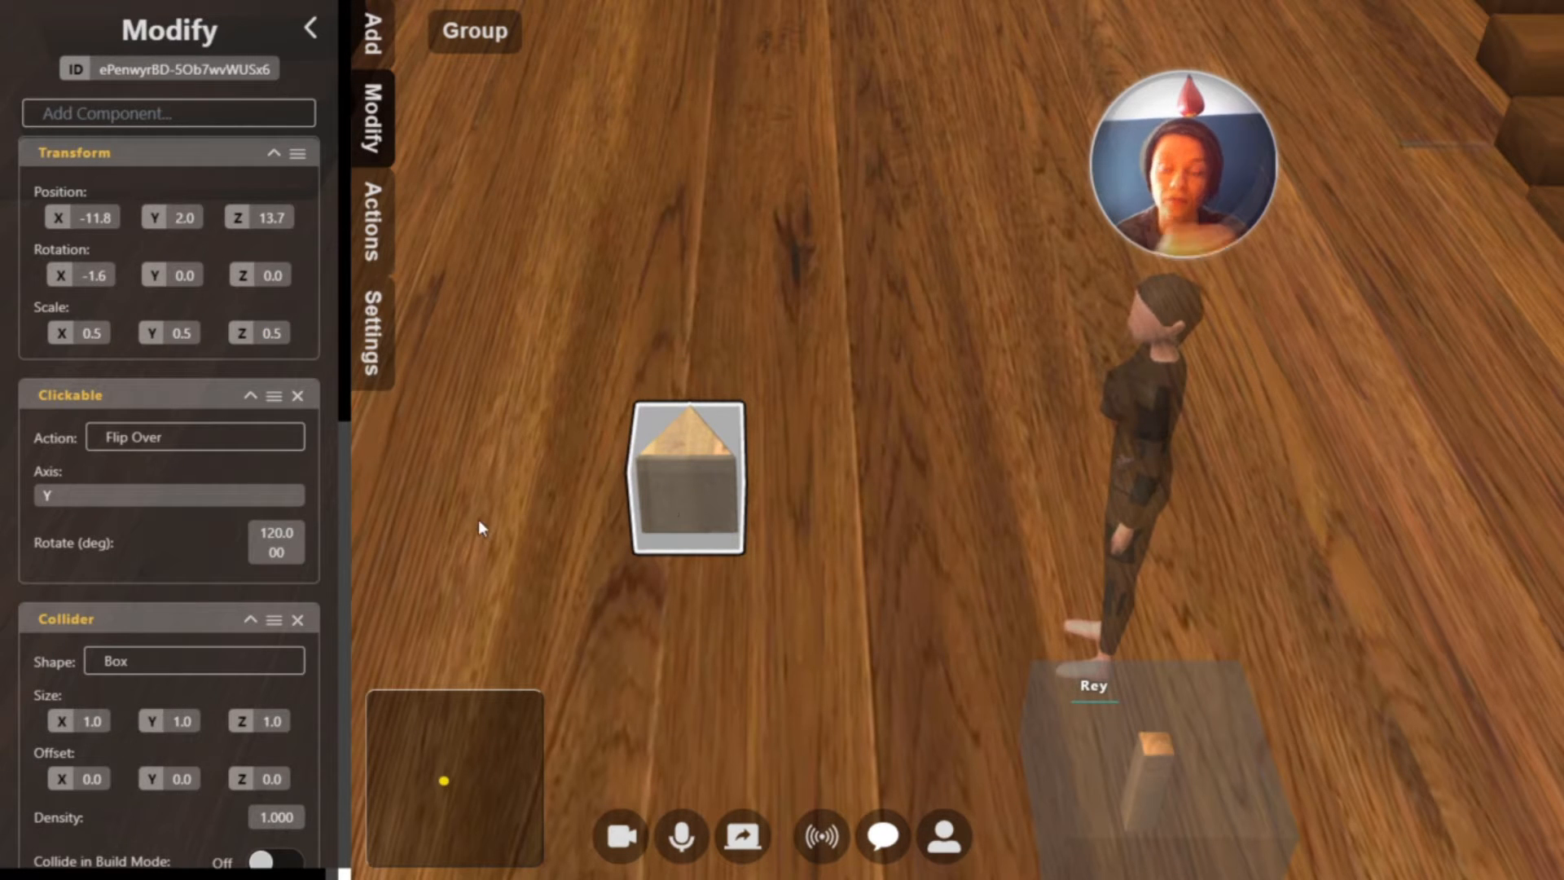
Remove the Collider component from the tic-tac-toe block, duplicate the block and place the copy right beside it at about X -11.3
{"action": "left_click", "coordinate": [298, 623]}
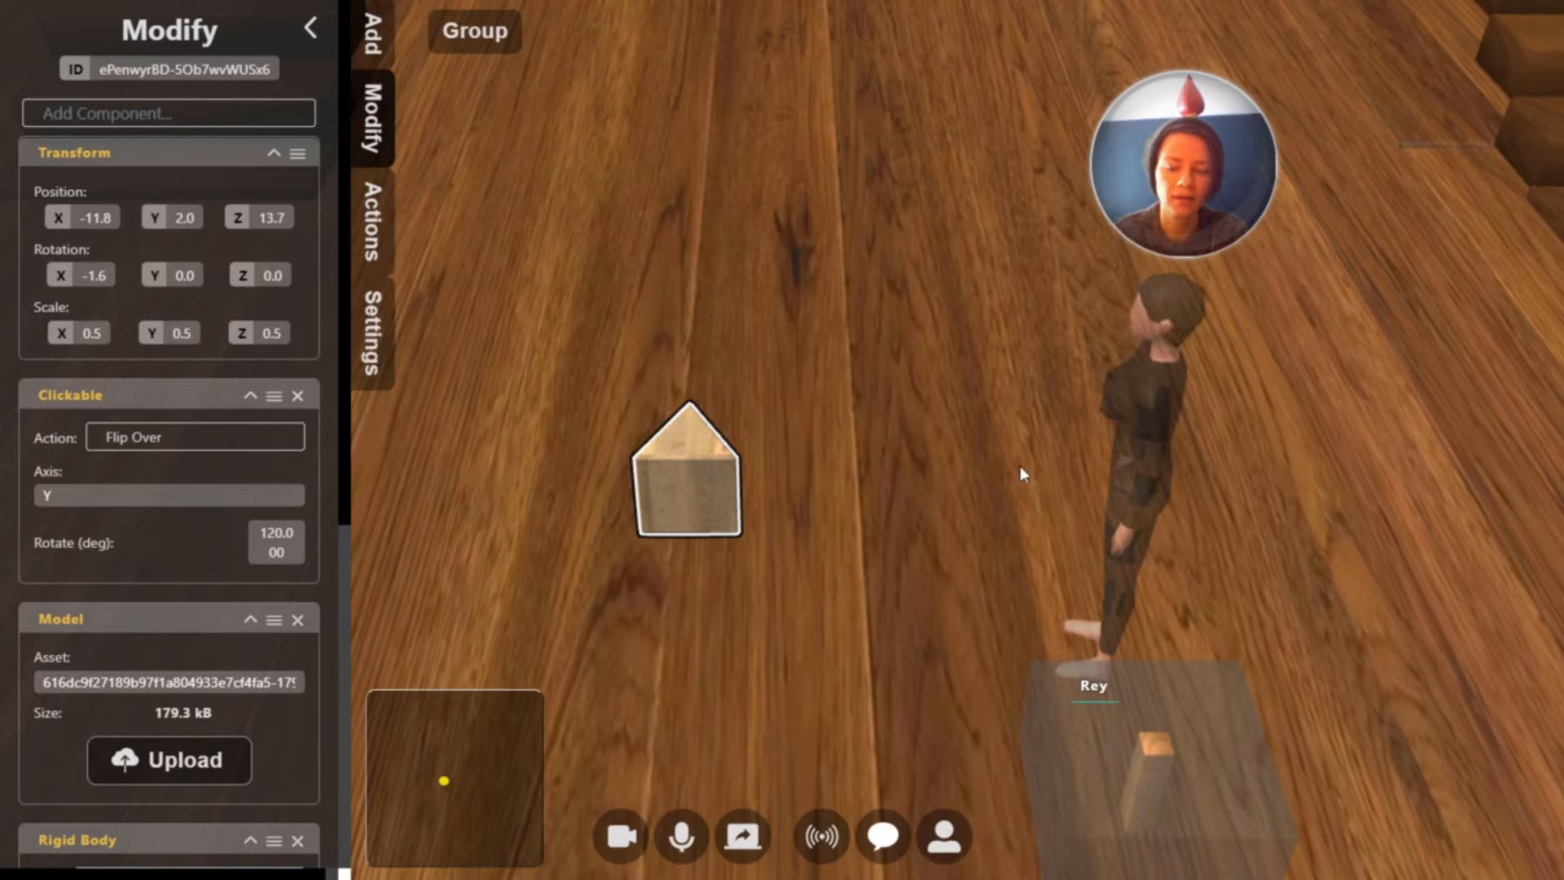
{"action": "key", "text": "ctrl+v"}
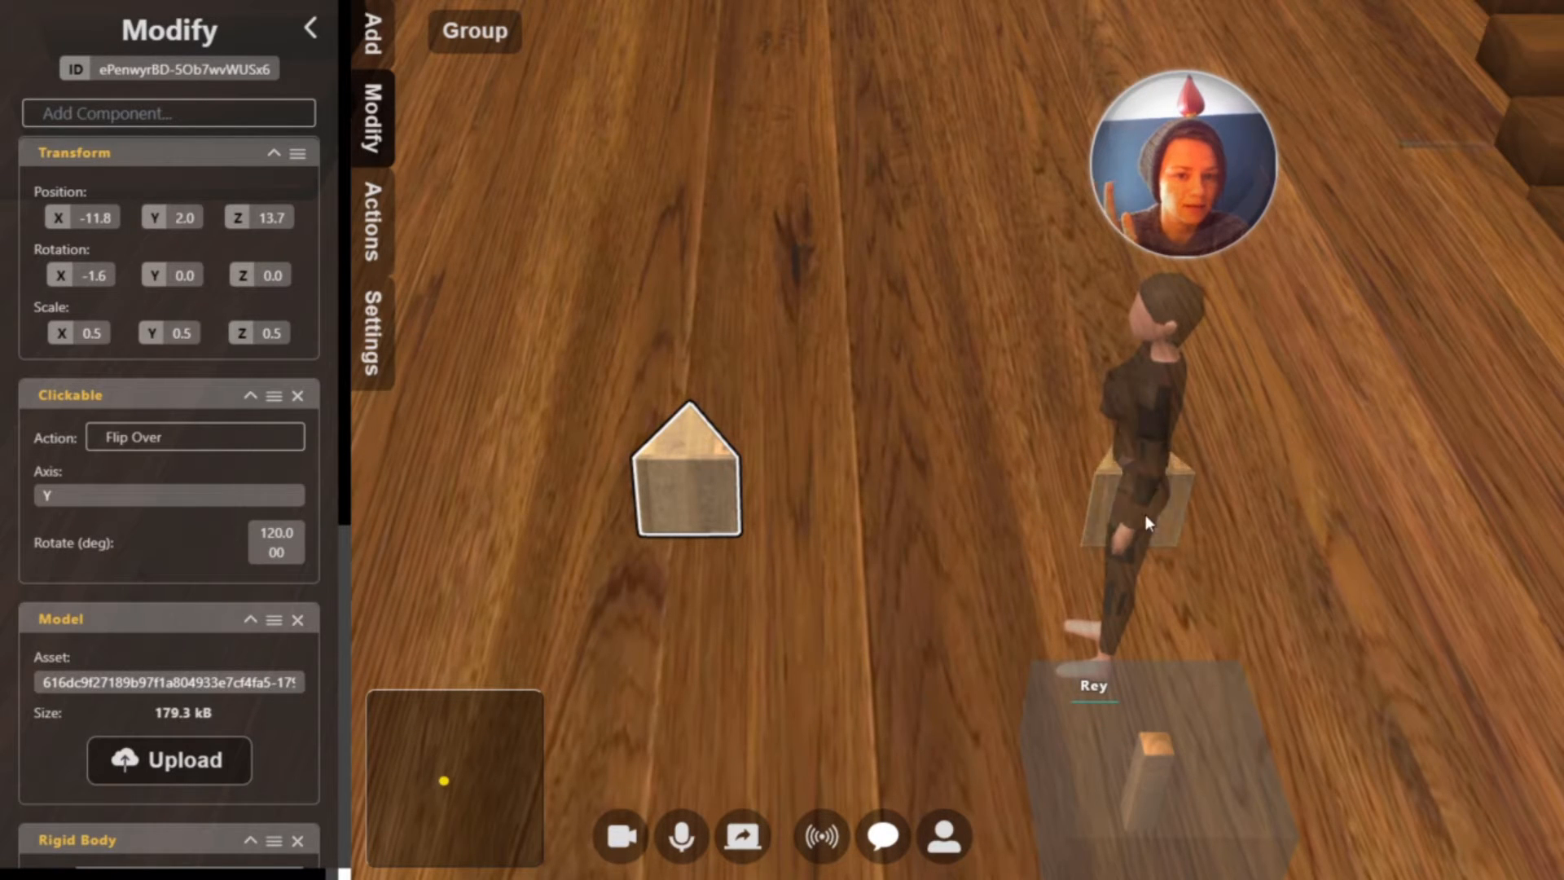
{"action": "left_click_drag", "start_coordinate": [1155, 510], "coordinate": [837, 482]}
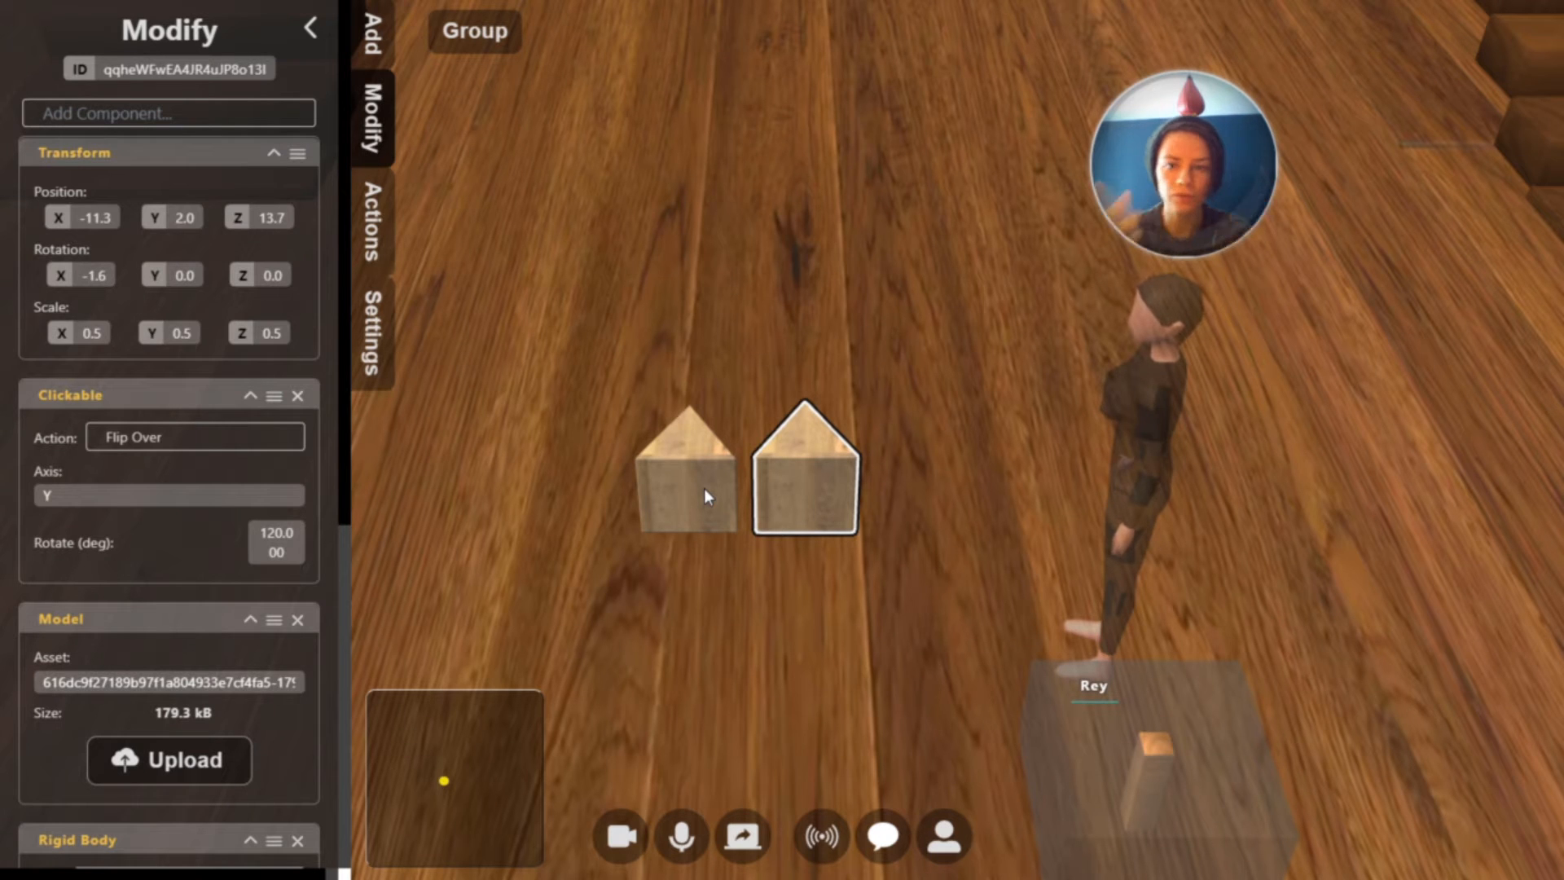
Copy the second block's Z position of 13.7 to the first block so the two line up
{"action": "left_click", "coordinate": [272, 215]}
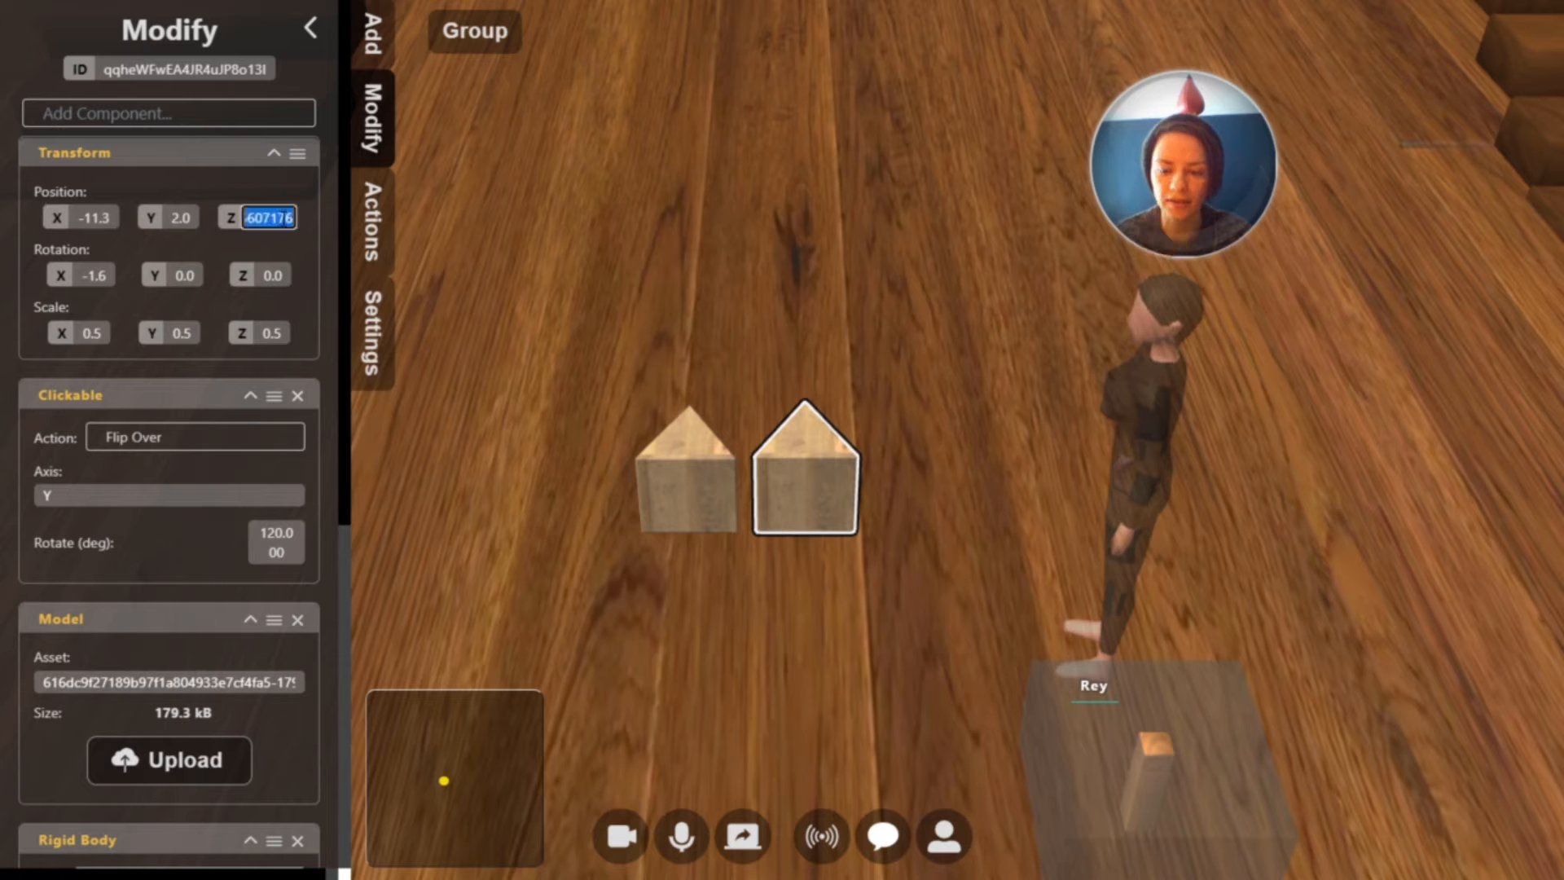
{"action": "left_click", "coordinate": [677, 481]}
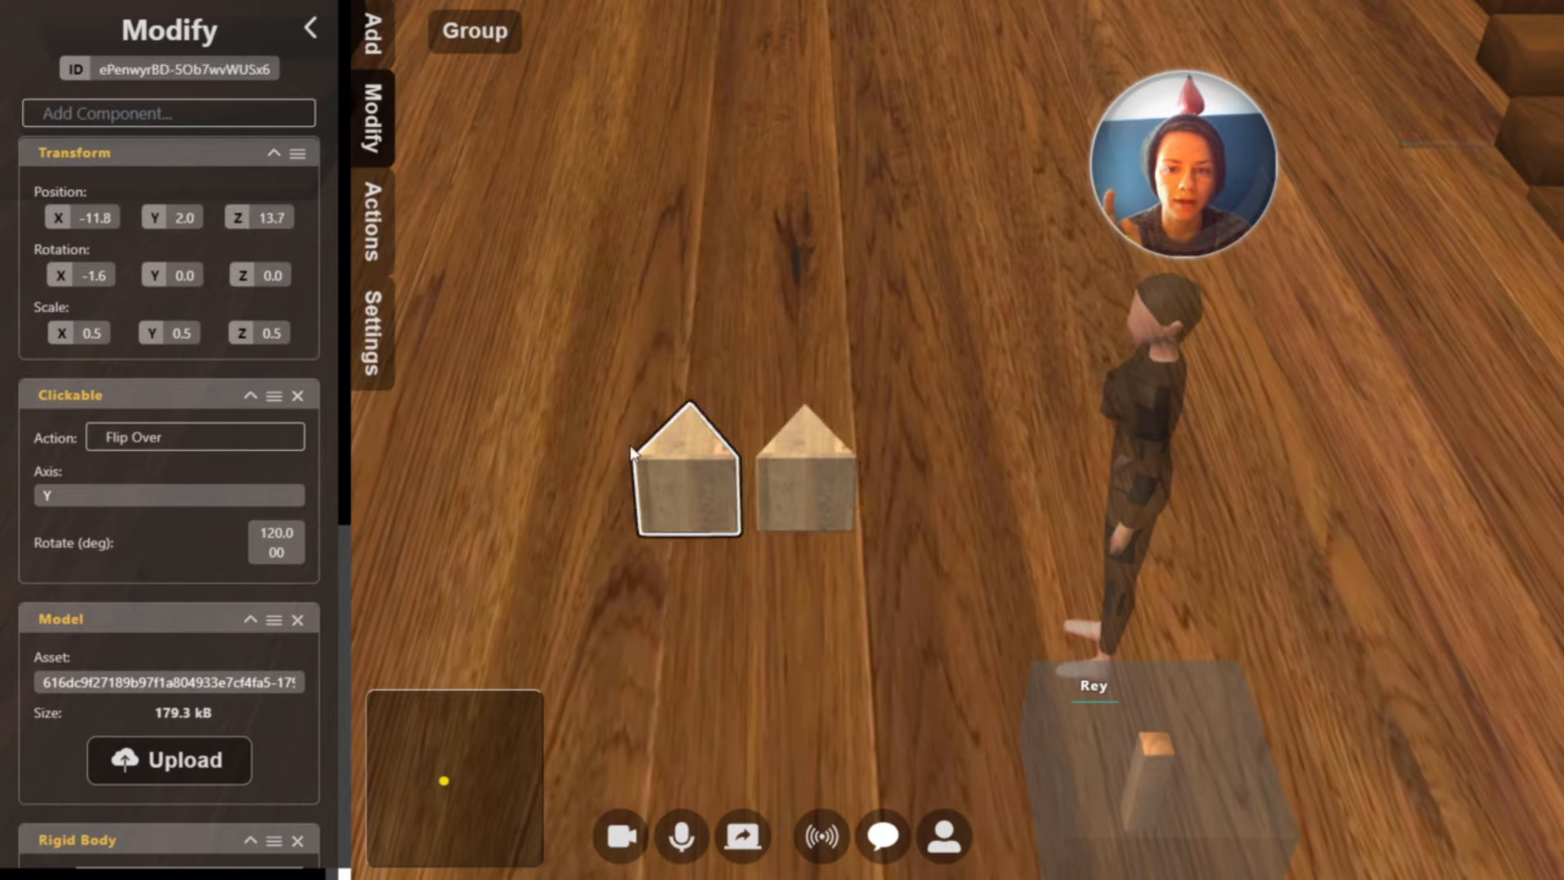
{"action": "left_click", "coordinate": [271, 222]}
{"action": "key", "text": "ctrl+v"}
{"action": "key", "text": "Return"}
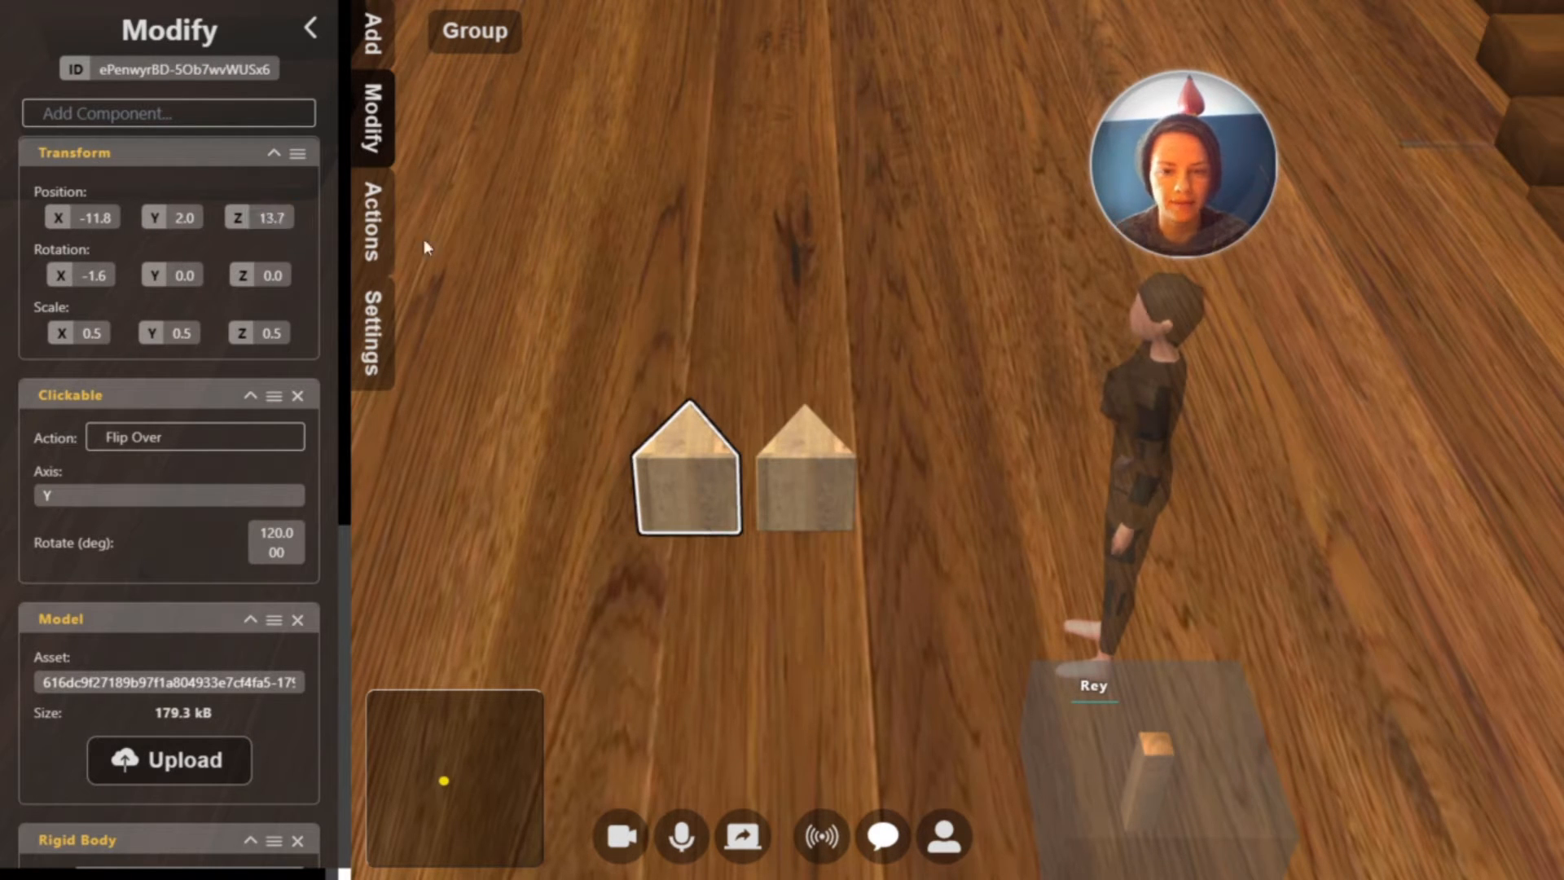
Duplicate the second block and place the copy as the third block of the row, at about X -10.7
{"action": "left_click", "coordinate": [788, 471]}
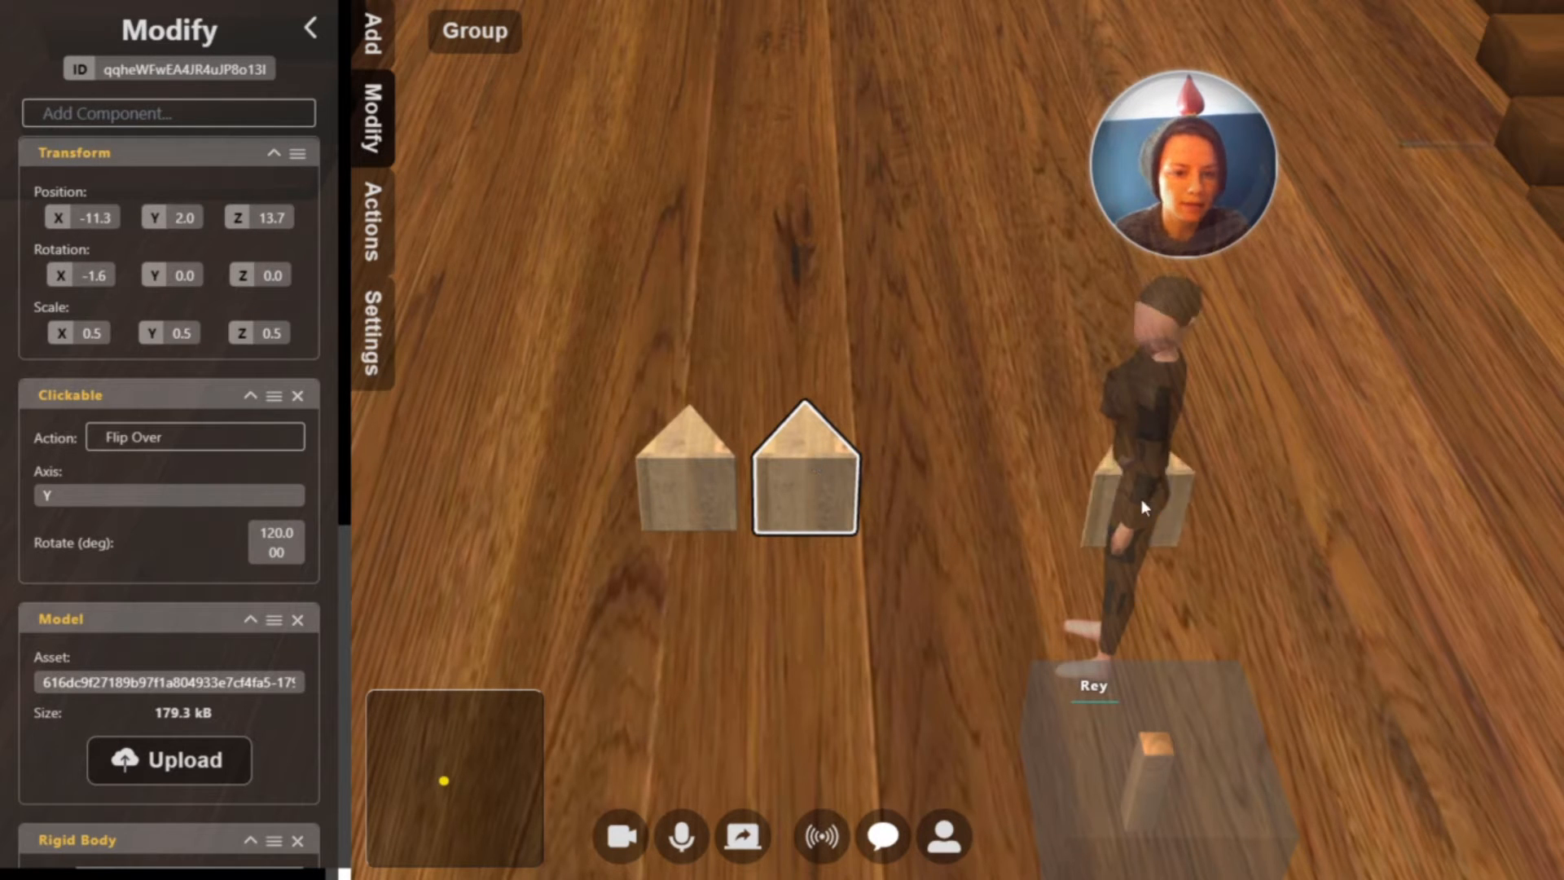
{"action": "left_click", "coordinate": [1161, 499]}
{"action": "left_click_drag", "start_coordinate": [1164, 497], "coordinate": [939, 487]}
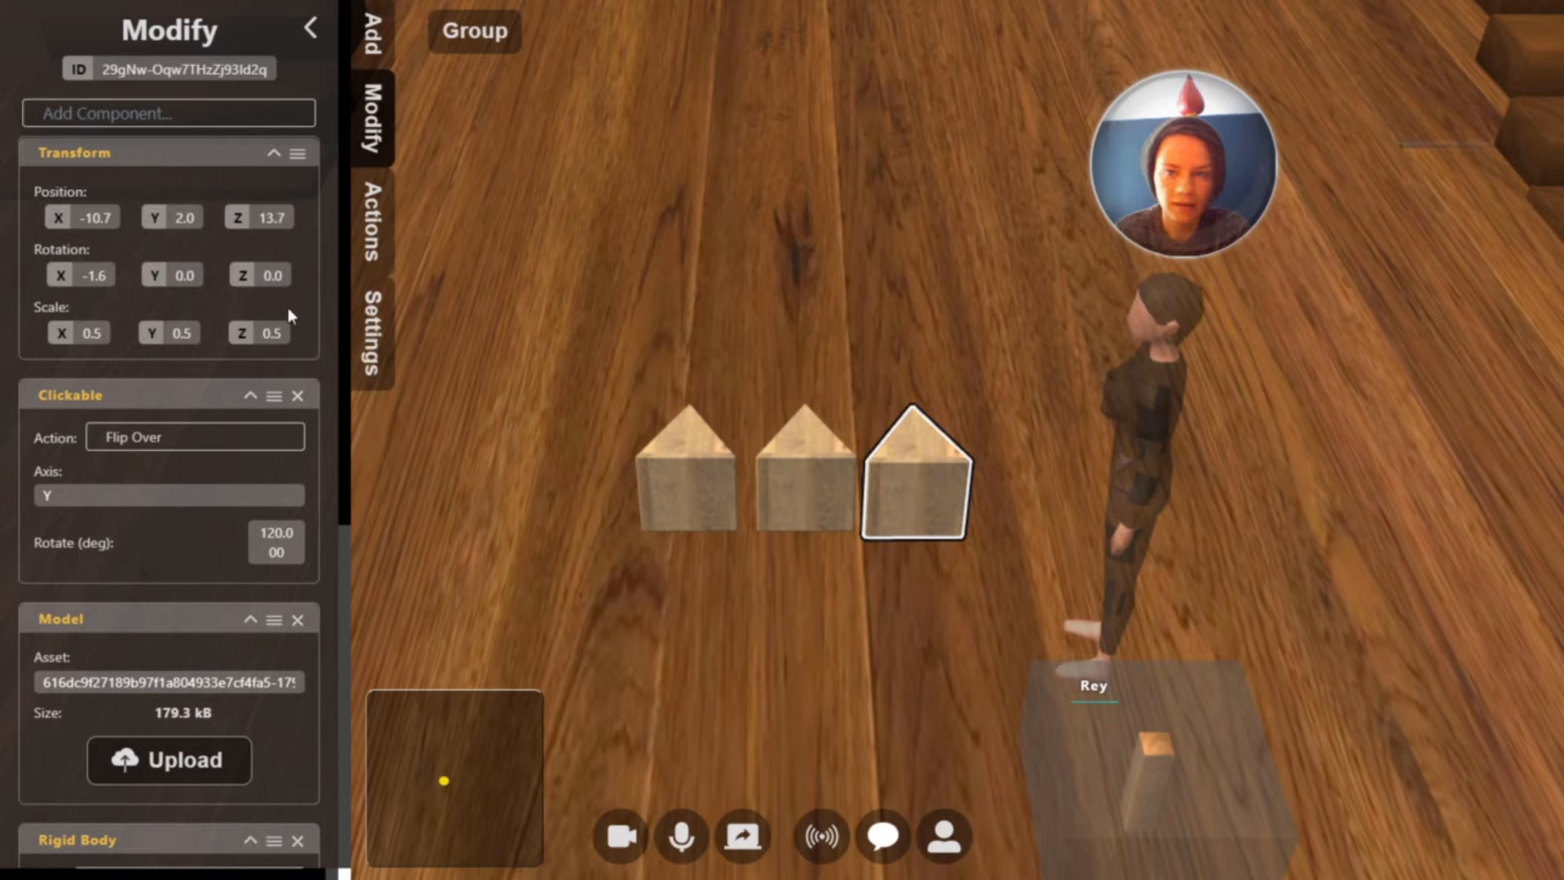
Give the third block the middle block's Z position of 13.7, nudge it along X to even the spacing, and leave build mode
{"action": "left_click", "coordinate": [801, 487]}
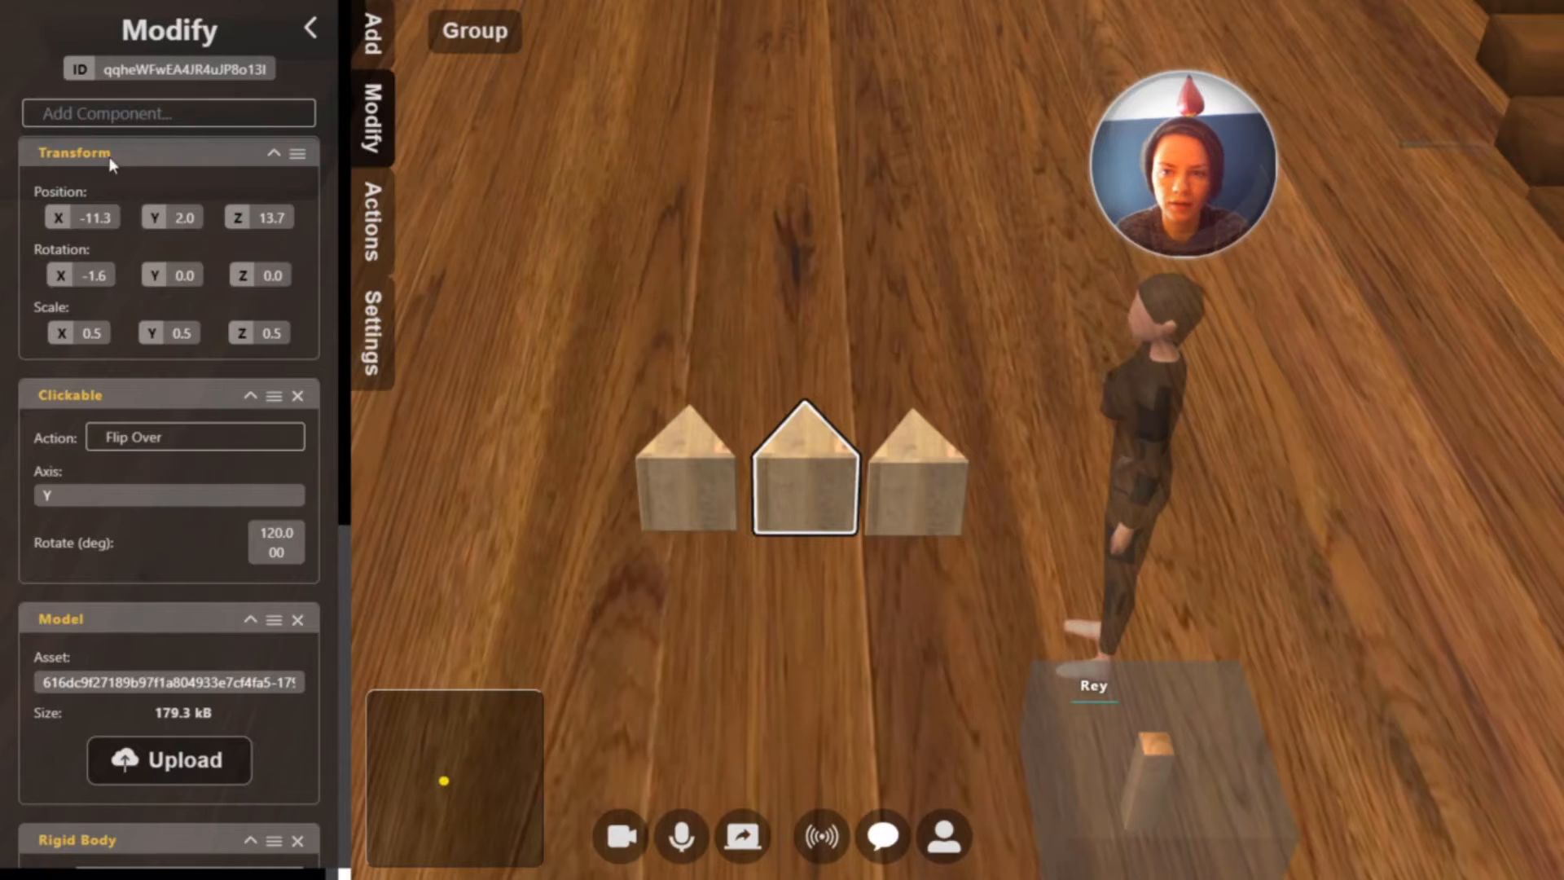
{"action": "left_click", "coordinate": [229, 213]}
{"action": "left_click", "coordinate": [901, 467]}
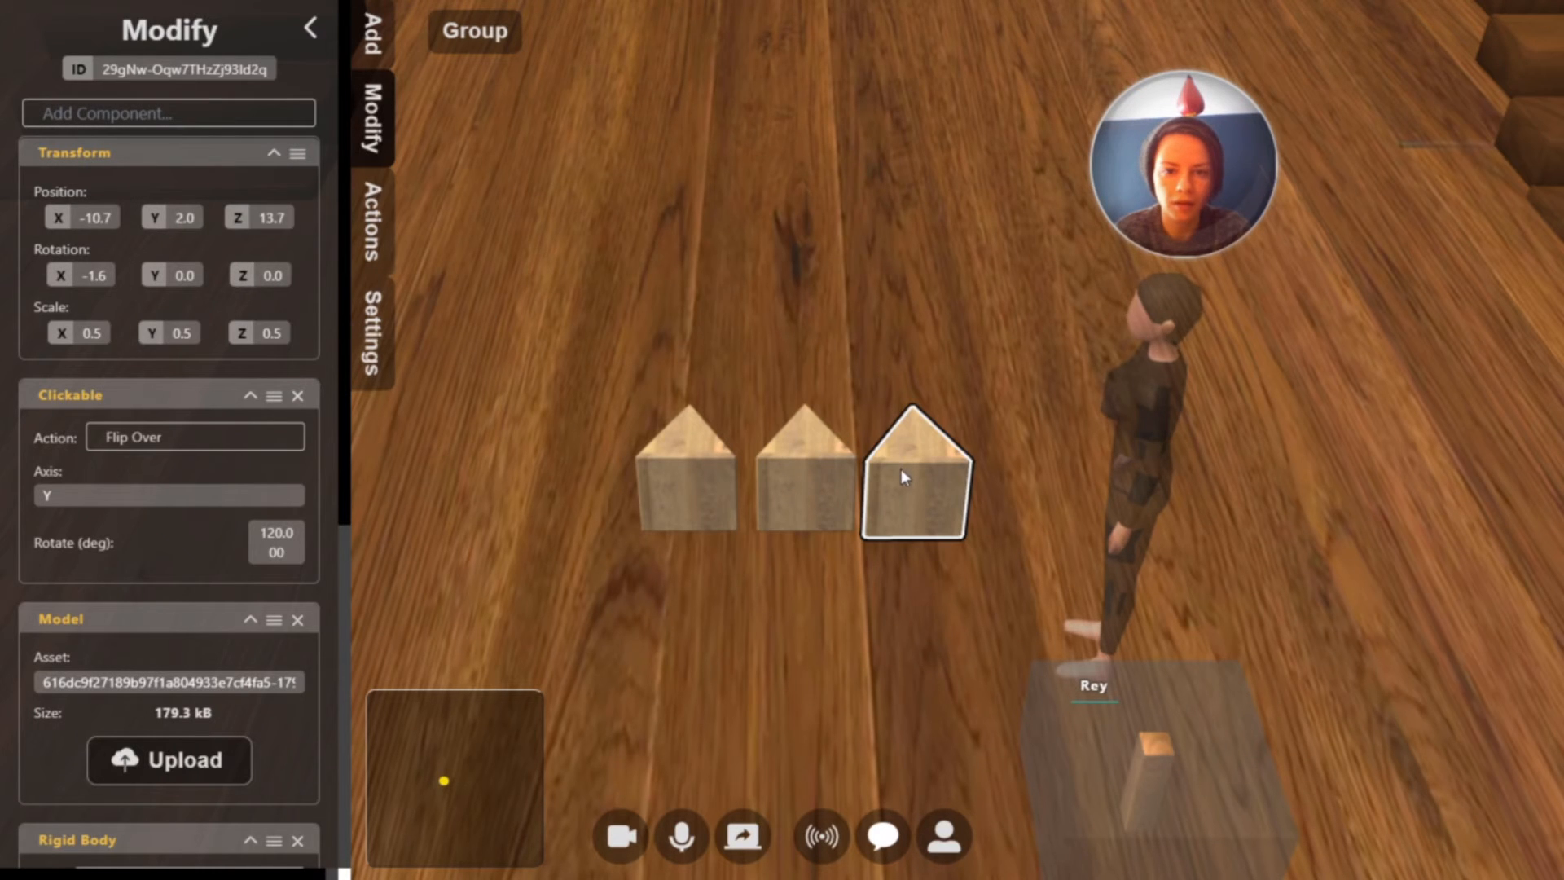
{"action": "left_click", "coordinate": [268, 219]}
{"action": "key", "text": "ctrl+v"}
{"action": "key", "text": "Return"}
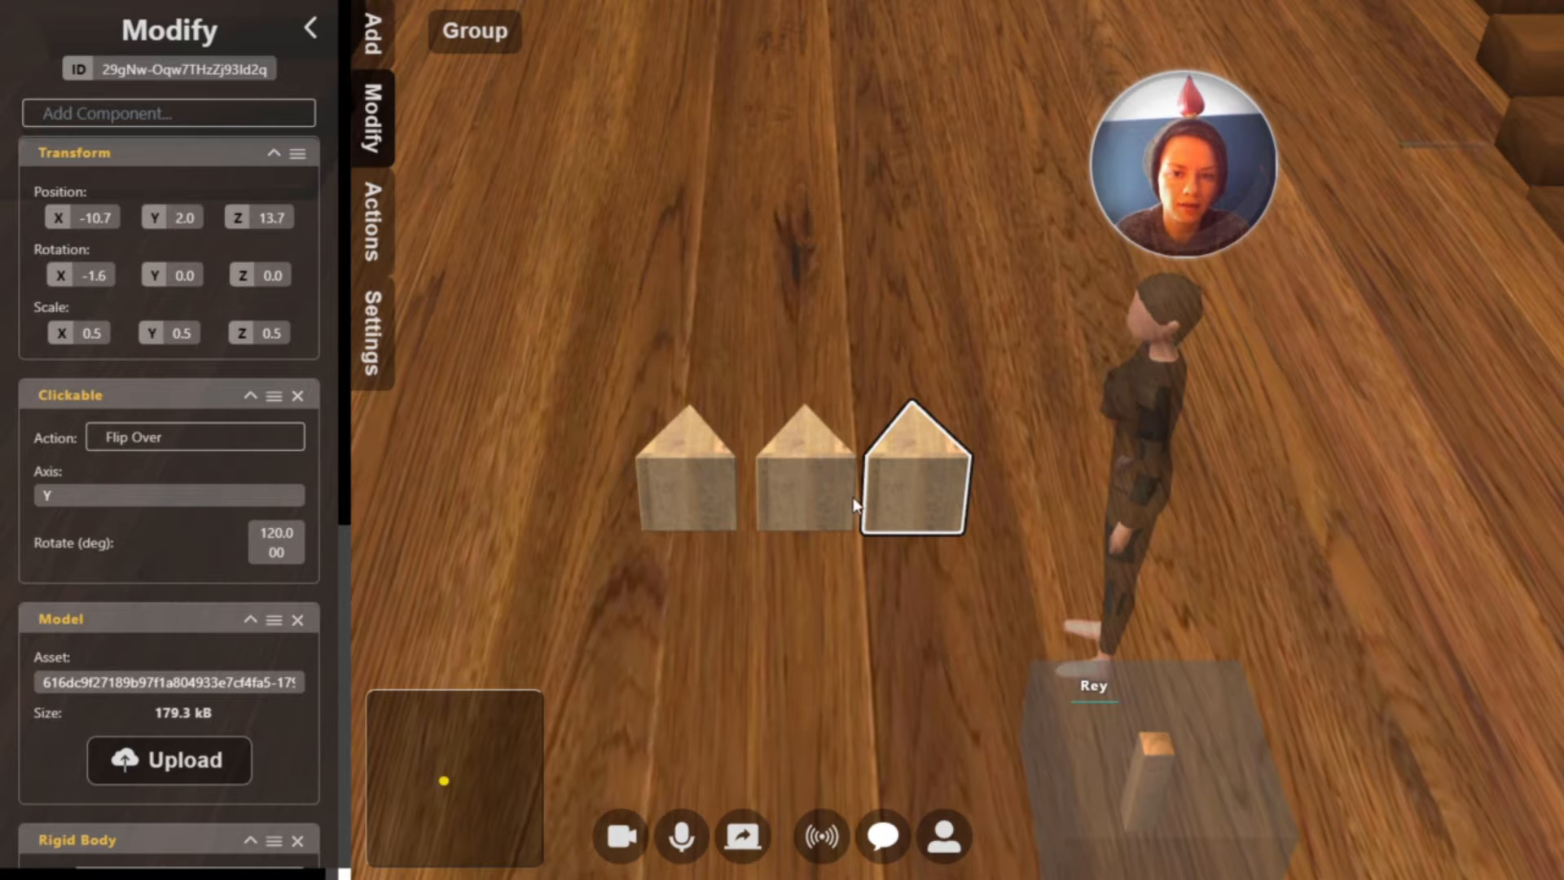
{"action": "left_click_drag", "start_coordinate": [96, 218], "coordinate": [100, 220]}
{"action": "key", "text": "Tab"}
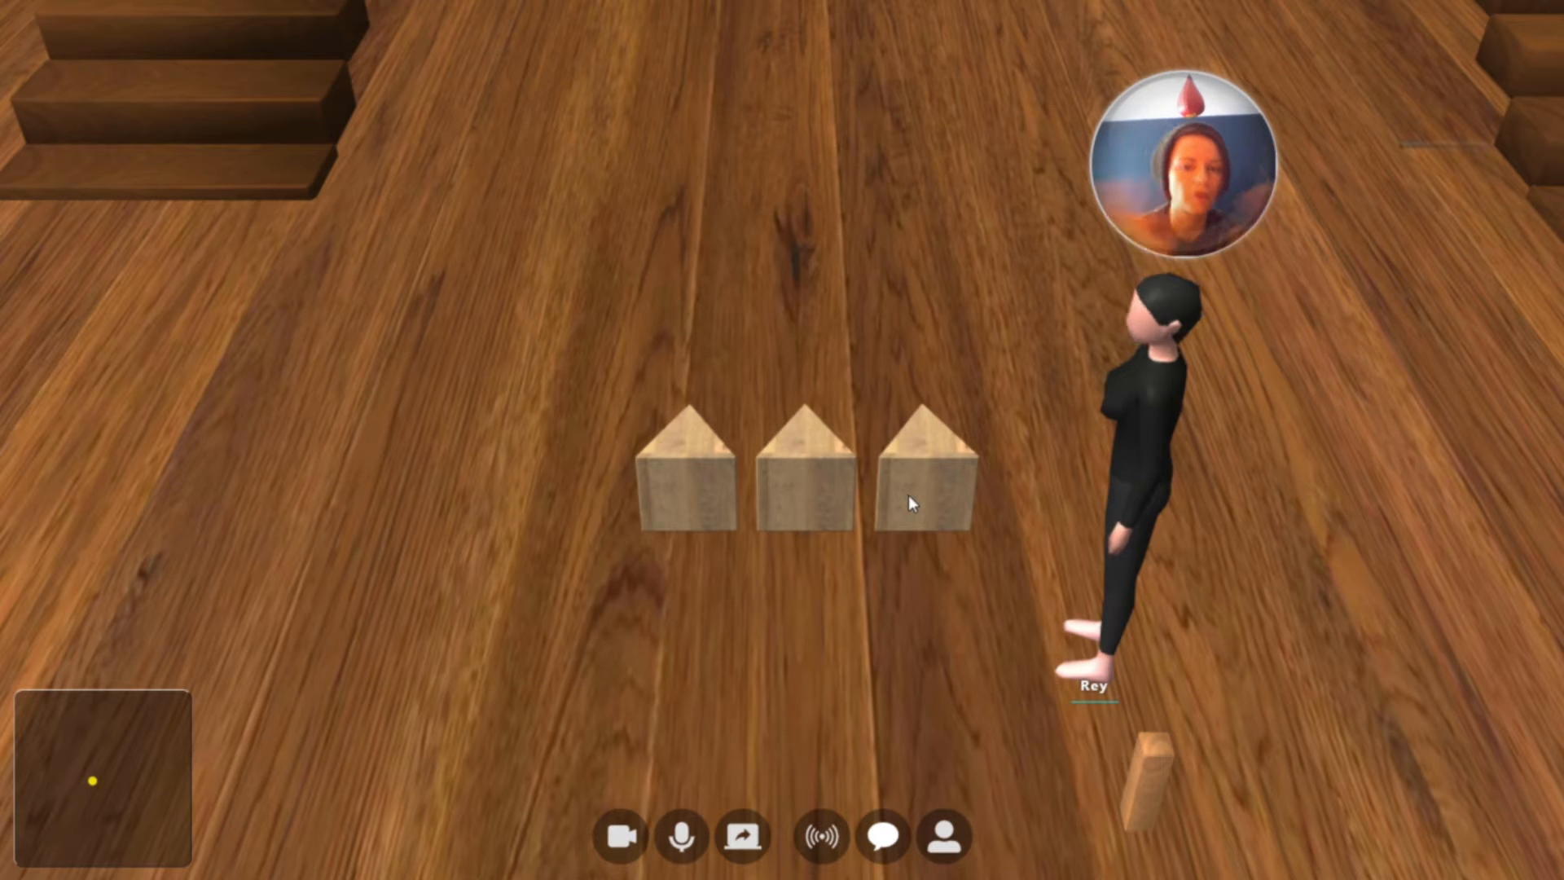
Return to build mode, duplicate all three blocks of the row together and place the copies exactly over the originals
{"action": "key", "text": "Tab"}
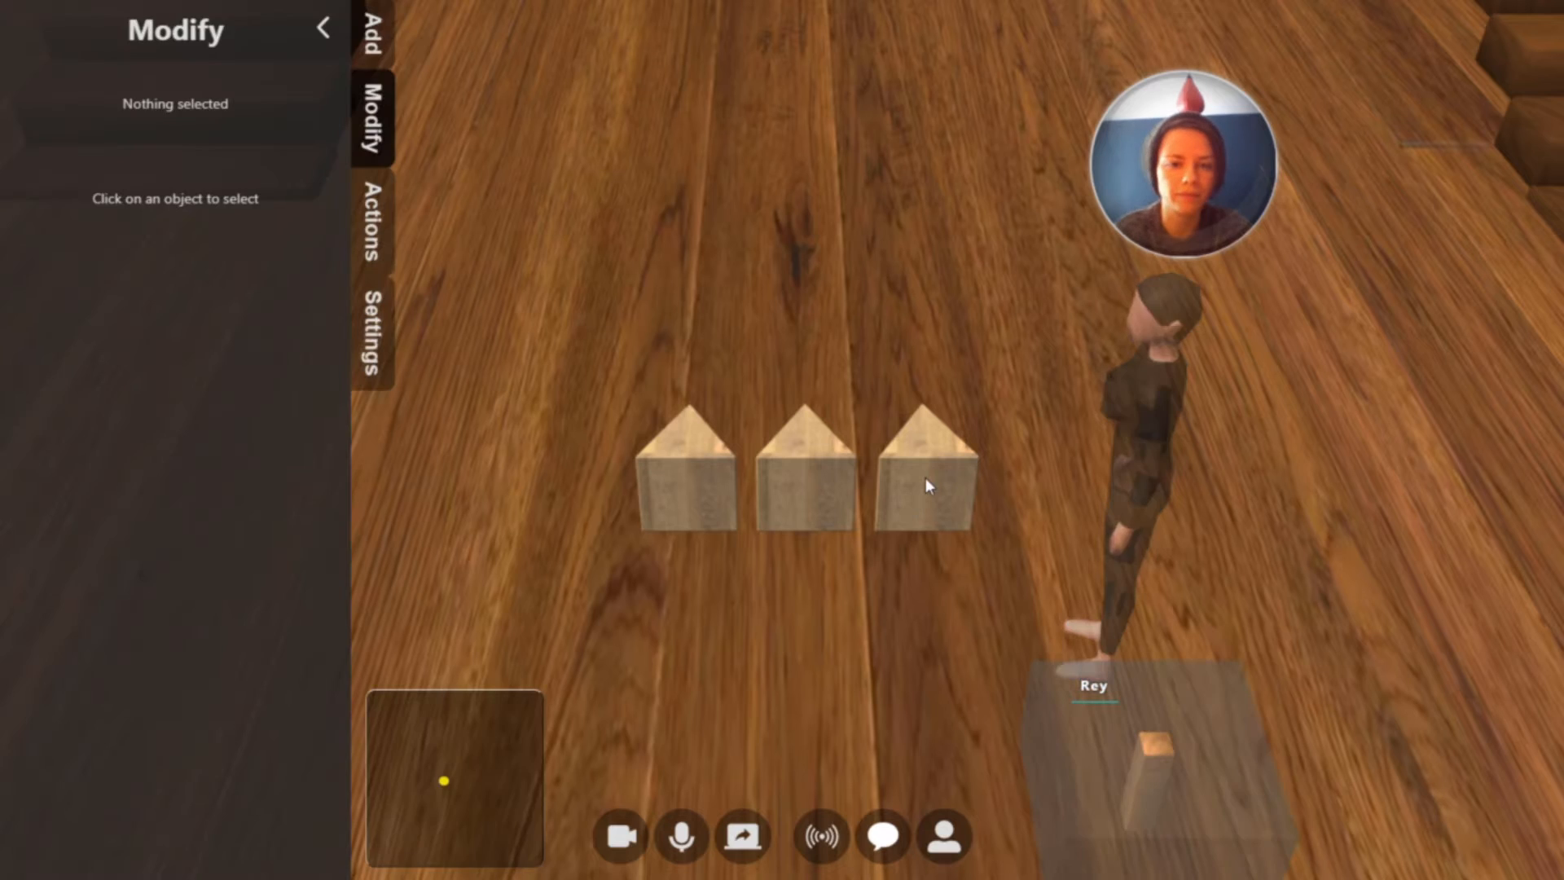
{"action": "left_click", "coordinate": [925, 478]}
{"action": "key", "text": "shift"}
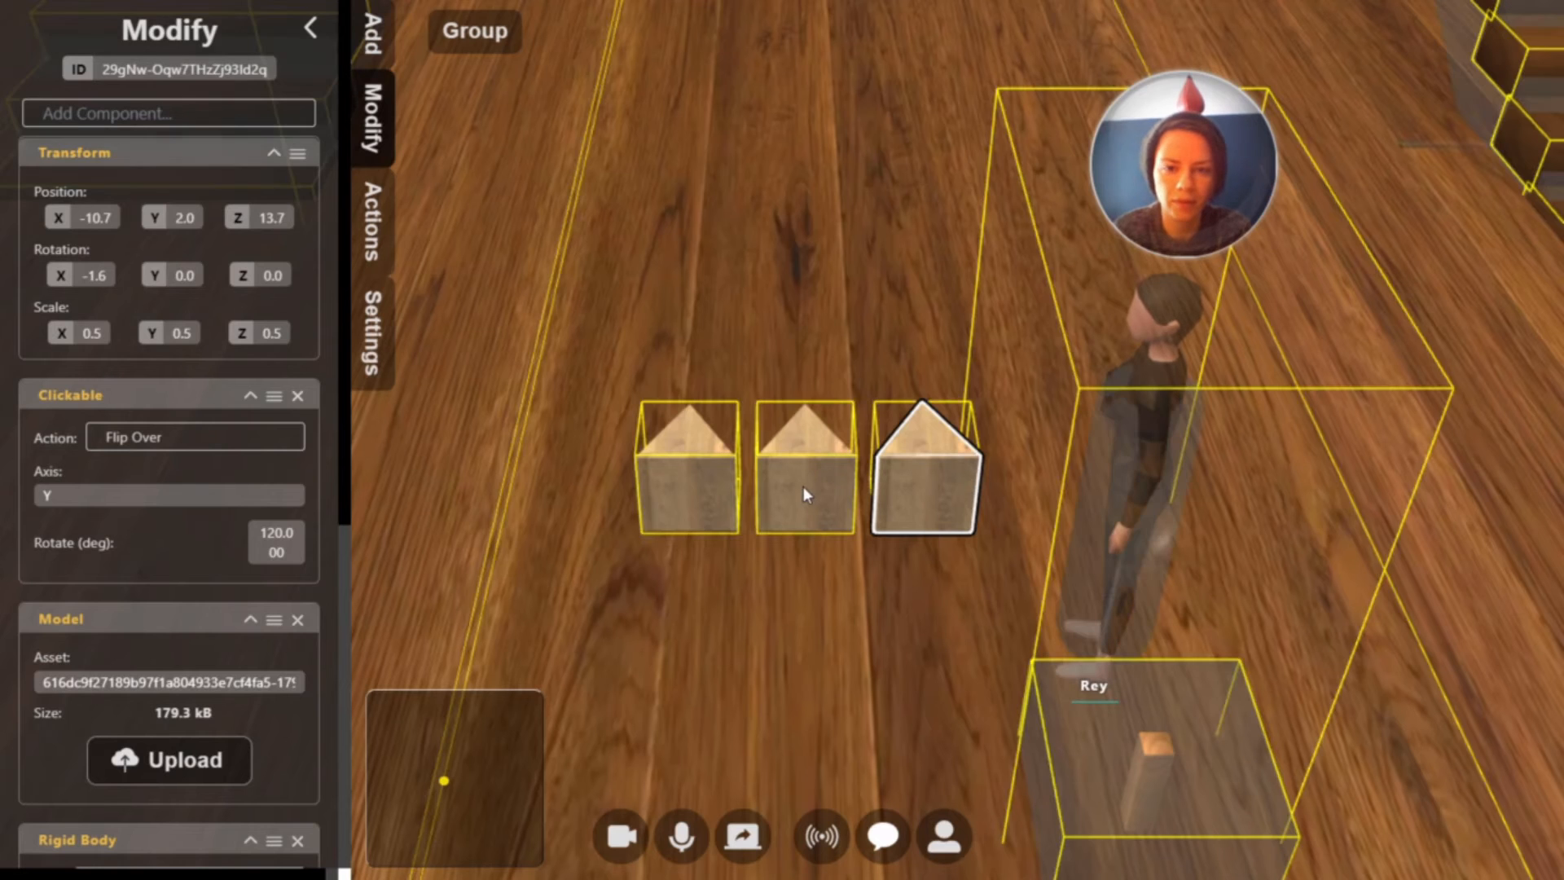
{"action": "left_click", "coordinate": [801, 484], "text": "shift"}
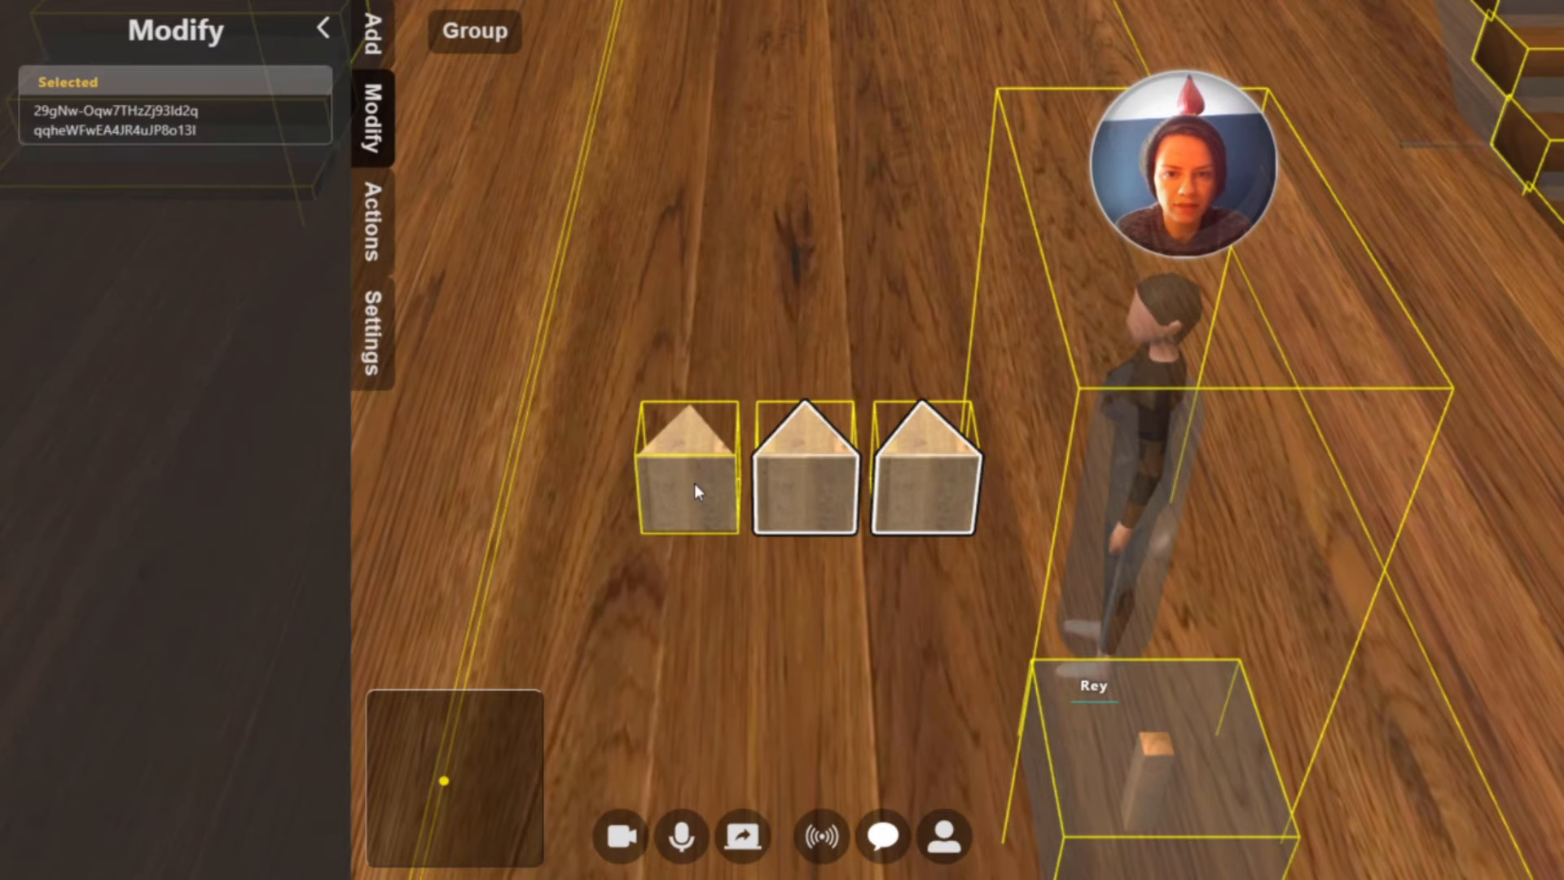
{"action": "left_click", "coordinate": [697, 485], "text": "shift"}
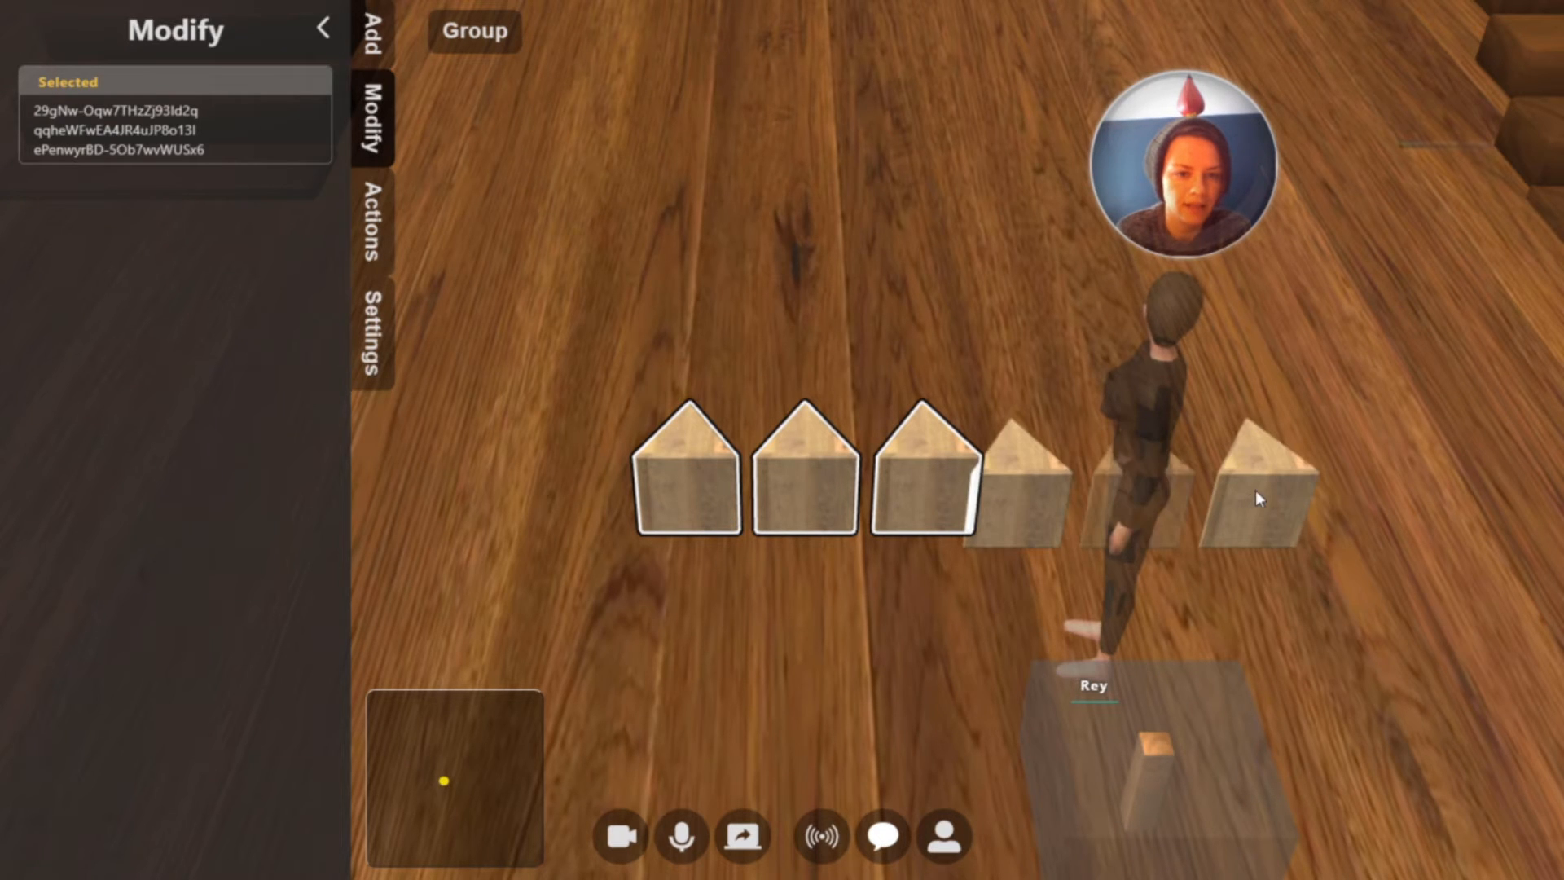
{"action": "left_click", "coordinate": [1256, 490]}
{"action": "left_click", "coordinate": [1101, 493], "text": "shift"}
{"action": "left_click", "coordinate": [1029, 498], "text": "shift"}
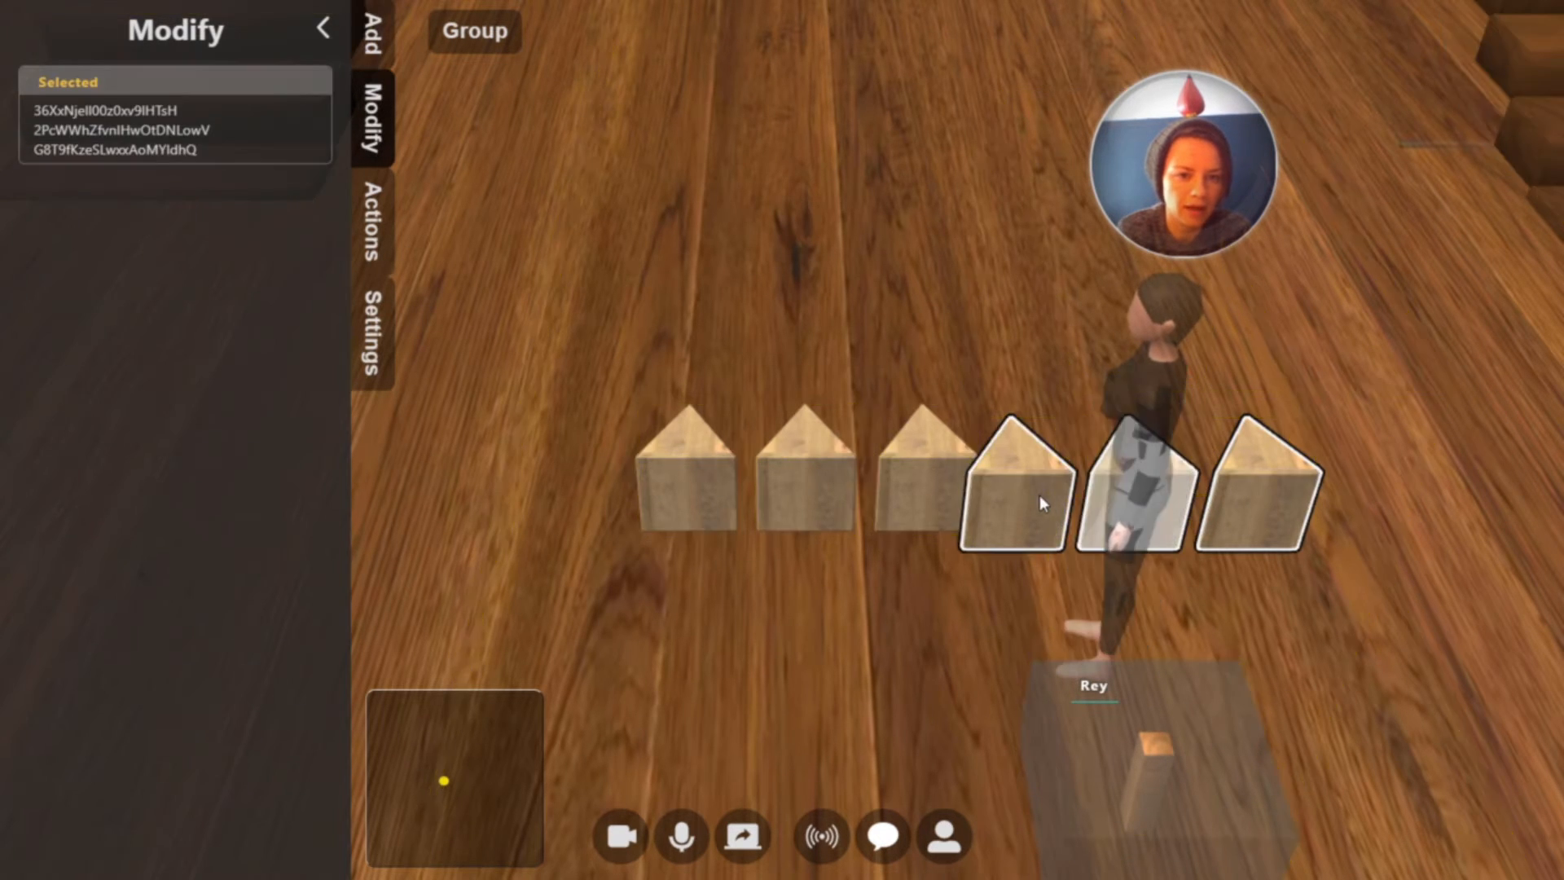
{"action": "left_click_drag", "start_coordinate": [1041, 494], "coordinate": [718, 479]}
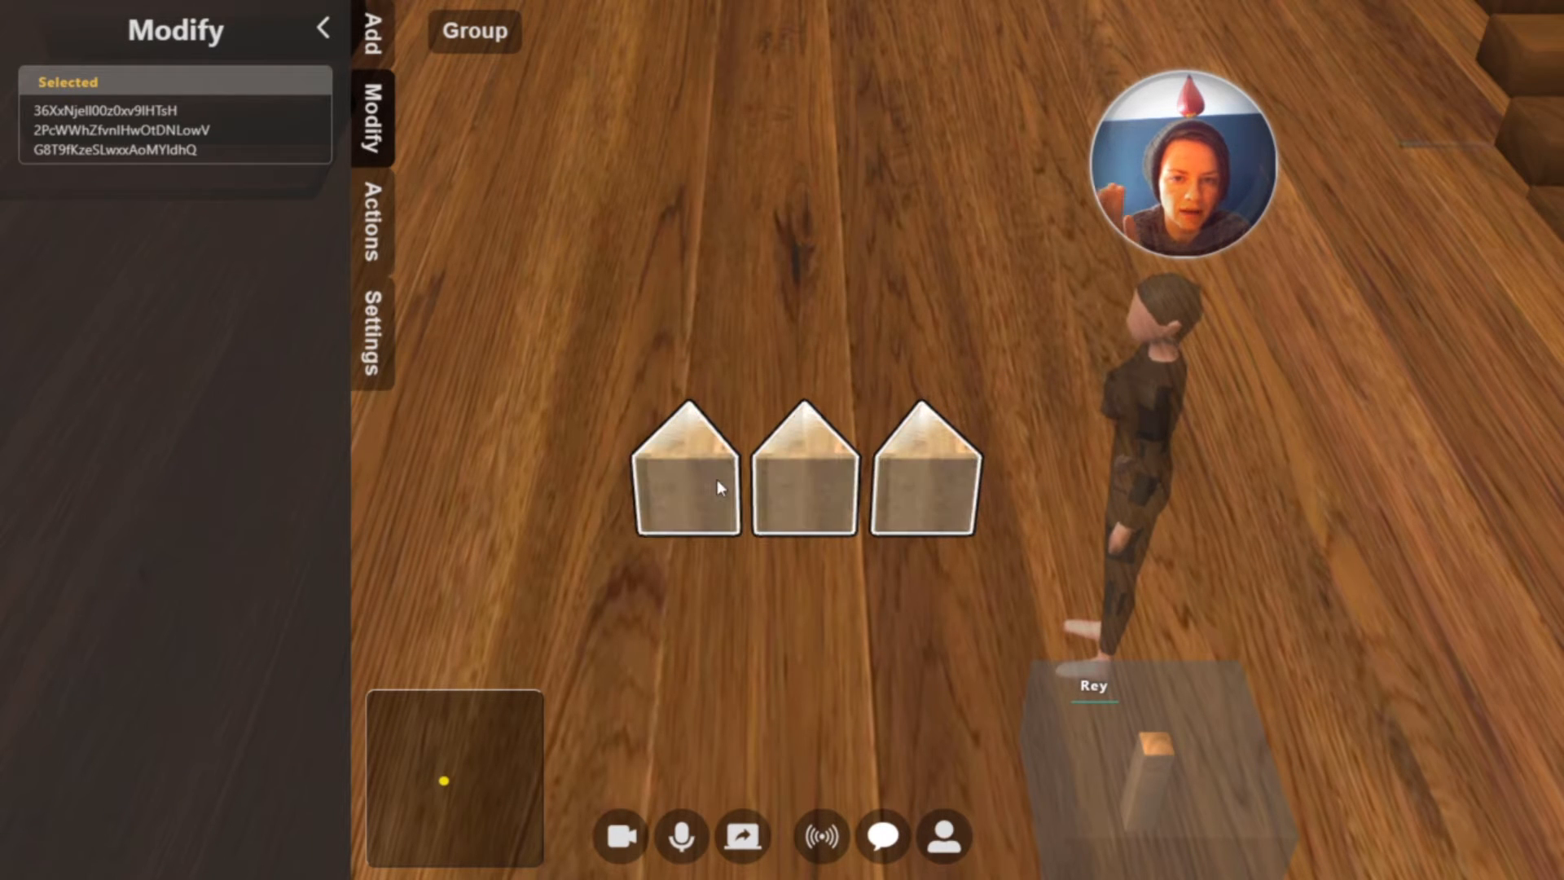
Raise the three copied blocks to about Y 2.6 as a second row and center them above the bottom row
{"action": "key", "text": "shift"}
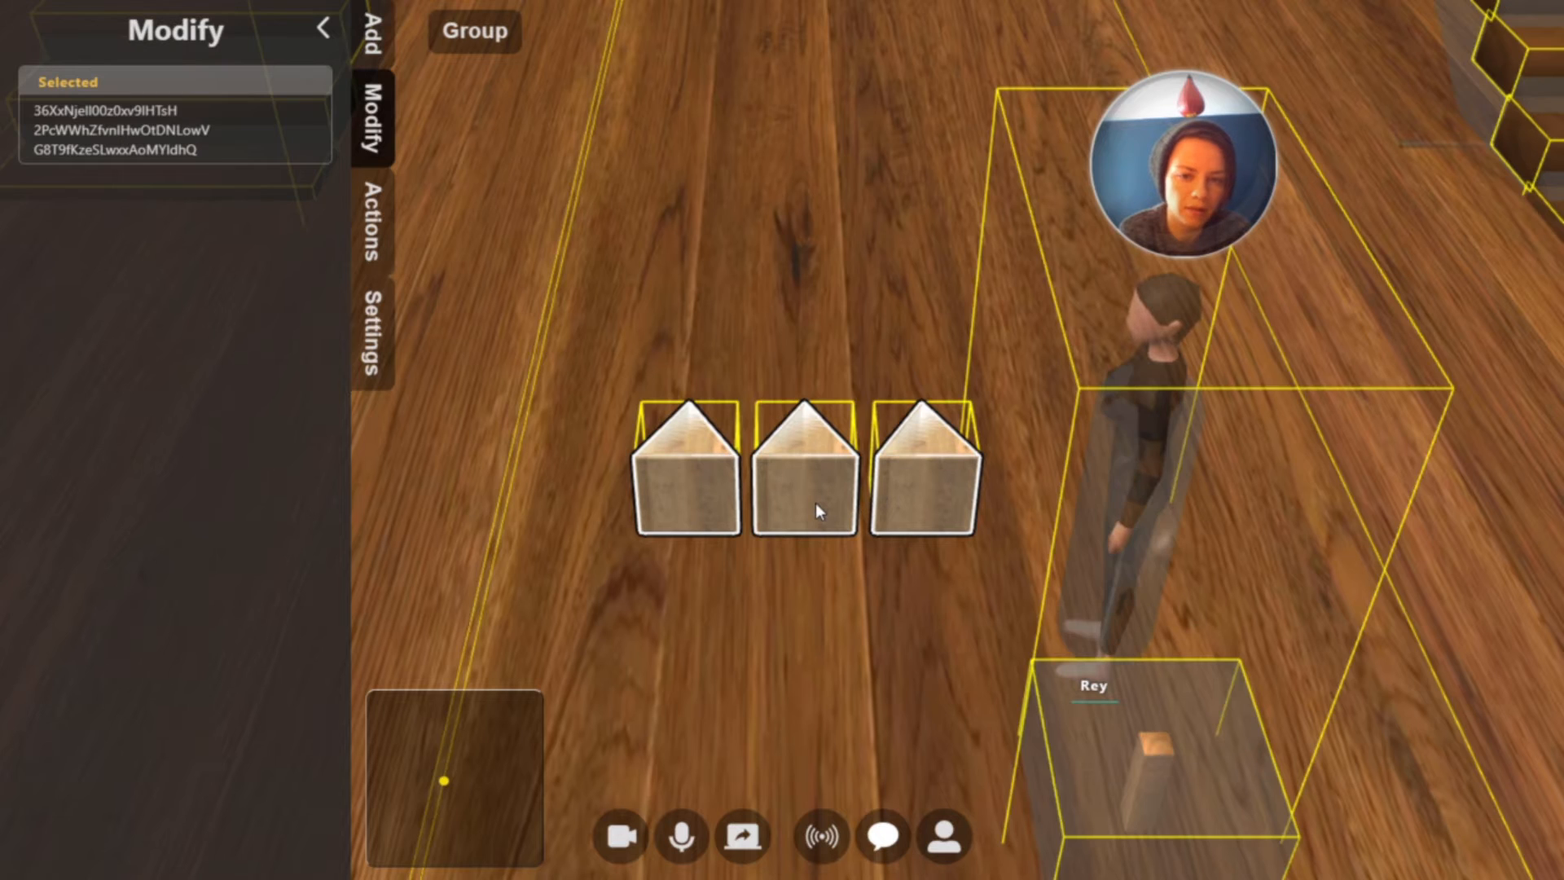
{"action": "left_click_drag", "start_coordinate": [820, 501], "coordinate": [825, 407]}
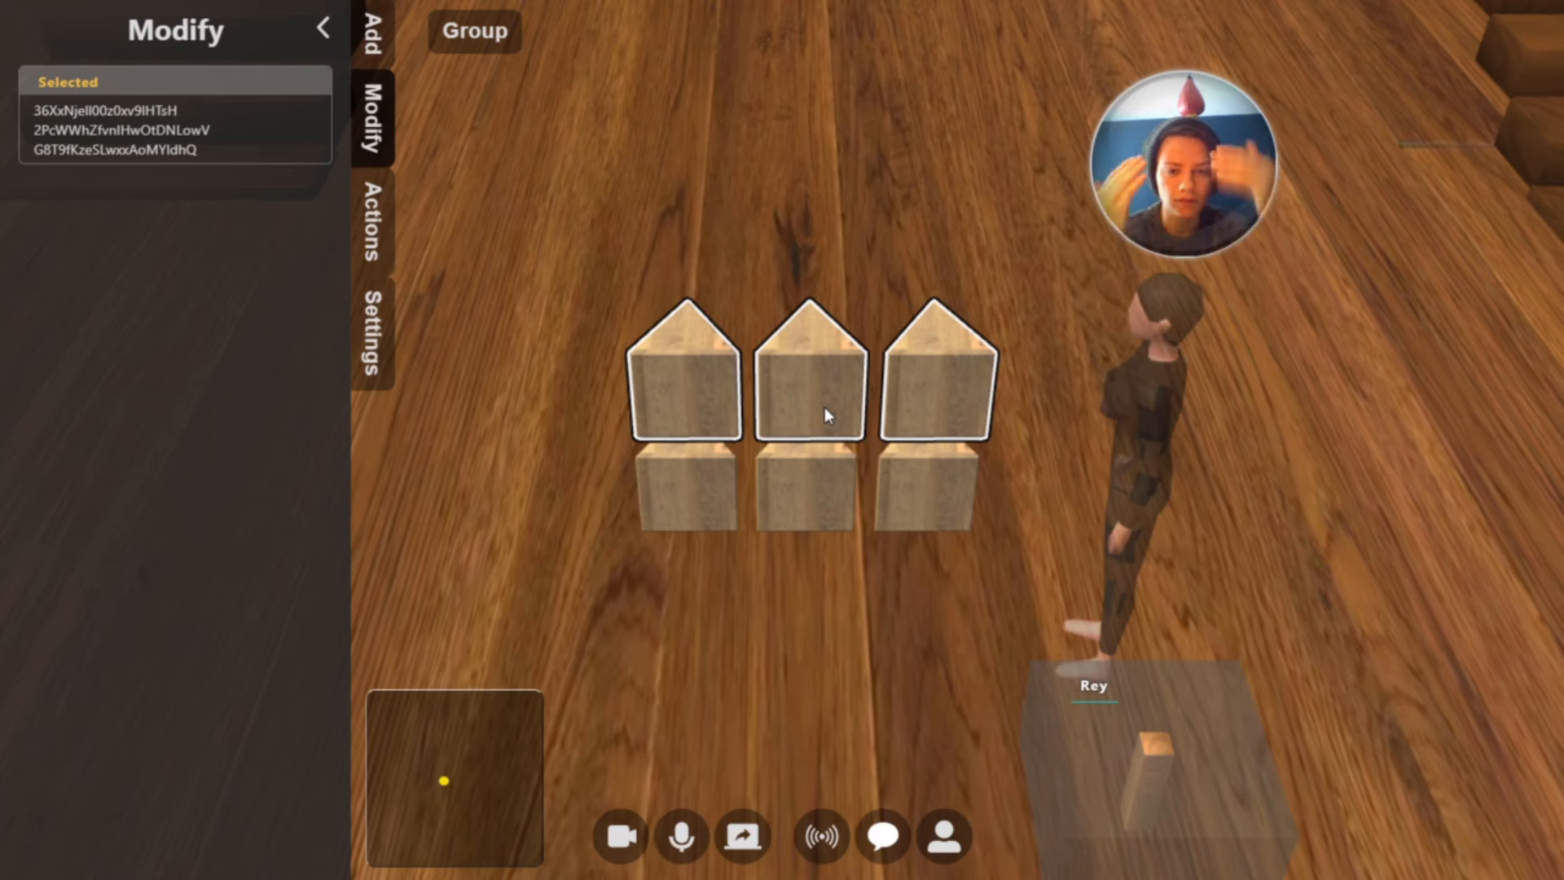
{"action": "left_click_drag", "start_coordinate": [823, 413], "coordinate": [817, 414]}
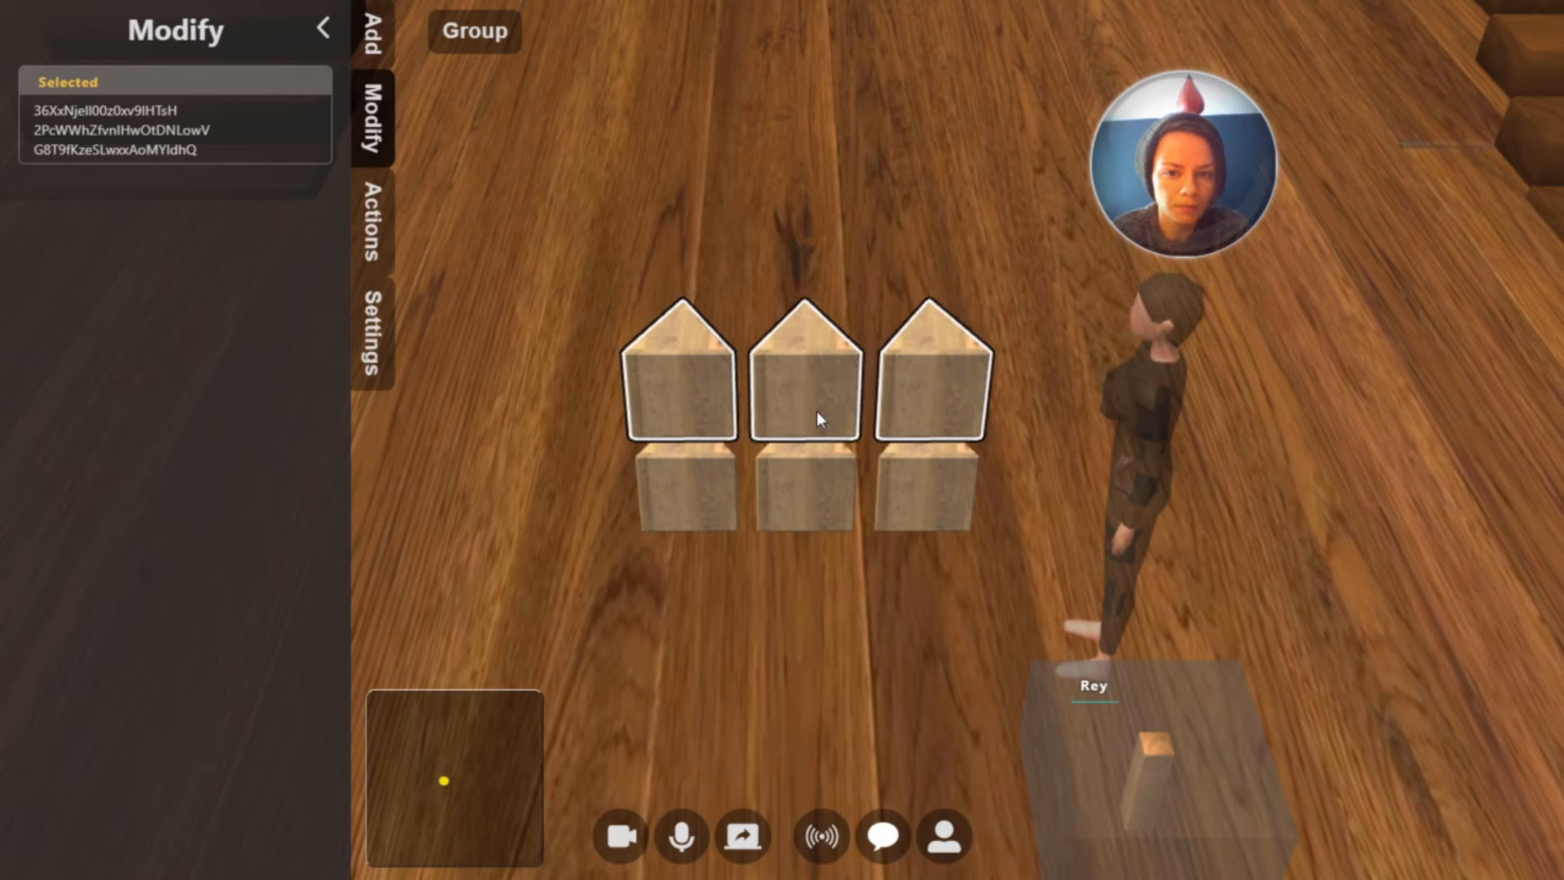
Copy the bottom-middle block's Z position of 13.7 to the middle block of the second row
{"action": "left_click", "coordinate": [801, 473]}
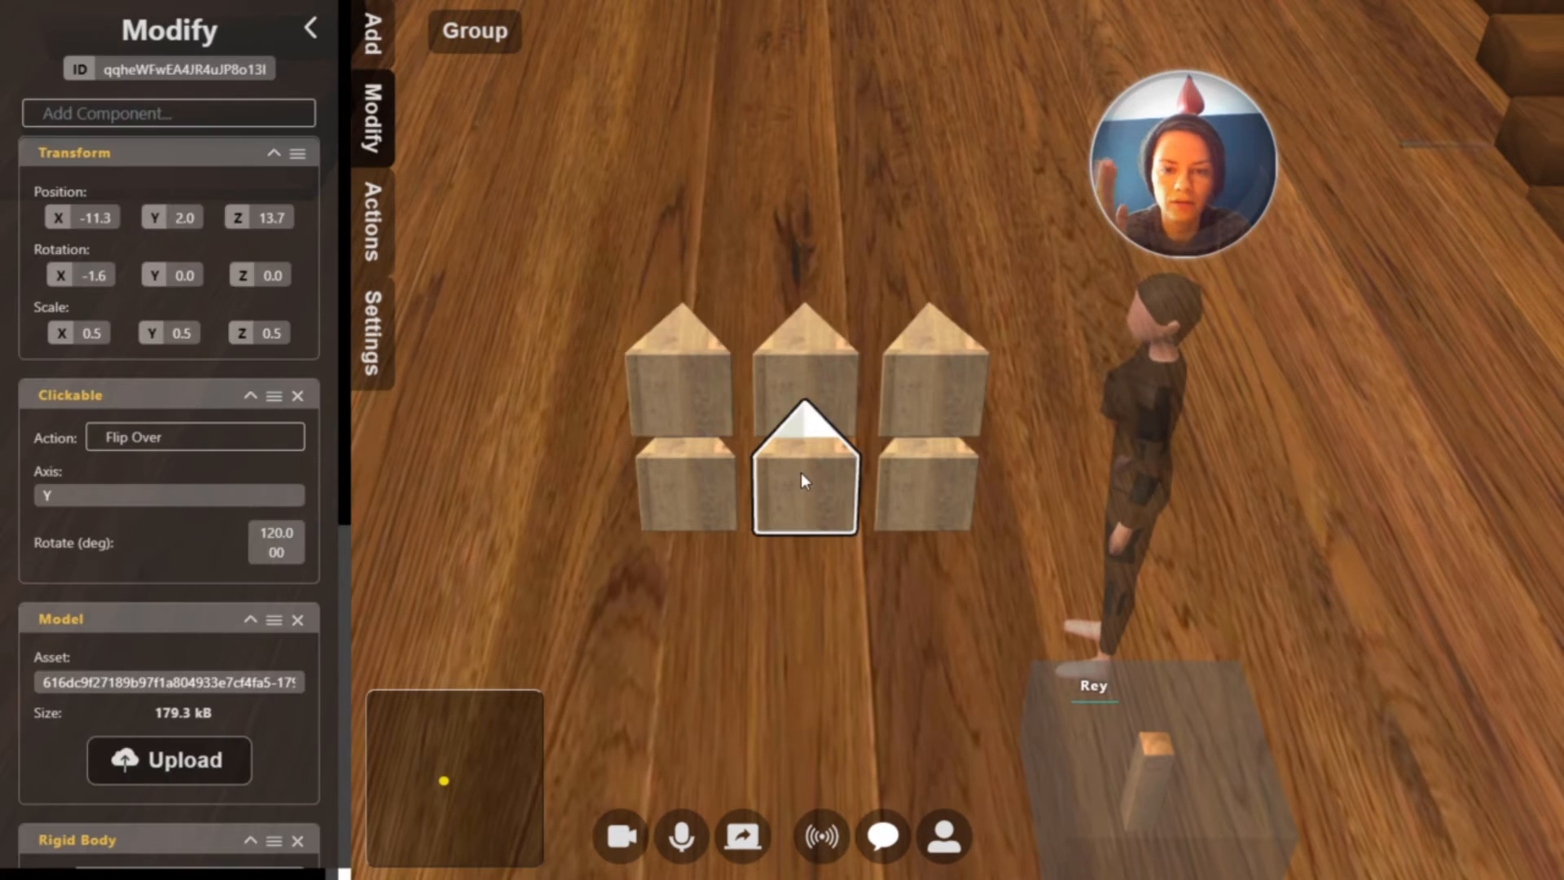
{"action": "left_click", "coordinate": [266, 218]}
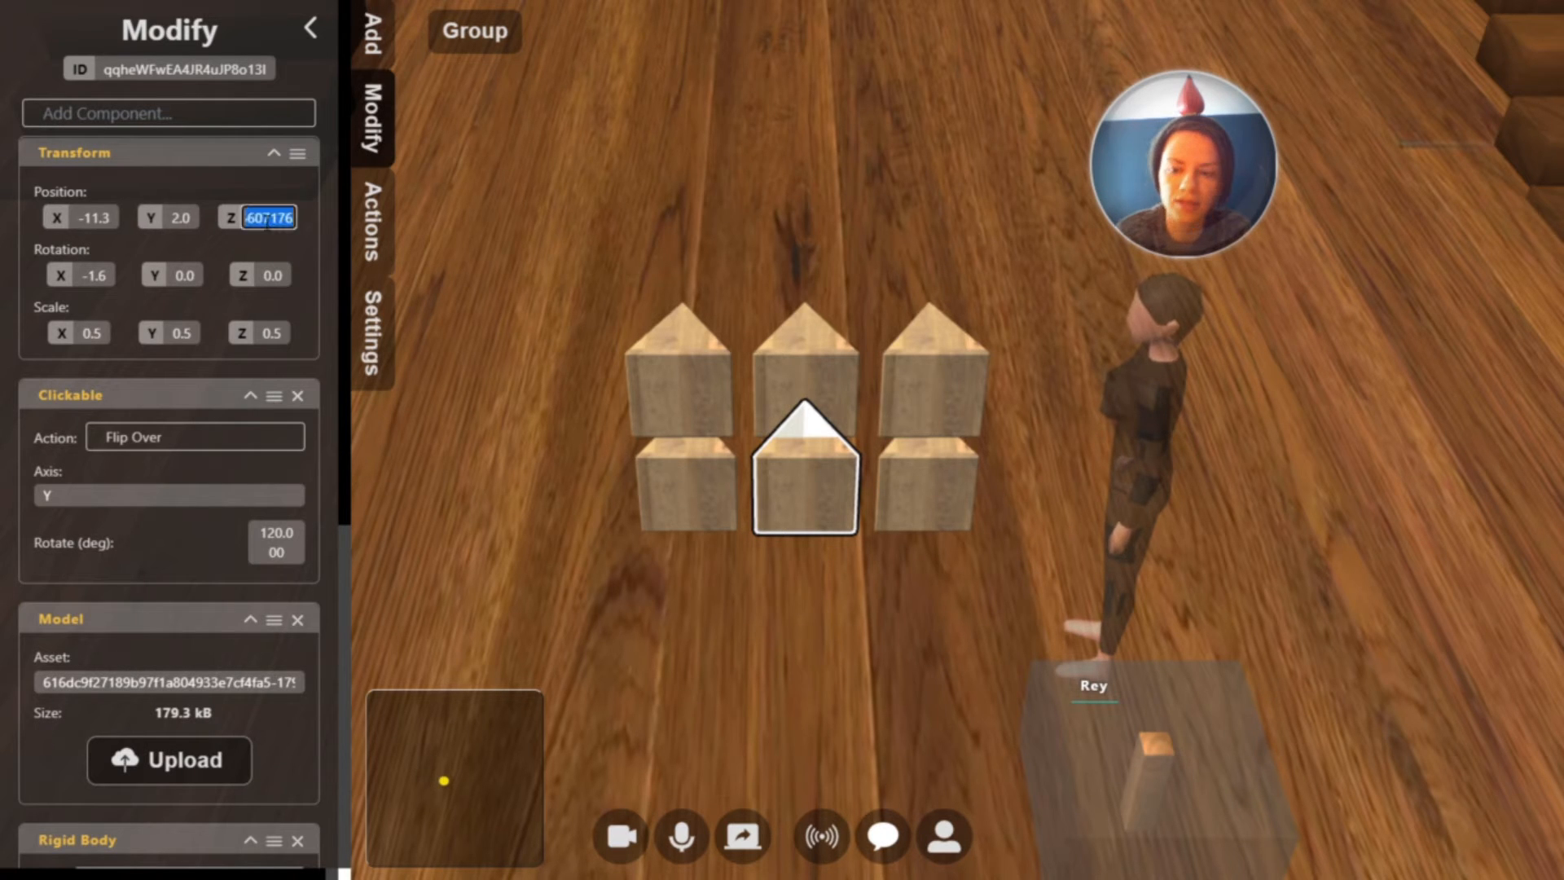
{"action": "left_click", "coordinate": [848, 352]}
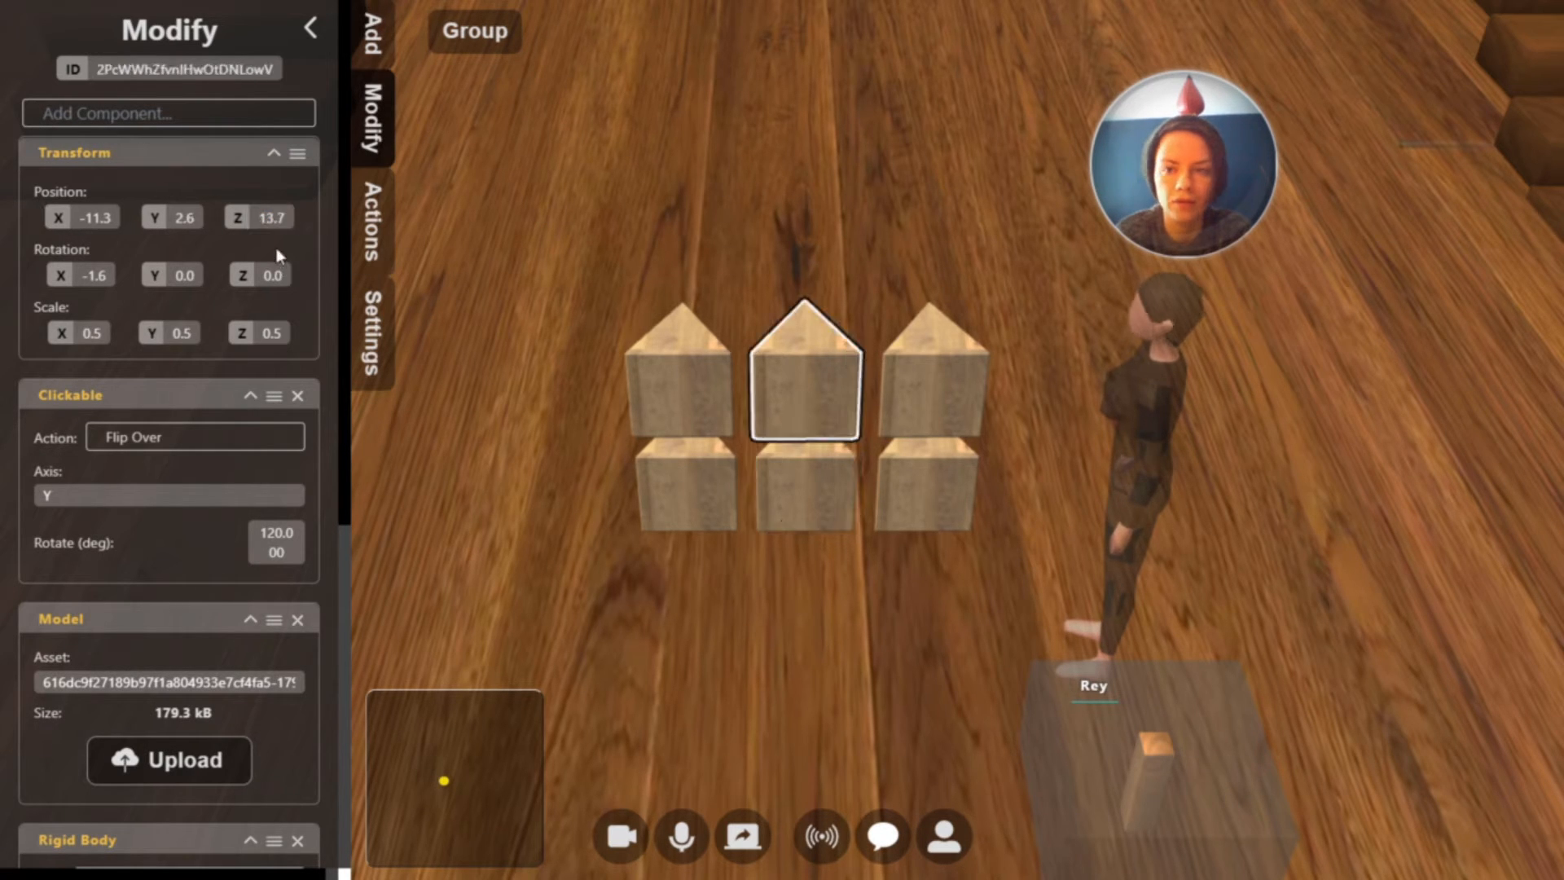
{"action": "double_click", "coordinate": [269, 215]}
{"action": "key", "text": "ctrl+v"}
{"action": "key", "text": "Return"}
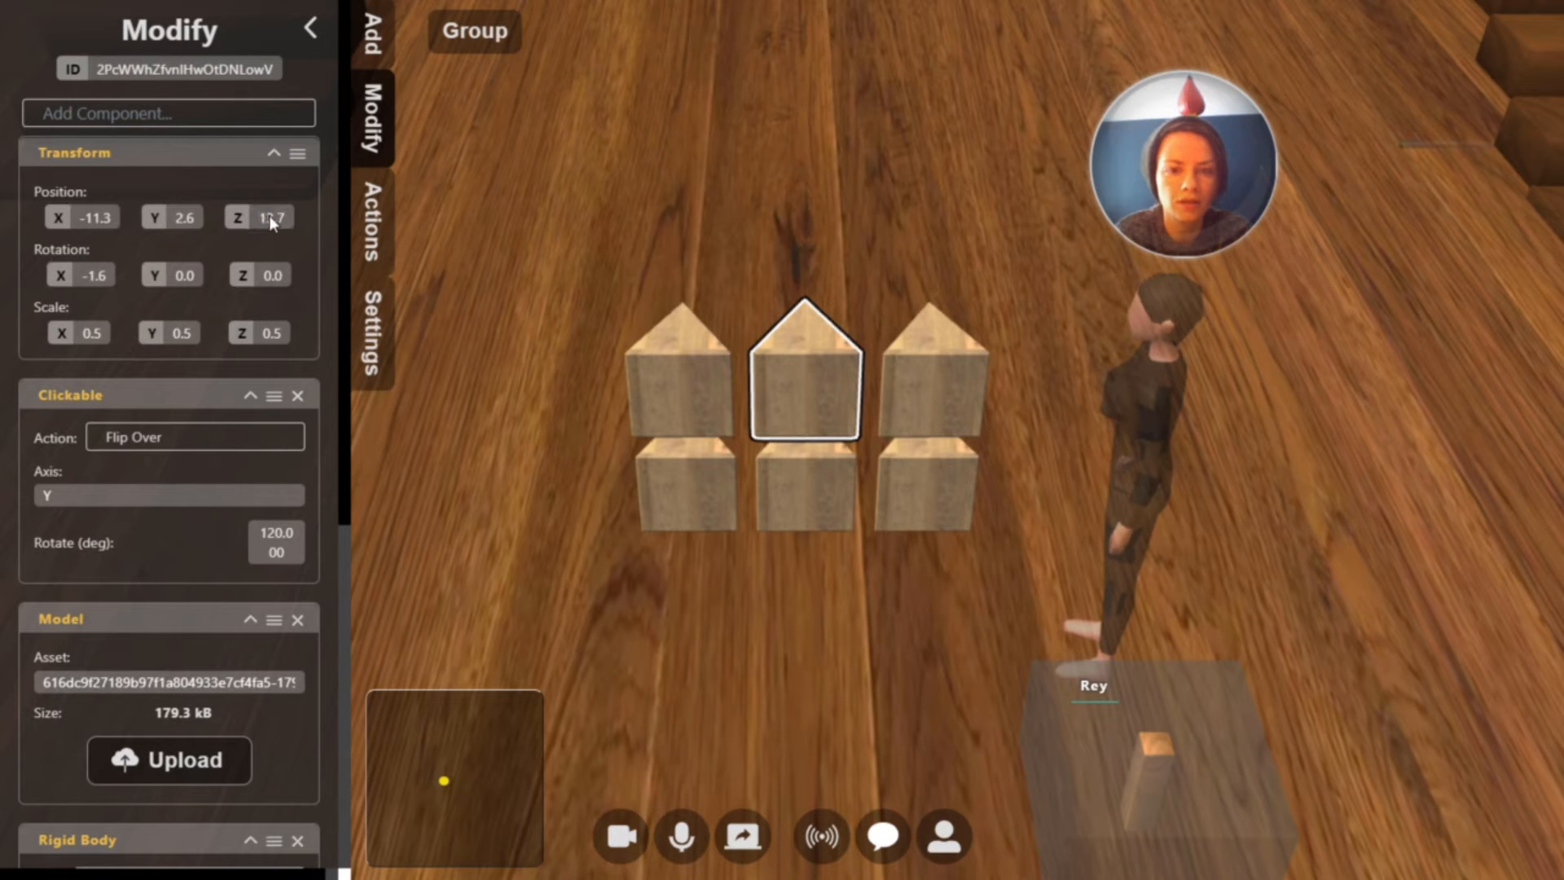
Apply the copied Z position of 13.7 to the left and right blocks of the second row
{"action": "left_click", "coordinate": [703, 351]}
{"action": "double_click", "coordinate": [273, 217]}
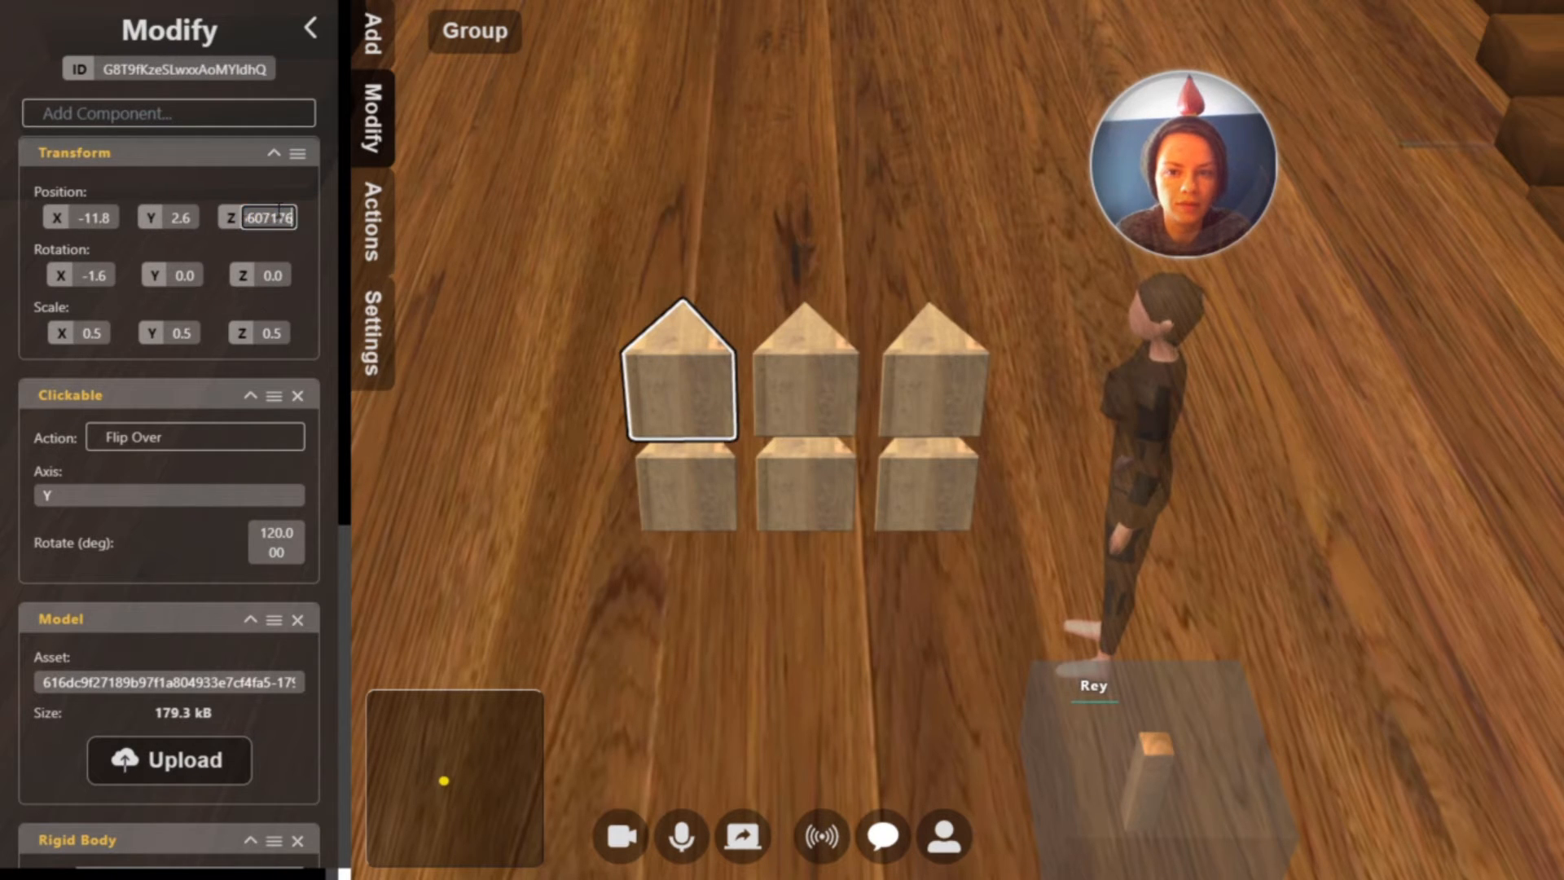
{"action": "key", "text": "ctrl+v"}
{"action": "key", "text": "Return"}
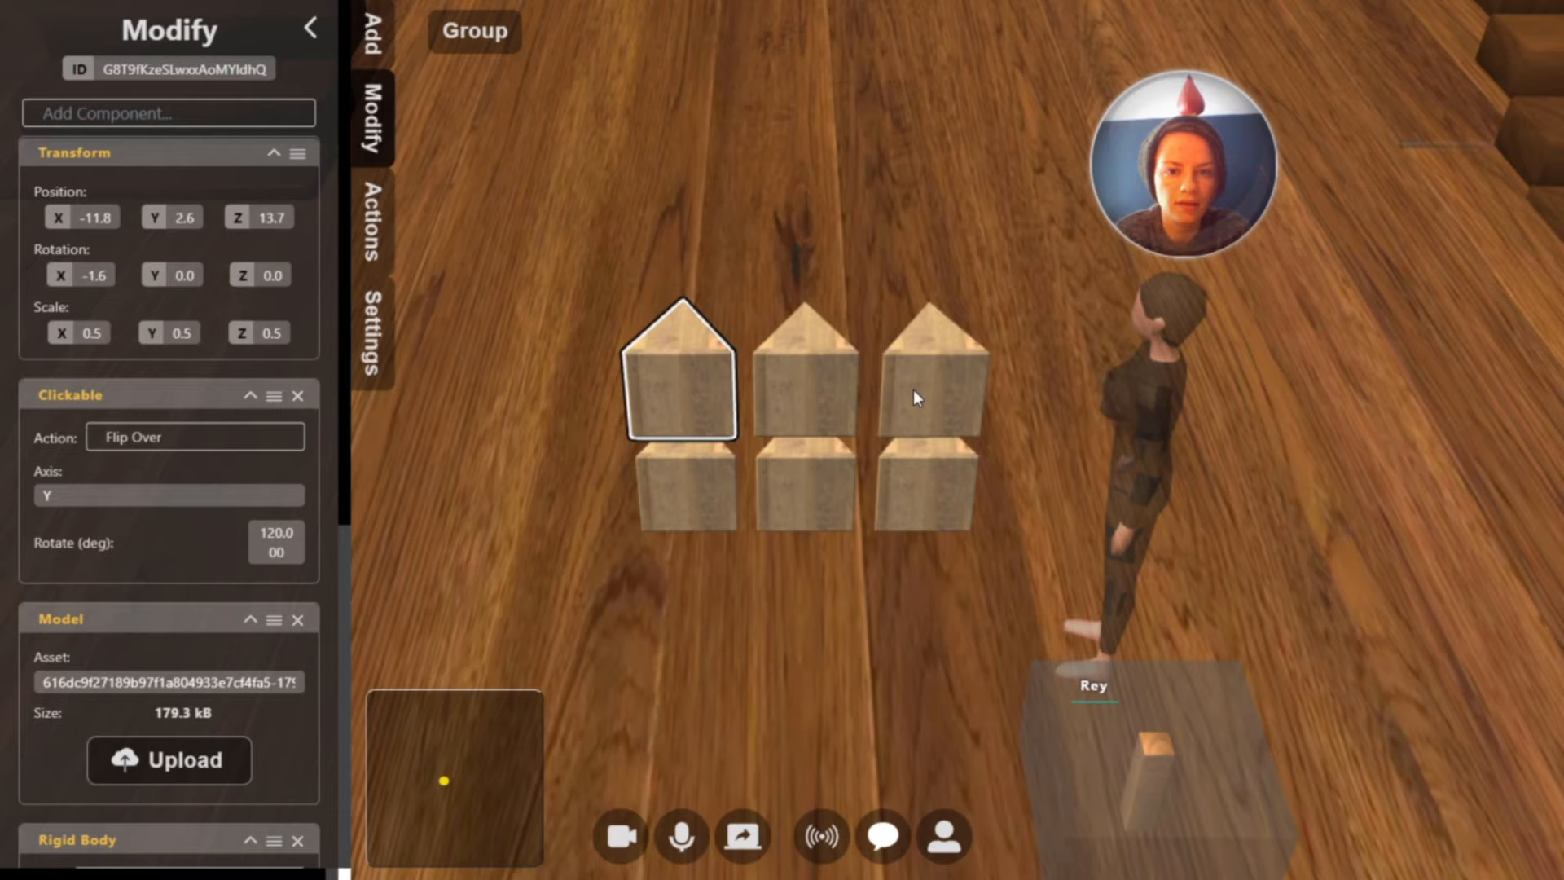
{"action": "left_click", "coordinate": [914, 390]}
{"action": "double_click", "coordinate": [270, 218]}
{"action": "key", "text": "ctrl+v"}
{"action": "key", "text": "Return"}
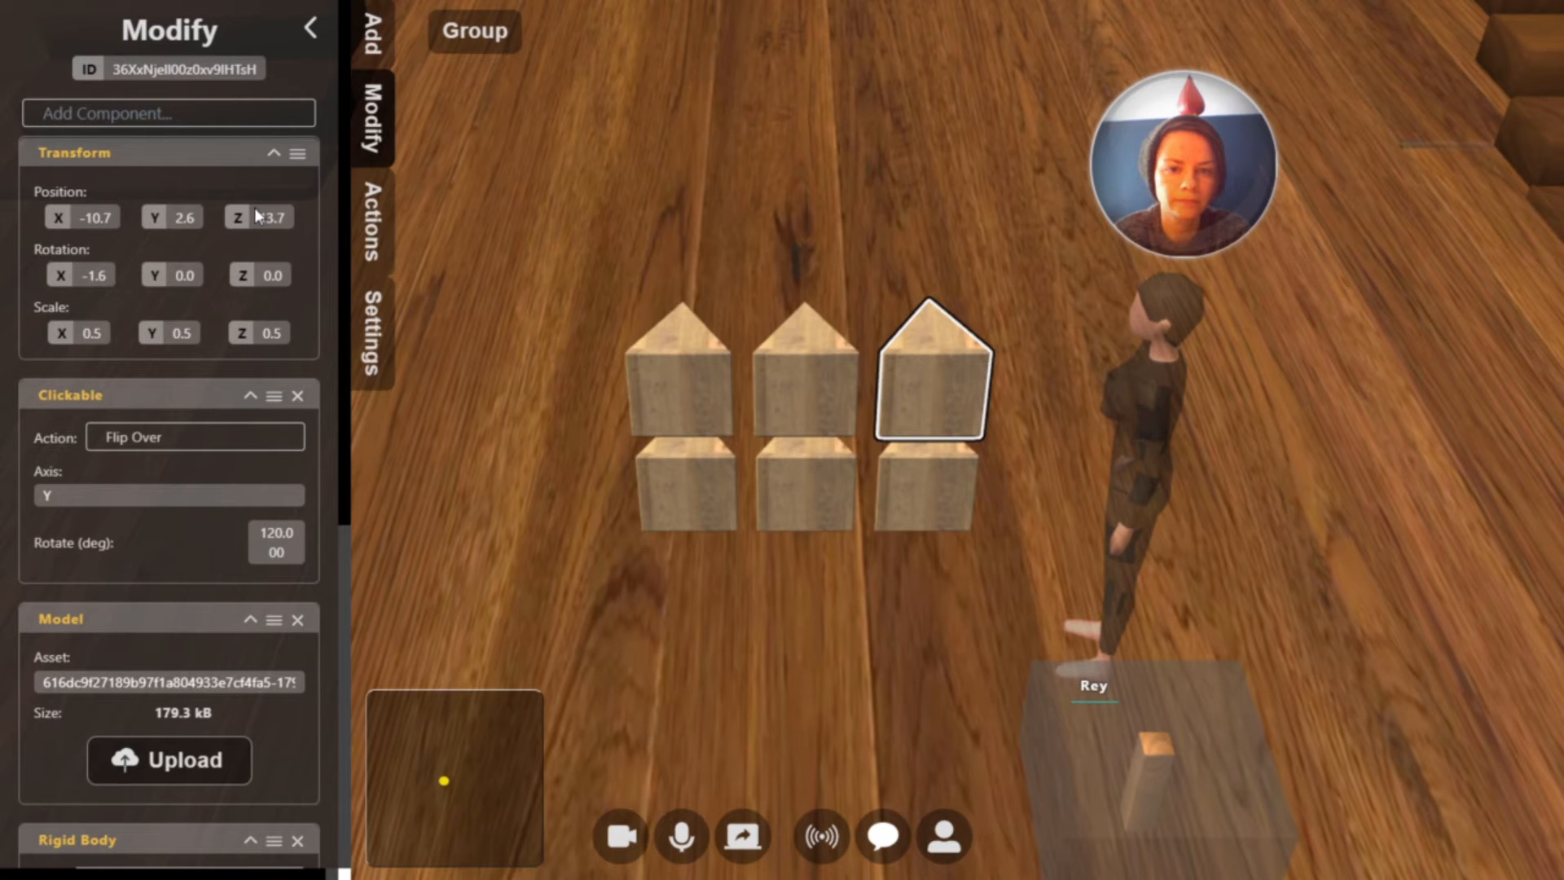
Duplicate the three bottom-row blocks and raise the copies to about Y 3.2 as the third row of the grid
{"action": "left_click", "coordinate": [664, 495]}
{"action": "left_click", "coordinate": [825, 500], "text": "shift"}
{"action": "left_click", "coordinate": [894, 495], "text": "shift"}
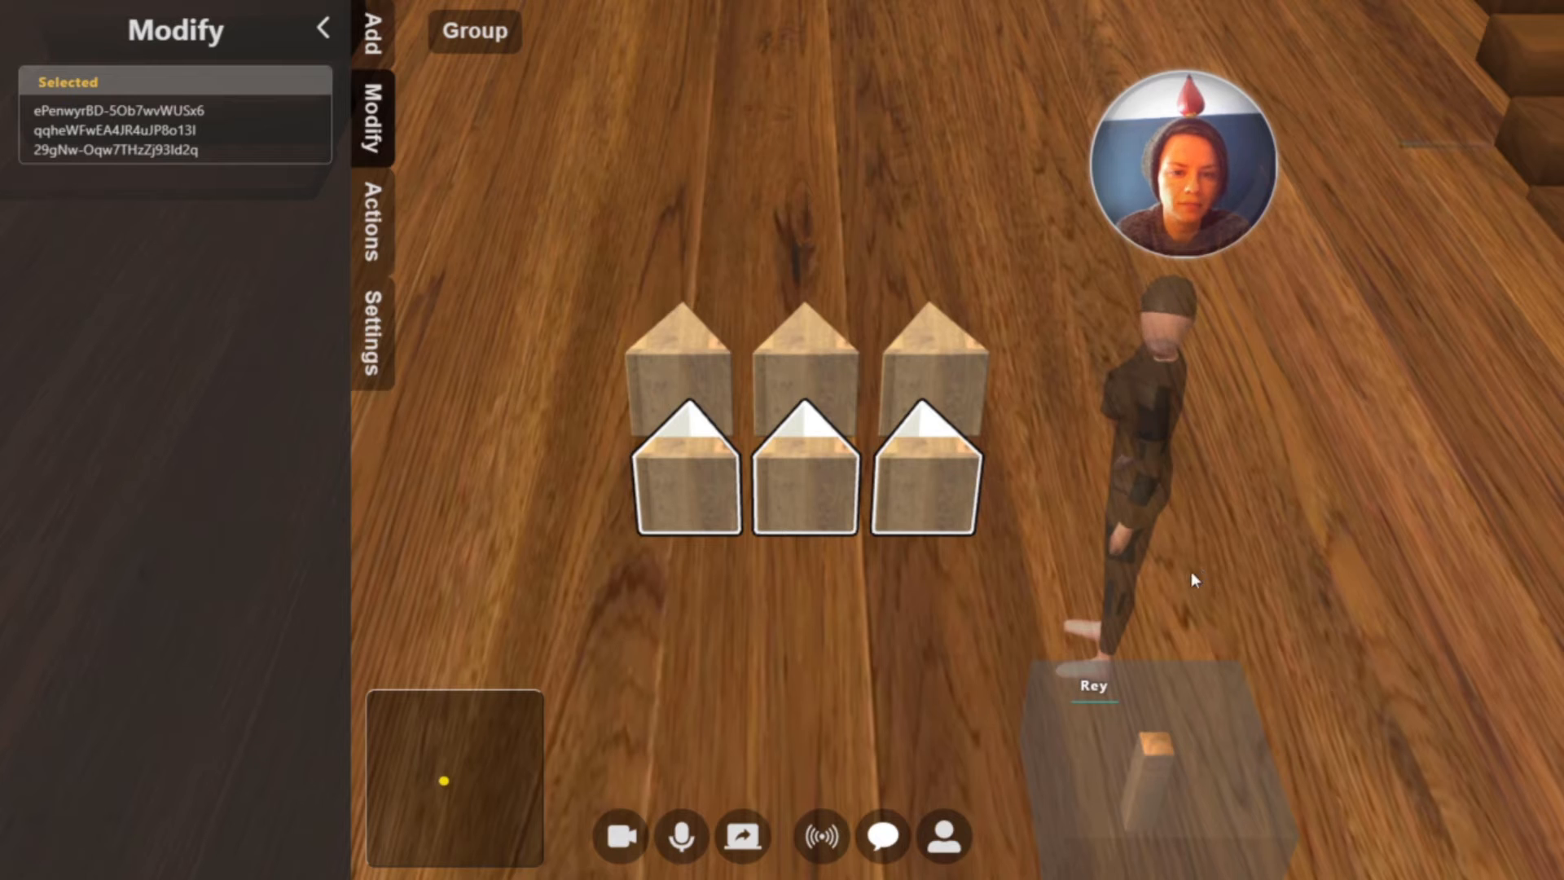
{"action": "key", "text": "ctrl+v"}
{"action": "left_click", "coordinate": [1296, 490]}
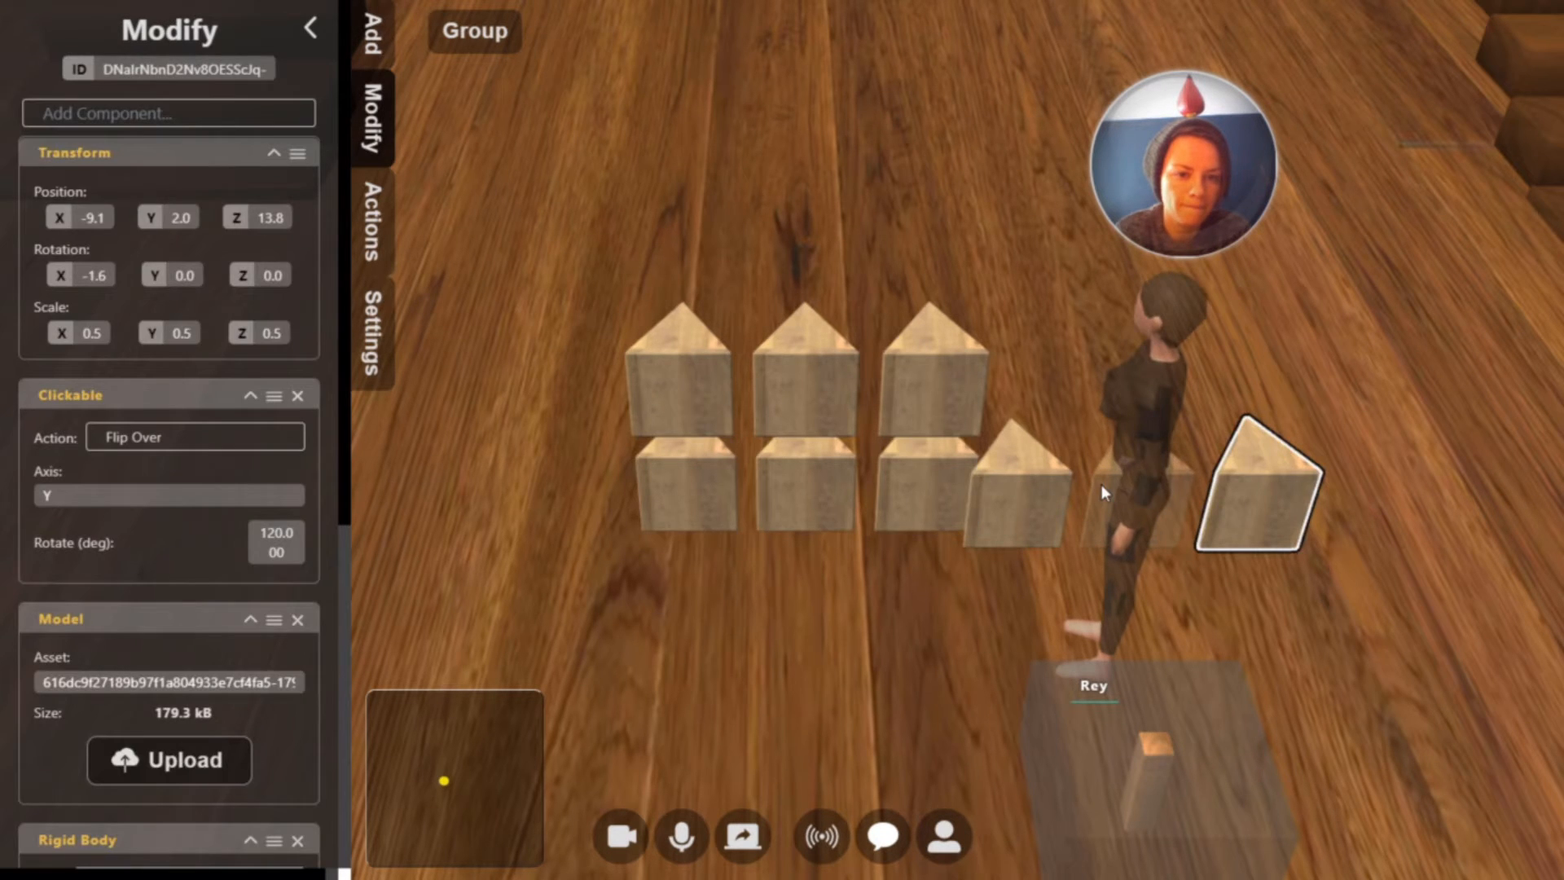
{"action": "left_click", "coordinate": [1101, 484], "text": "shift"}
{"action": "left_click_drag", "start_coordinate": [1025, 493], "coordinate": [704, 495], "text": "shift"}
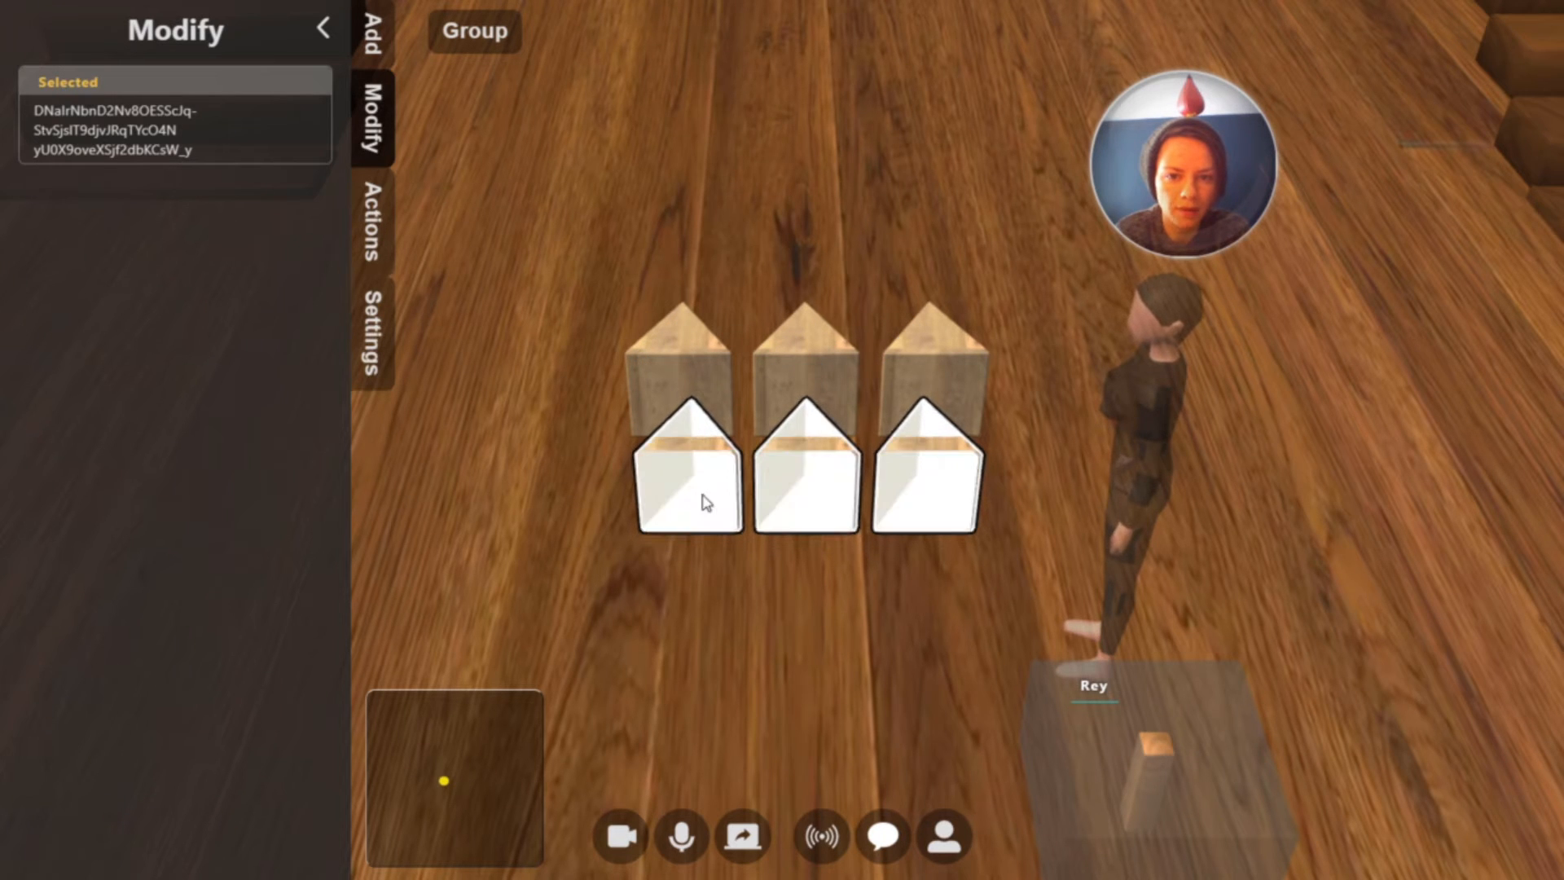
{"action": "left_click_drag", "start_coordinate": [813, 523], "coordinate": [816, 323]}
Copy the Z position of 13.7 from the middle block of the second row to the left block of the third row
{"action": "left_click", "coordinate": [731, 392]}
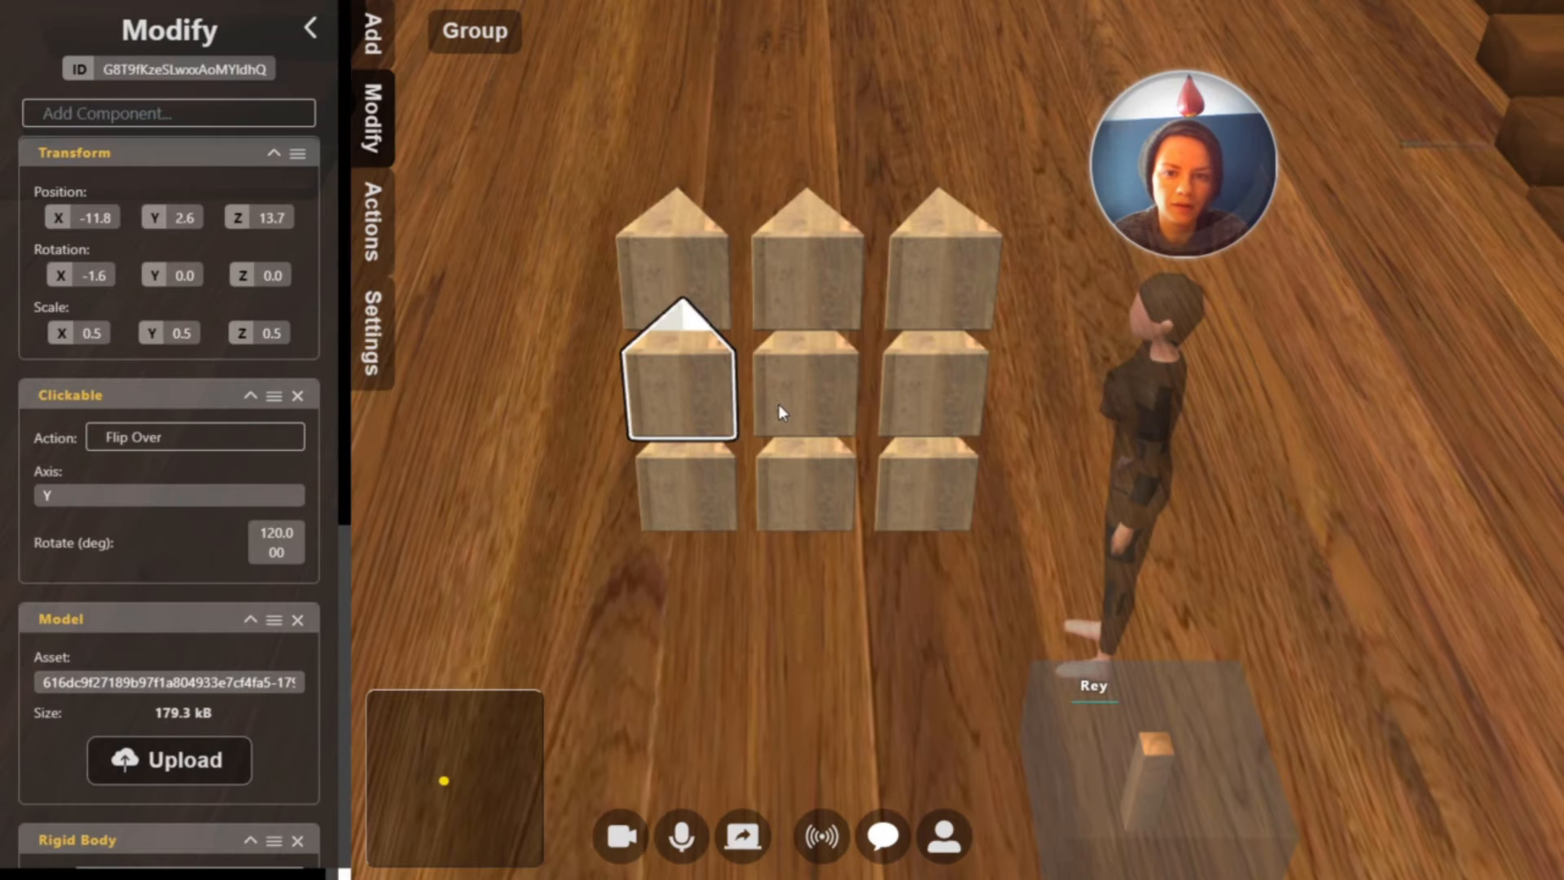
{"action": "left_click", "coordinate": [780, 405]}
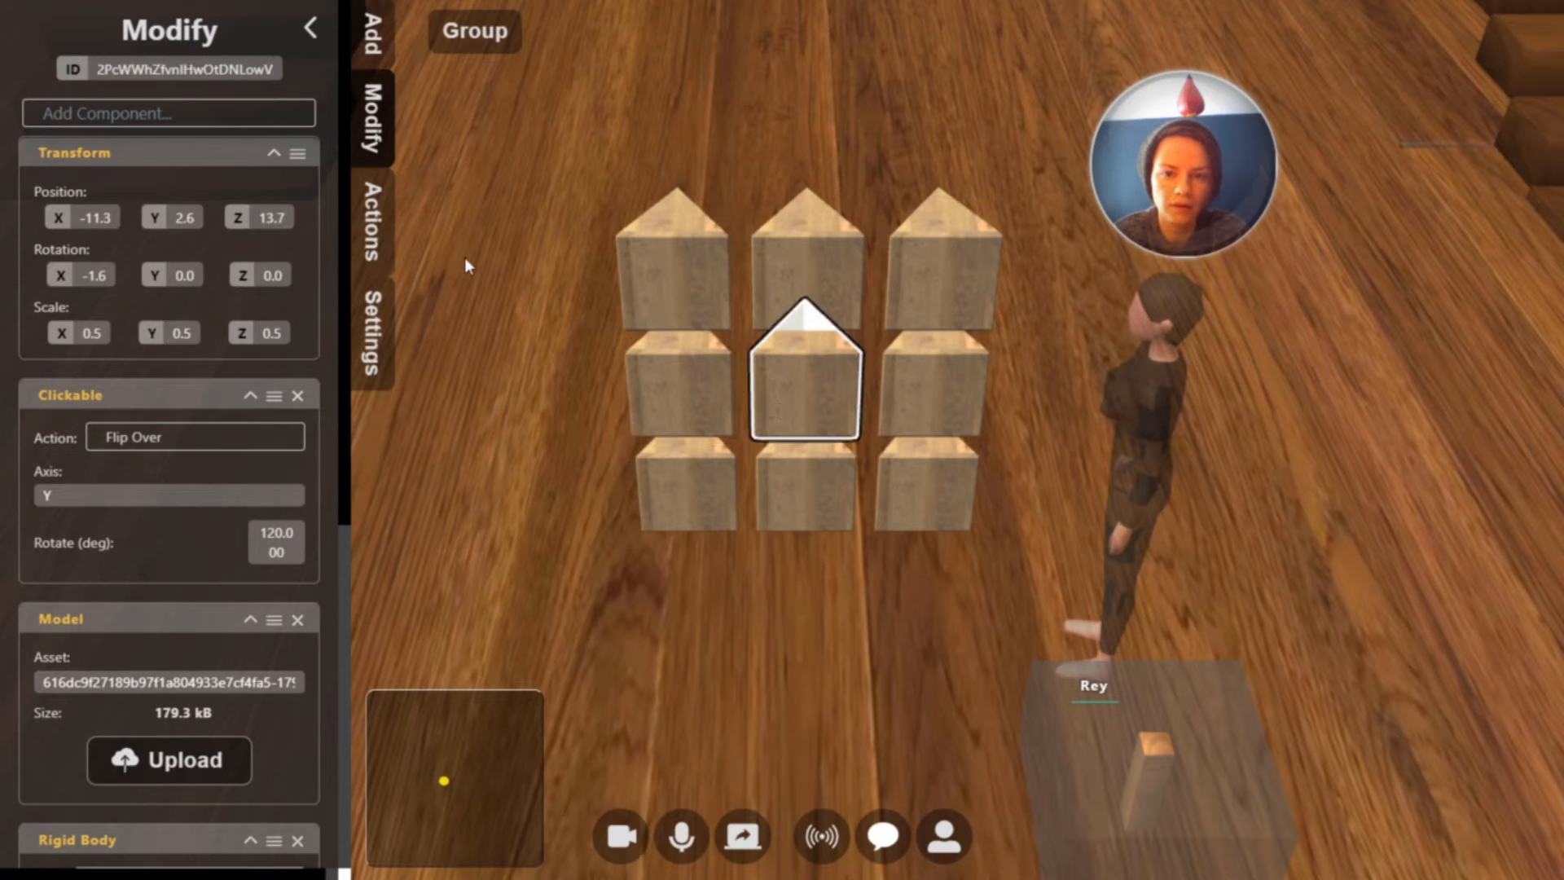
{"action": "left_click", "coordinate": [733, 266]}
{"action": "left_click", "coordinate": [270, 218]}
{"action": "key", "text": "ctrl+v"}
{"action": "key", "text": "Return"}
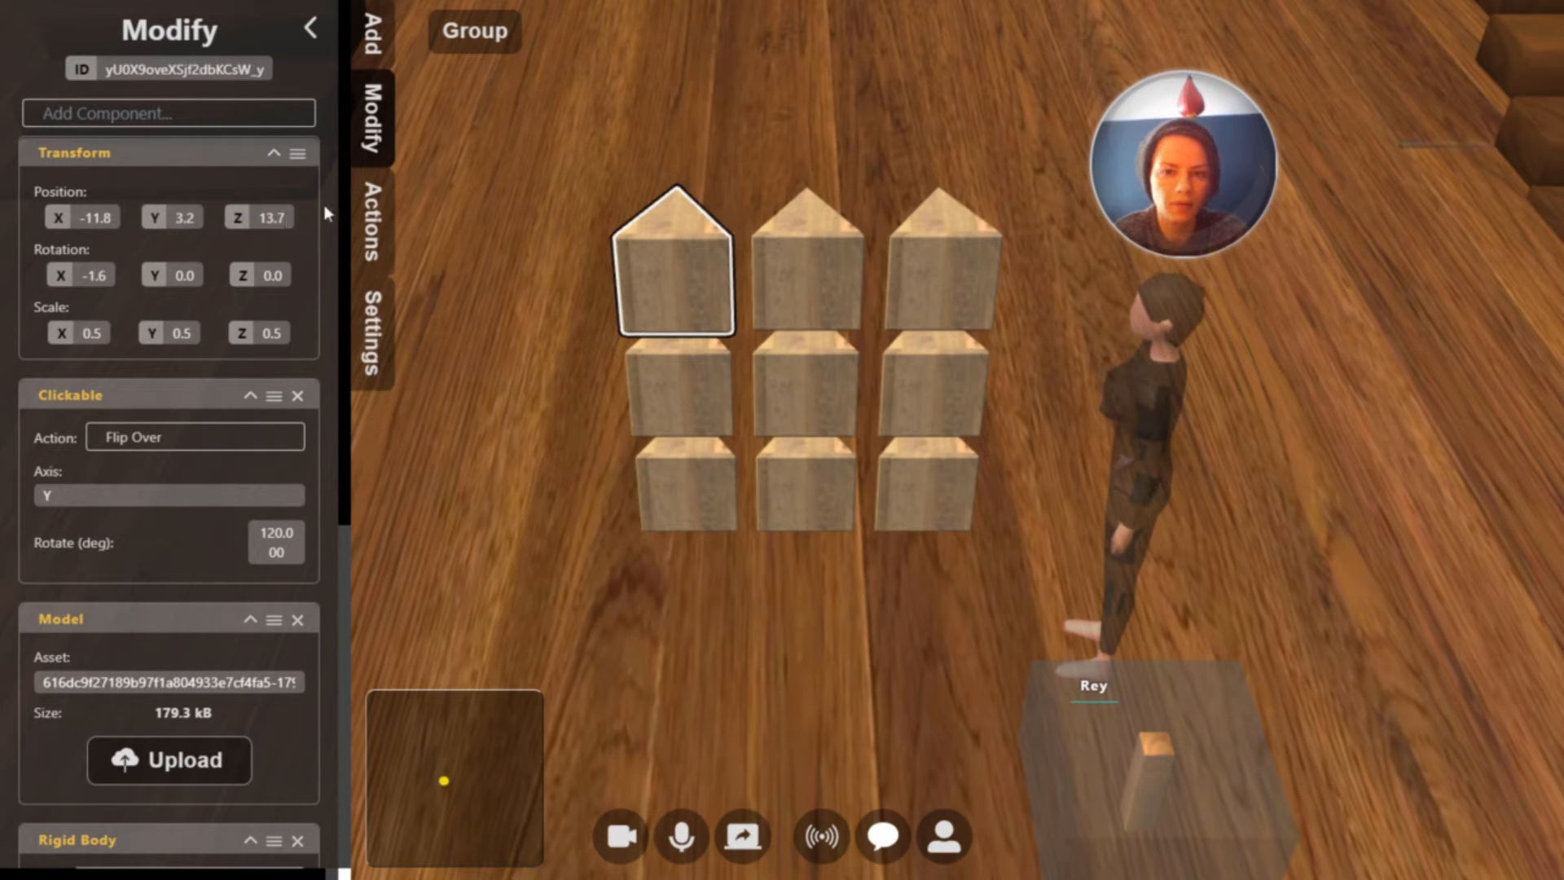
Apply the copied Z position of 13.7 to the middle and right blocks of the third row
{"action": "left_click", "coordinate": [817, 278]}
{"action": "left_click", "coordinate": [288, 217]}
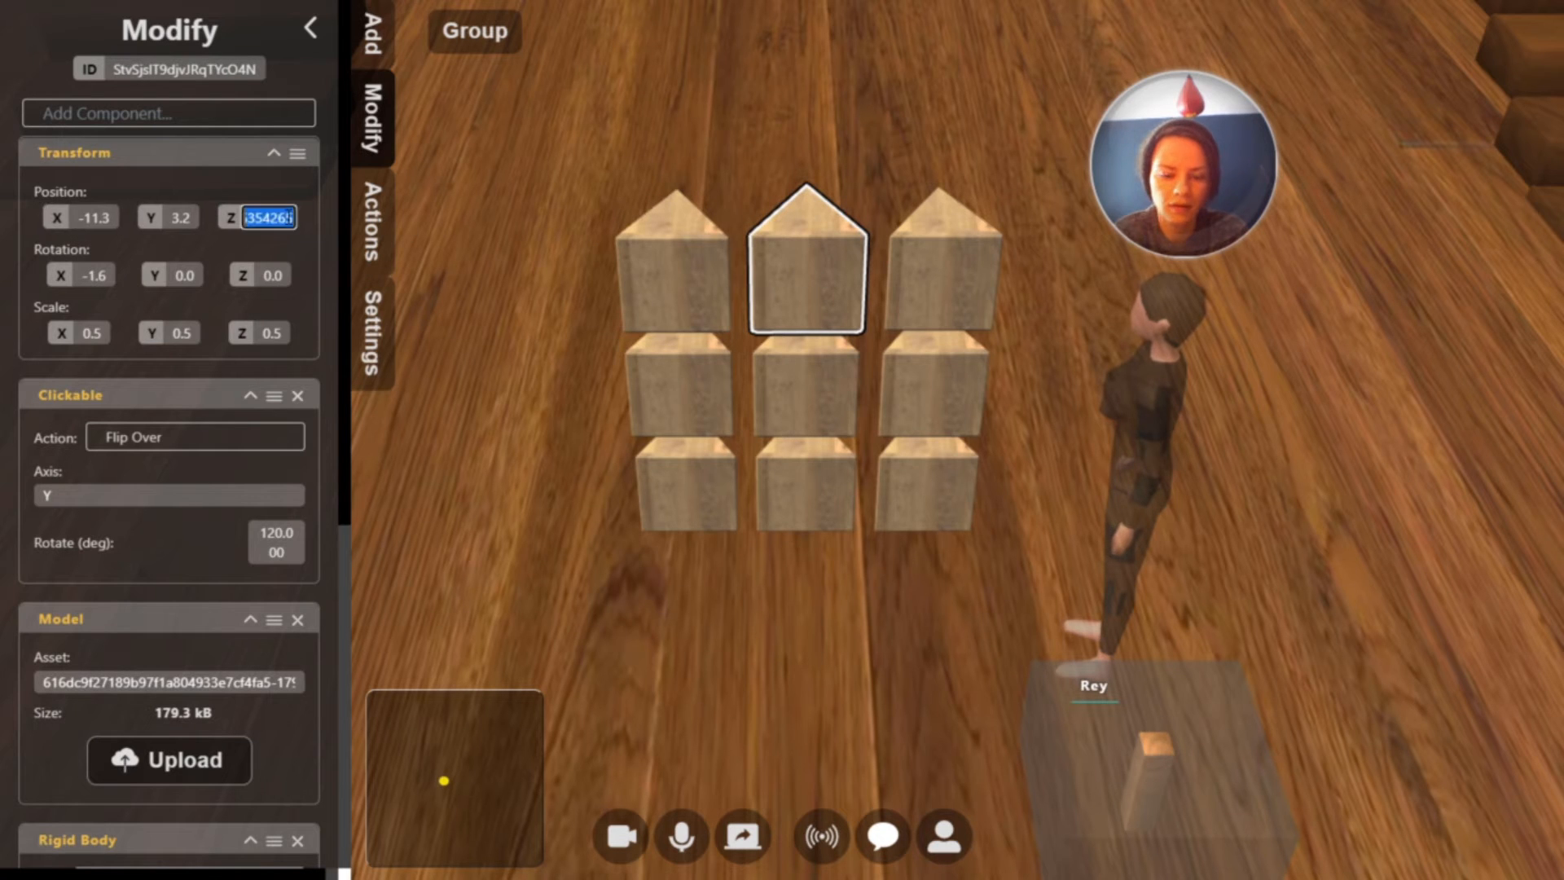
{"action": "key", "text": "ctrl+v"}
{"action": "key", "text": "Return"}
{"action": "left_click", "coordinate": [900, 272]}
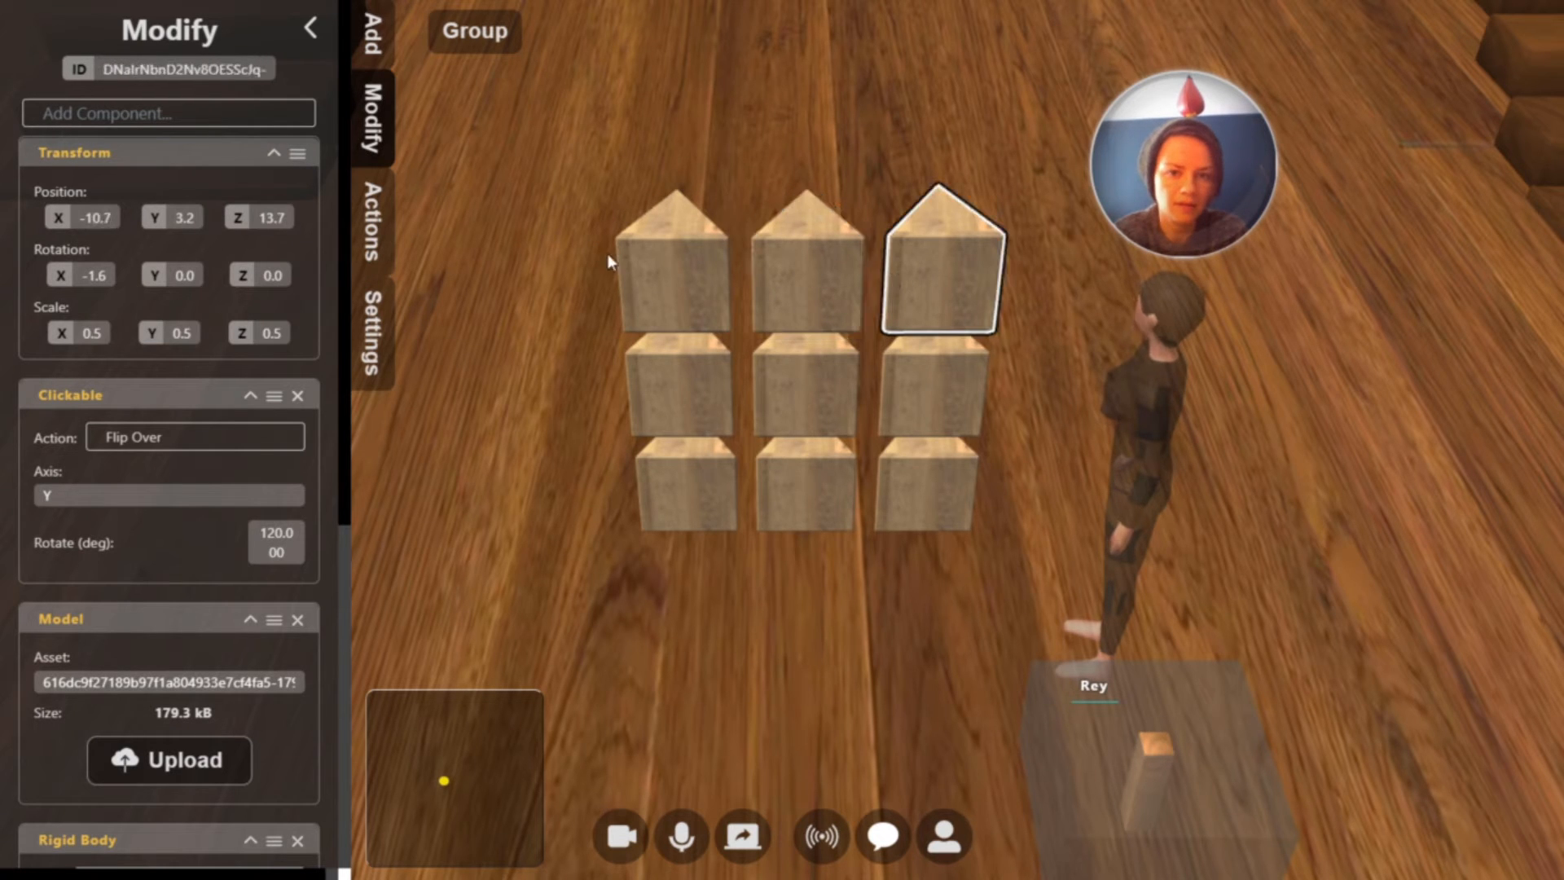
{"action": "left_click", "coordinate": [277, 220]}
{"action": "key", "text": "ctrl+v"}
{"action": "key", "text": "Return"}
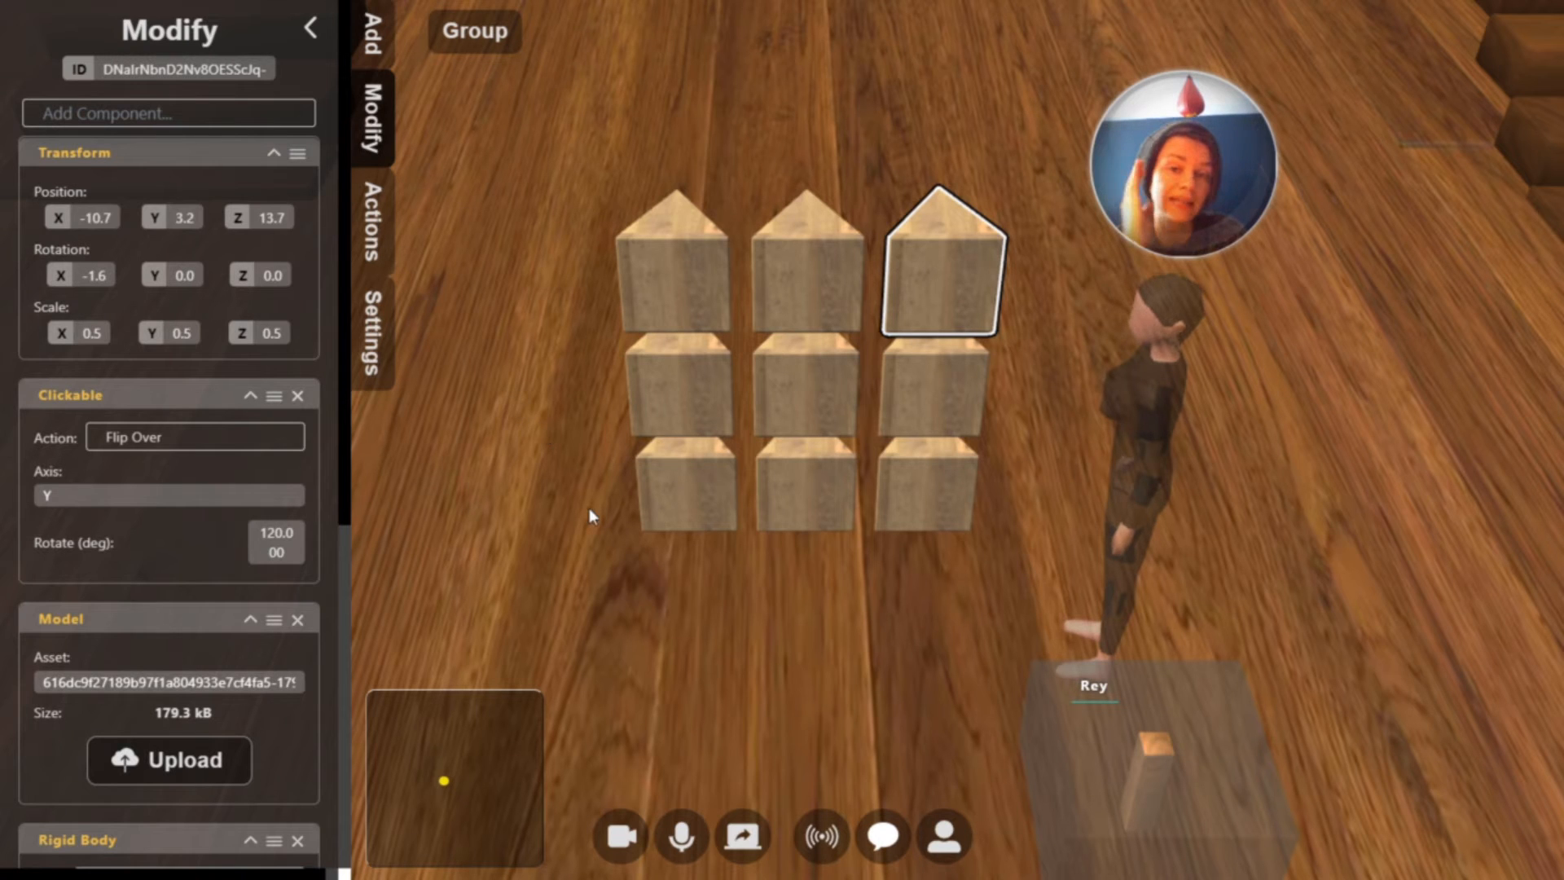
Copy the top-middle block's X position of -11.3 to the two blocks below it in the middle column
{"action": "left_click", "coordinate": [808, 284]}
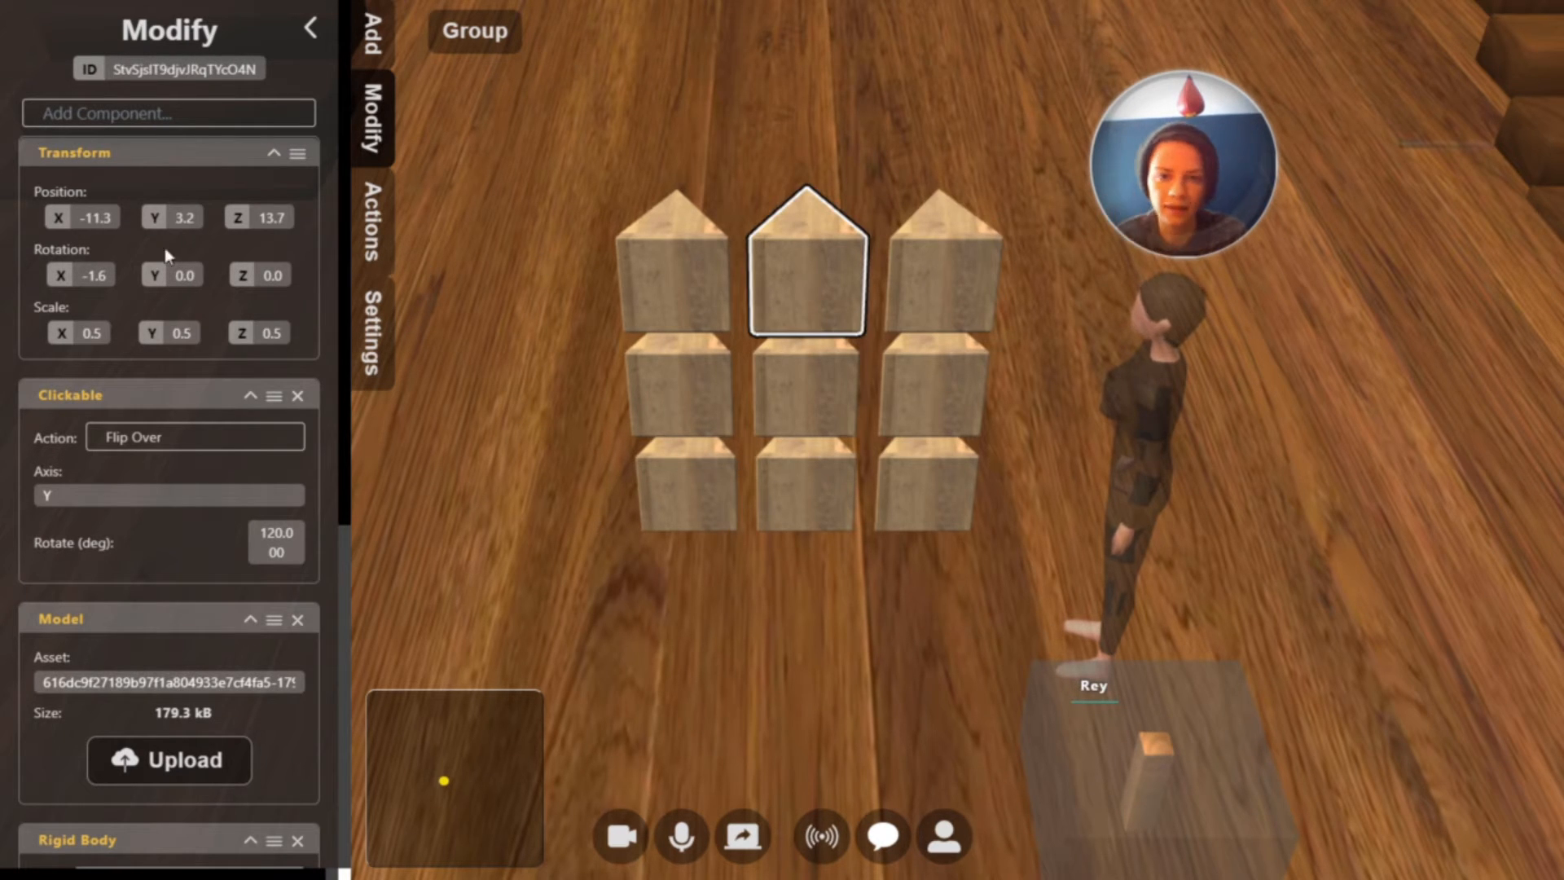
{"action": "left_click", "coordinate": [96, 219]}
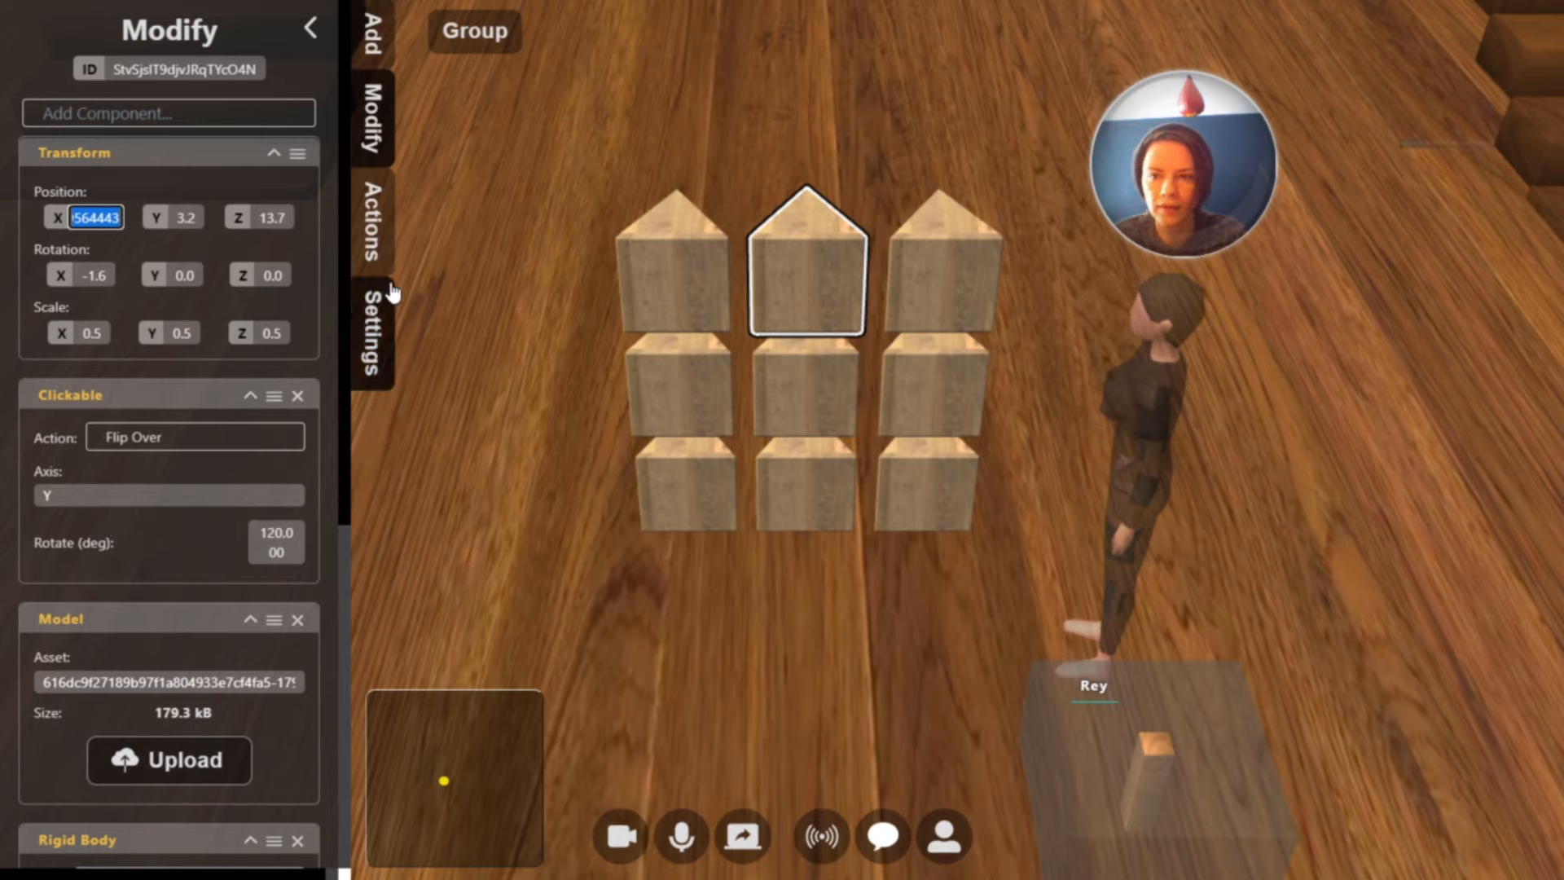
{"action": "left_click", "coordinate": [825, 378]}
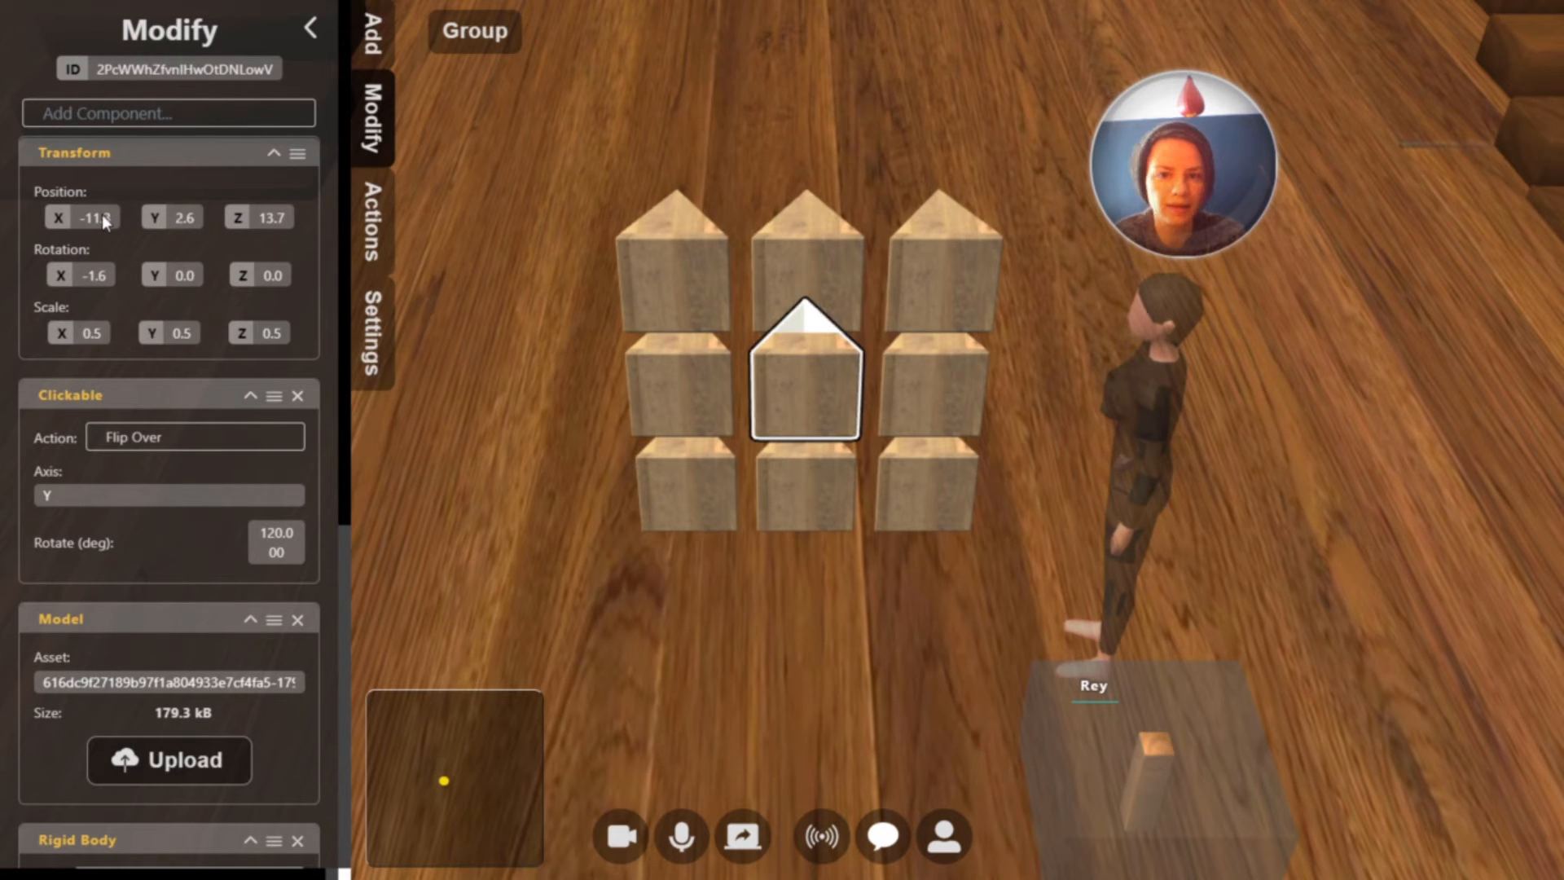
{"action": "left_click", "coordinate": [808, 485]}
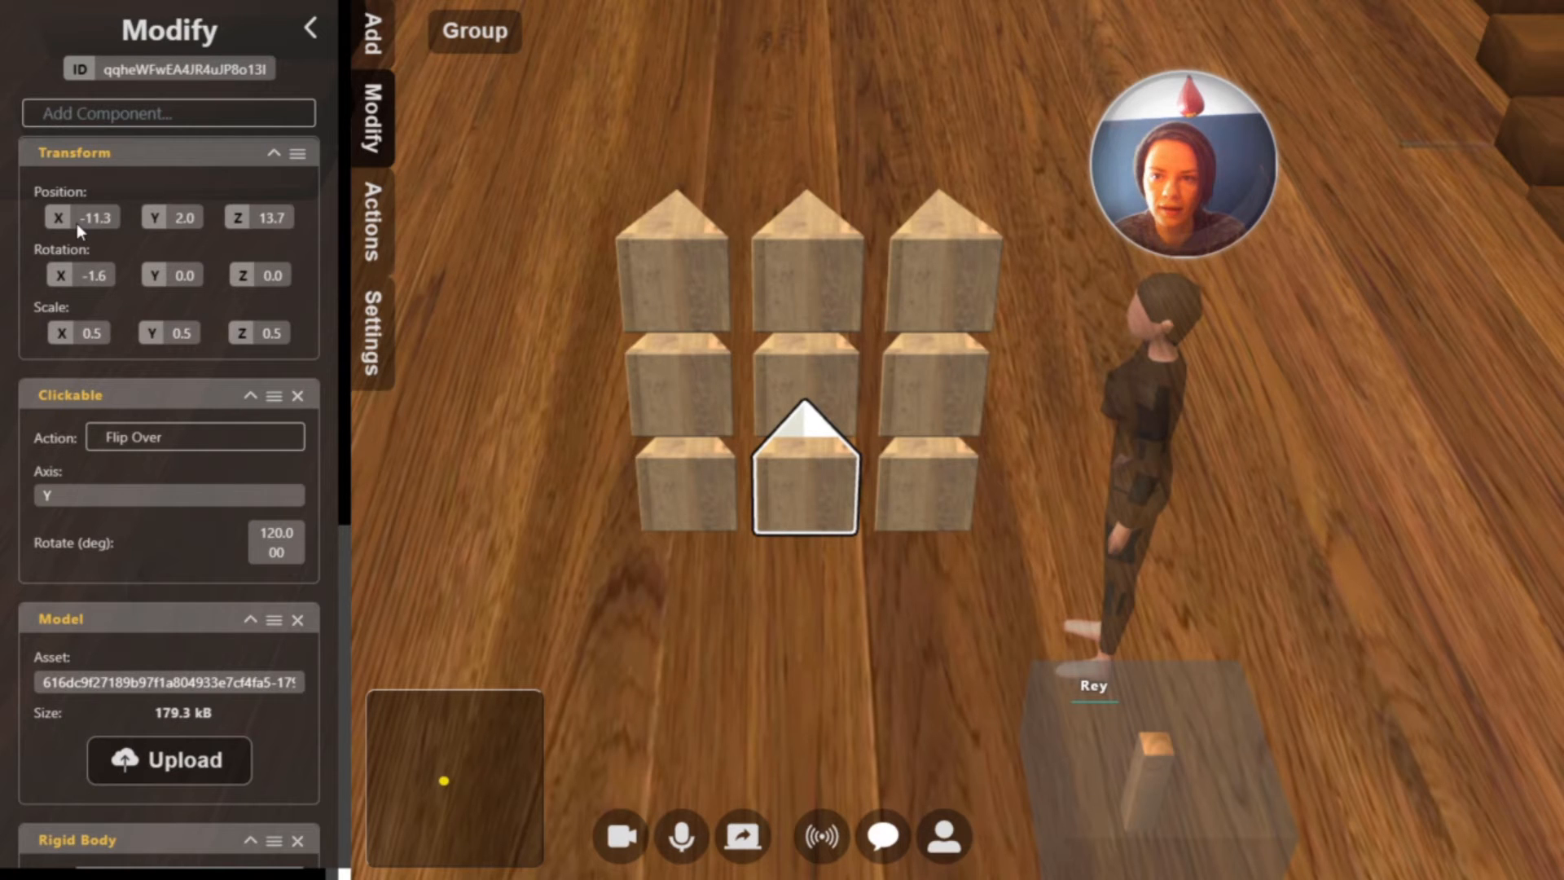
{"action": "key", "text": "Return"}
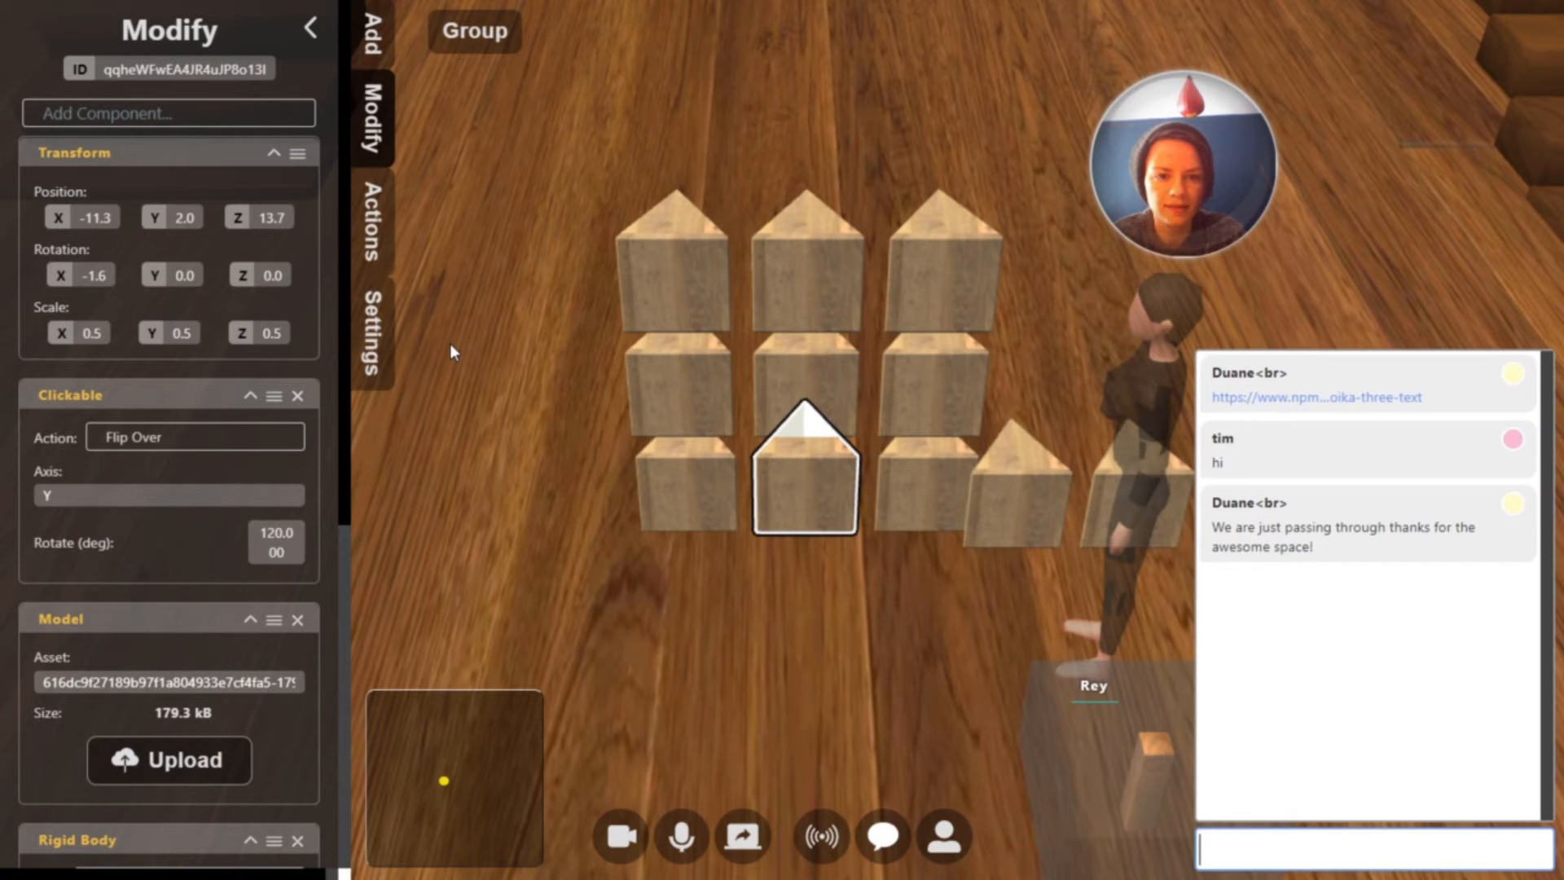
{"action": "key", "text": "Escape"}
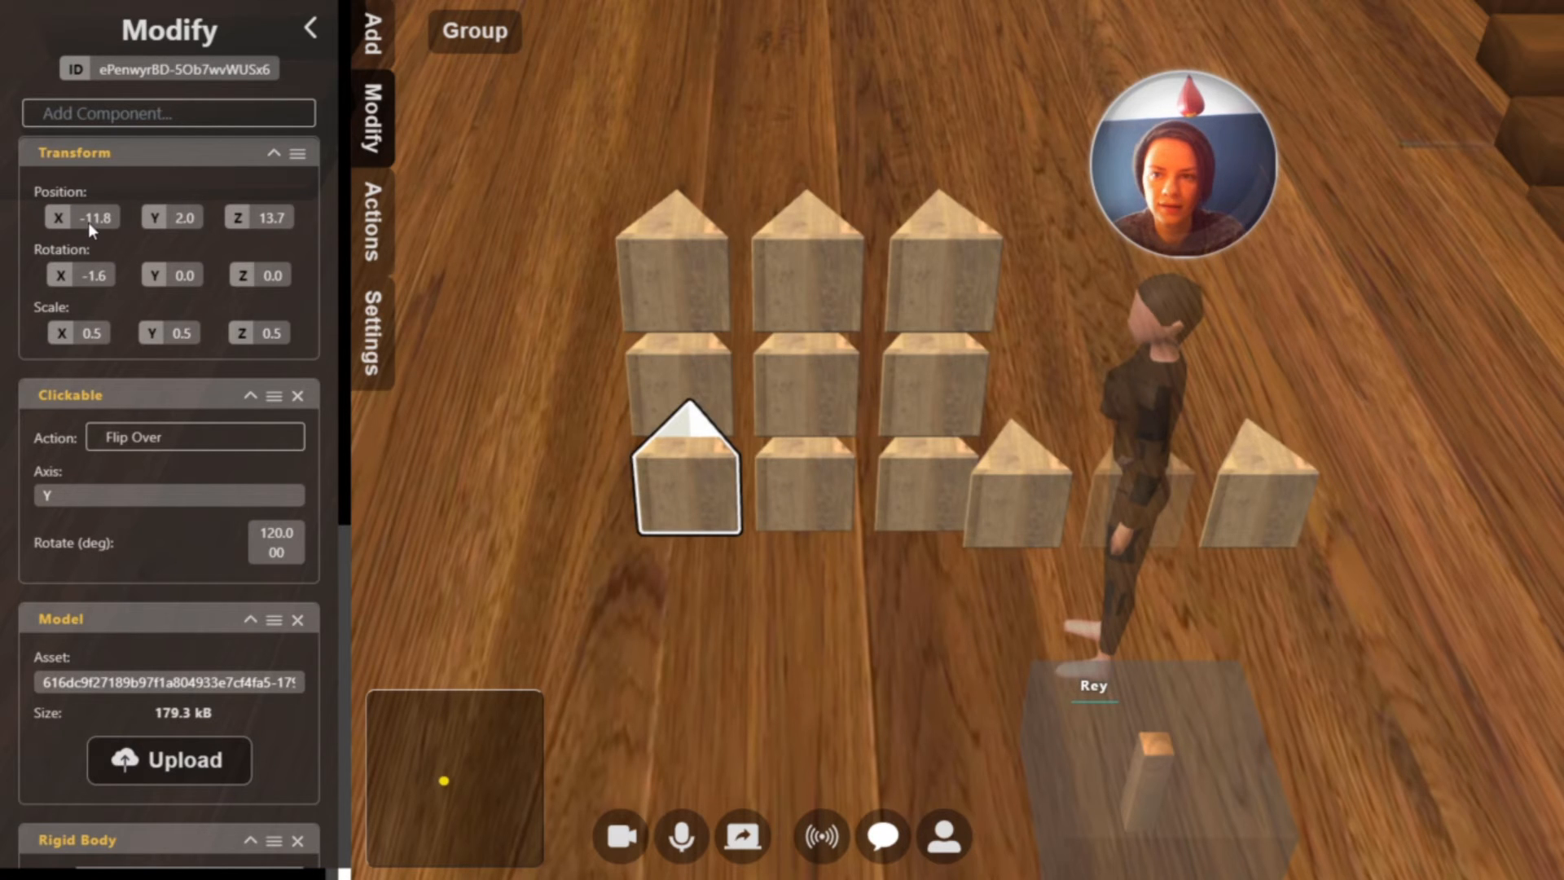
Copy the top-right block's X position of -10.7 to the two blocks below it in the right column
{"action": "left_click", "coordinate": [969, 296]}
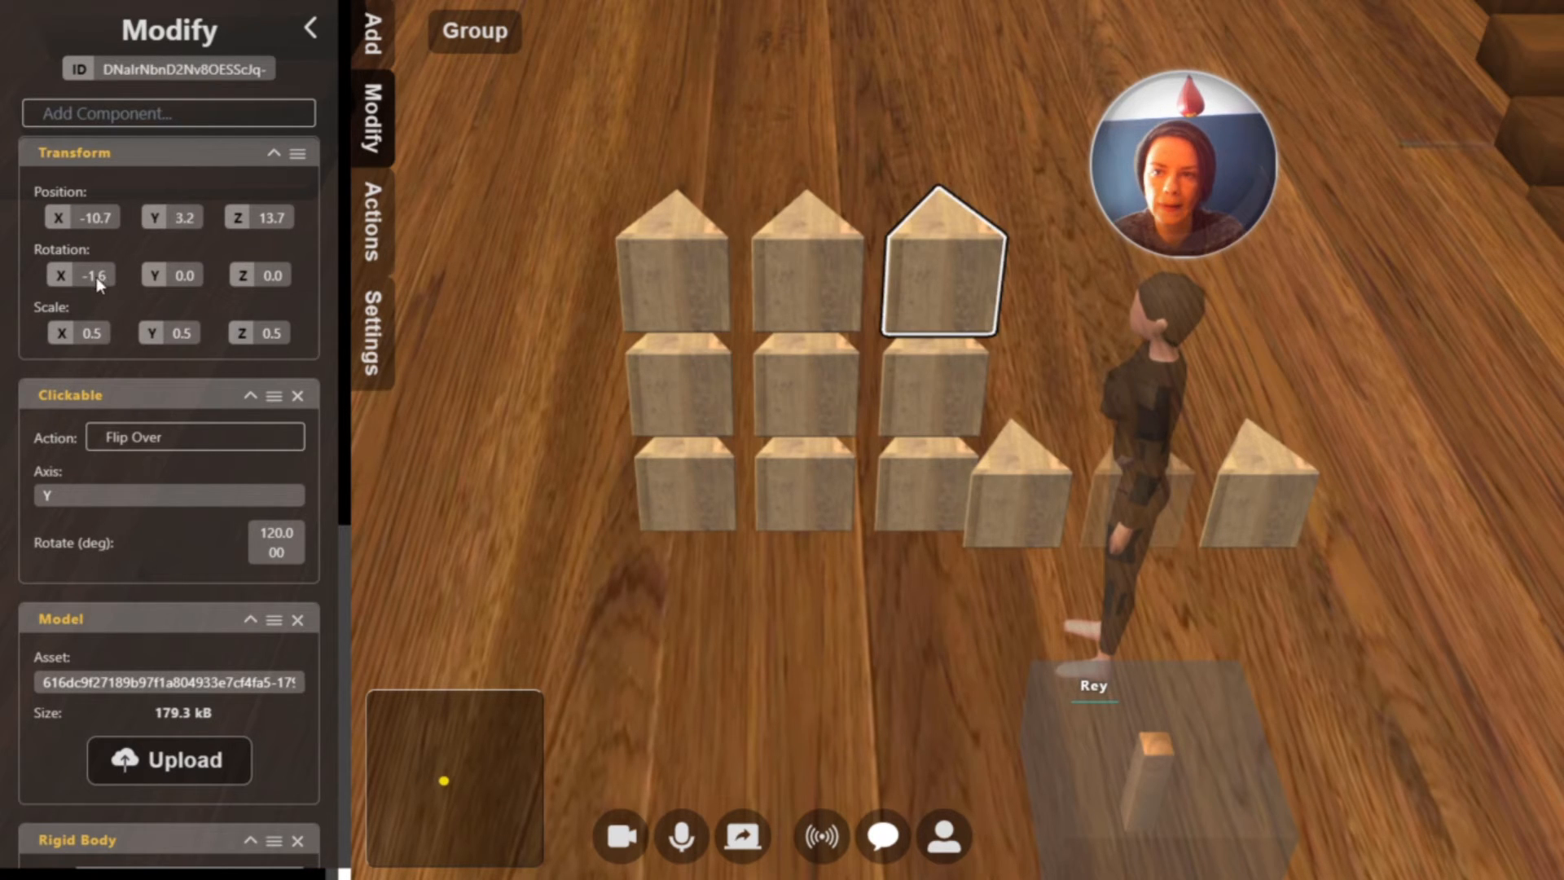
{"action": "left_click", "coordinate": [97, 218]}
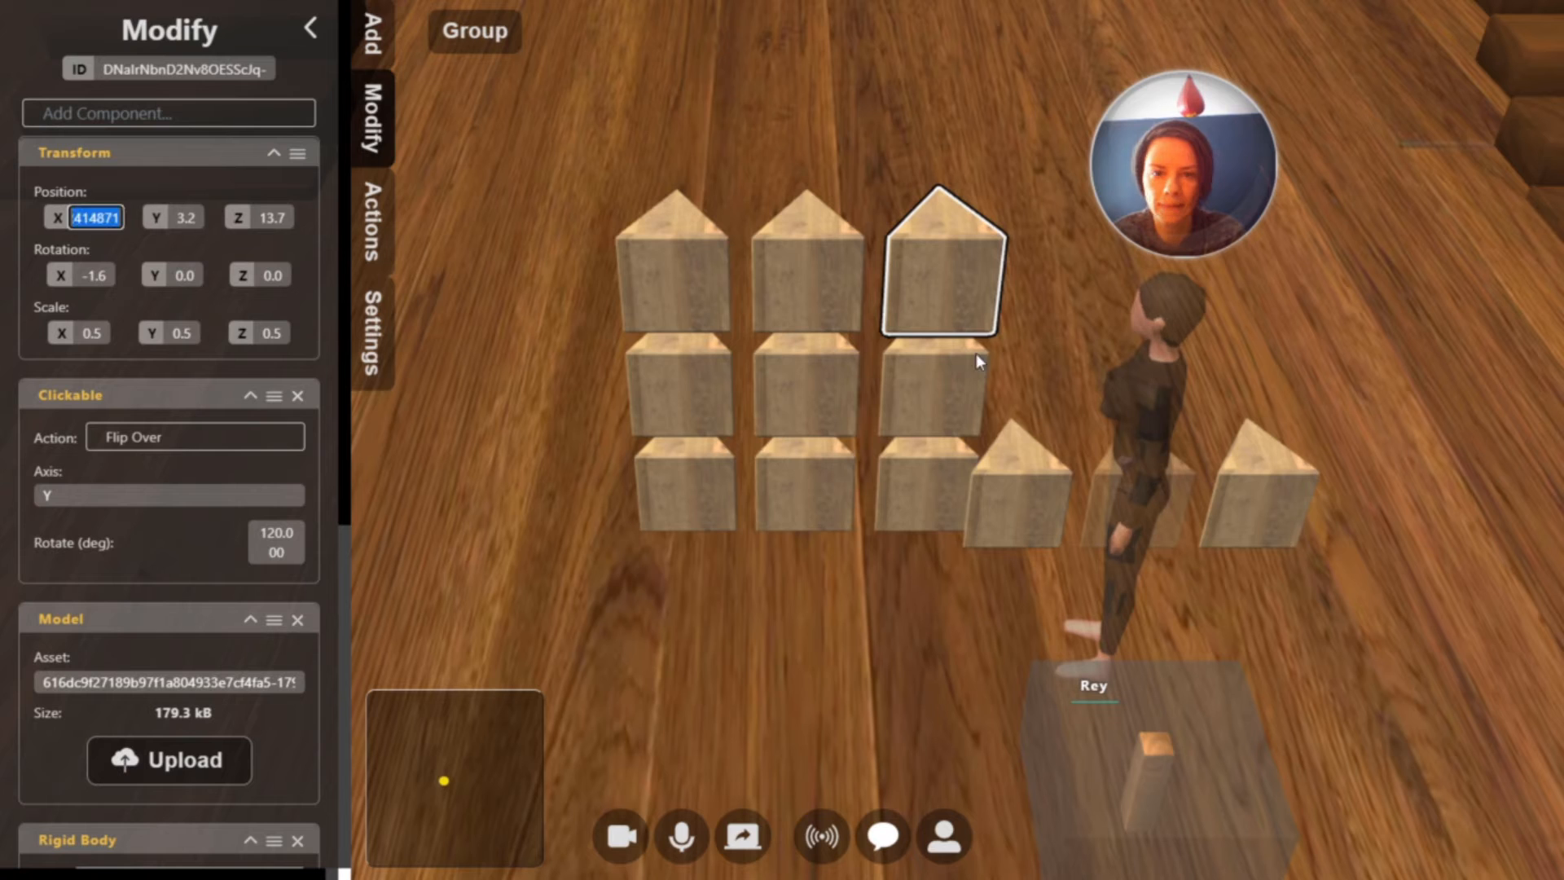
{"action": "left_click", "coordinate": [963, 396]}
{"action": "left_click", "coordinate": [110, 219]}
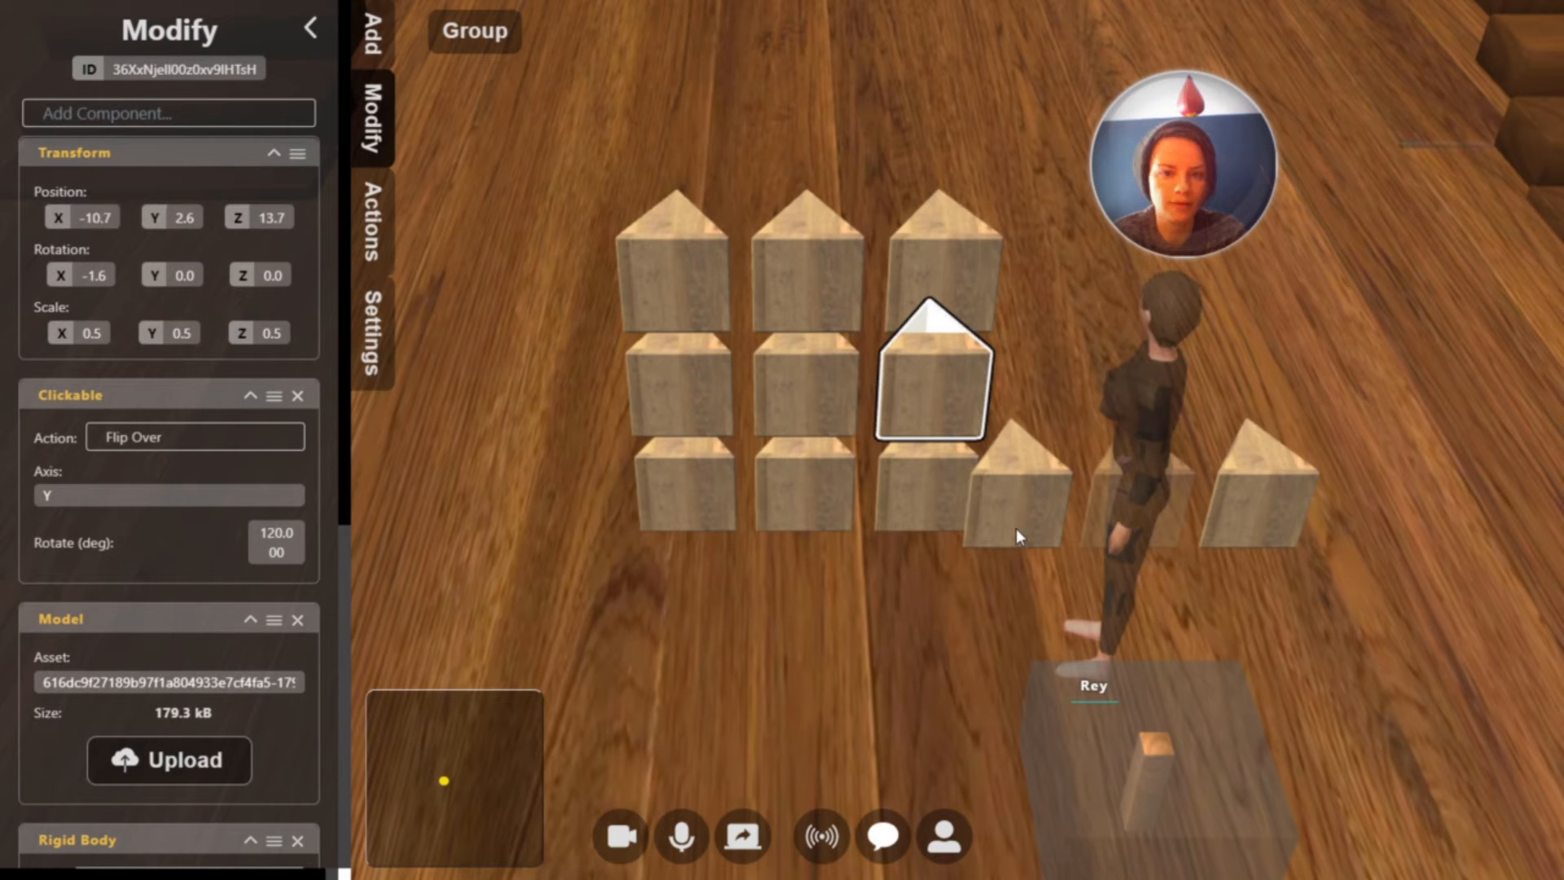
{"action": "left_click", "coordinate": [895, 478]}
{"action": "left_click", "coordinate": [266, 224]}
{"action": "key", "text": "Return"}
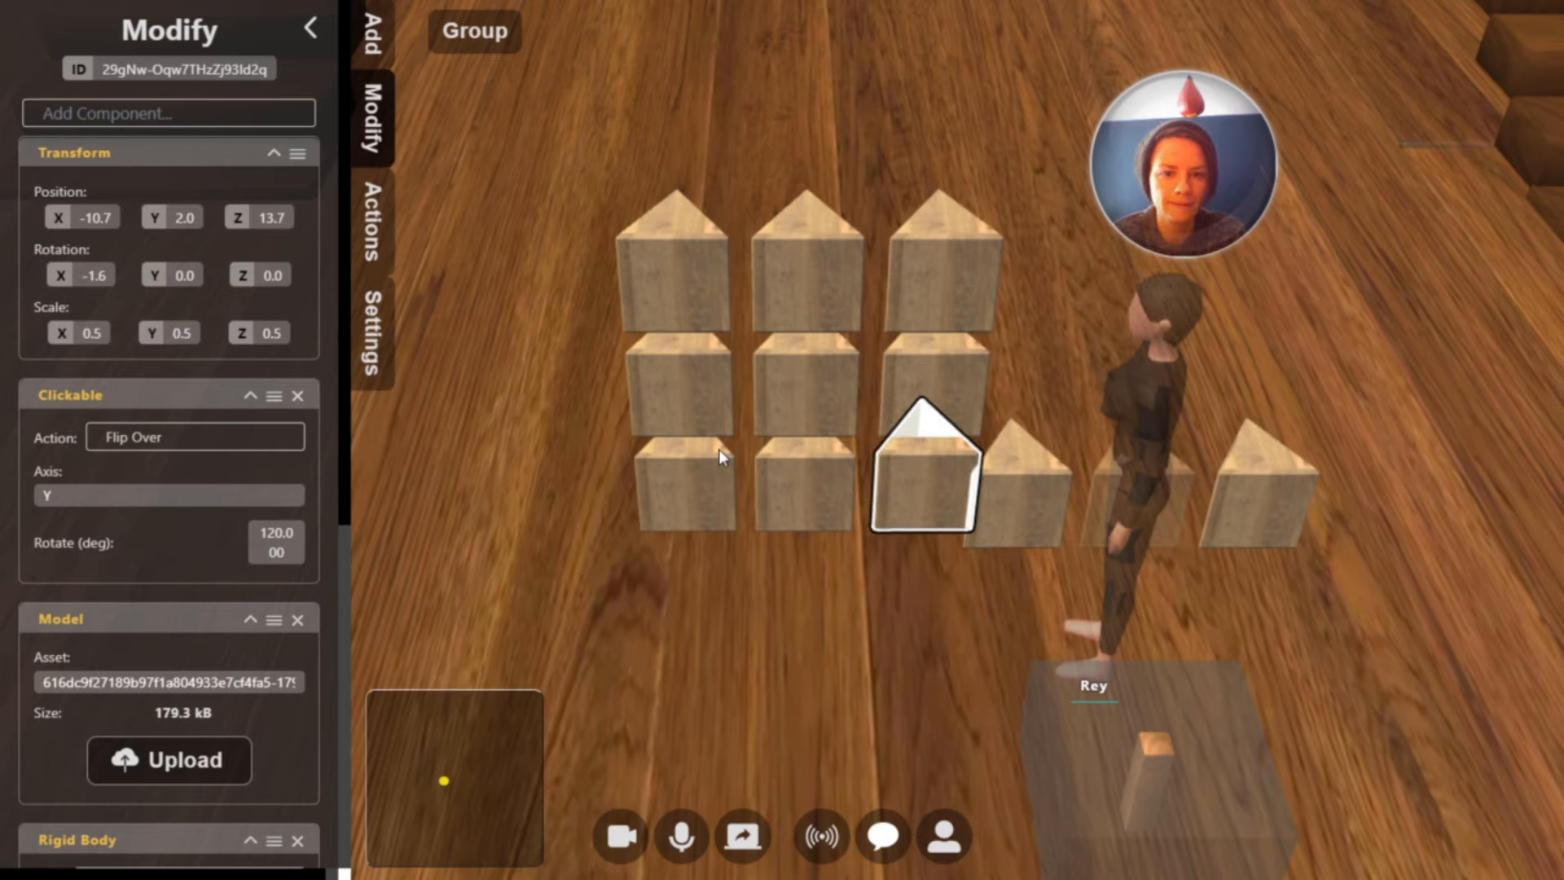
Delete the three stray blocks beside the grid and leave build mode
{"action": "left_click", "coordinate": [1022, 495]}
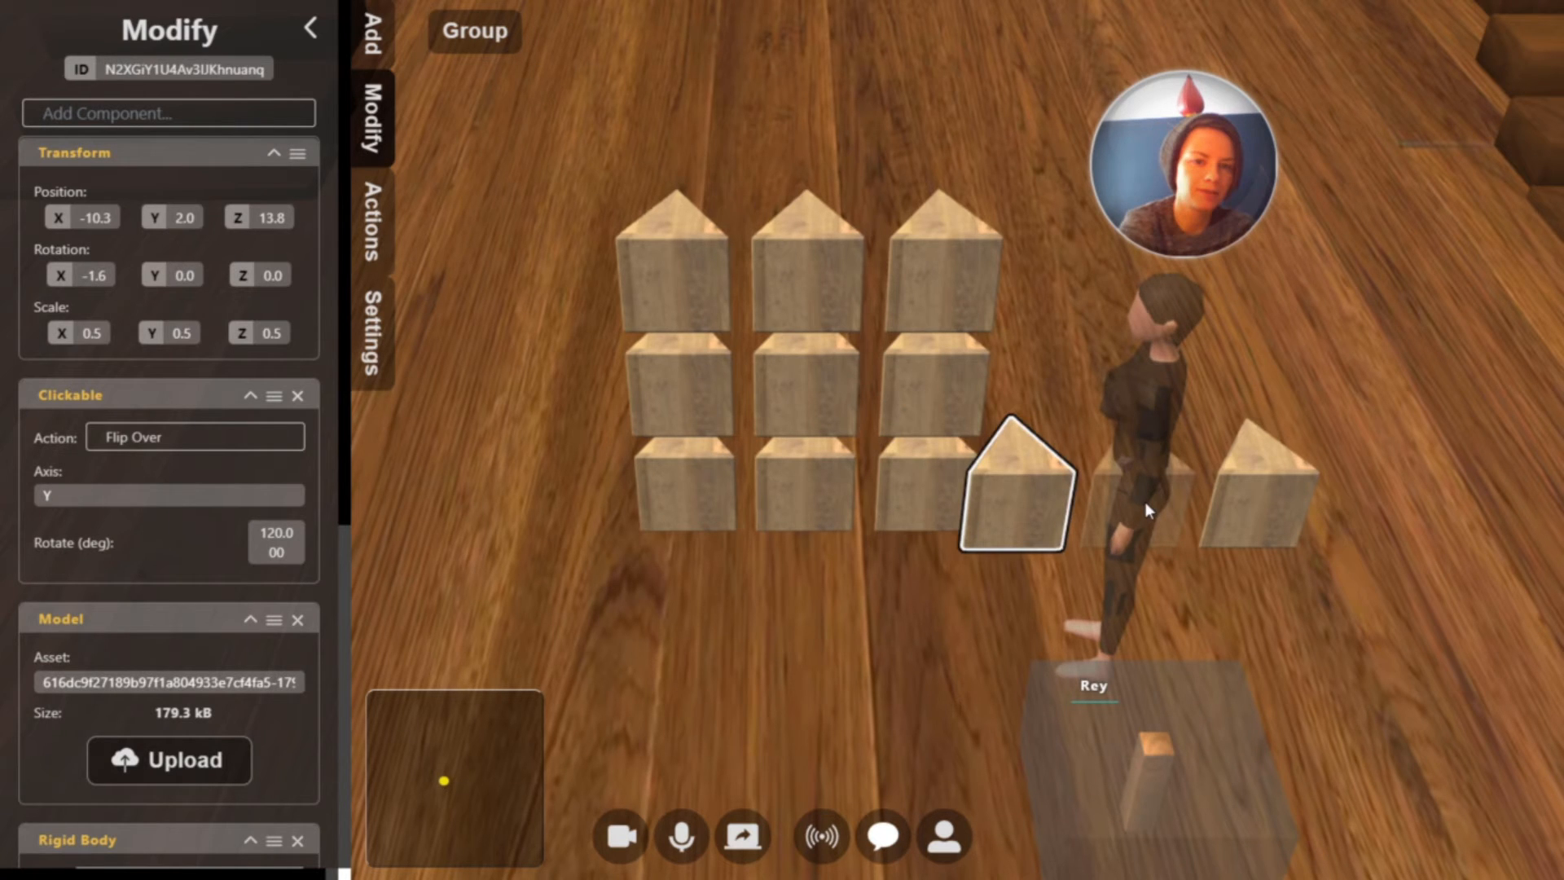
{"action": "left_click", "coordinate": [1145, 503]}
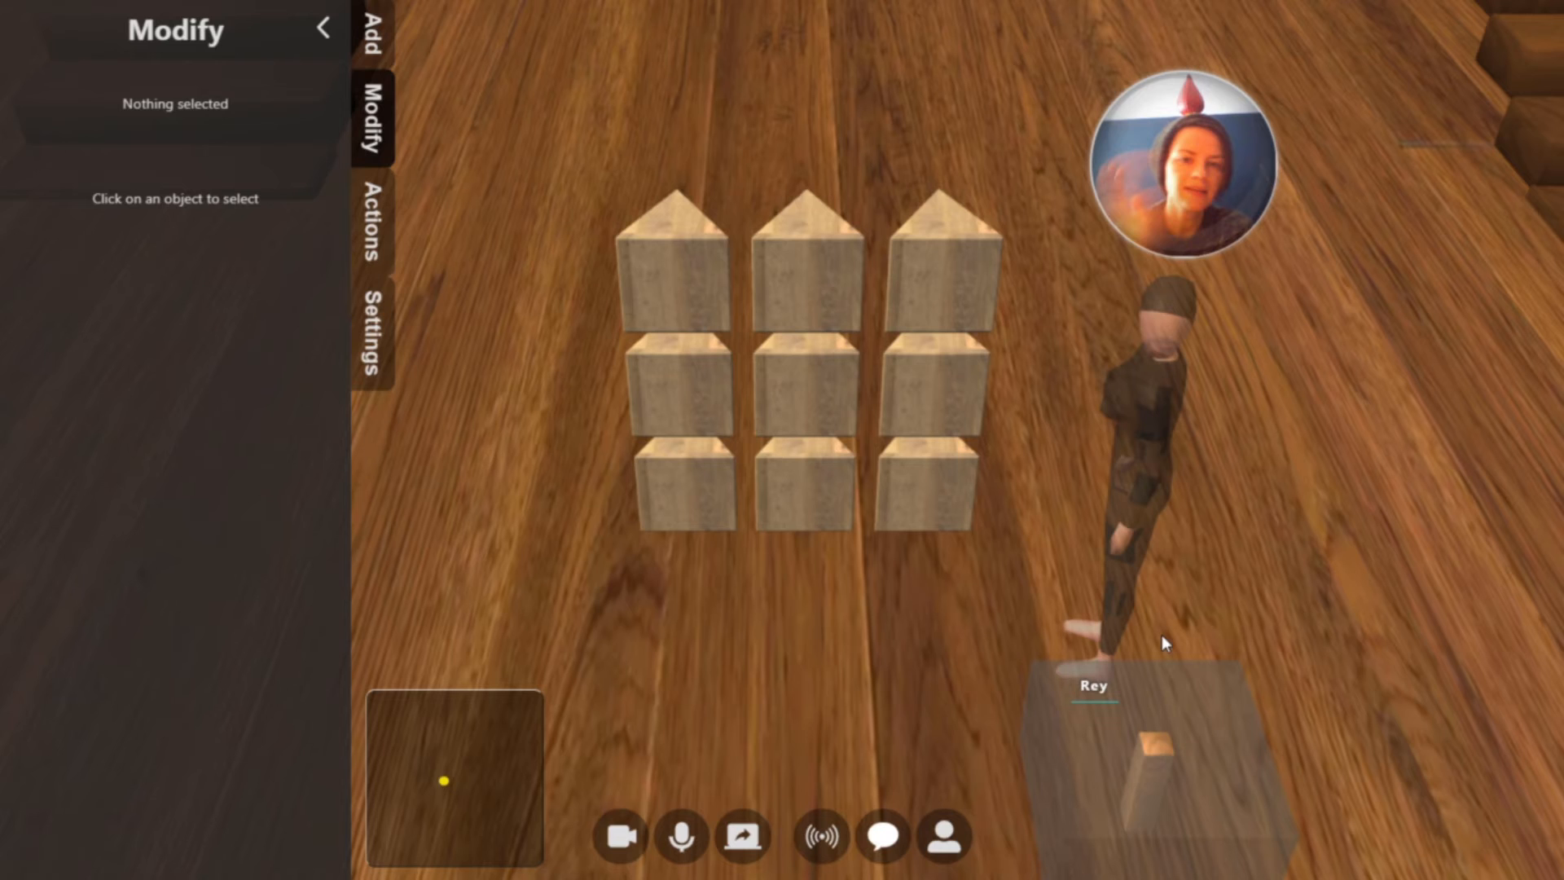
{"action": "key", "text": "Tab"}
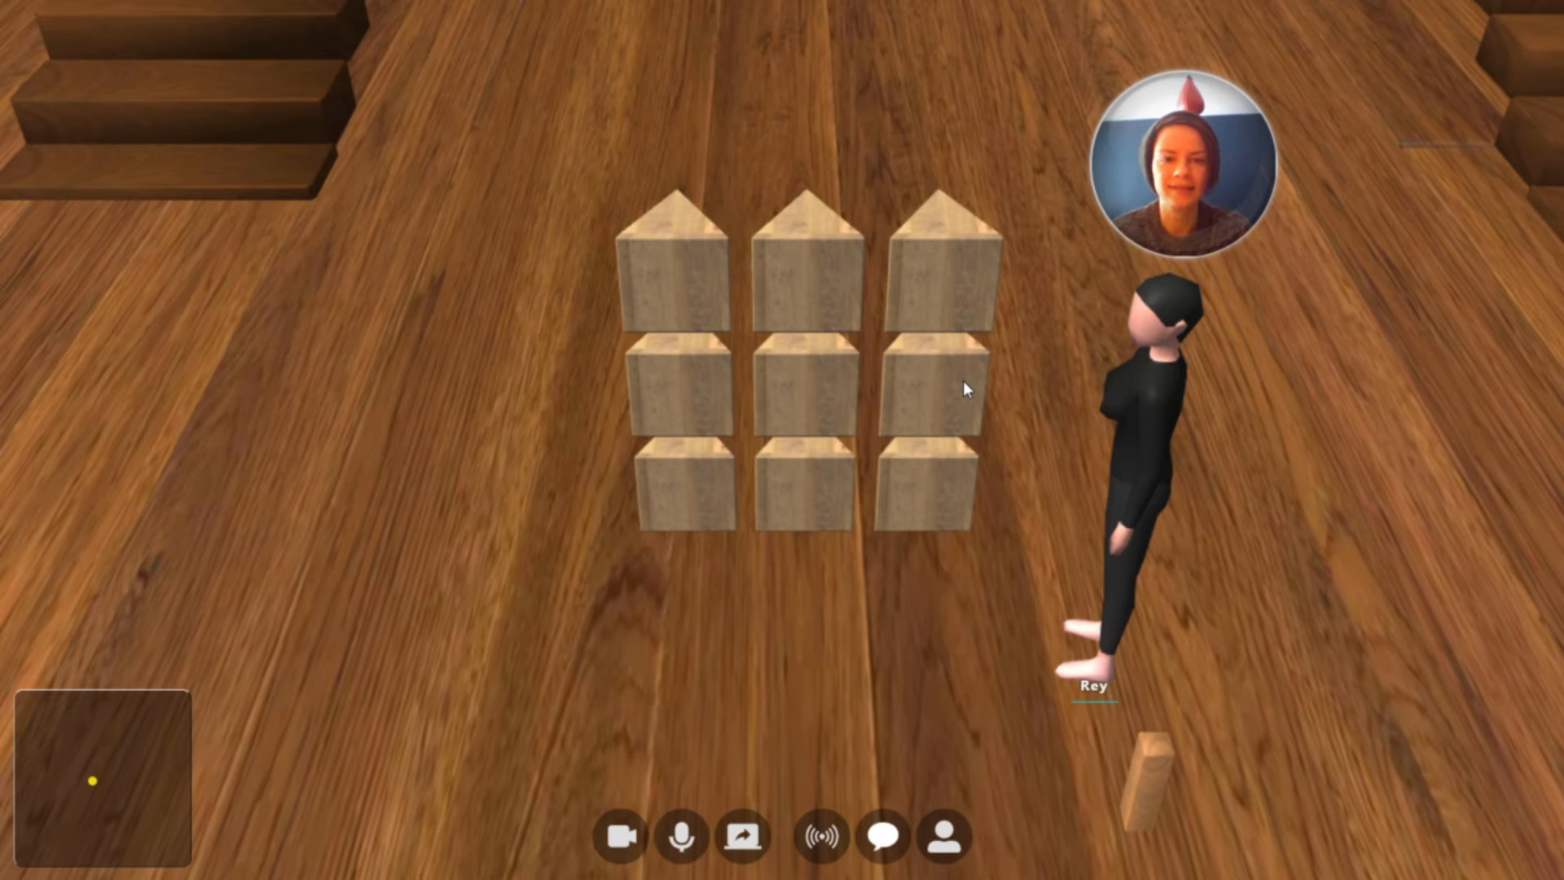
Test the grid by flipping the top row to O, and the bottom row and the second row's left and middle blocks to X
{"action": "left_click", "coordinate": [941, 281]}
{"action": "left_click", "coordinate": [806, 393]}
{"action": "left_click", "coordinate": [684, 394]}
{"action": "left_click", "coordinate": [704, 492]}
{"action": "left_click", "coordinate": [802, 489]}
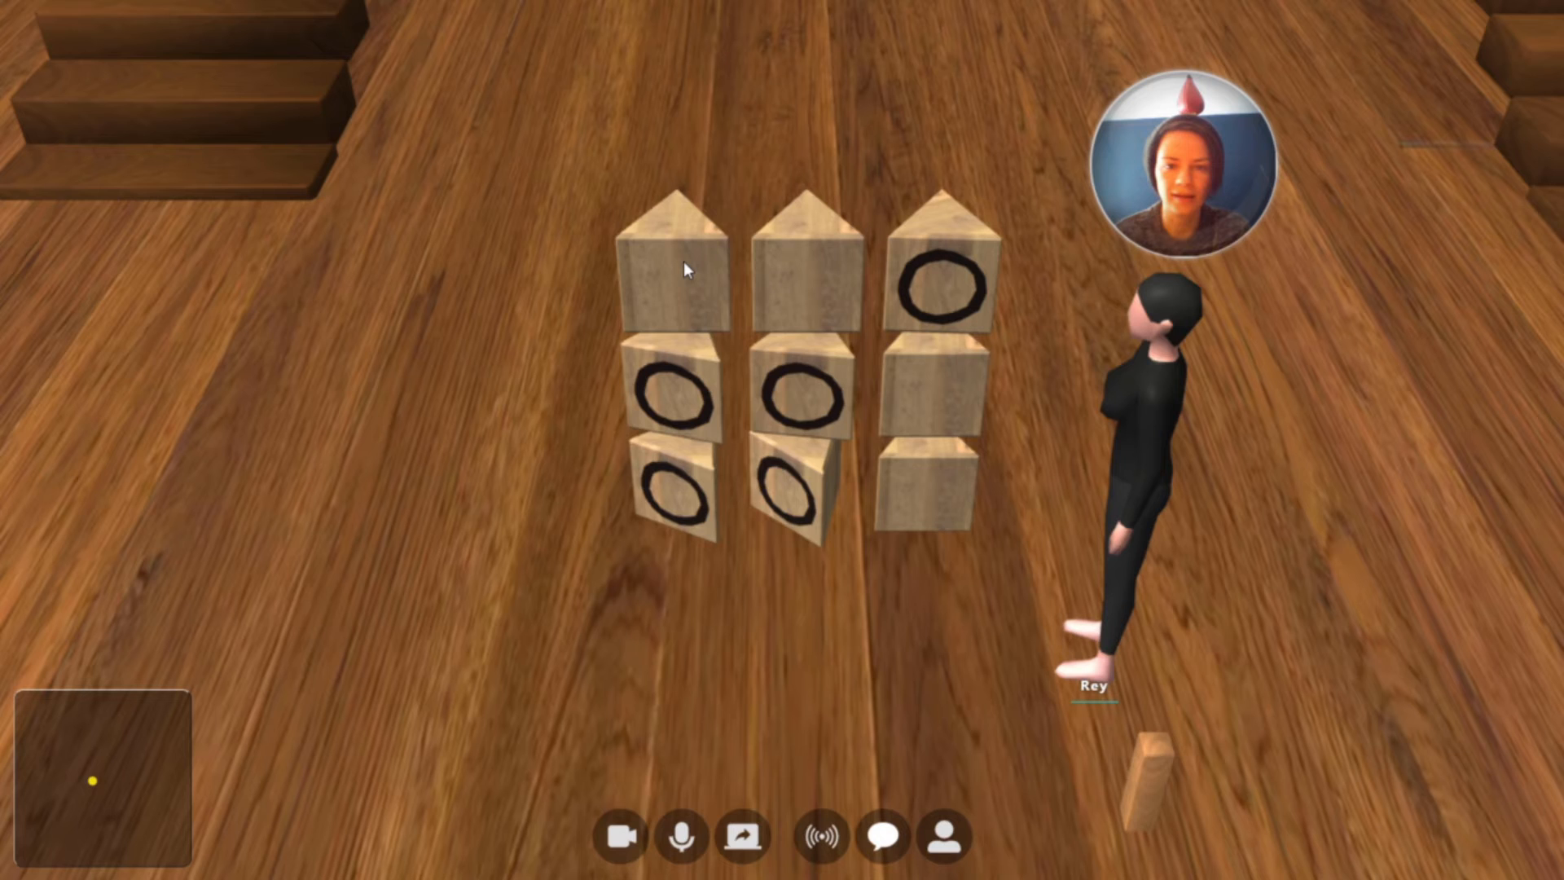
{"action": "left_click", "coordinate": [683, 262]}
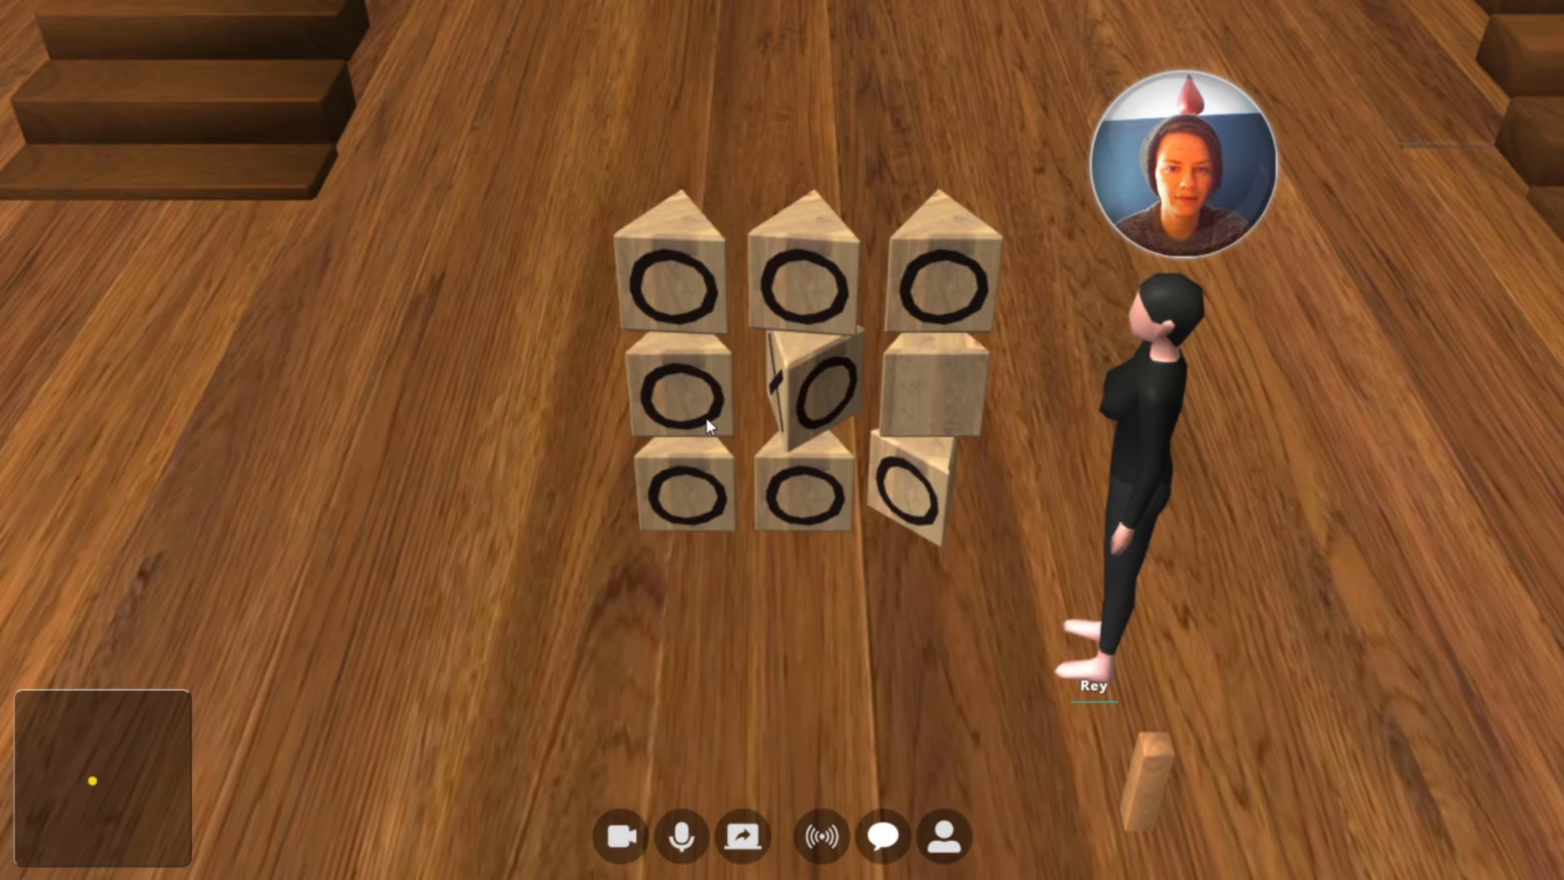
{"action": "left_click", "coordinate": [705, 422]}
{"action": "left_click", "coordinate": [704, 474]}
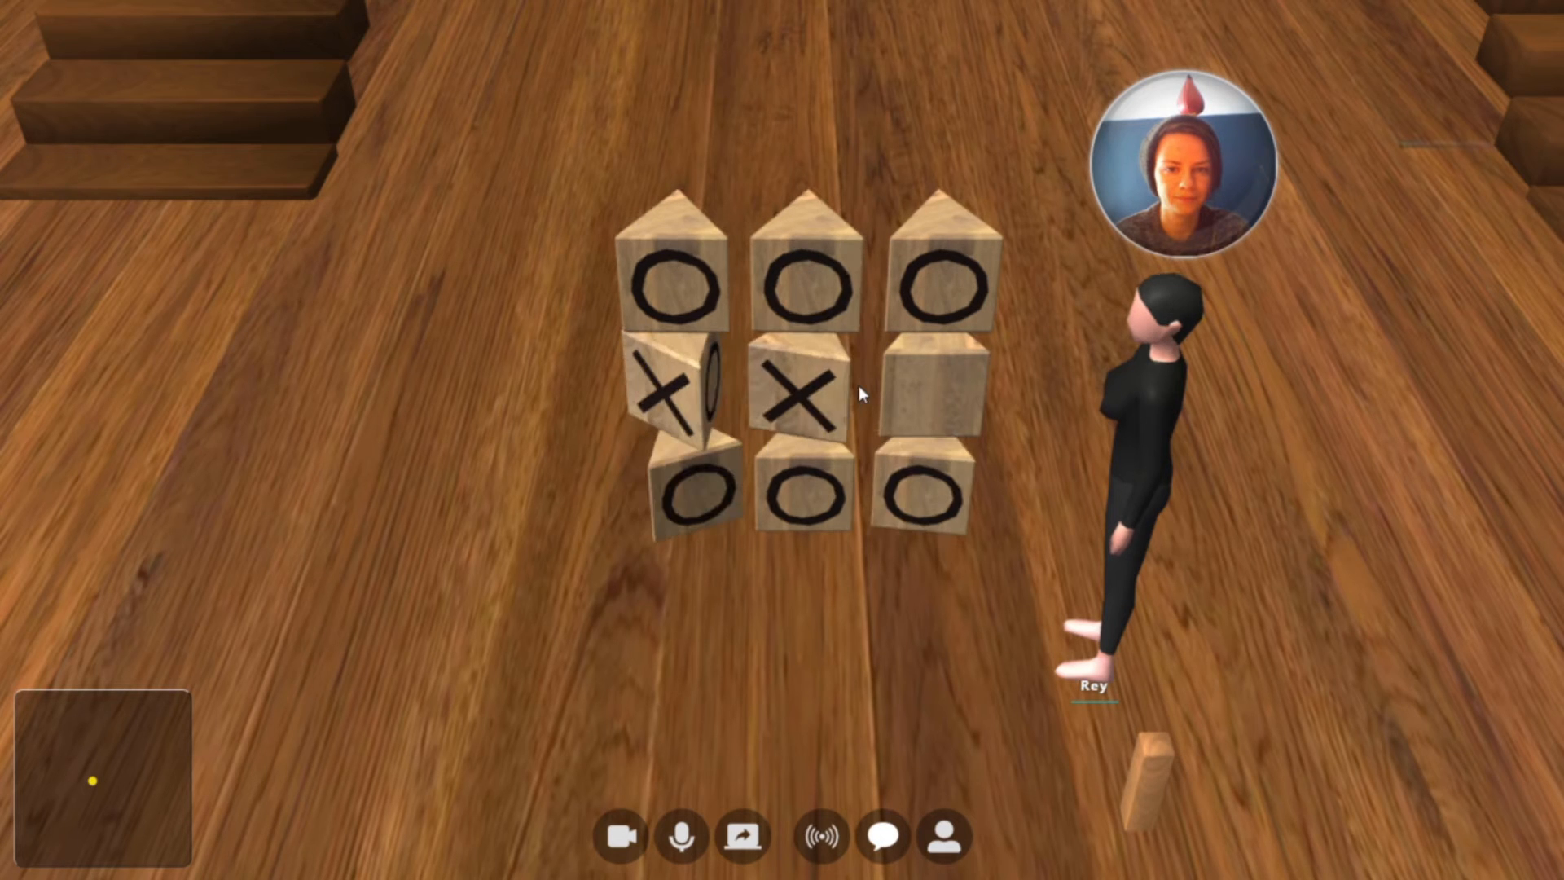
{"action": "left_click", "coordinate": [817, 479]}
{"action": "left_click", "coordinate": [925, 456]}
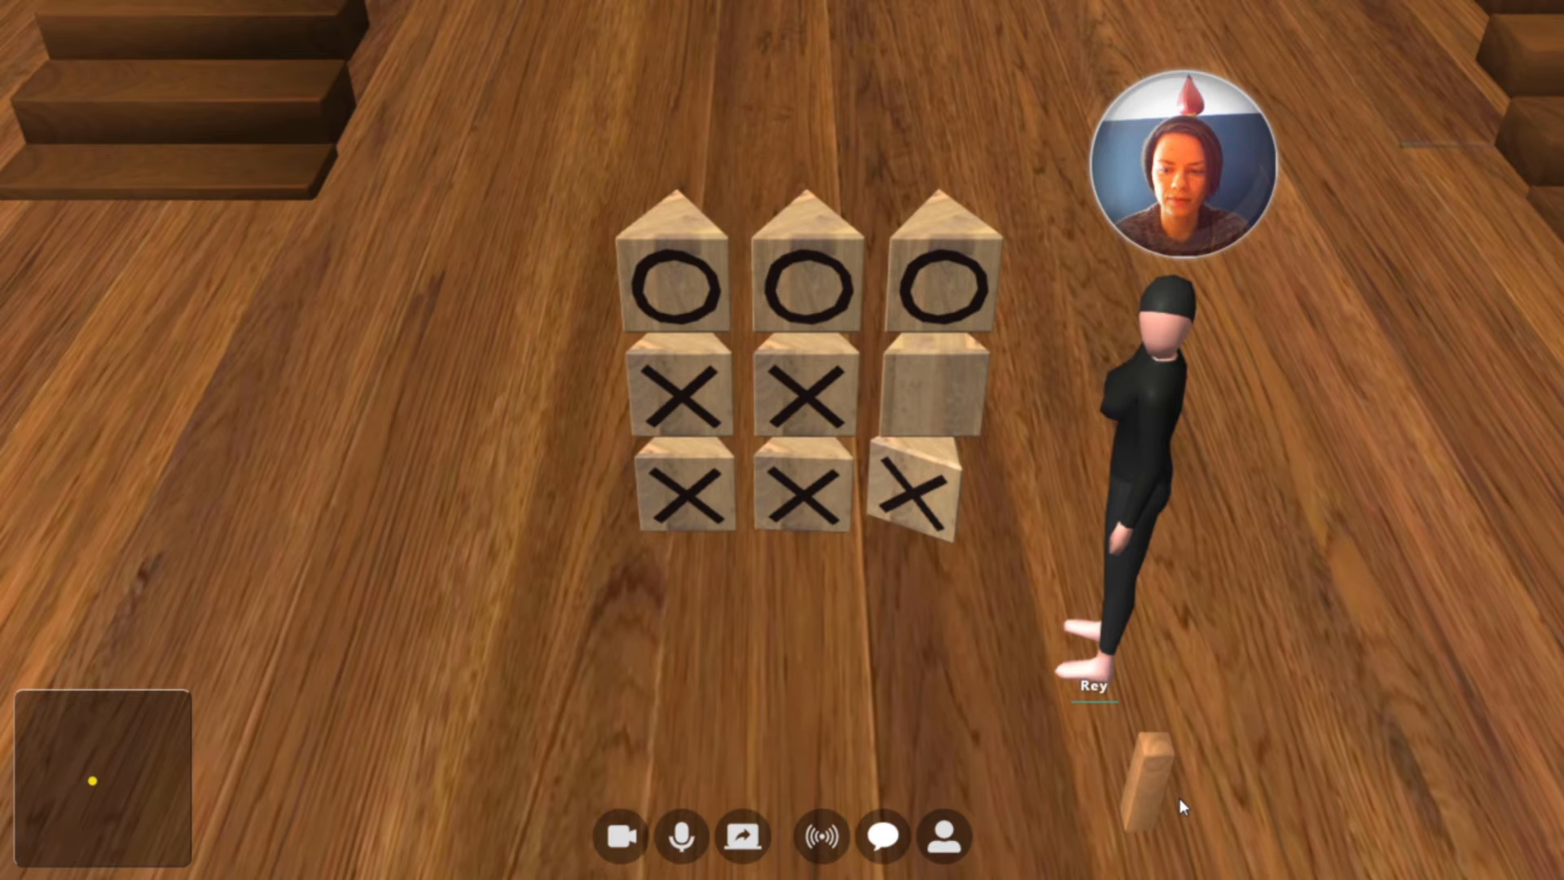
Move the wooden post to the left side of the grid and set its scale to 3 on all axes
{"action": "left_click_drag", "start_coordinate": [1178, 798], "coordinate": [626, 488]}
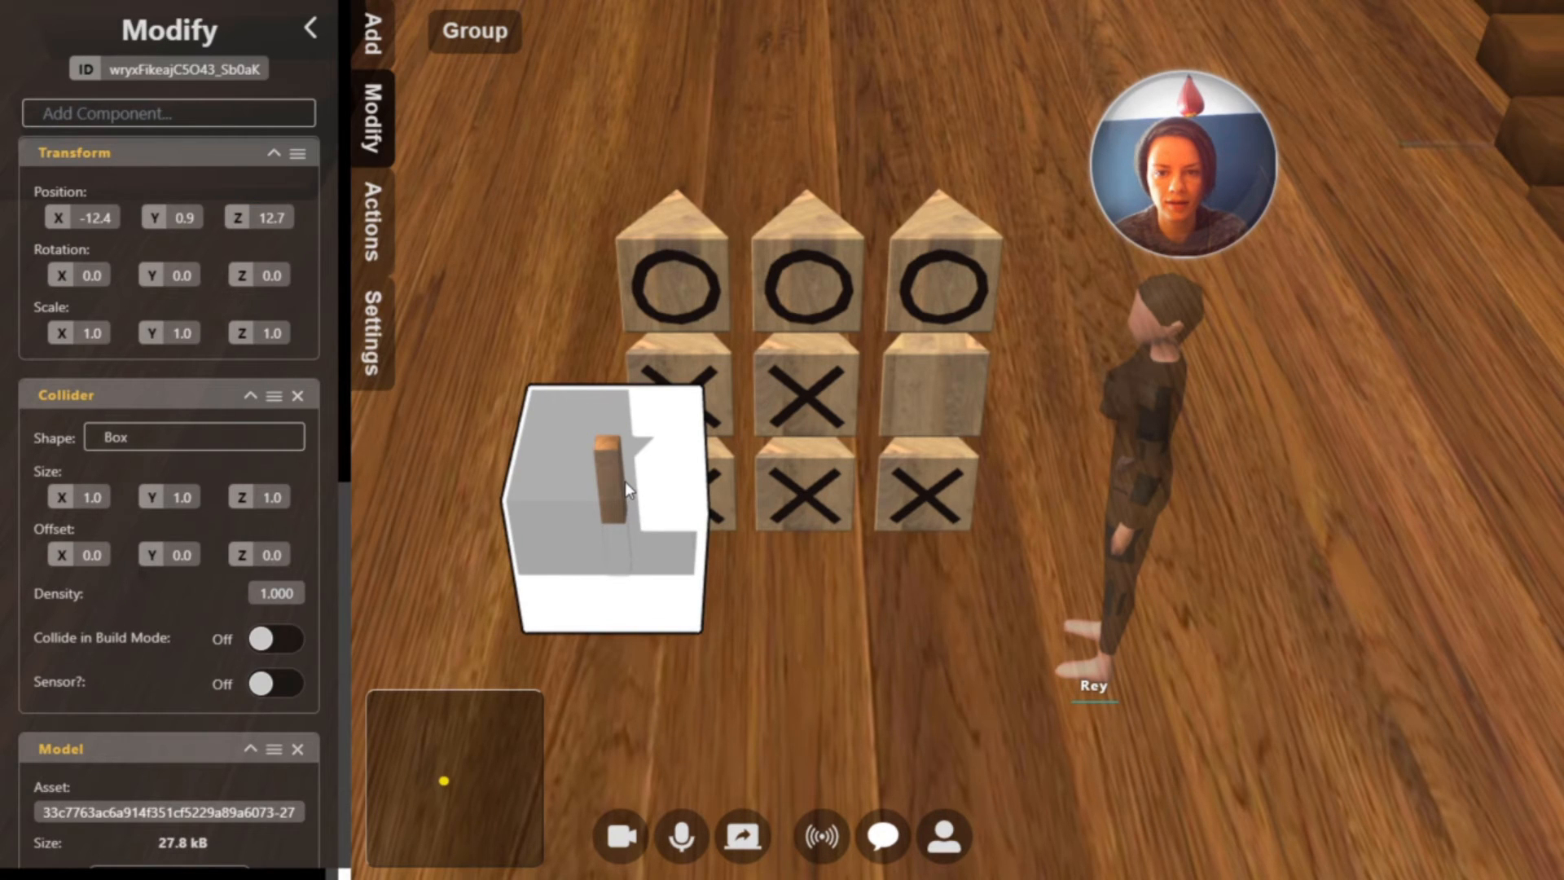
{"action": "left_click", "coordinate": [85, 334]}
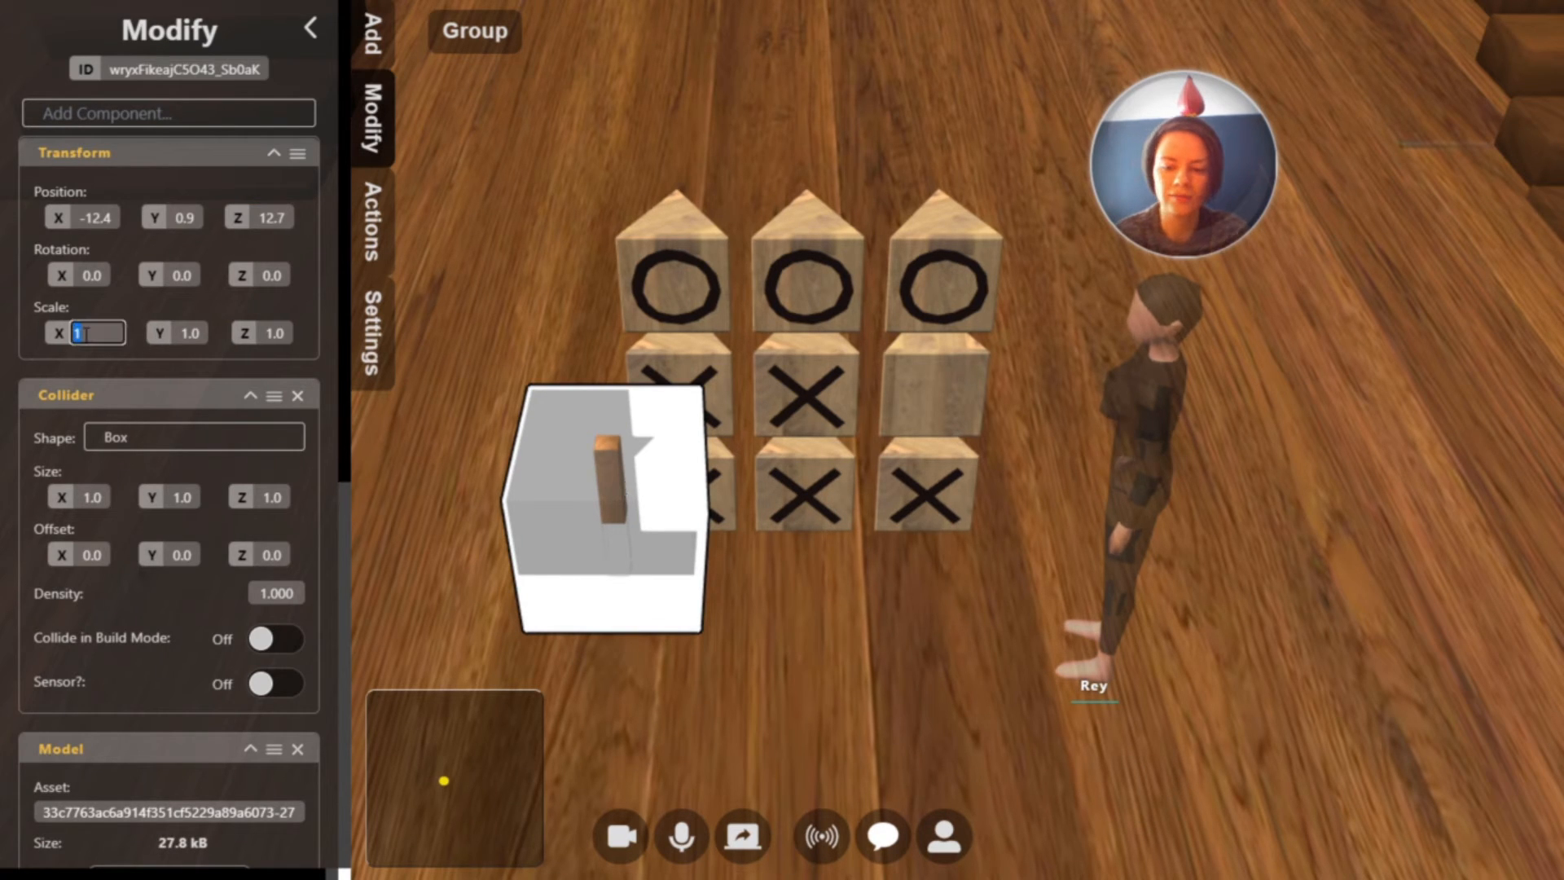
{"action": "type", "text": "3"}
{"action": "key", "text": "Return"}
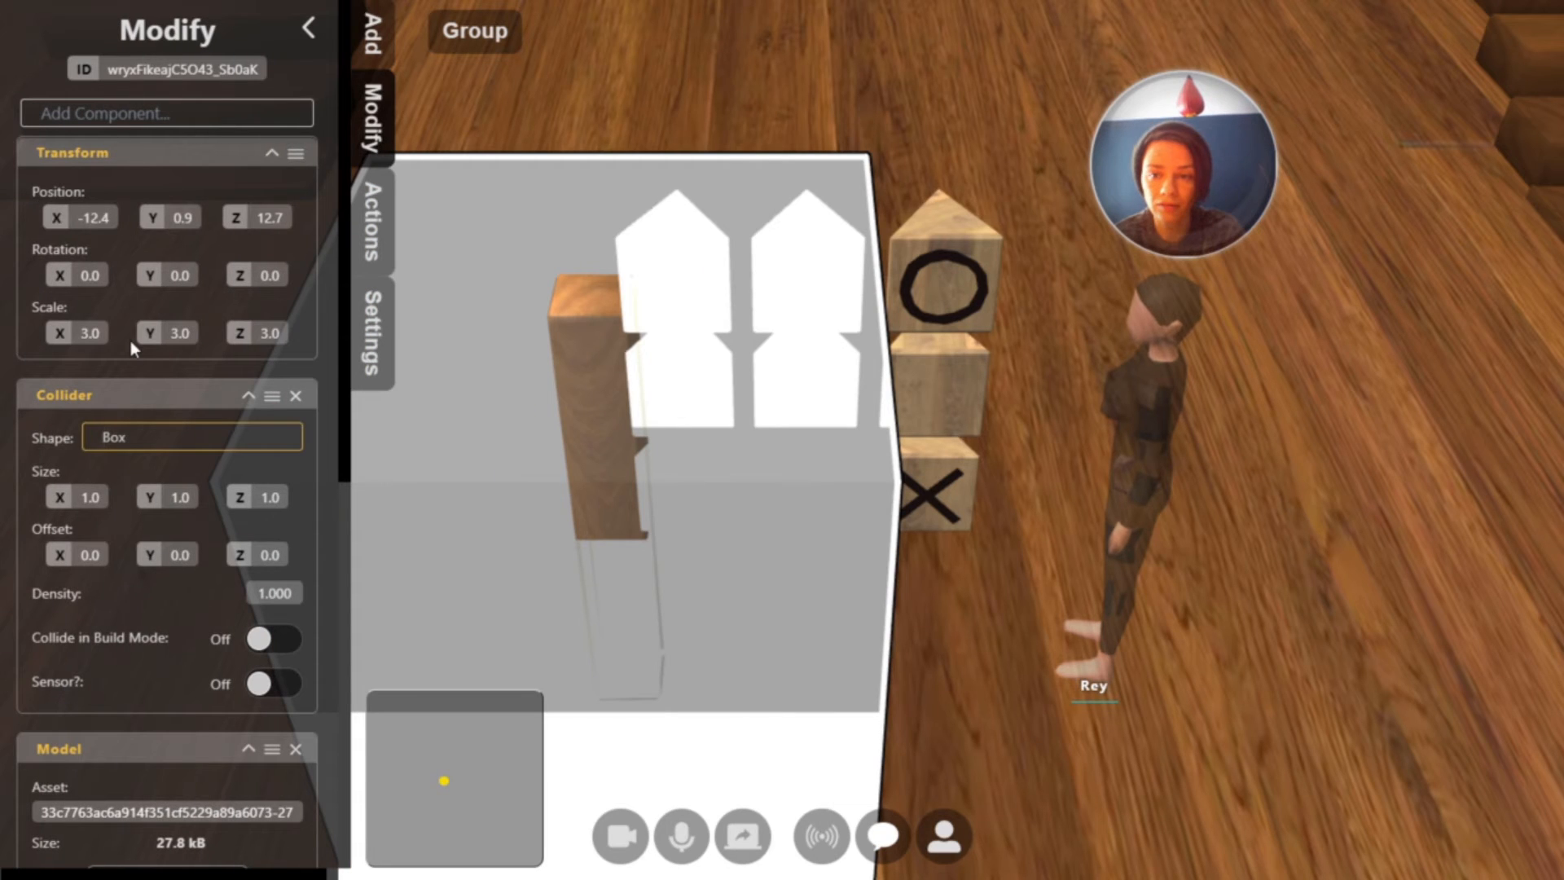
Set the post's box collider size to 0.2 on the X, Y and Z axes
{"action": "left_click", "coordinate": [90, 500]}
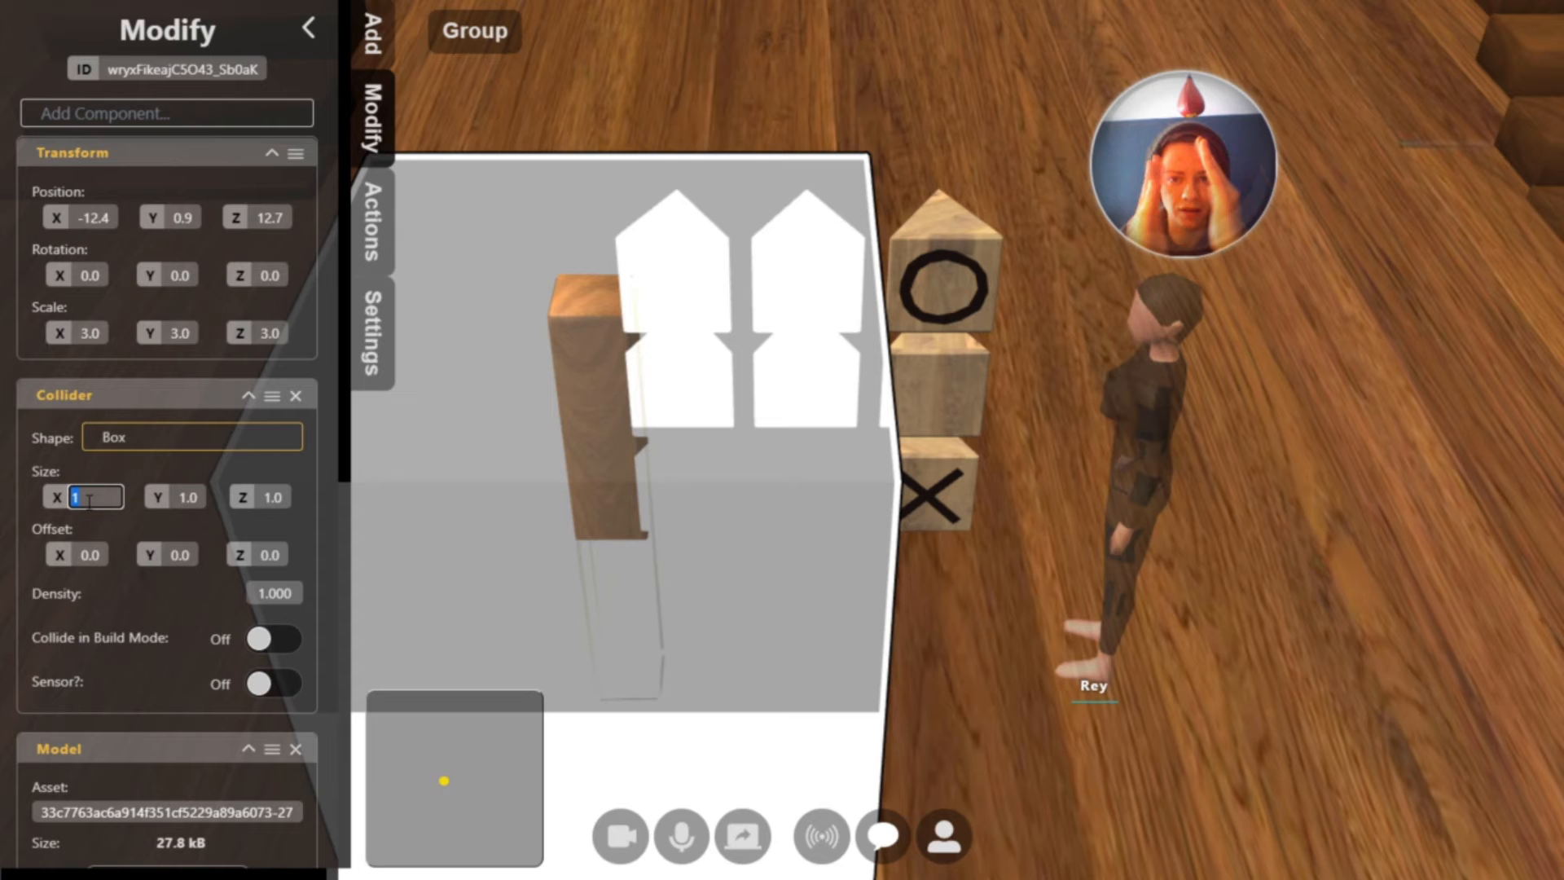
{"action": "type", "text": "0."}
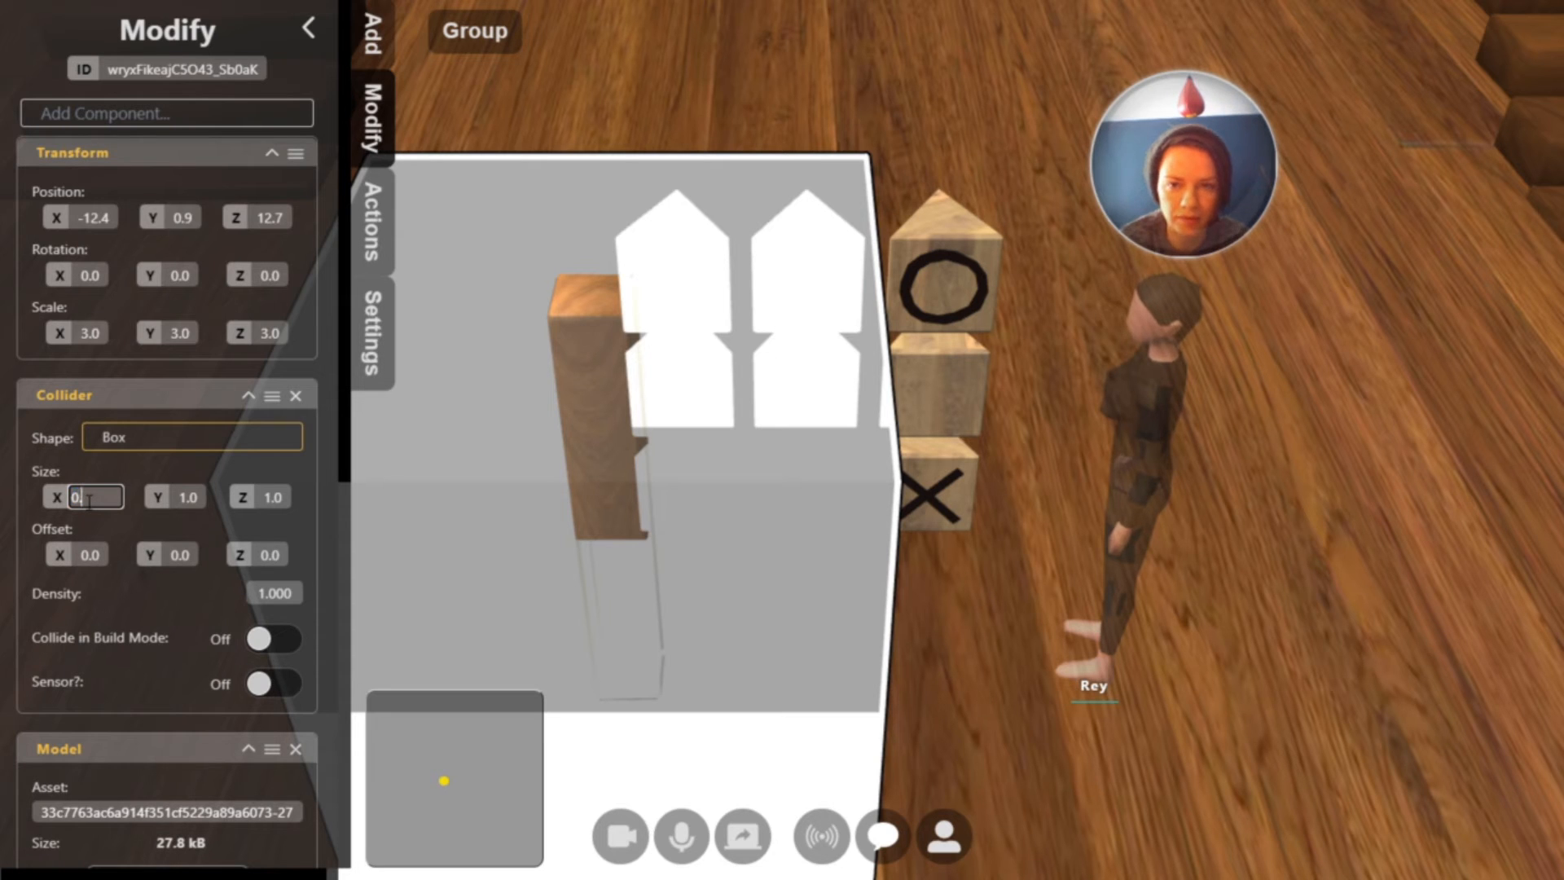
{"action": "type", "text": "2"}
{"action": "key", "text": "Tab"}
{"action": "type", "text": "0.2"}
{"action": "key", "text": "Tab"}
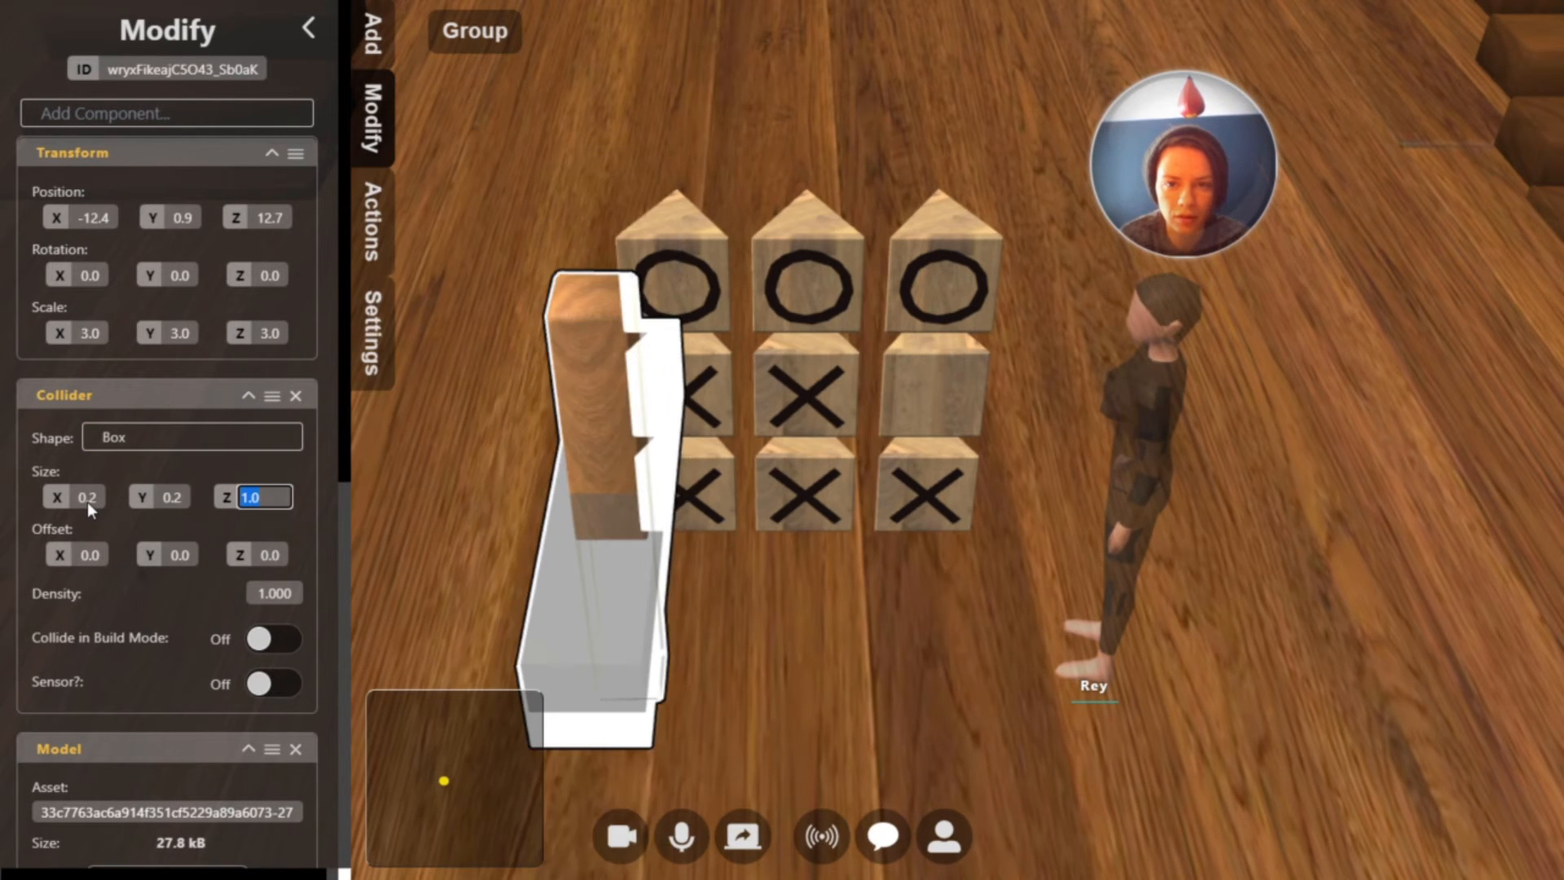
{"action": "type", "text": "0.2"}
{"action": "key", "text": "Return"}
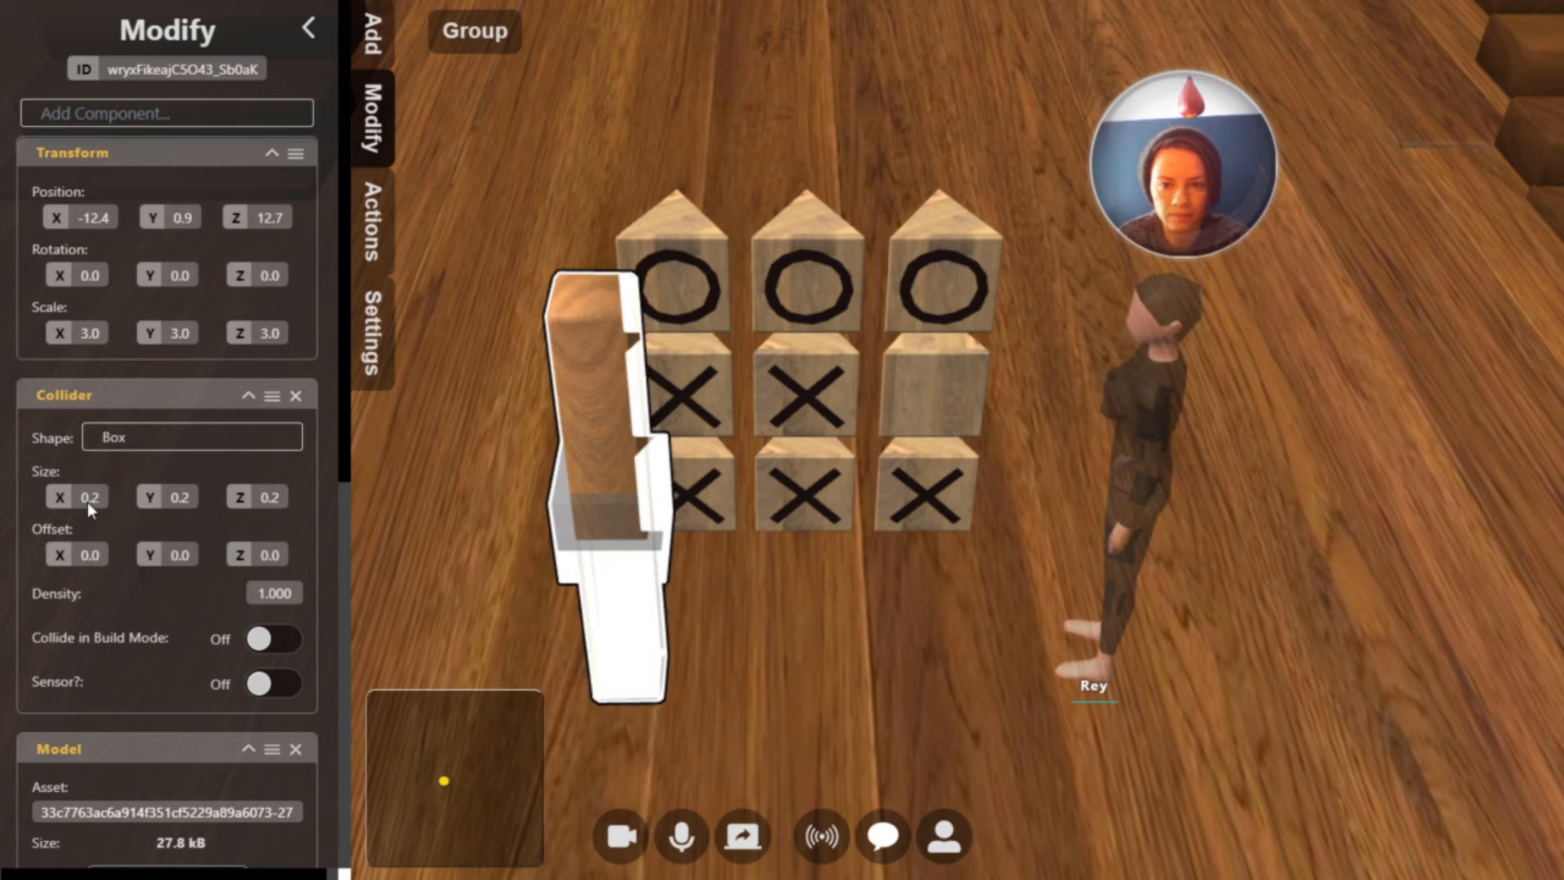
Set the post's box collider size to X 1.5, Y 1.0 and Z 1.5
{"action": "left_click_drag", "start_coordinate": [174, 505], "coordinate": [254, 483]}
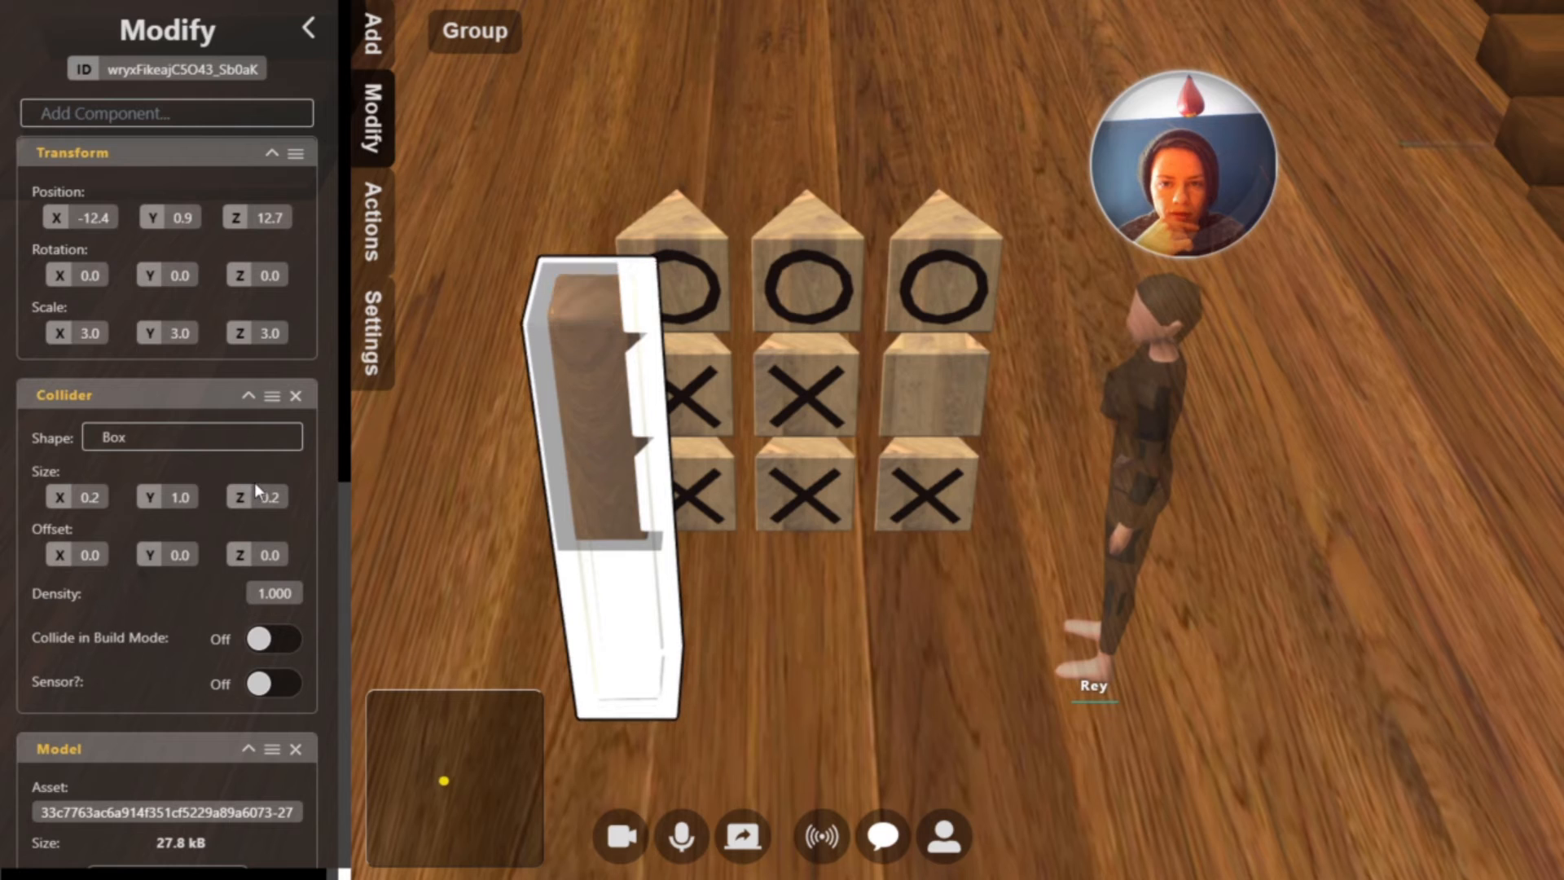
{"action": "left_click", "coordinate": [90, 498]}
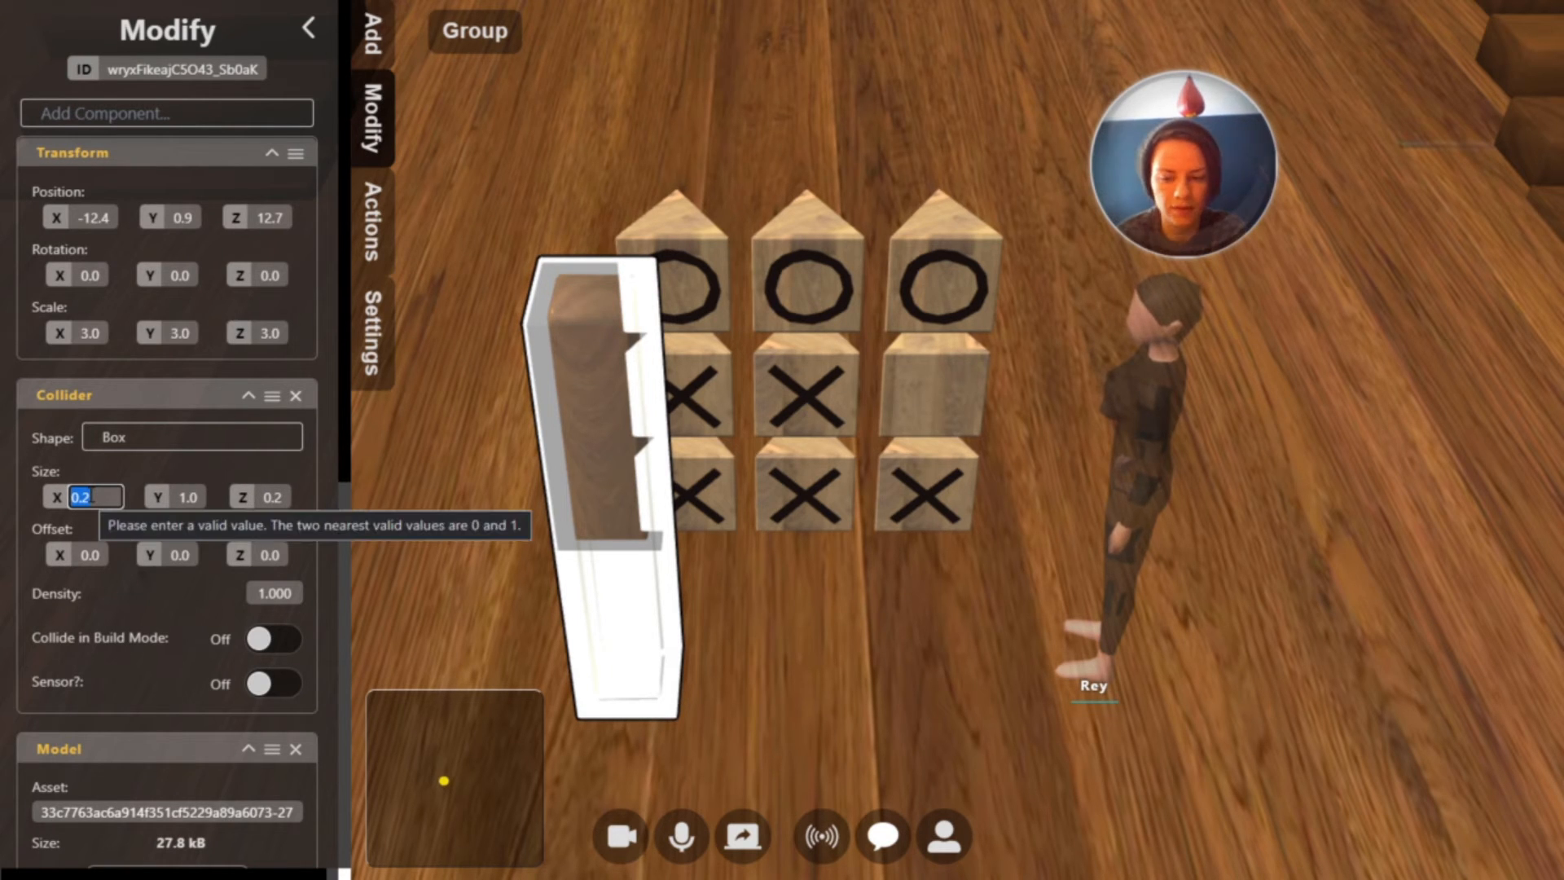
{"action": "key", "text": "Tab"}
{"action": "key", "text": "Tab"}
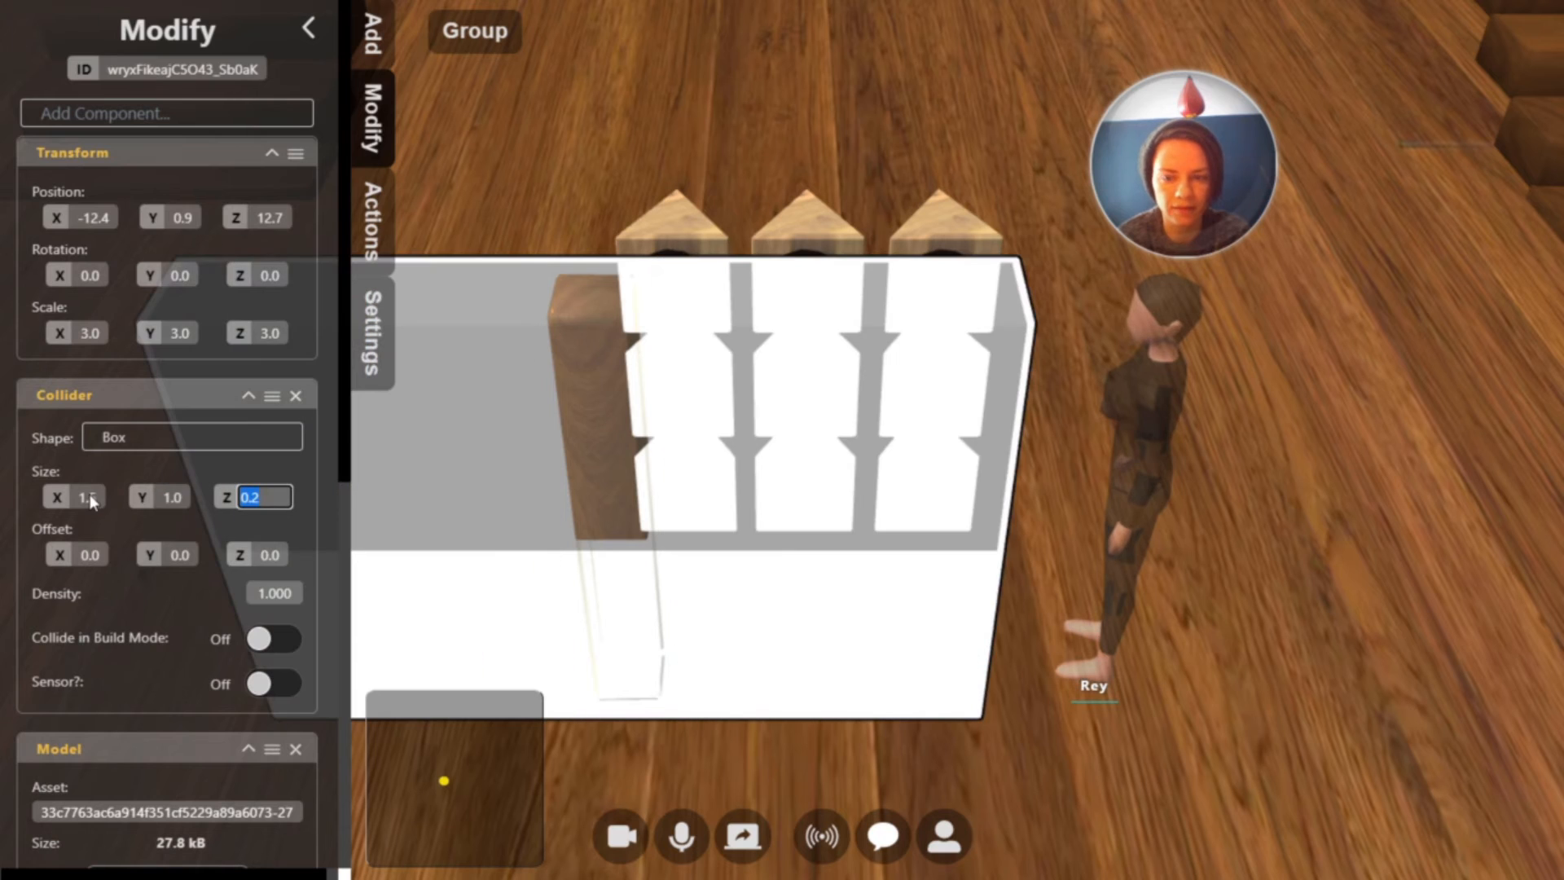
{"action": "type", "text": "1.5"}
{"action": "key", "text": "Return"}
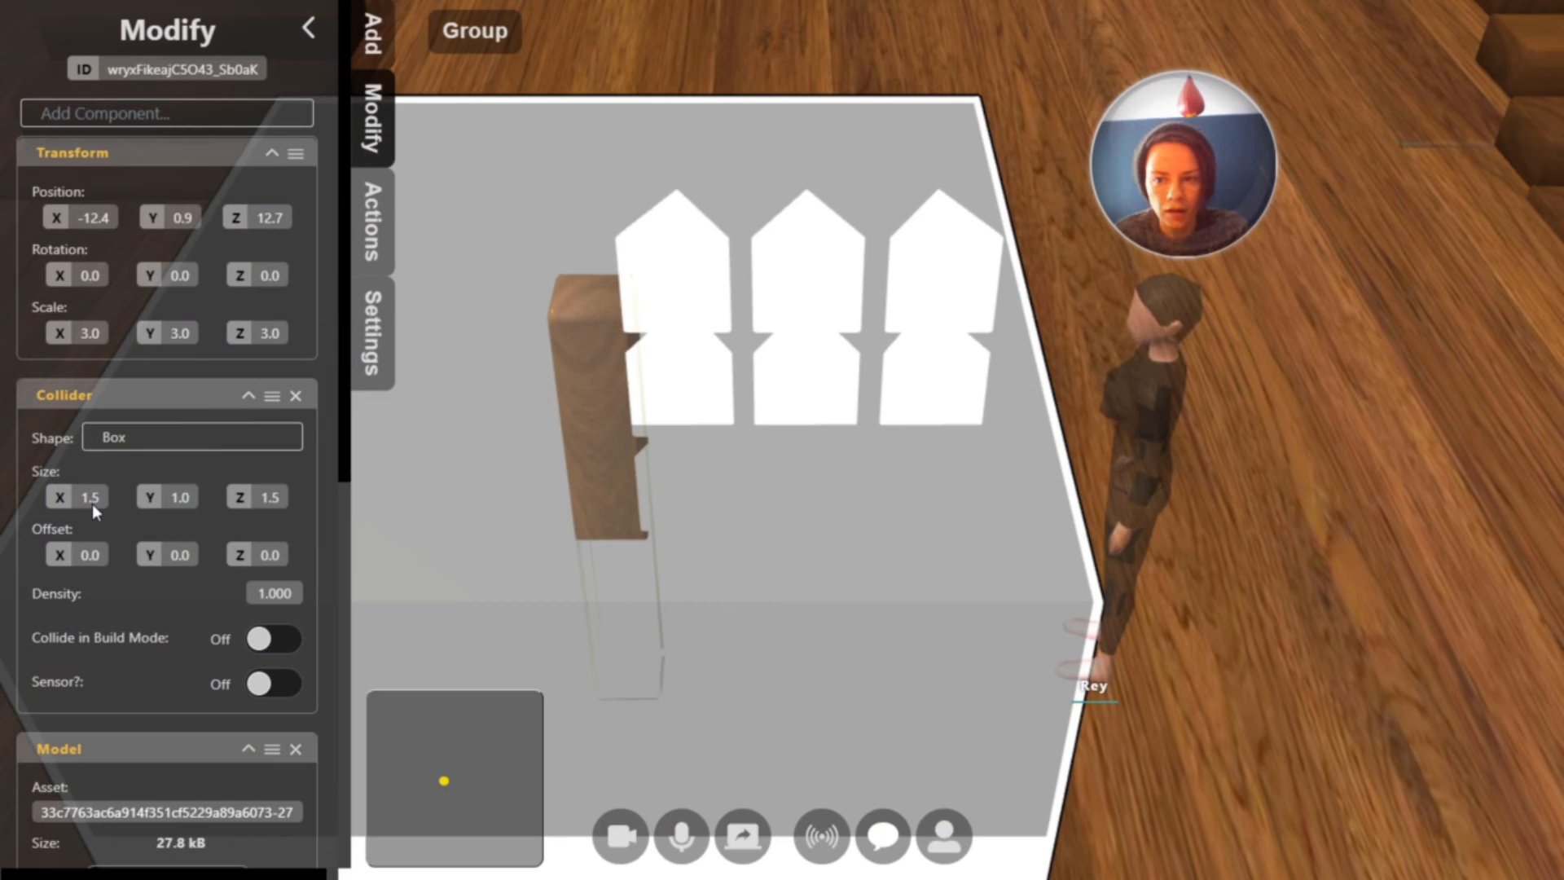
Set the post's box collider size to 0.15 on the X and Z axes
{"action": "left_click", "coordinate": [91, 497]}
{"action": "type", "text": "0."}
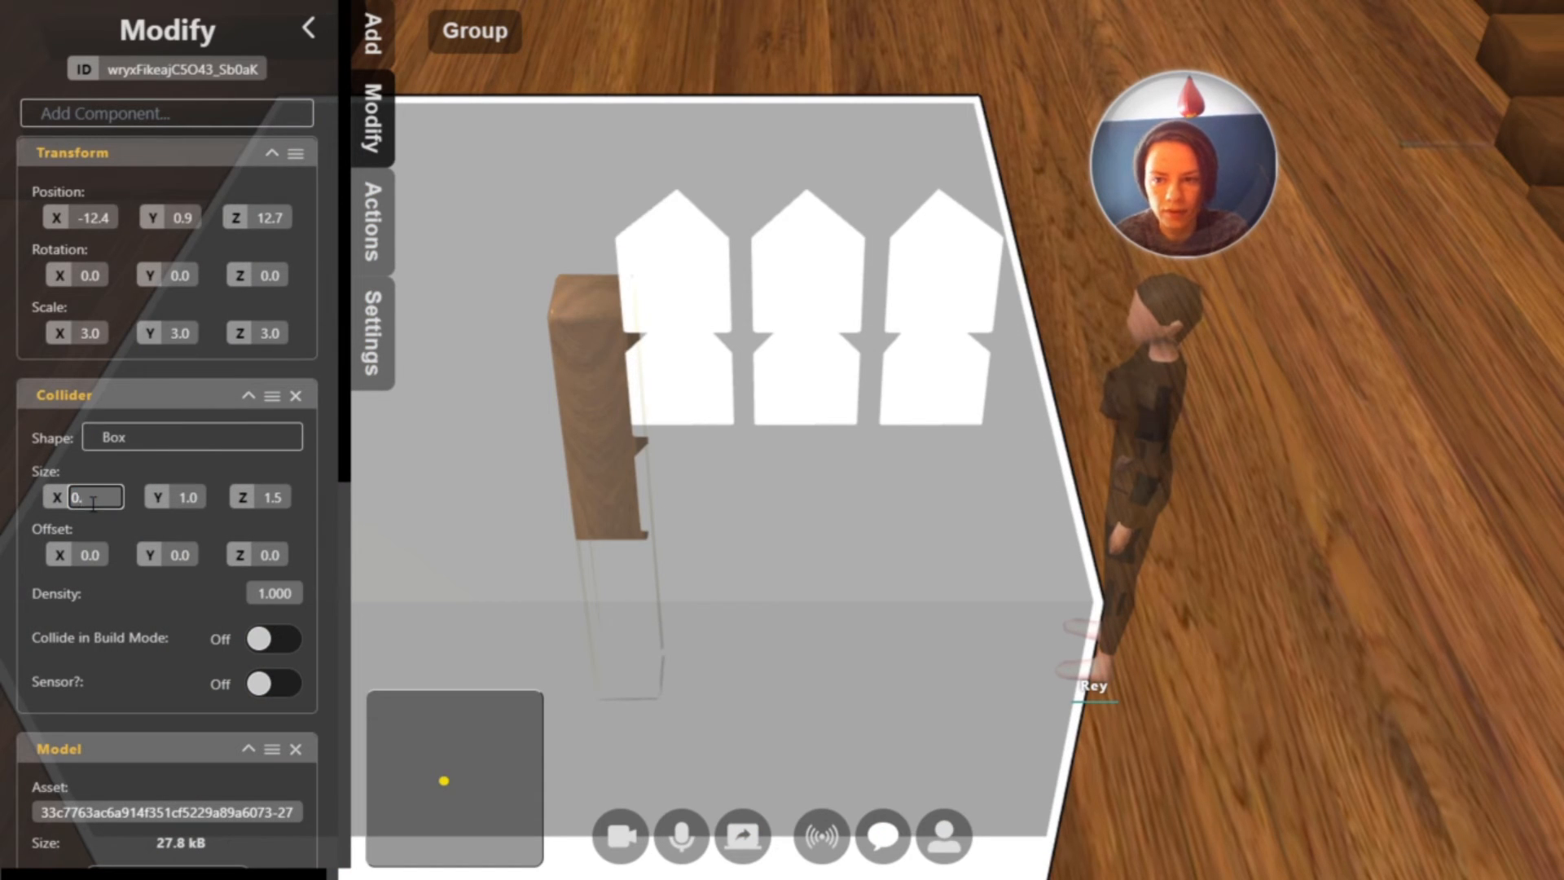
{"action": "type", "text": "15"}
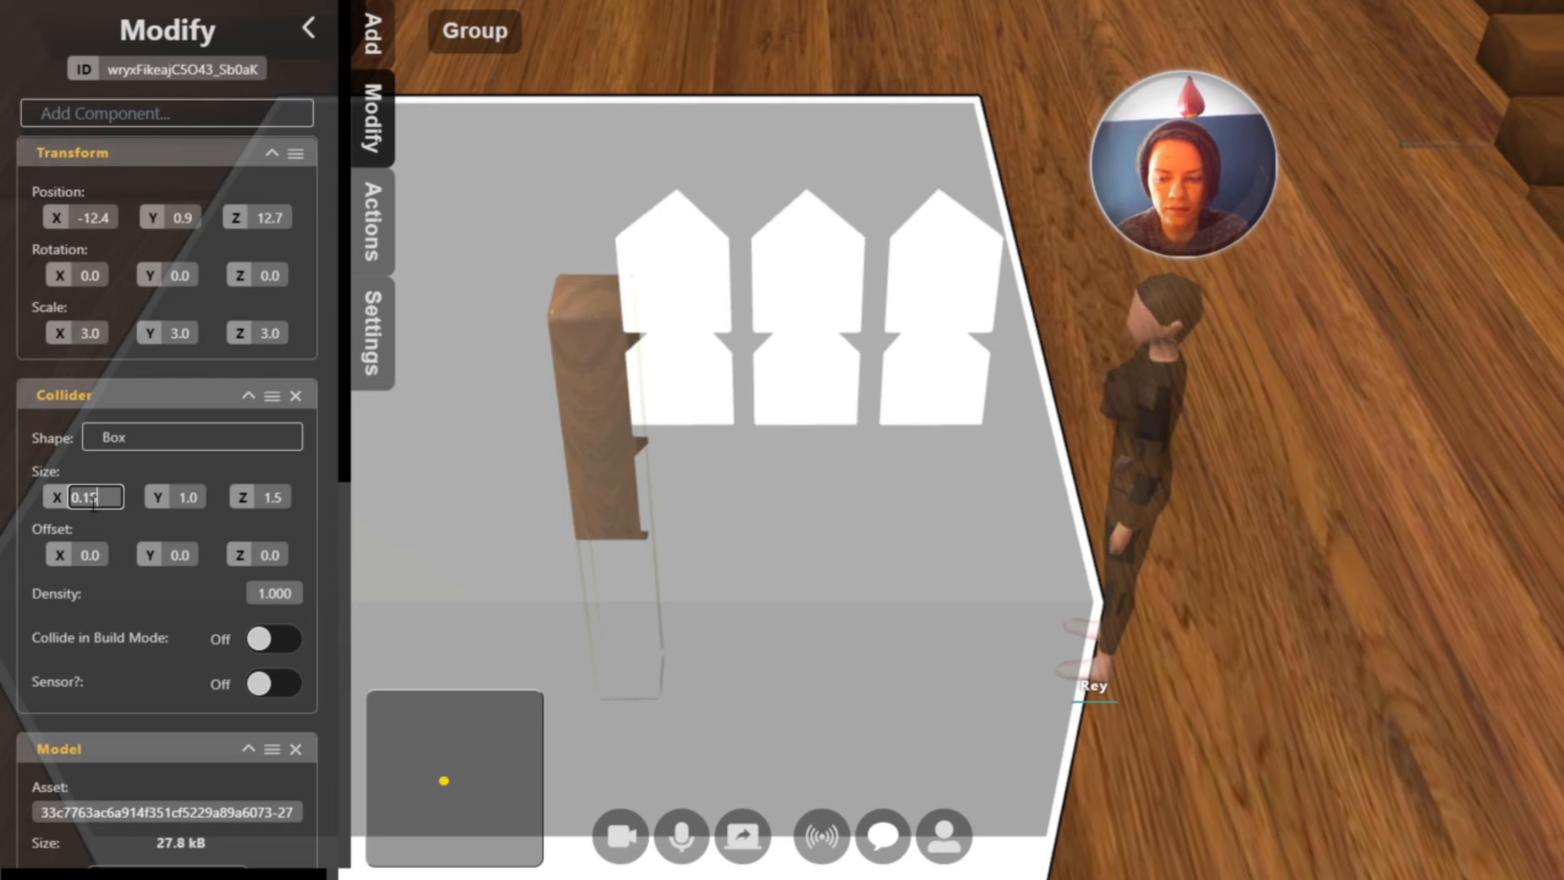
{"action": "key", "text": "Tab"}
{"action": "key", "text": "Tab"}
{"action": "type", "text": "0.1"}
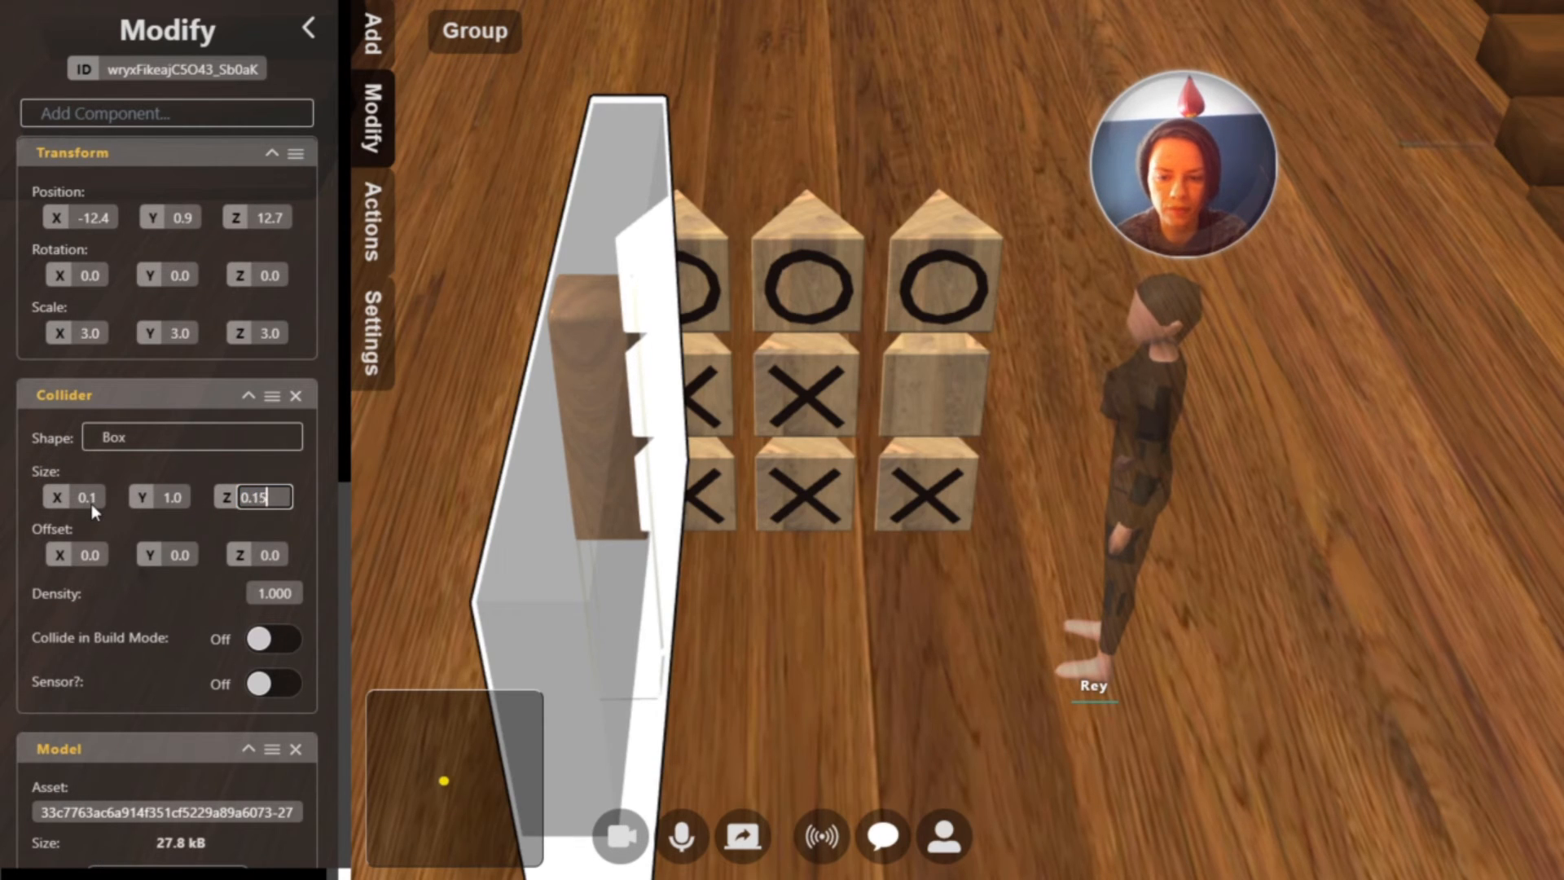
{"action": "key", "text": "Return"}
Raise the post and place it upright beside the left column of blocks, at about X -12.3, Y 2.4, Z 13.7
{"action": "left_click_drag", "start_coordinate": [616, 465], "coordinate": [673, 469]}
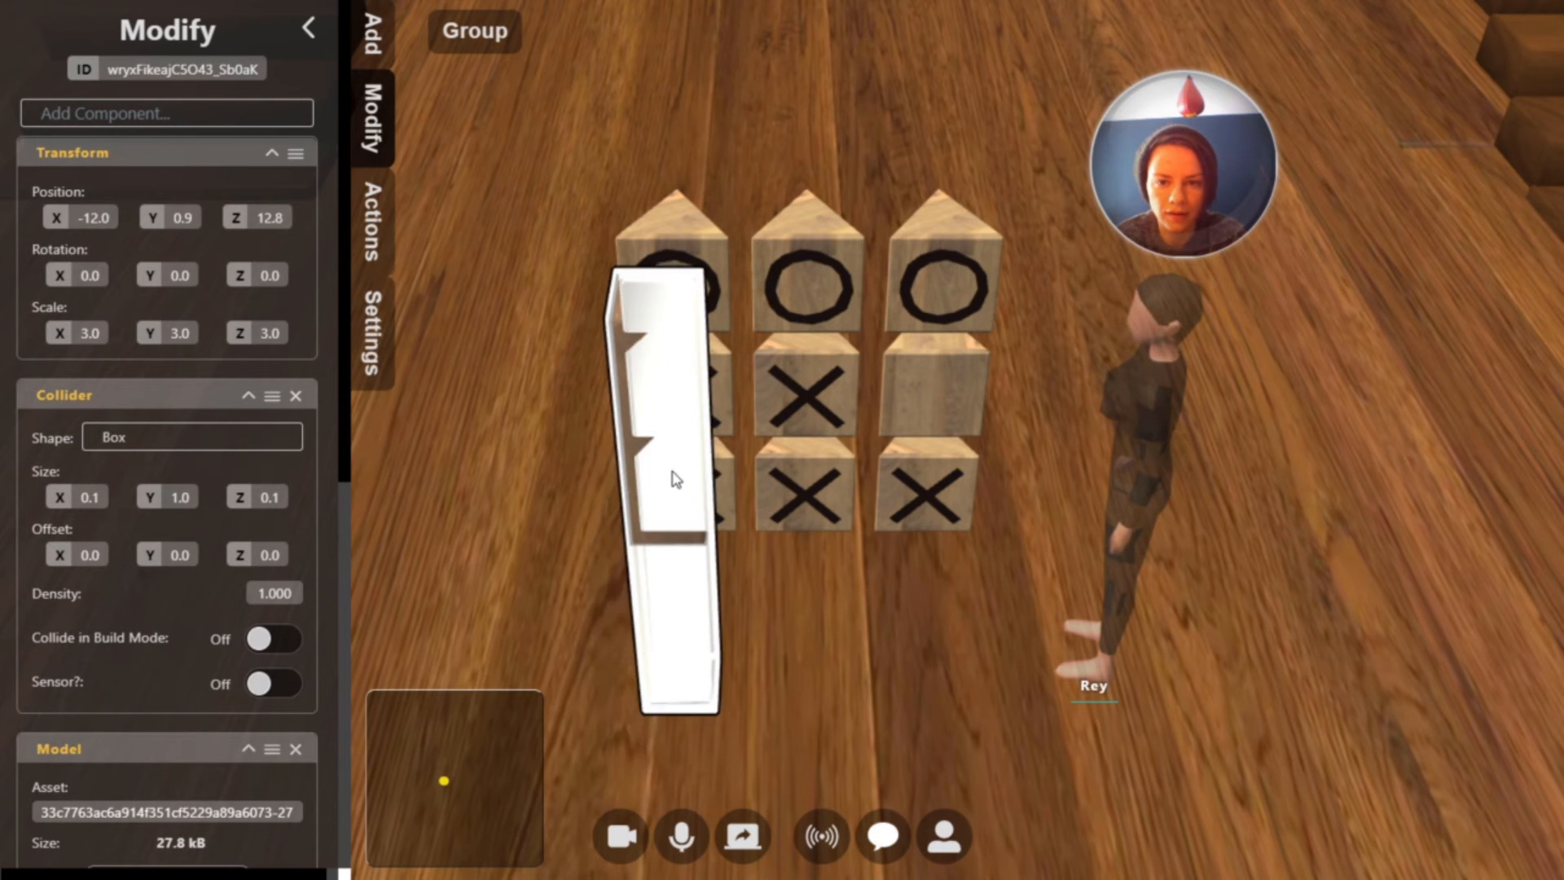
{"action": "key", "text": "Tab"}
{"action": "left_click_drag", "start_coordinate": [763, 577], "coordinate": [1064, 691]}
{"action": "key", "text": "Tab"}
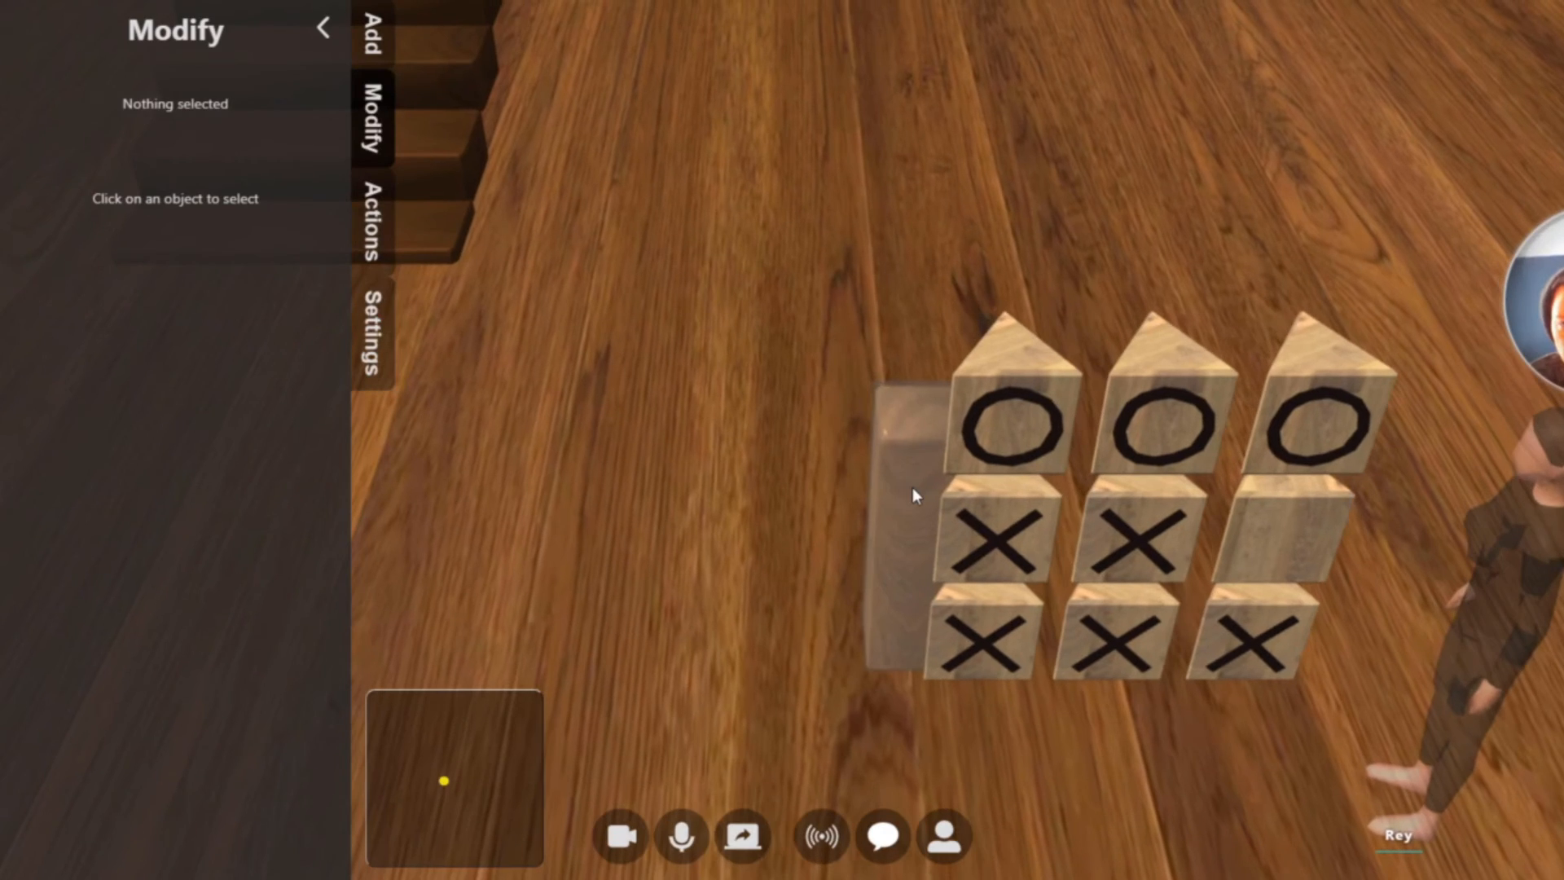
{"action": "left_click", "coordinate": [937, 499]}
{"action": "left_click_drag", "start_coordinate": [941, 495], "coordinate": [960, 404]}
{"action": "key", "text": "Tab"}
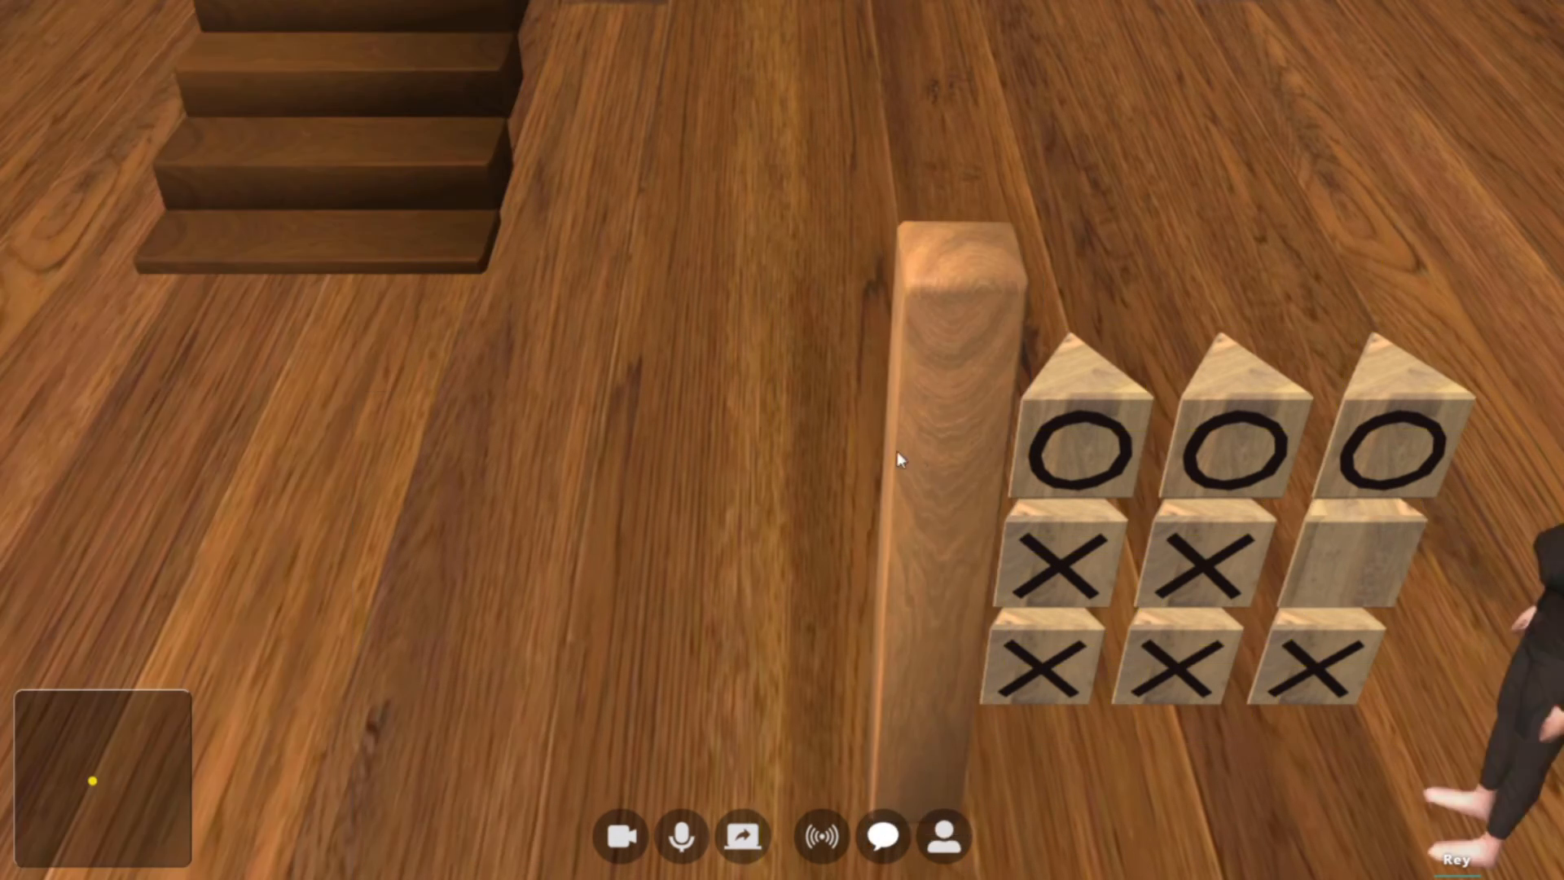
{"action": "key", "text": "Tab"}
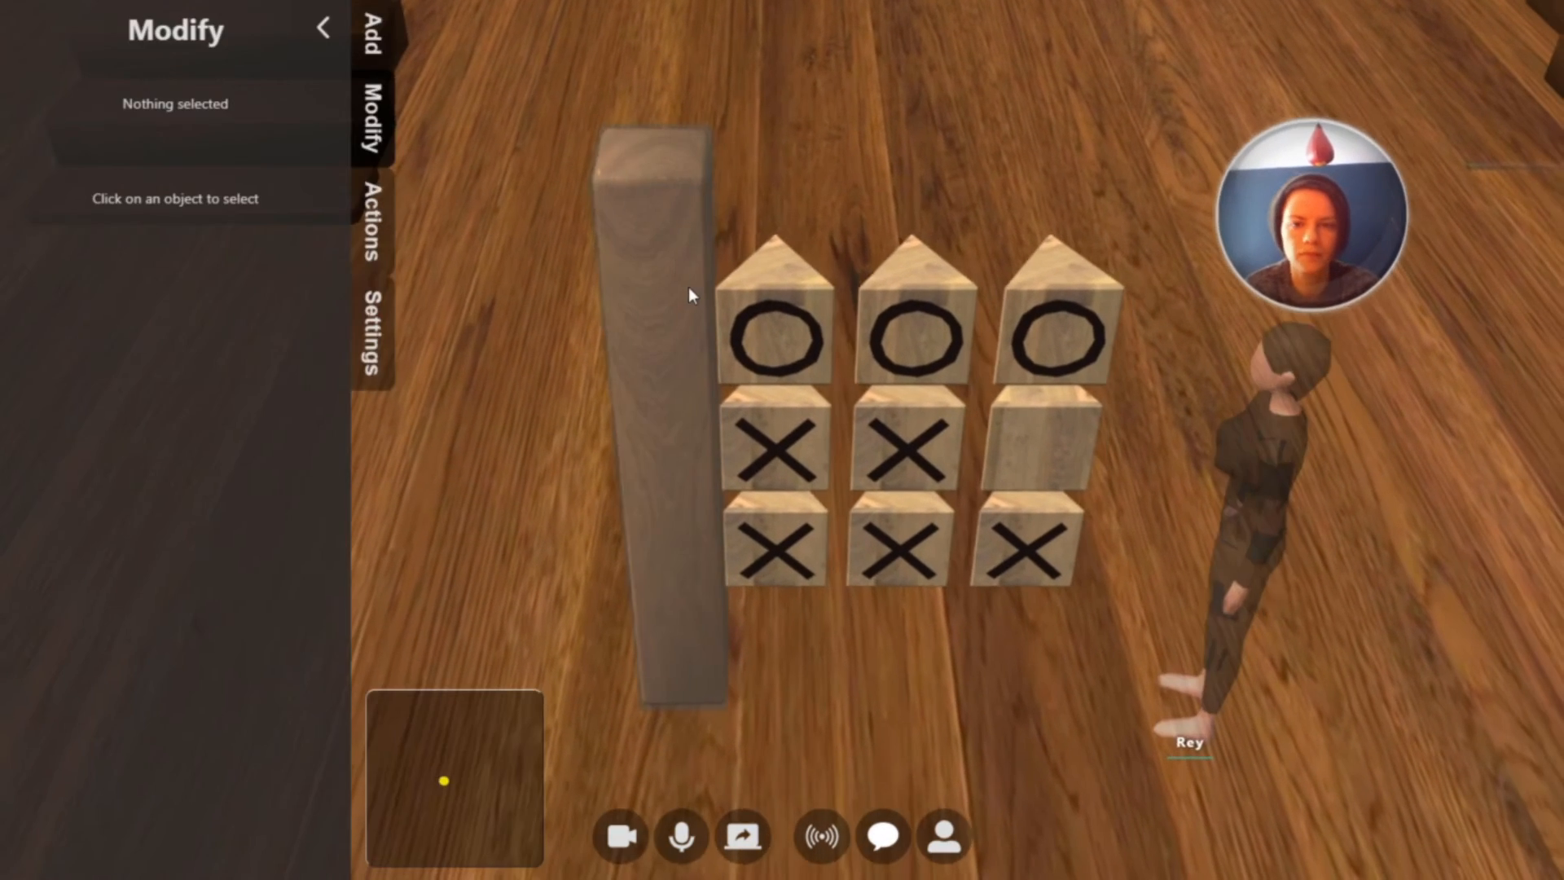
Set the left post's scale to 2.5 on the X, Y and Z axes
{"action": "left_click", "coordinate": [670, 266]}
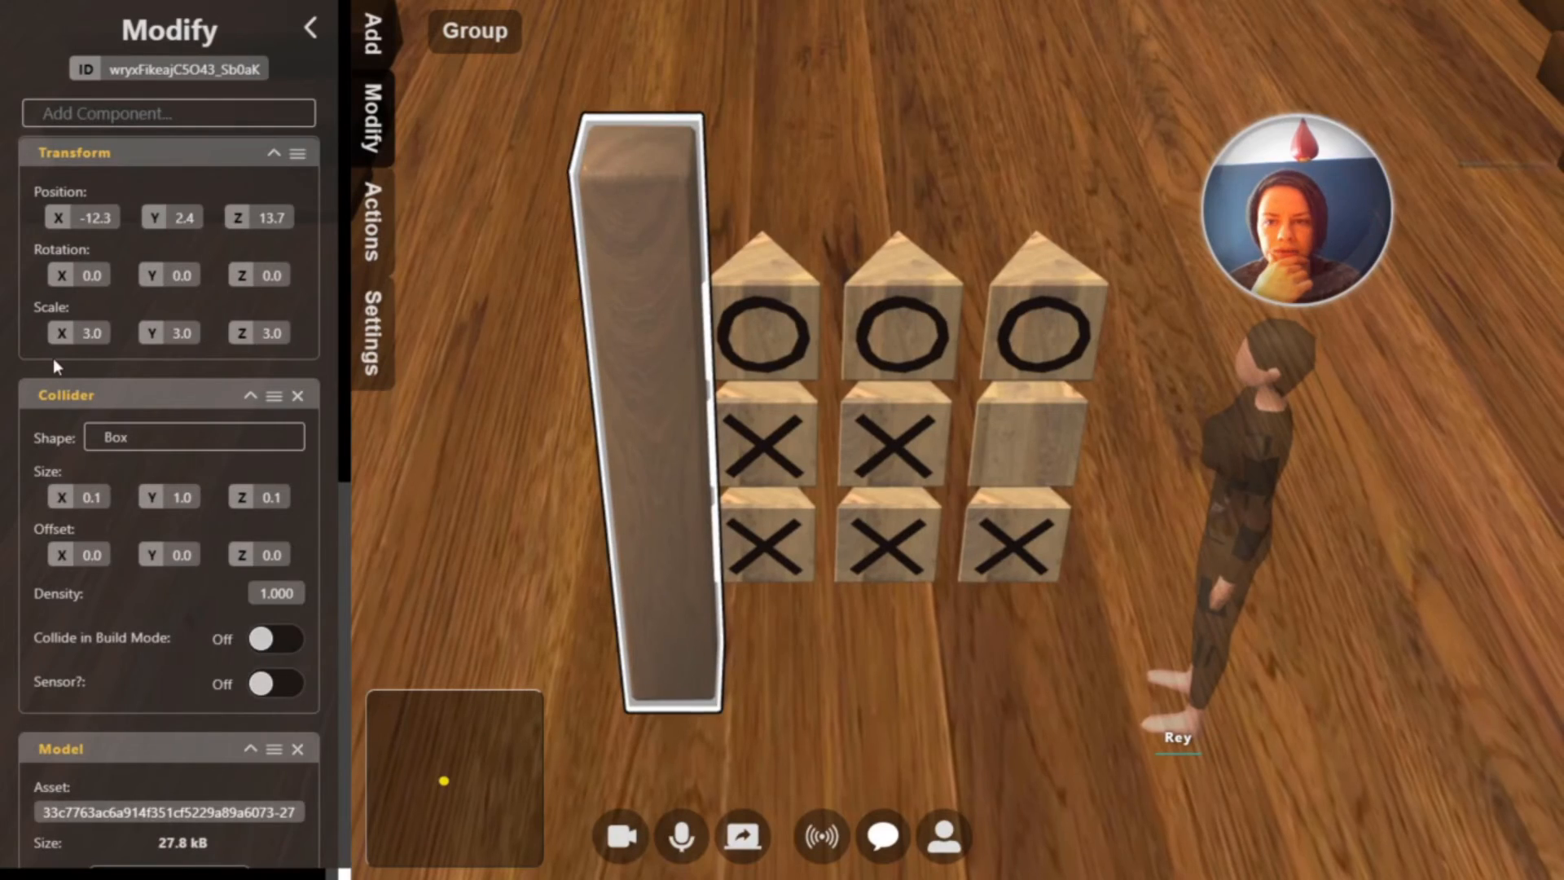
{"action": "left_click", "coordinate": [107, 334]}
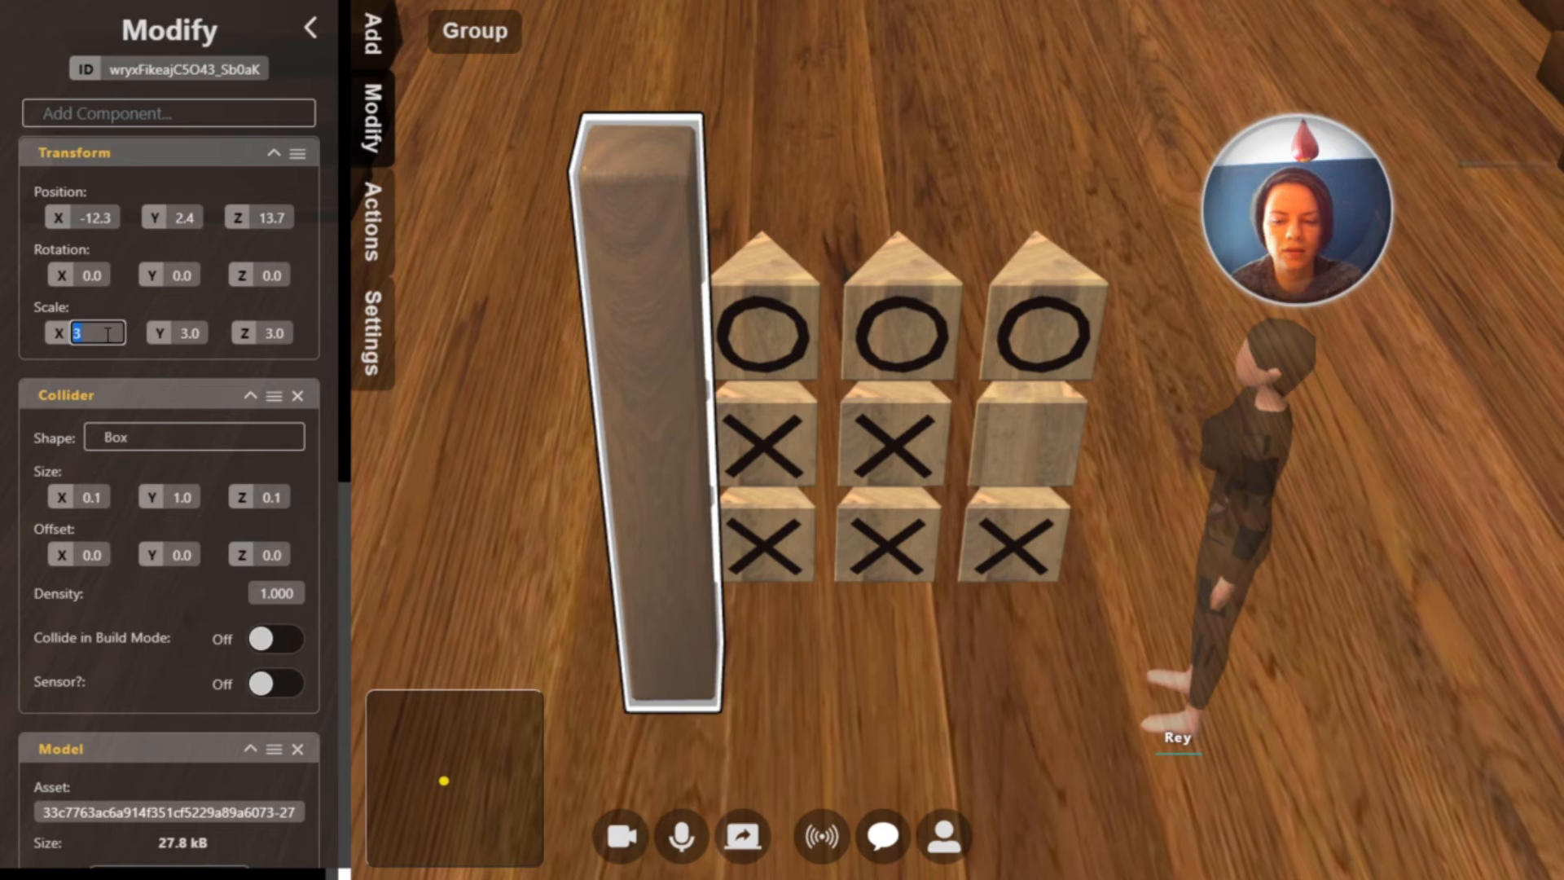
{"action": "type", "text": "2.5"}
{"action": "key", "text": "Tab"}
{"action": "type", "text": "2.5"}
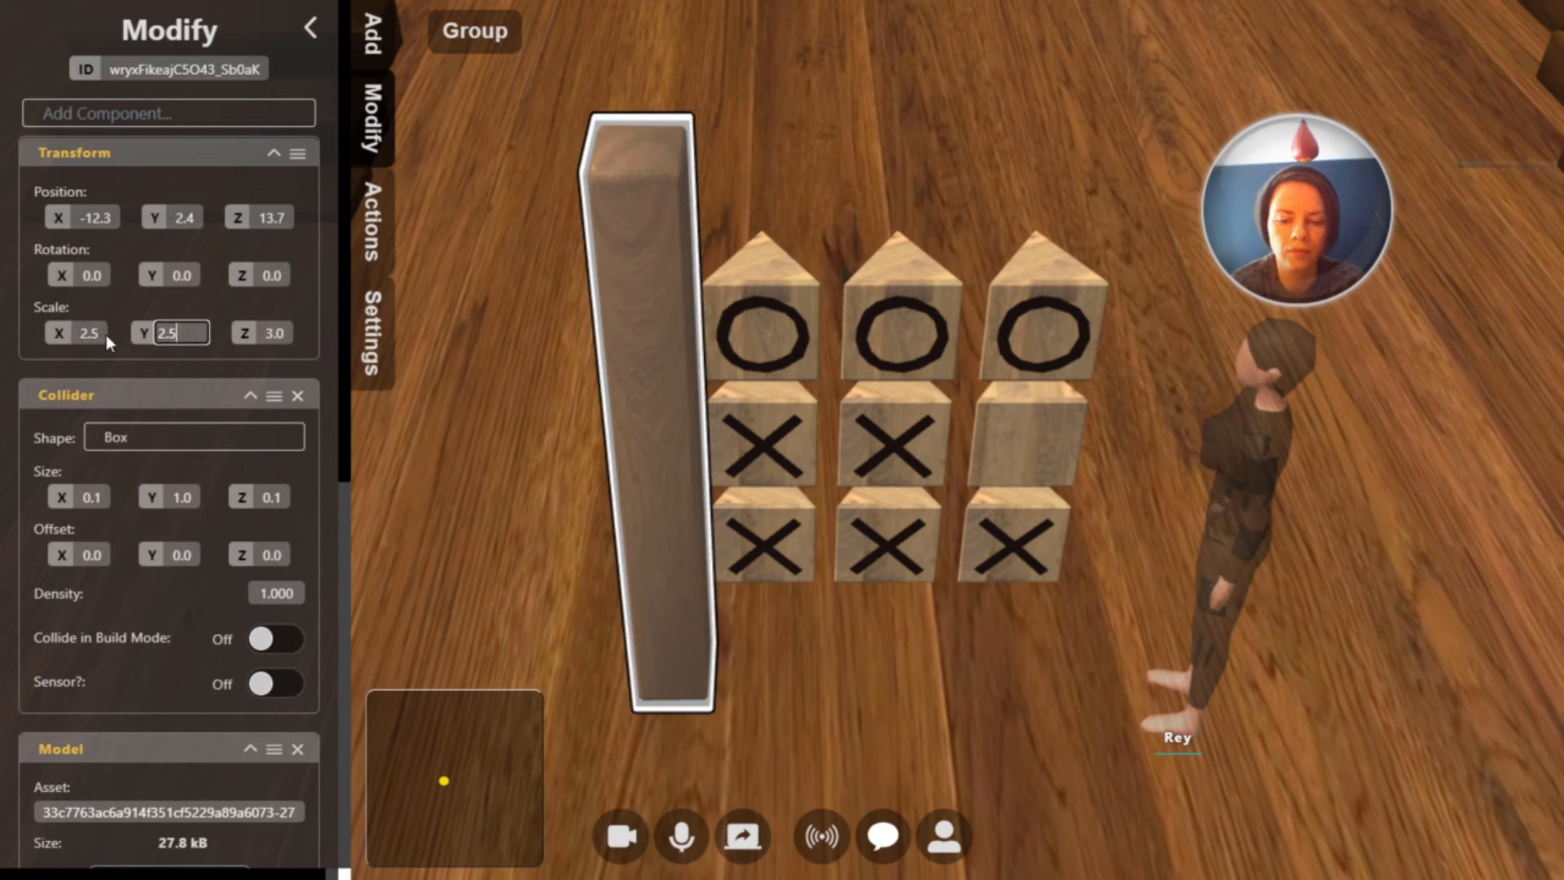
{"action": "key", "text": "Tab"}
{"action": "type", "text": "2.5"}
{"action": "key", "text": "Return"}
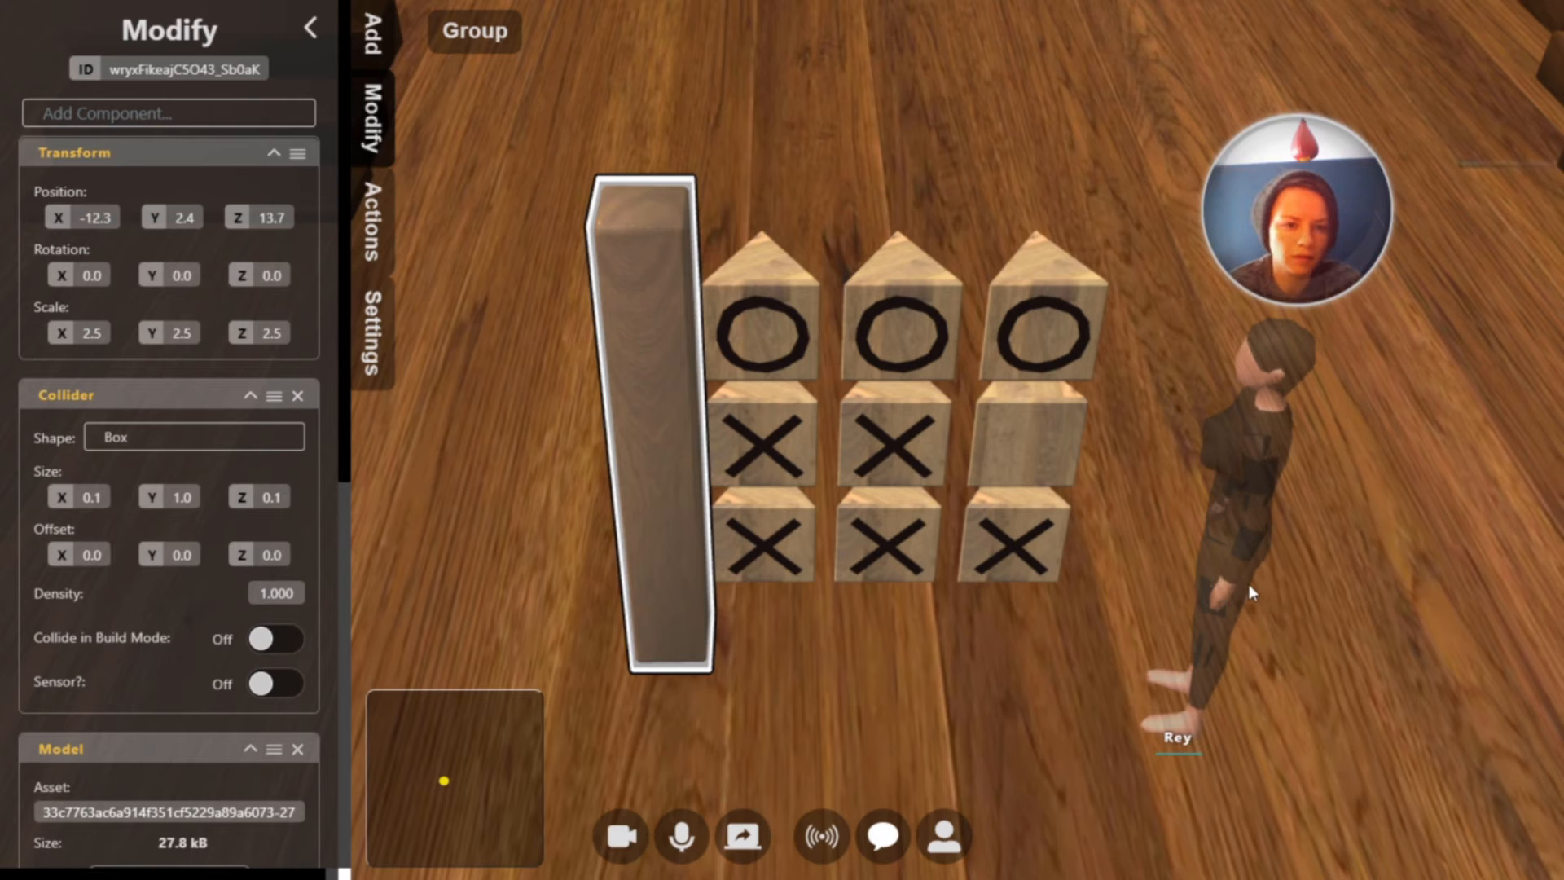
Place a copy of the post beside the right column of blocks and give it the left post's exact Z position
{"action": "key", "text": "ctrl+v"}
{"action": "left_click_drag", "start_coordinate": [1293, 413], "coordinate": [1155, 375]}
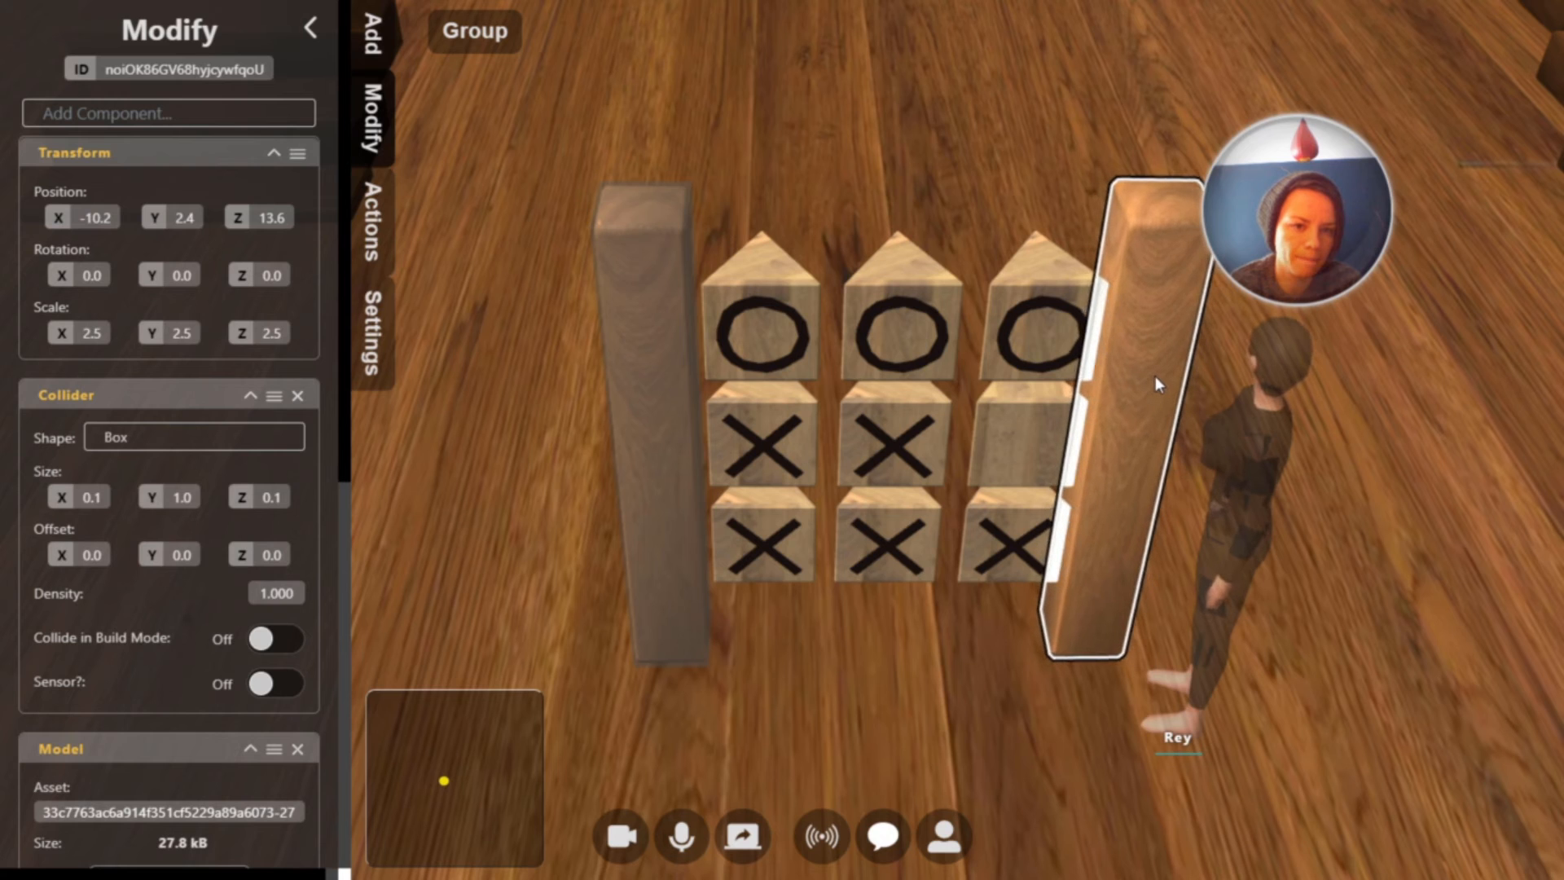
{"action": "left_click", "coordinate": [689, 376]}
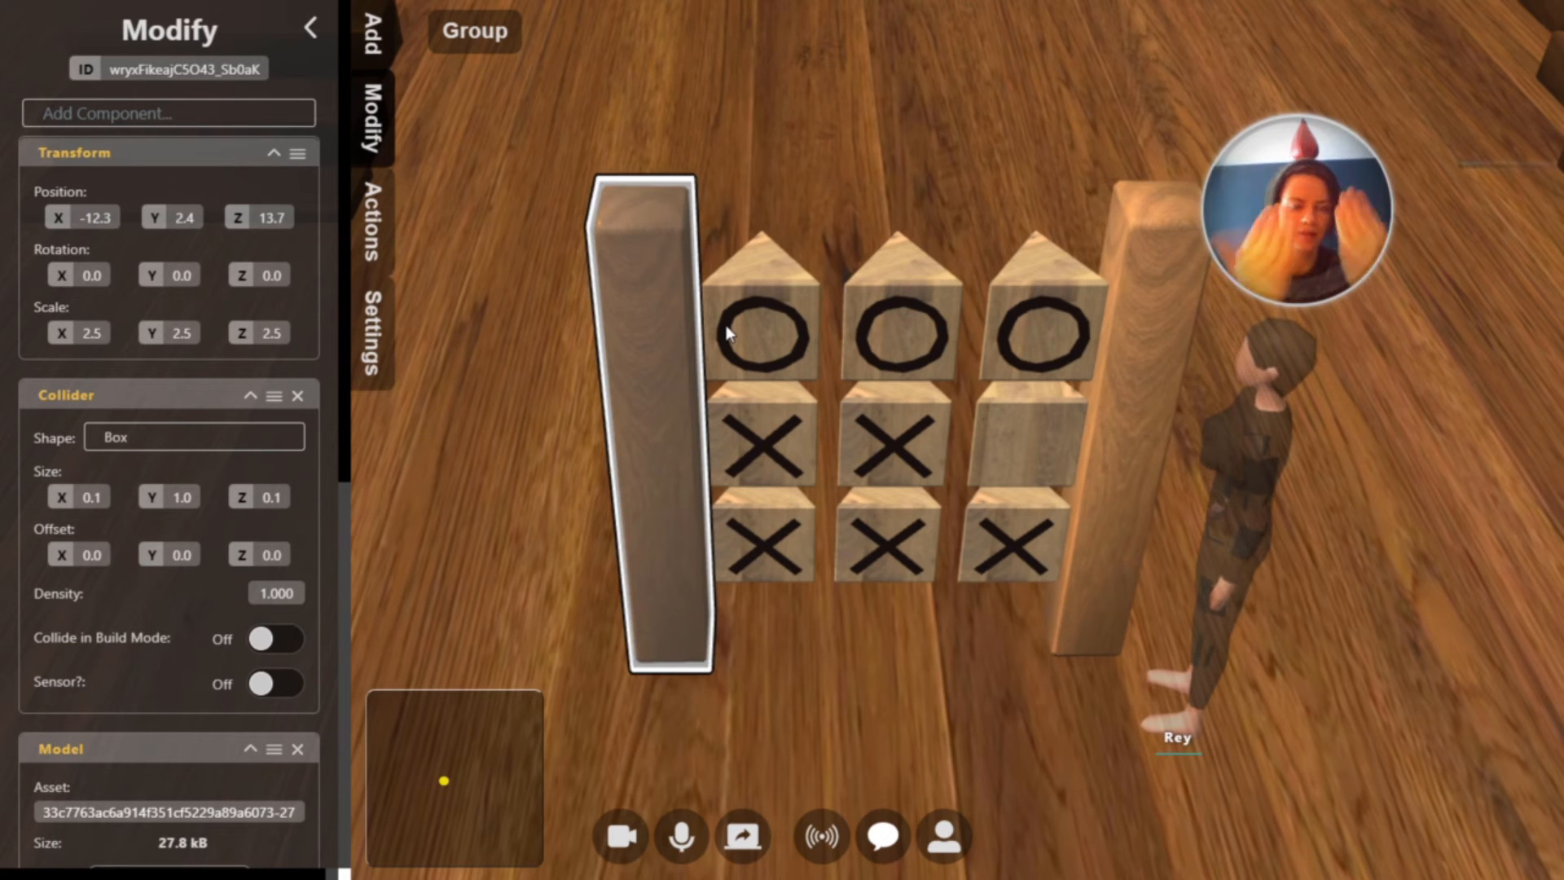
{"action": "left_click", "coordinate": [272, 218]}
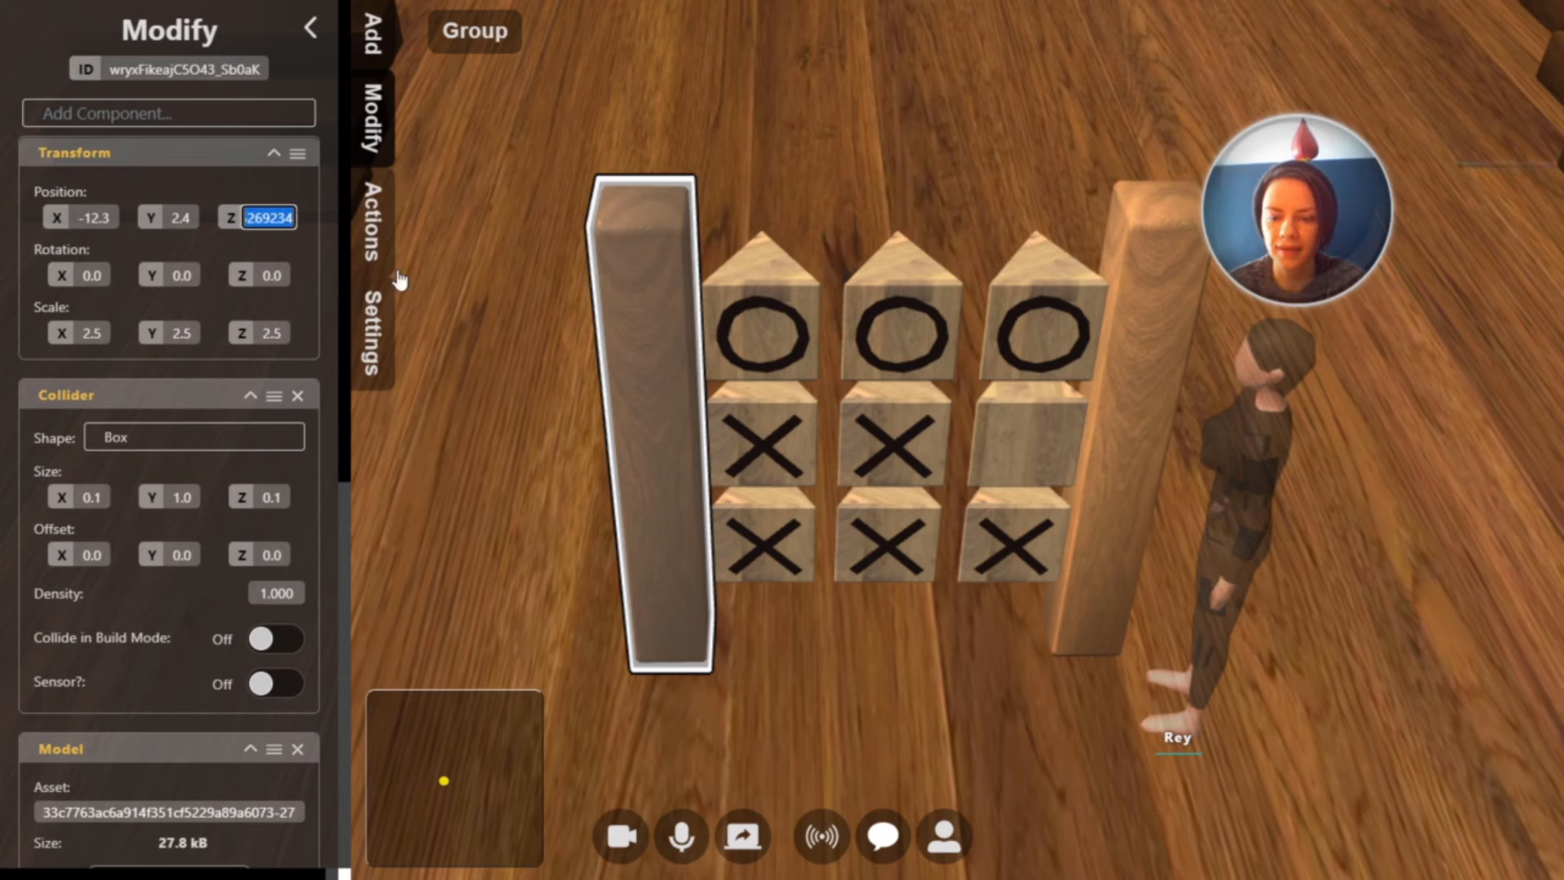
{"action": "left_click", "coordinate": [1124, 333]}
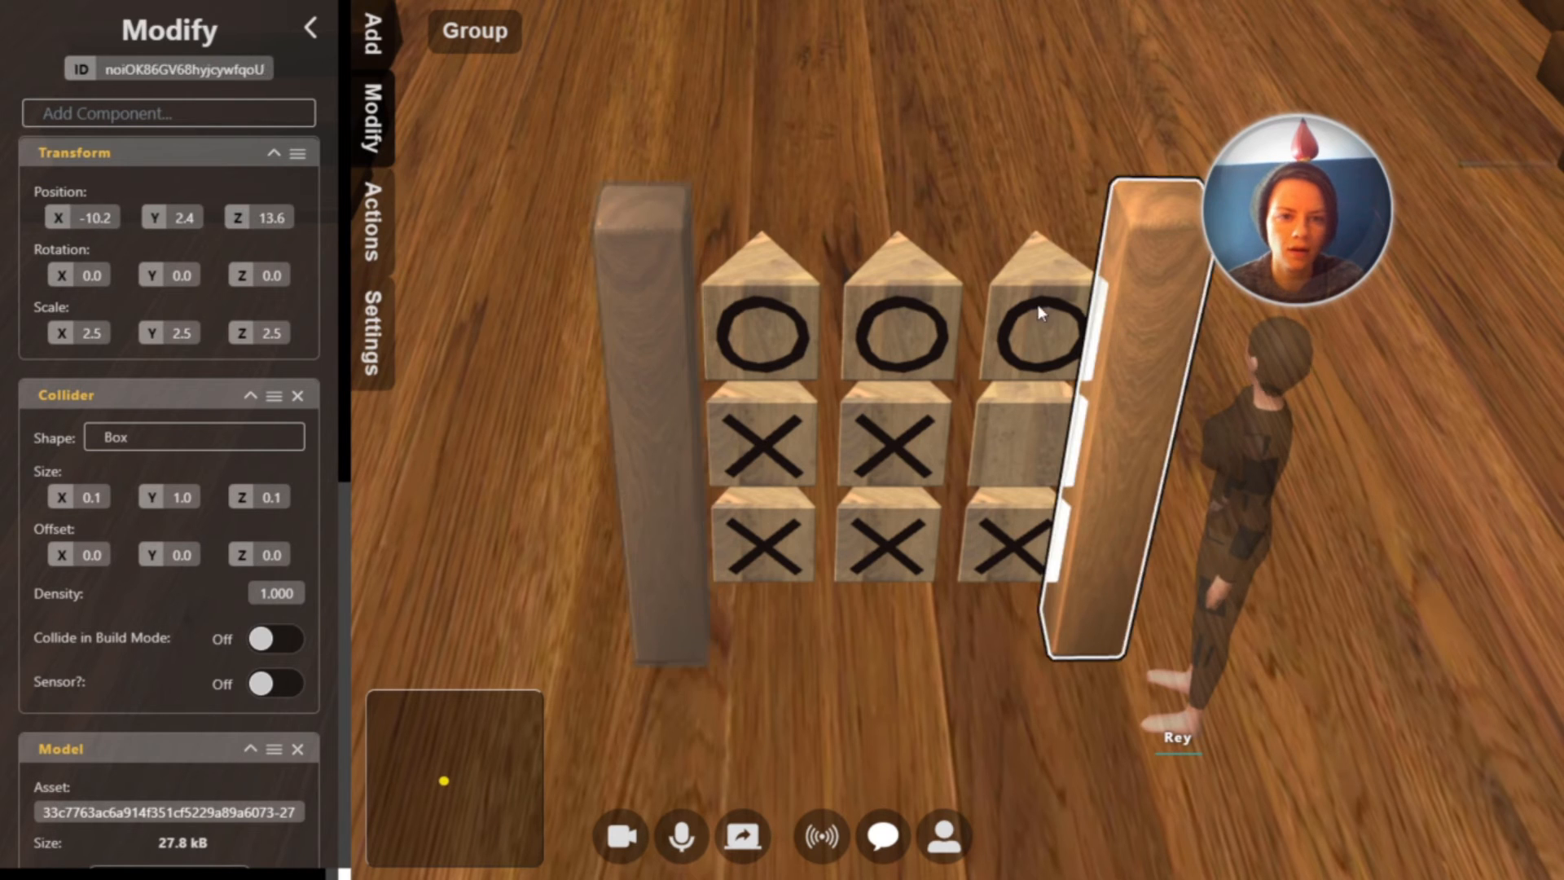
{"action": "left_click", "coordinate": [268, 219]}
{"action": "key", "text": "ctrl+v"}
{"action": "key", "text": "Return"}
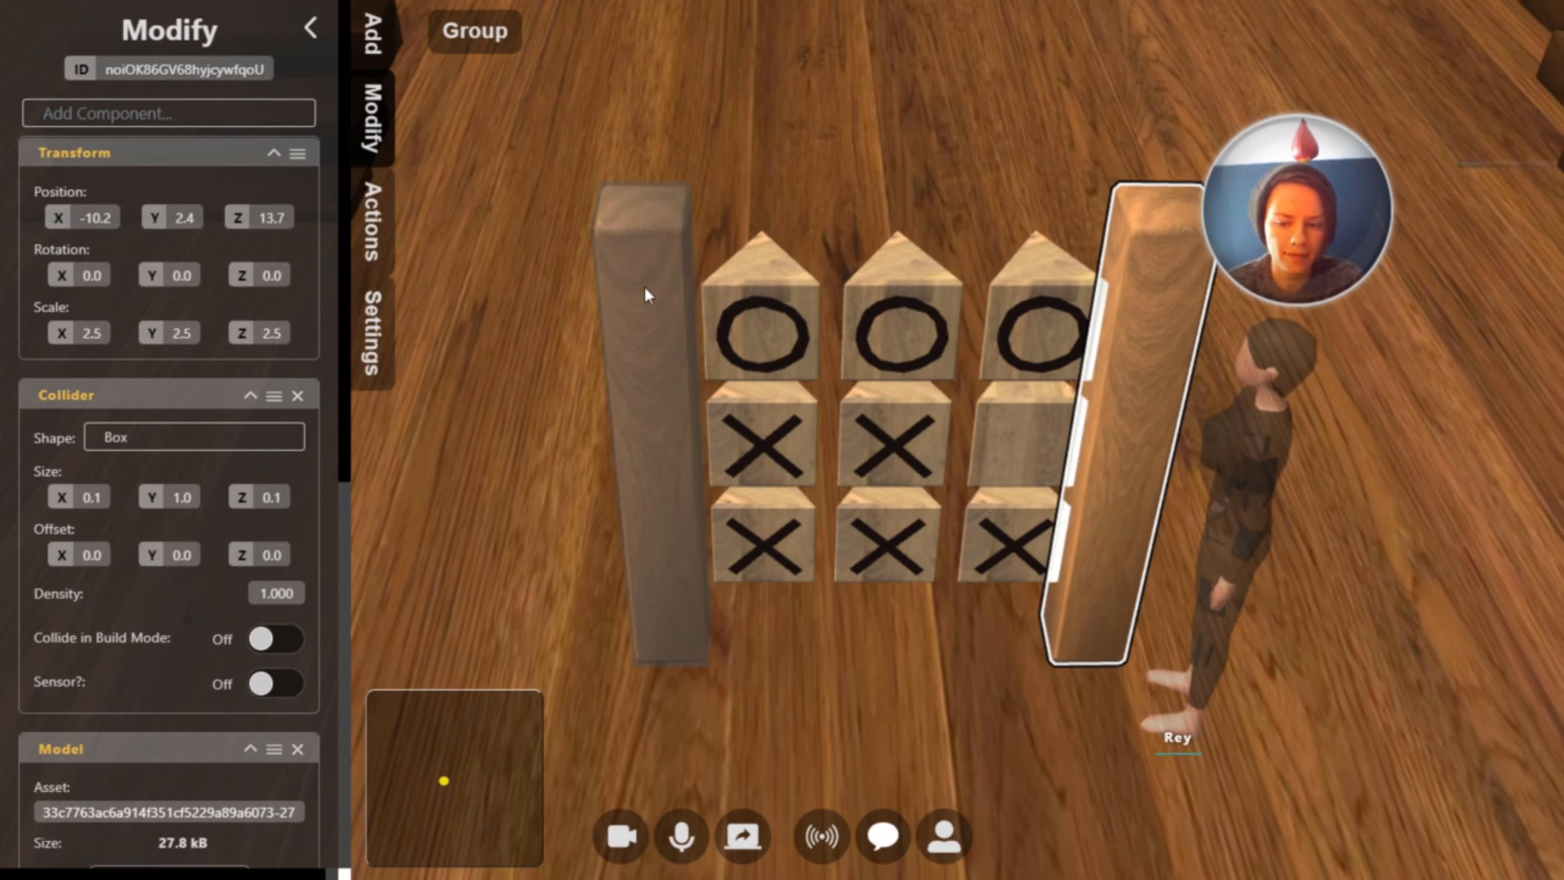
Make another copy of the left post and set its Z rotation to 1.57 so it lies horizontally
{"action": "left_click", "coordinate": [635, 255]}
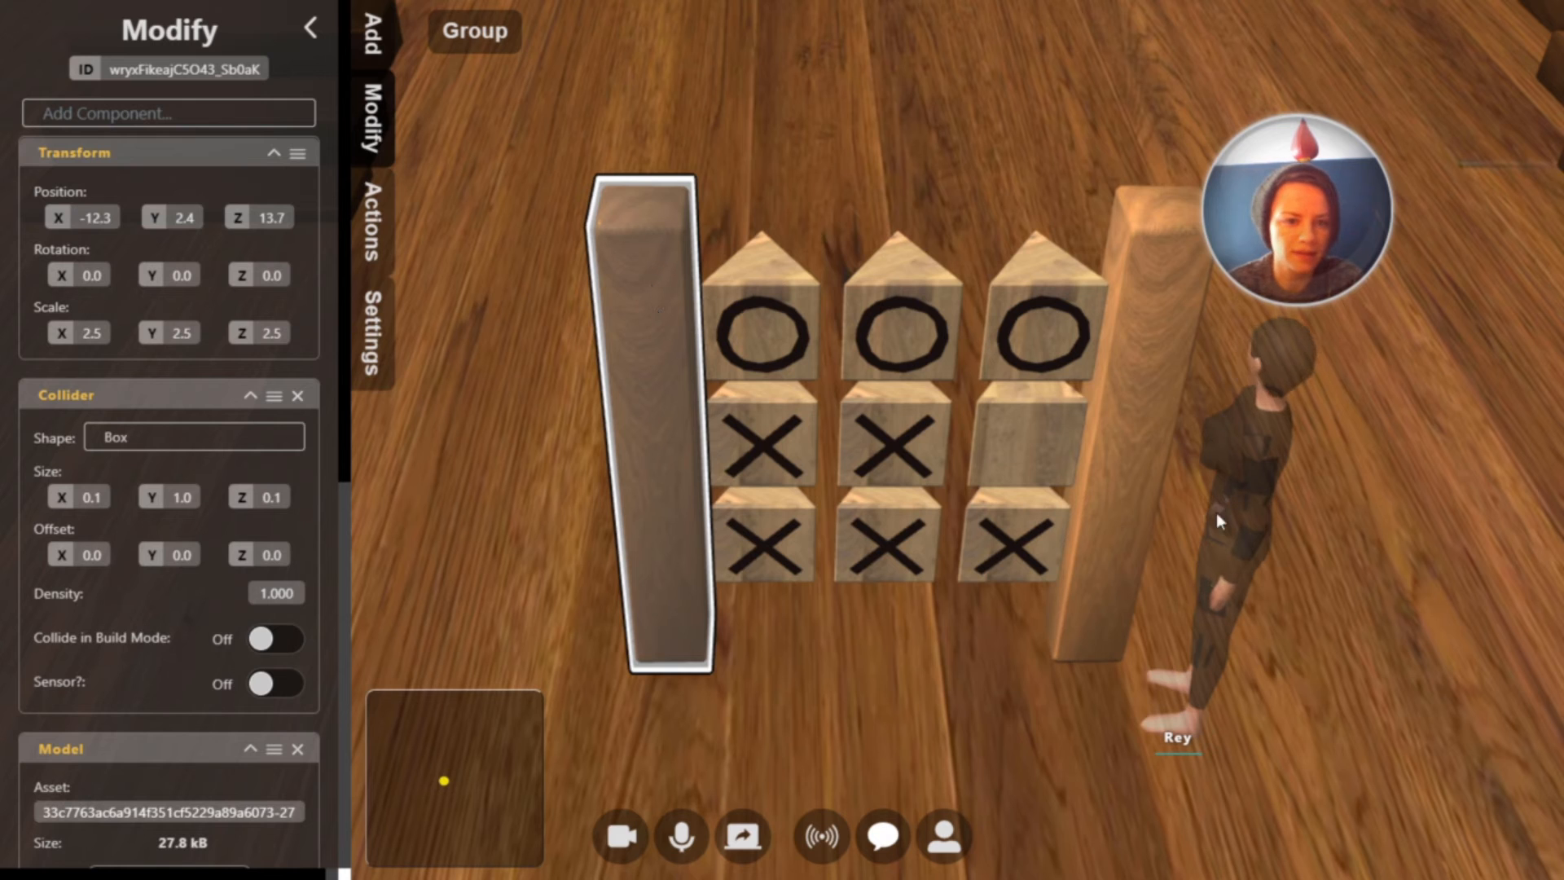
{"action": "left_click", "coordinate": [1275, 345]}
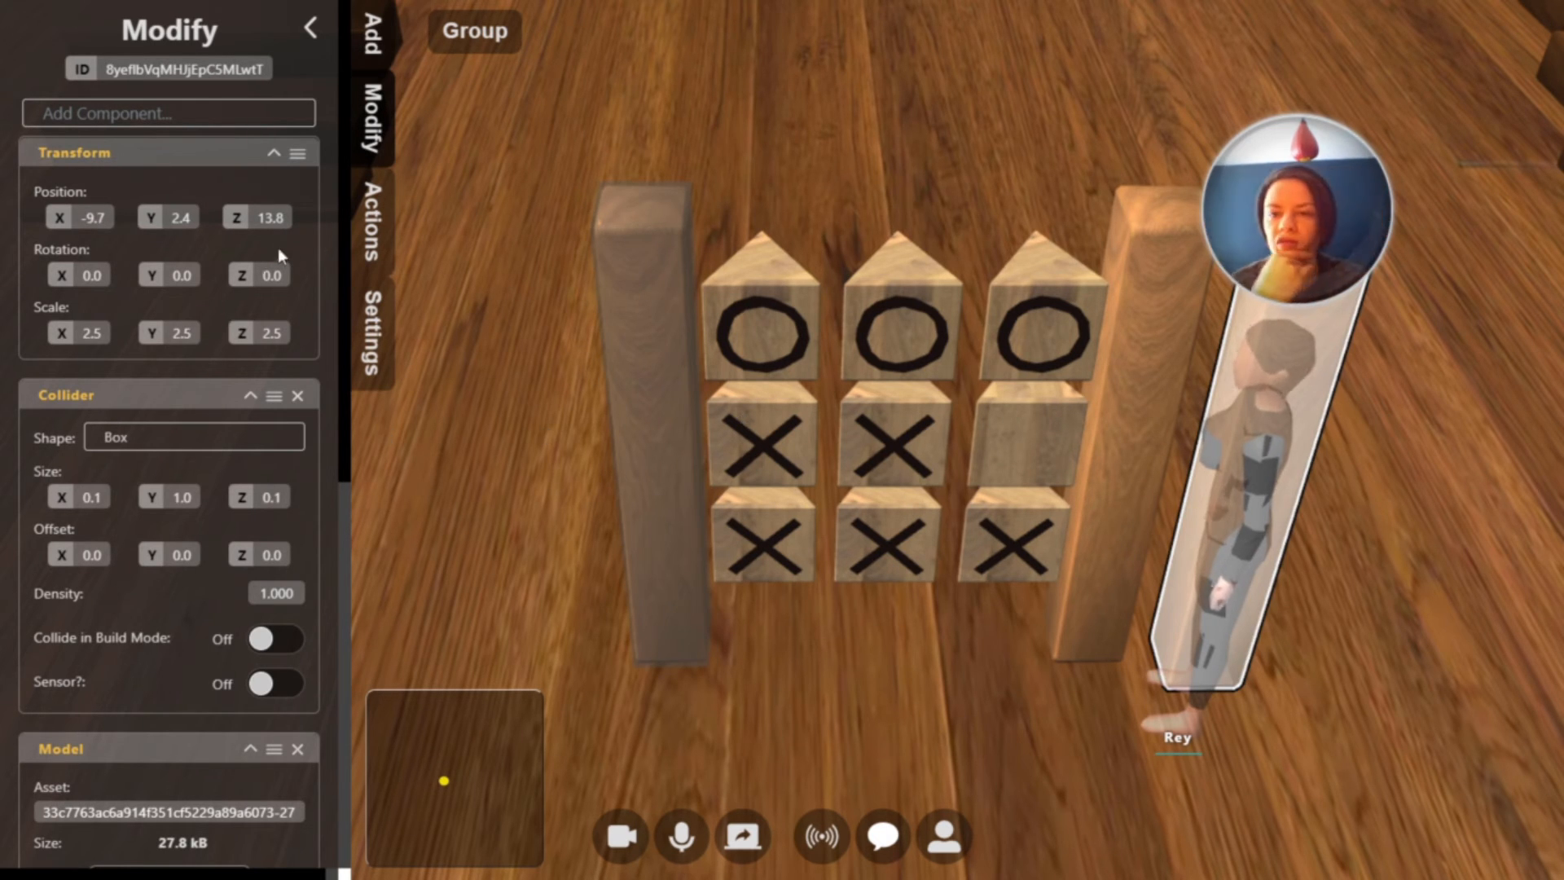
{"action": "left_click", "coordinate": [273, 278]}
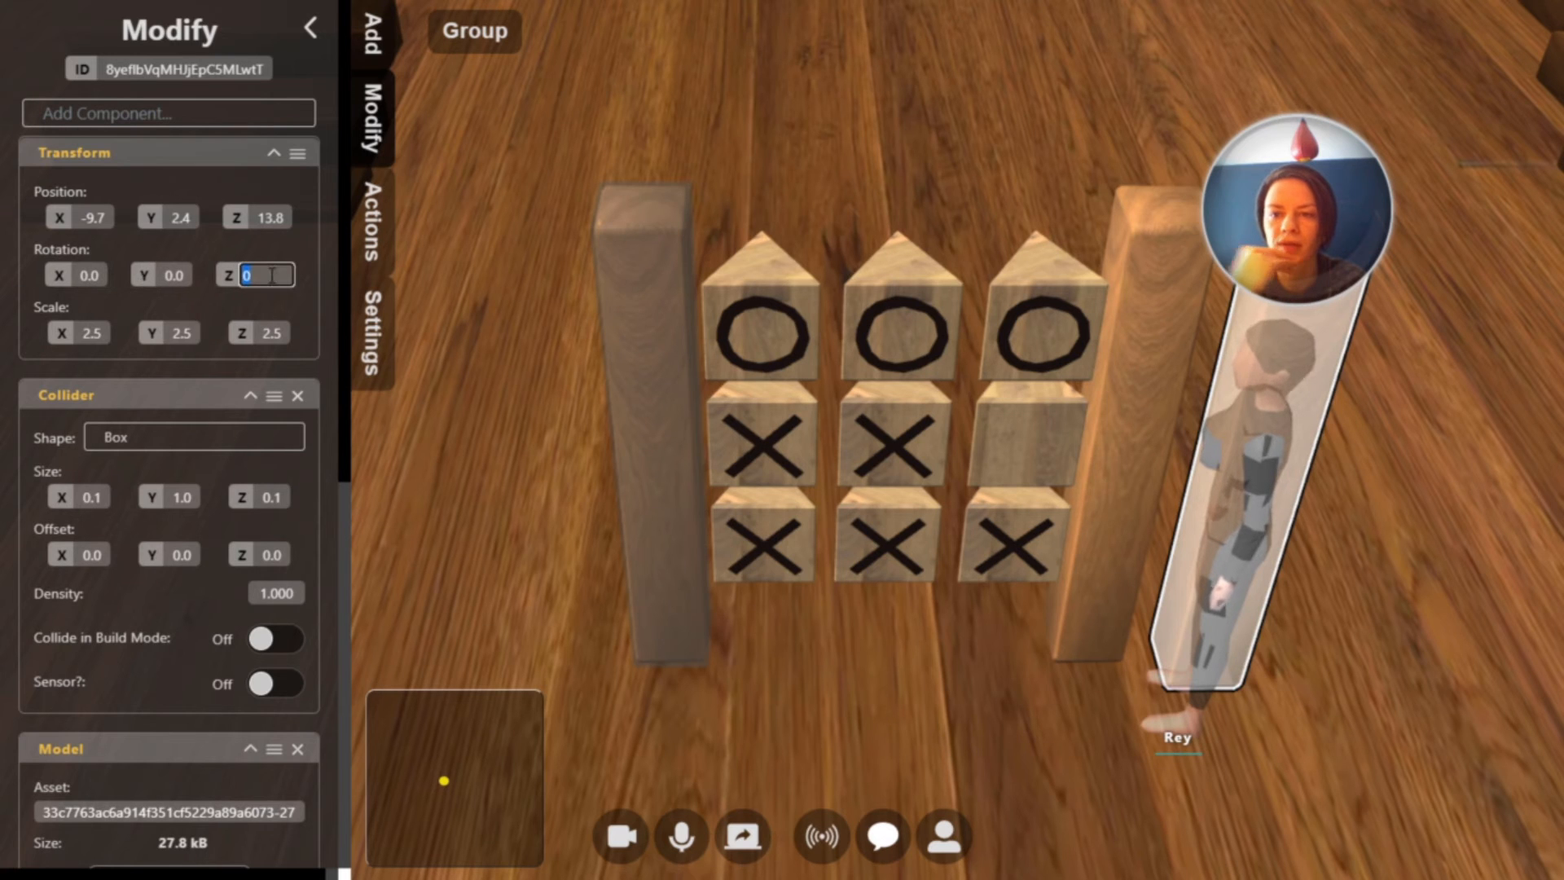
{"action": "type", "text": "1.57"}
{"action": "key", "text": "Return"}
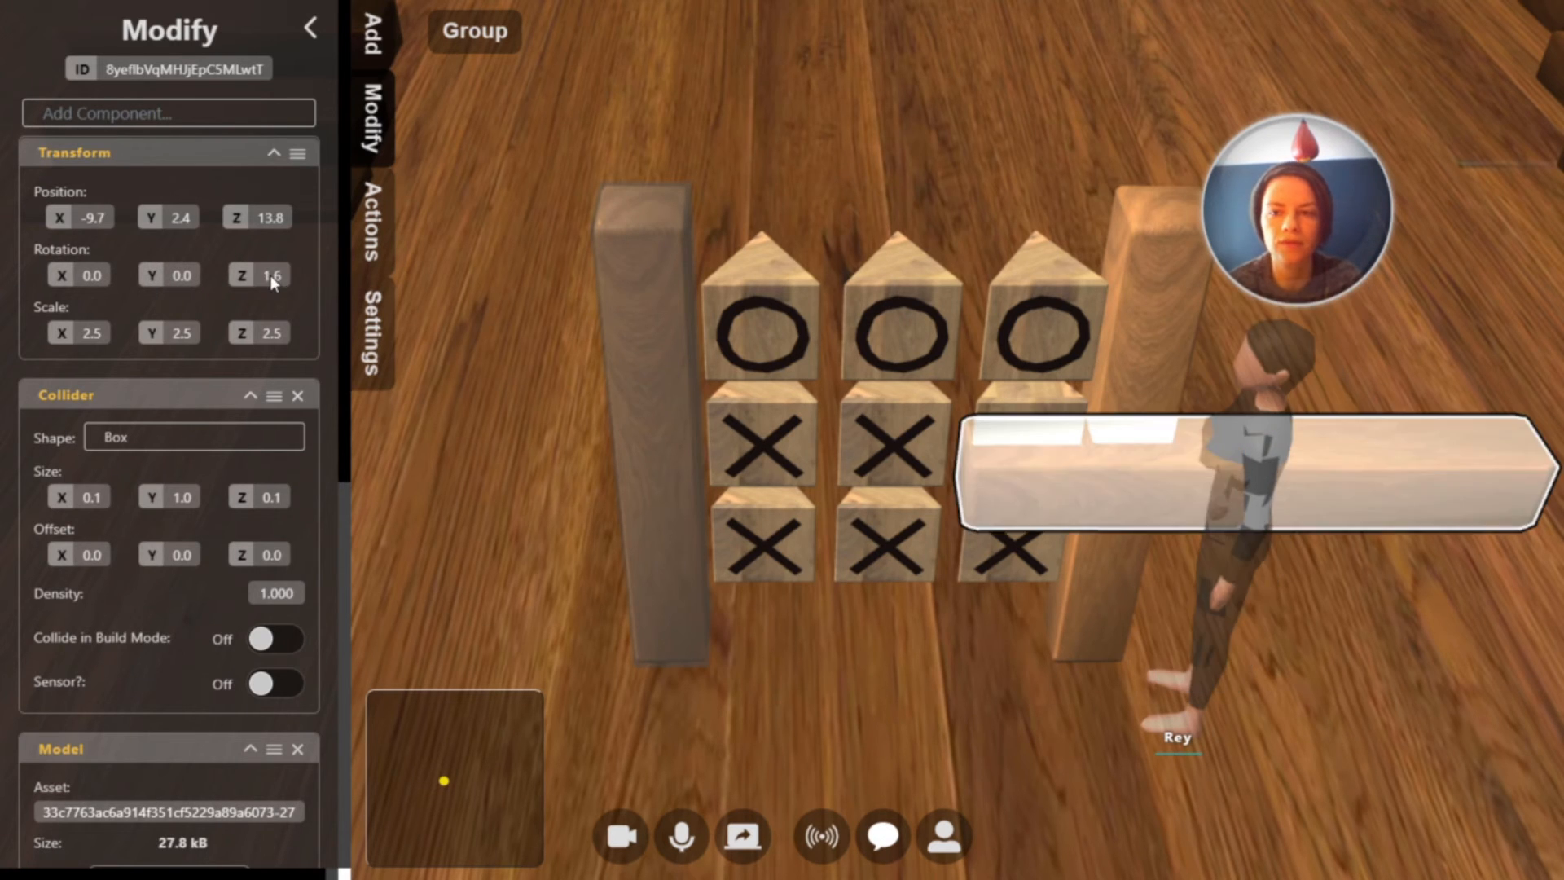
Move the horizontal post across the bottom of the two uprights and place a copy of it across their top
{"action": "left_click_drag", "start_coordinate": [1058, 471], "coordinate": [715, 449]}
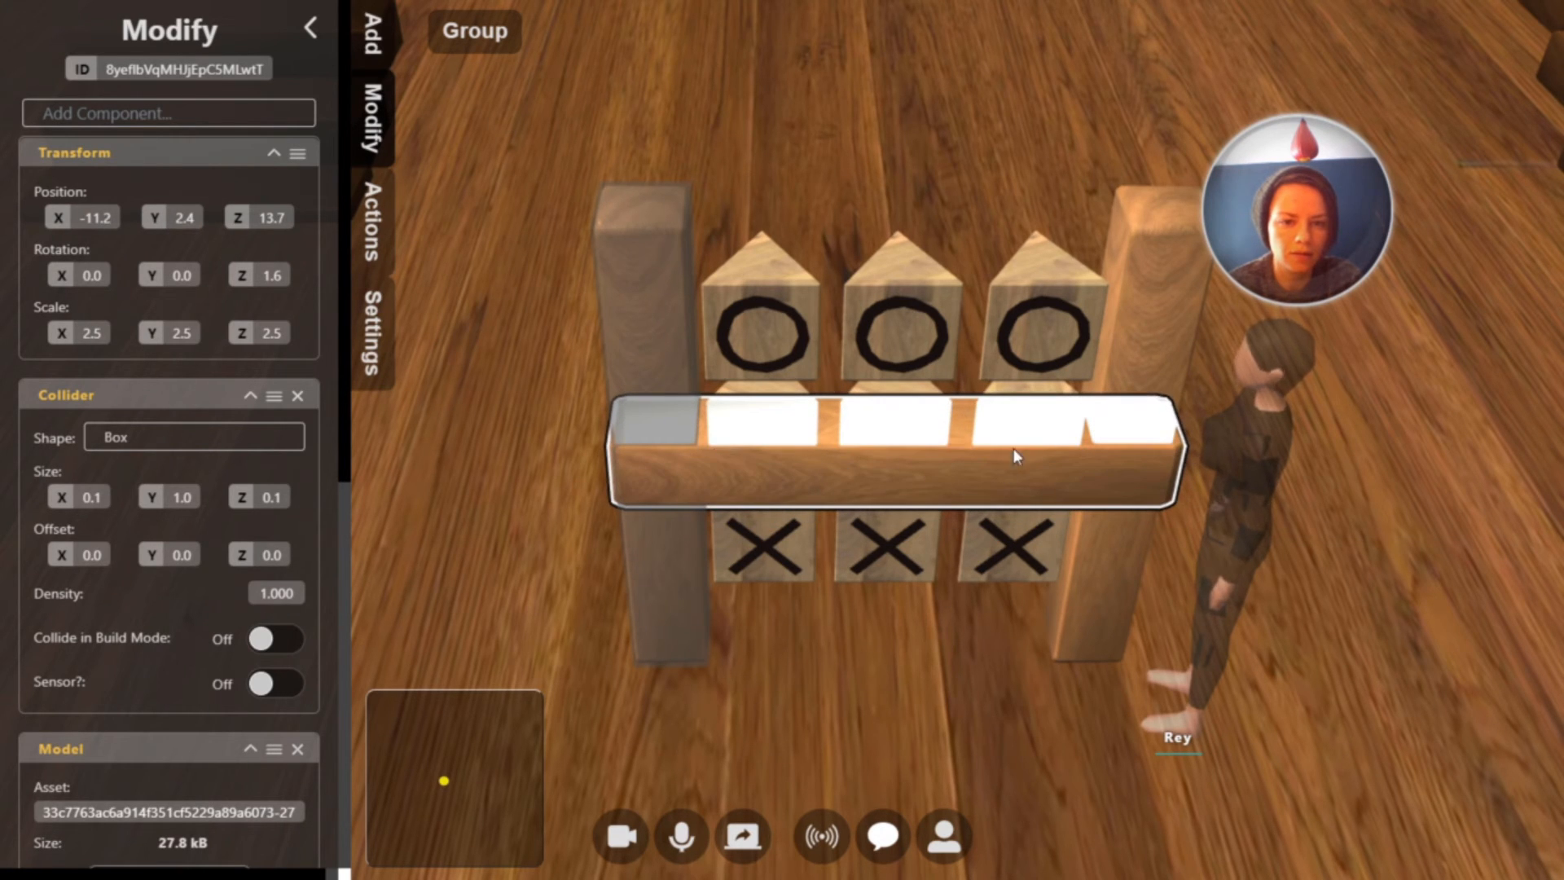
{"action": "left_click_drag", "start_coordinate": [1119, 475], "coordinate": [1086, 637]}
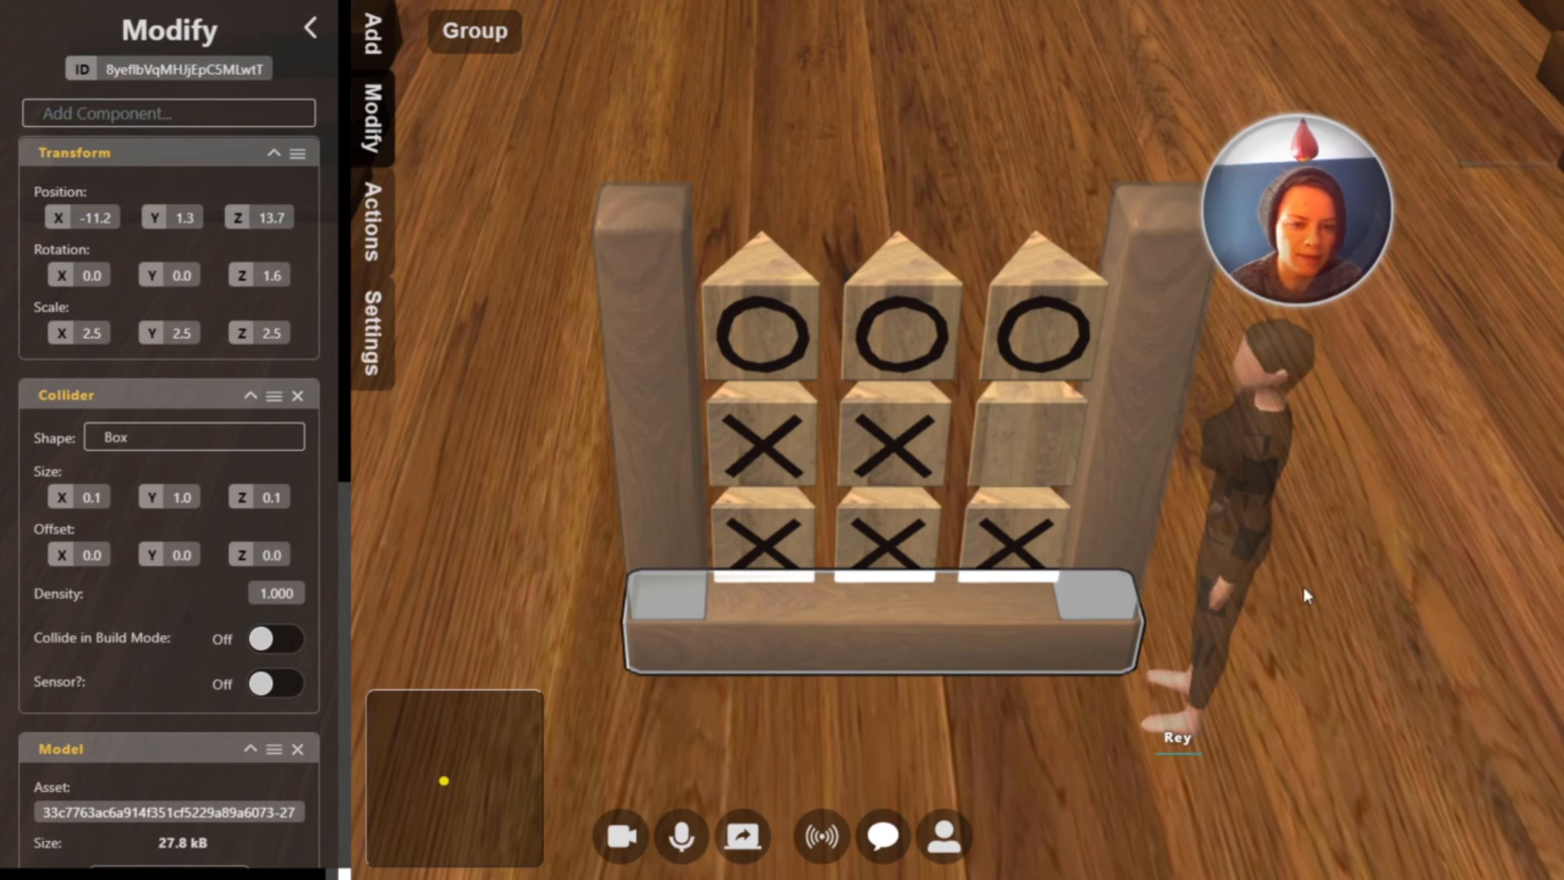
{"action": "key", "text": "ctrl+v"}
{"action": "left_click_drag", "start_coordinate": [1317, 639], "coordinate": [1151, 265]}
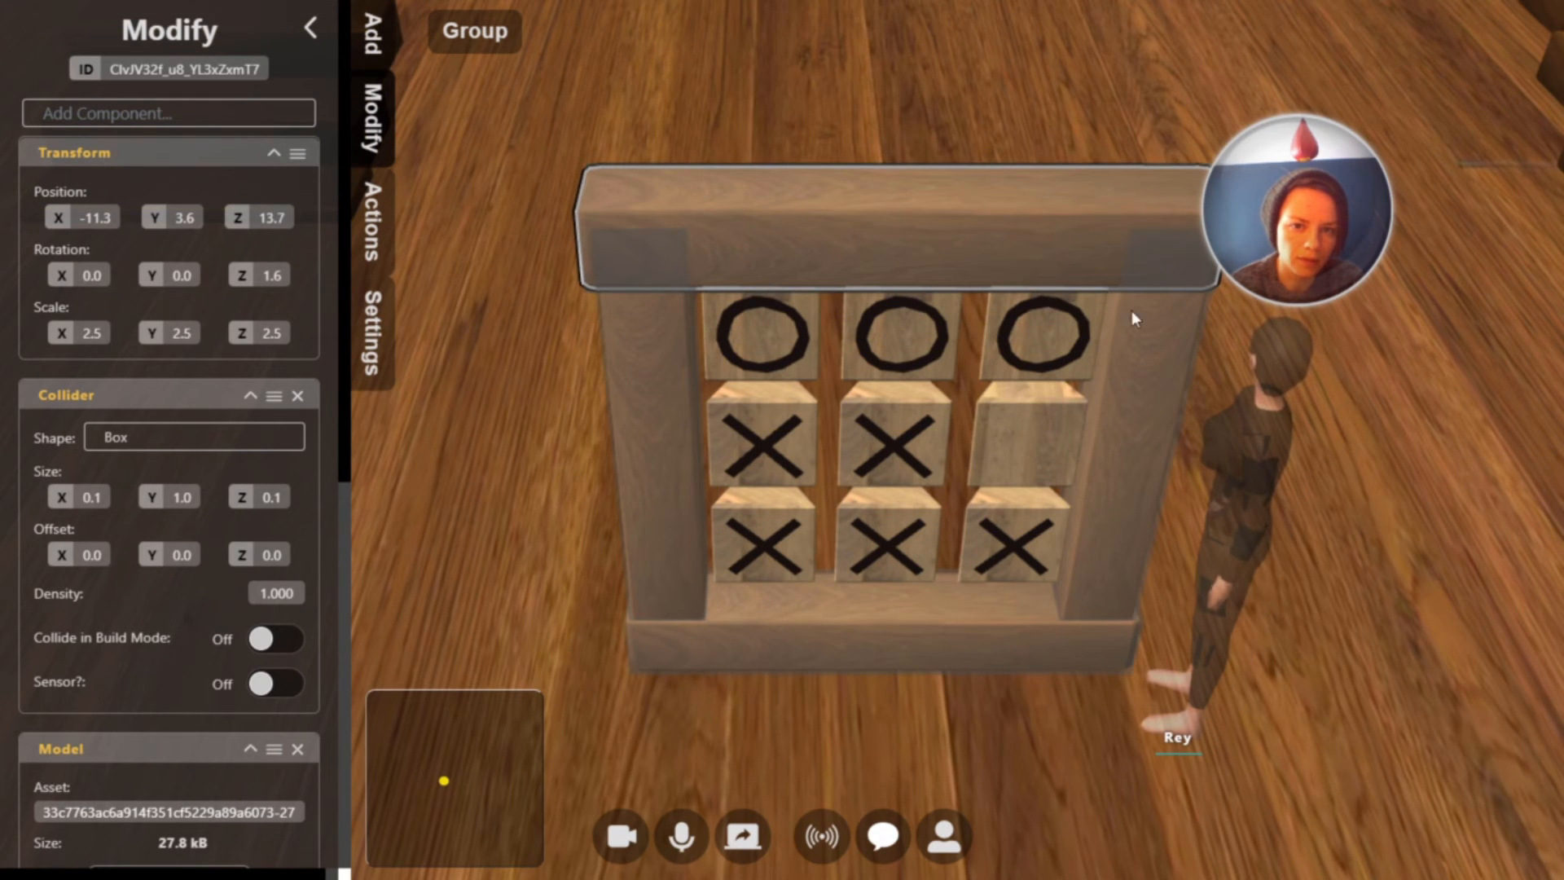
{"action": "left_click", "coordinate": [1080, 343]}
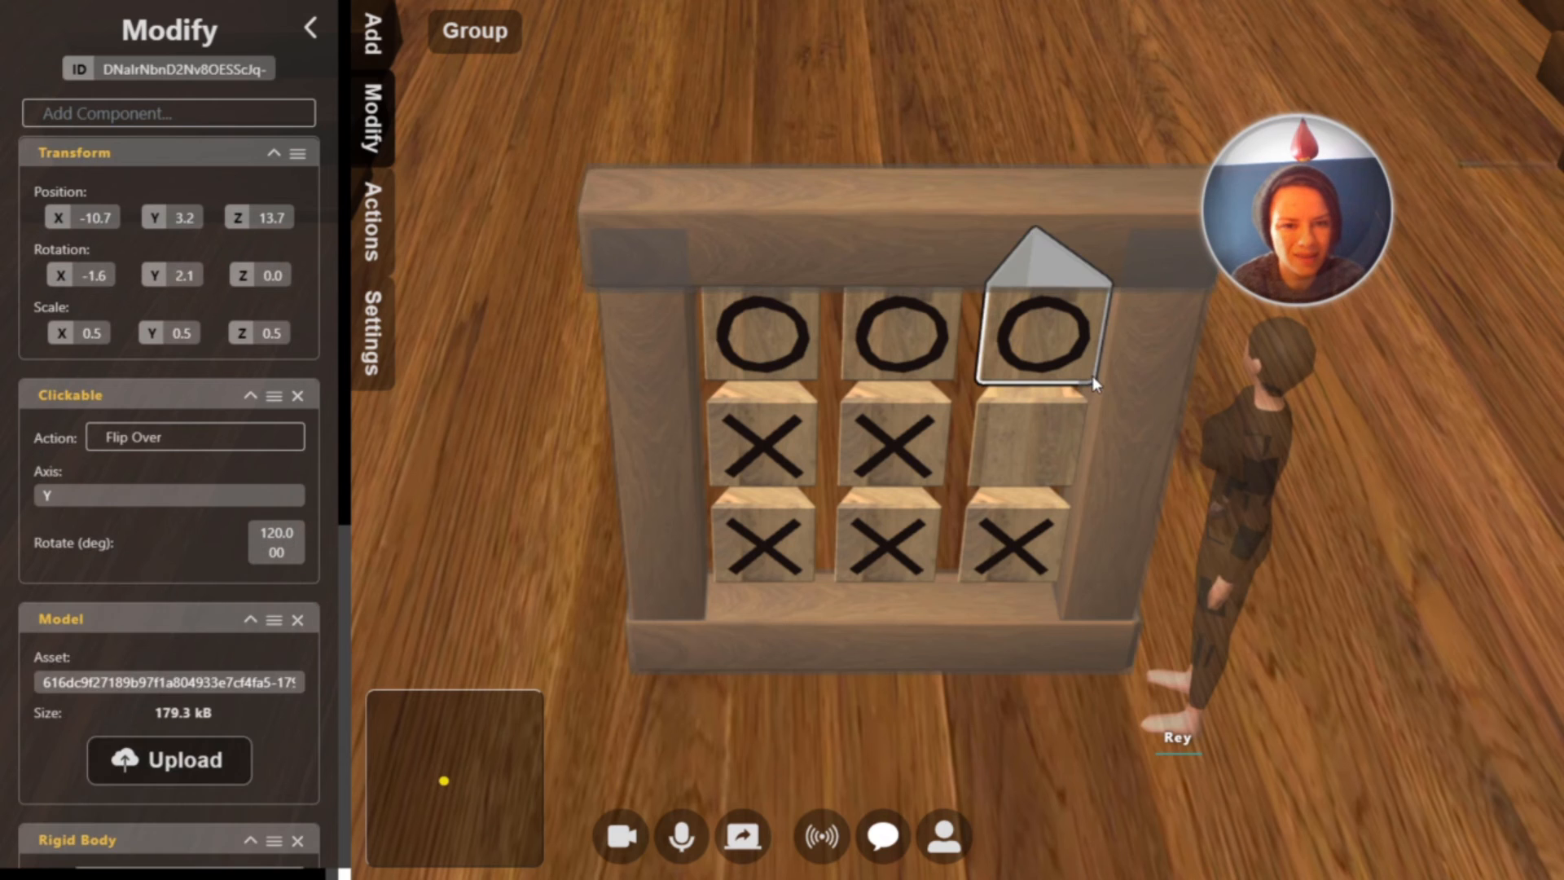
{"action": "left_click", "coordinate": [908, 343], "text": "shift"}
{"action": "left_click", "coordinate": [761, 361], "text": "shift"}
{"action": "left_click", "coordinate": [820, 454], "text": "shift"}
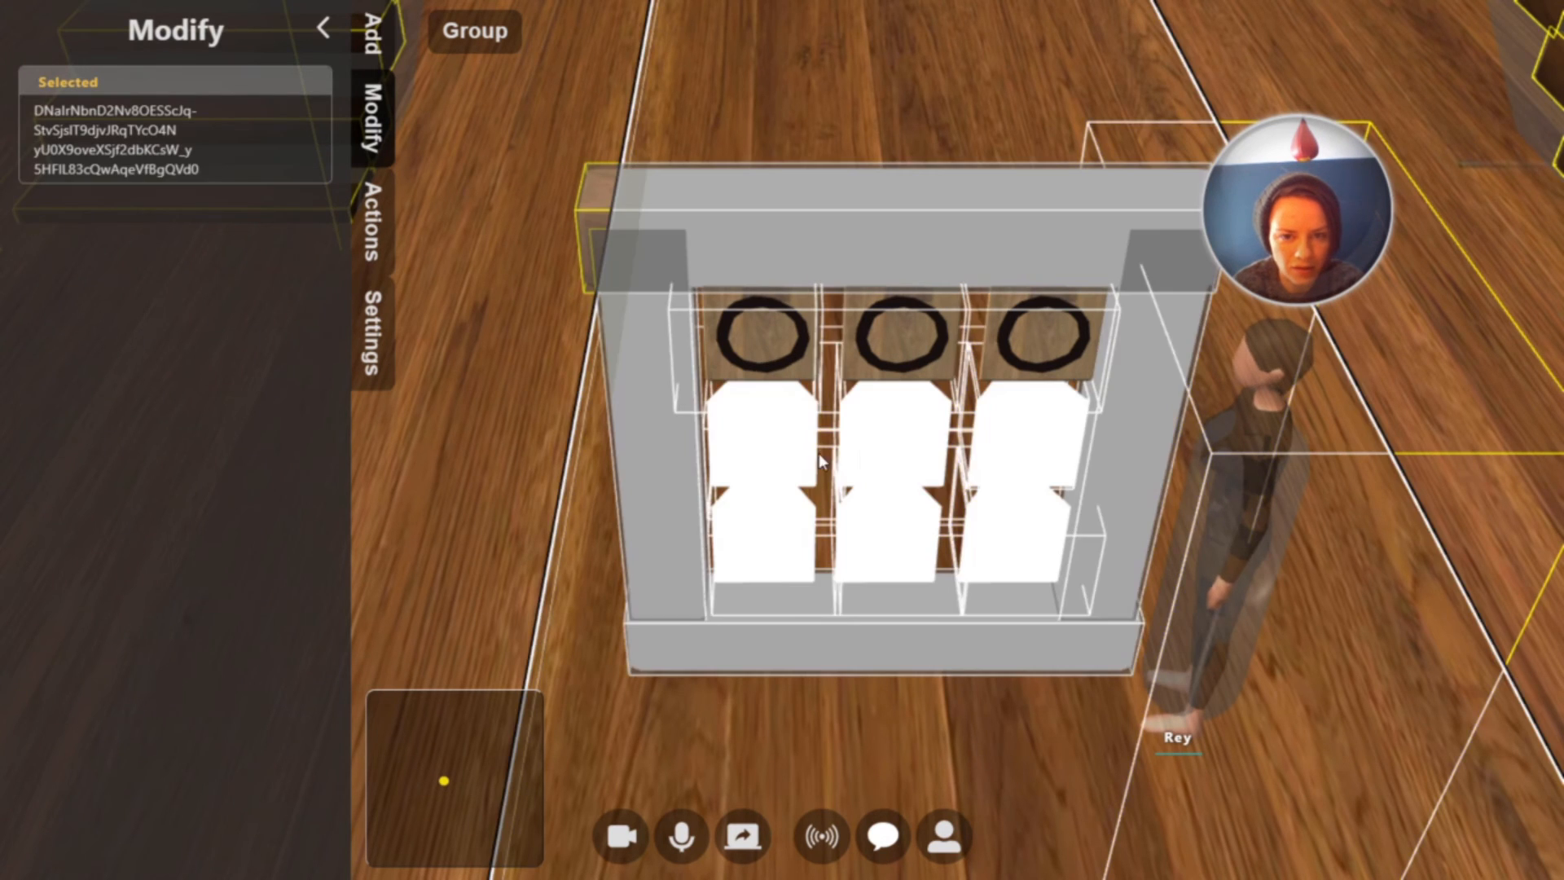
{"action": "left_click", "coordinate": [1022, 443]}
Select all nine blocks together and move them slightly down so they sit centred within the wooden frame
{"action": "left_click", "coordinate": [1006, 549]}
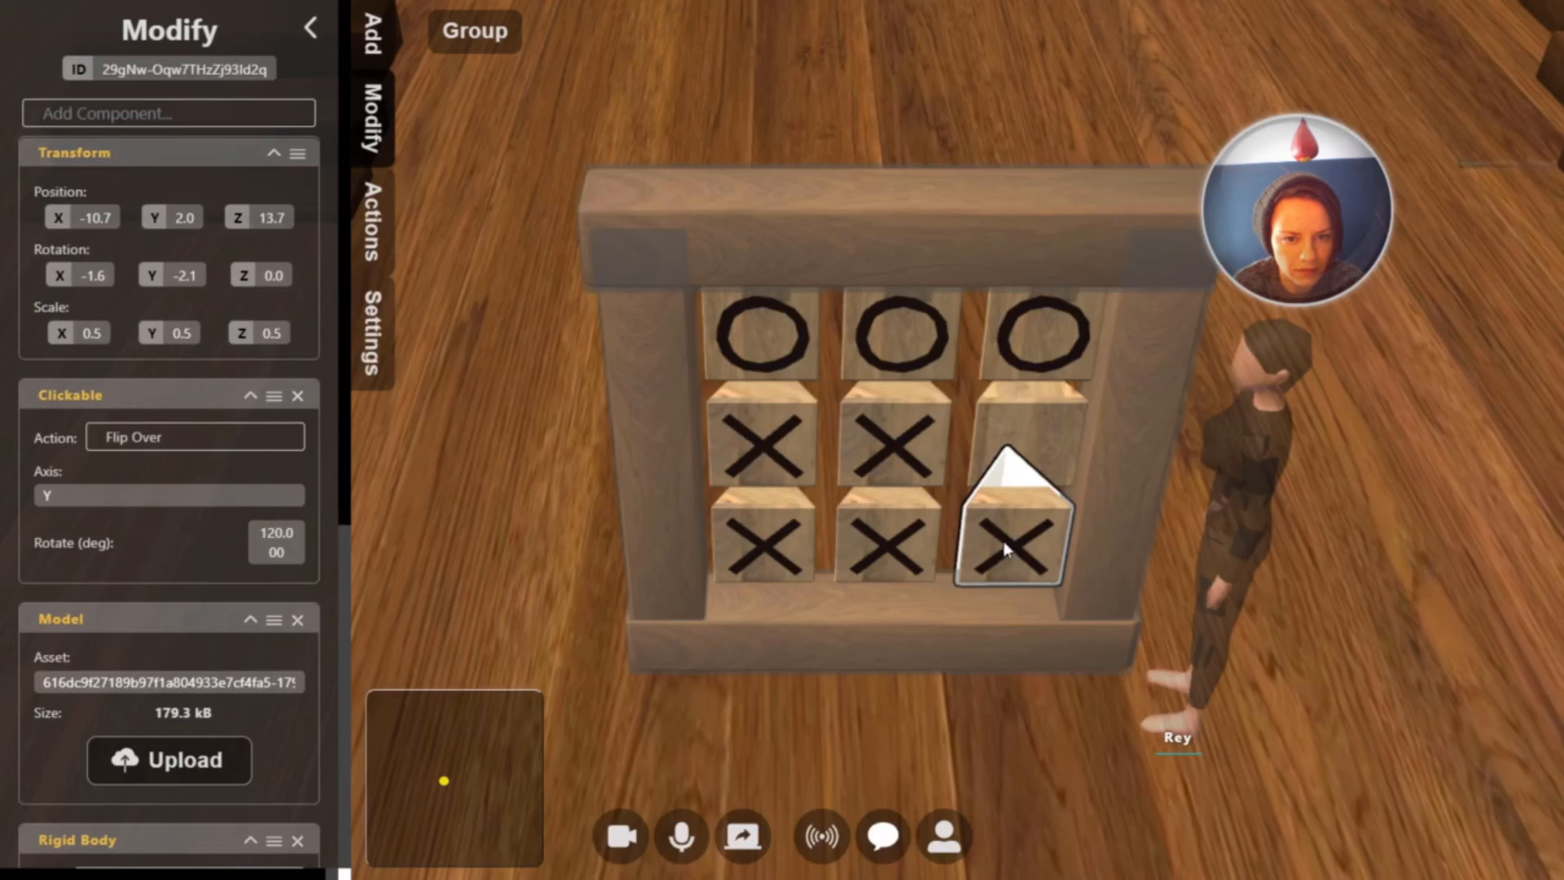
{"action": "left_click", "coordinate": [872, 566], "text": "shift"}
{"action": "left_click", "coordinate": [758, 544], "text": "shift"}
{"action": "left_click", "coordinate": [763, 440], "text": "shift"}
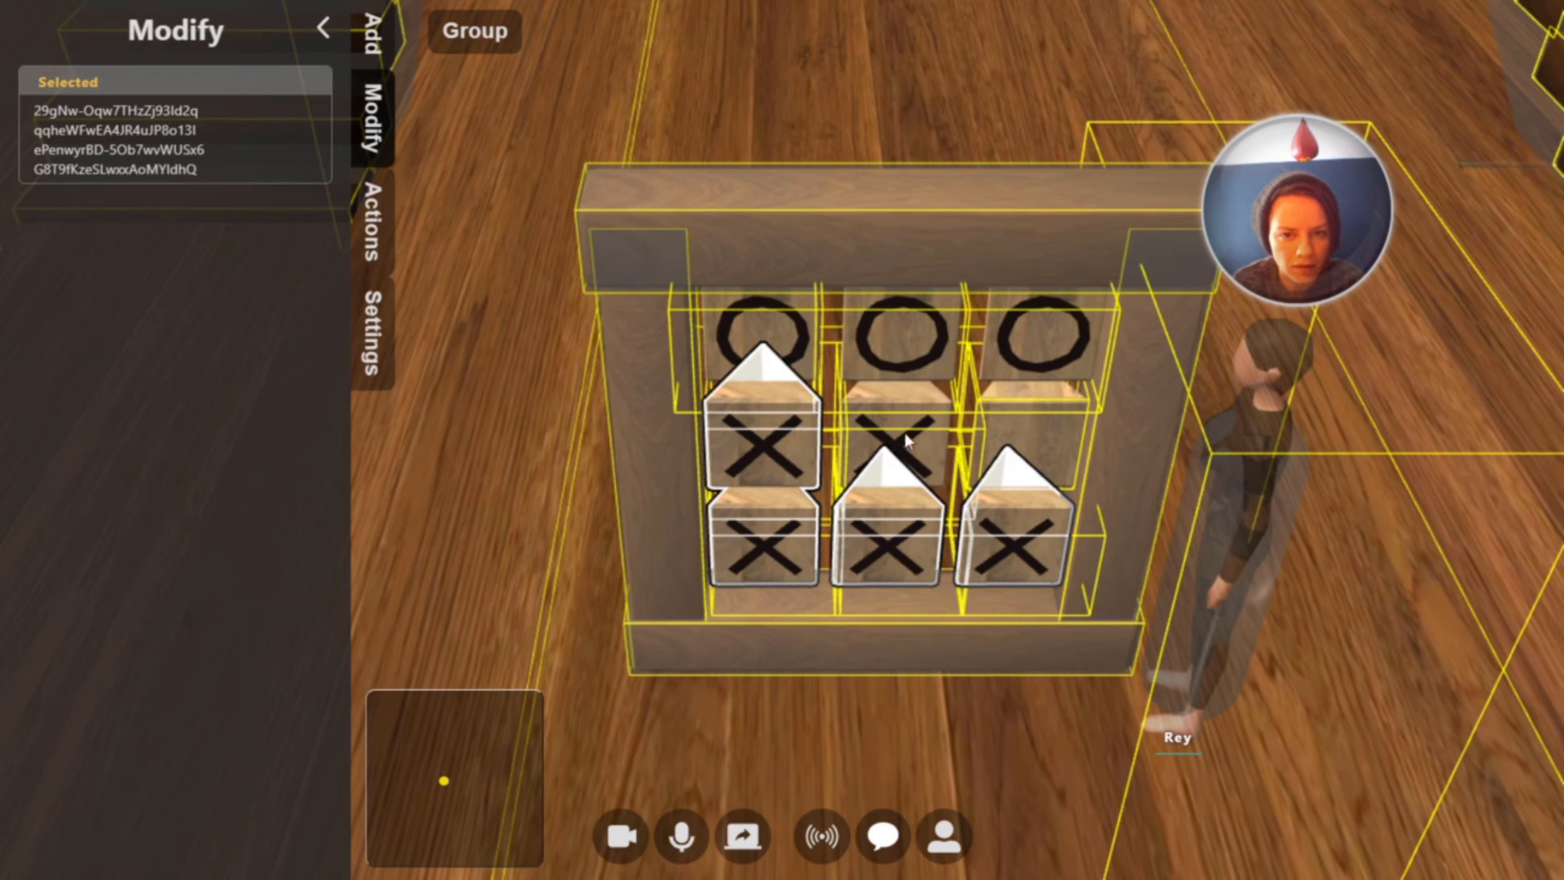
{"action": "left_click", "coordinate": [892, 440], "text": "shift"}
{"action": "left_click", "coordinate": [1008, 425], "text": "shift"}
{"action": "left_click", "coordinate": [1045, 341], "text": "shift"}
{"action": "left_click", "coordinate": [901, 339], "text": "shift"}
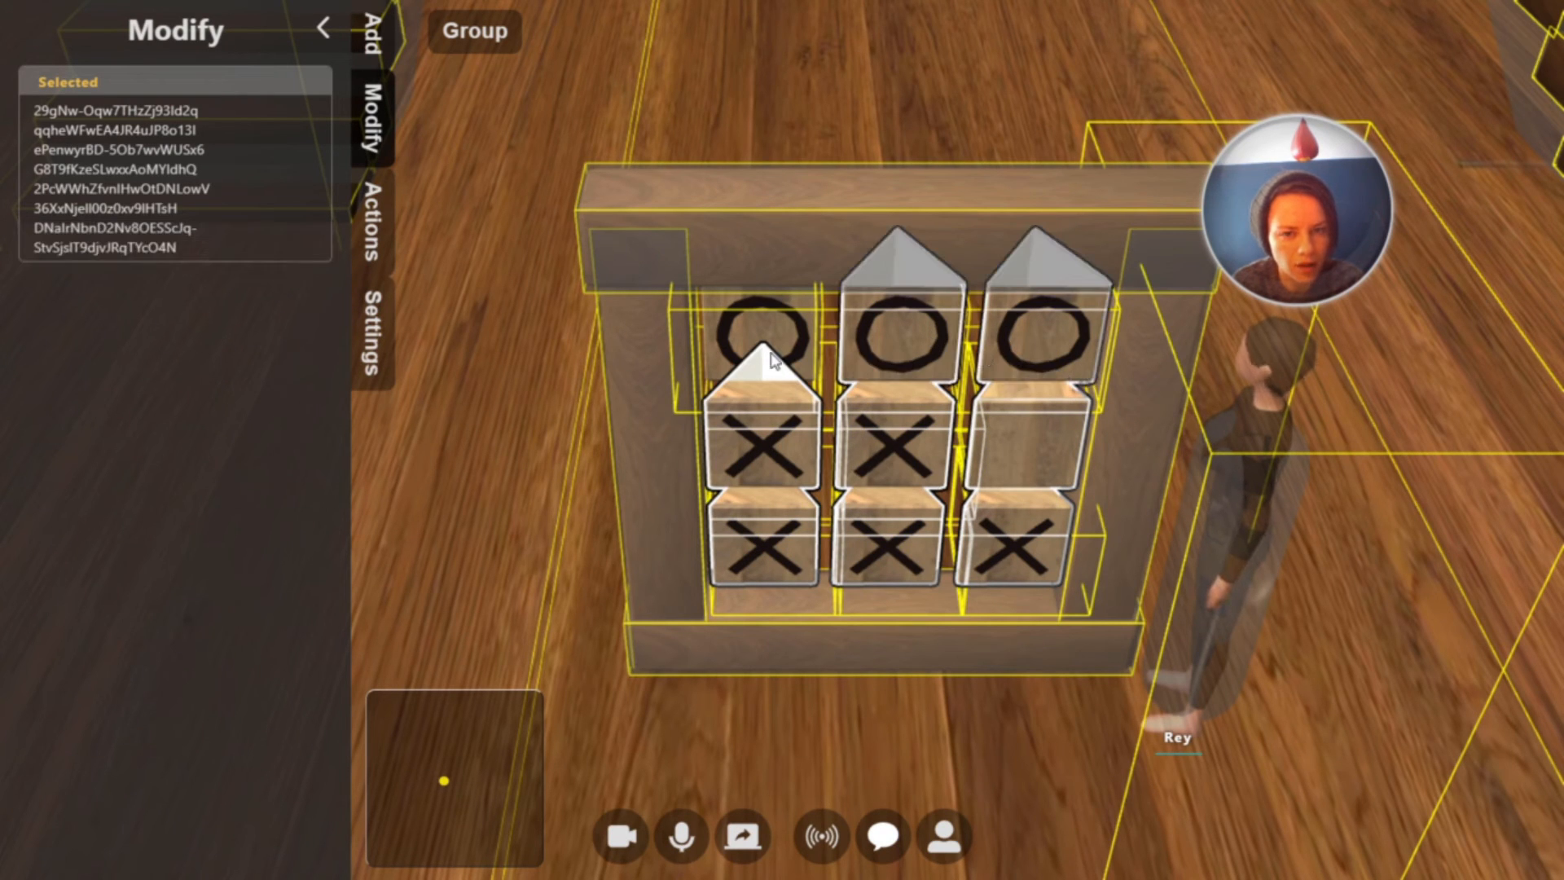
{"action": "left_click", "coordinate": [767, 356], "text": "shift"}
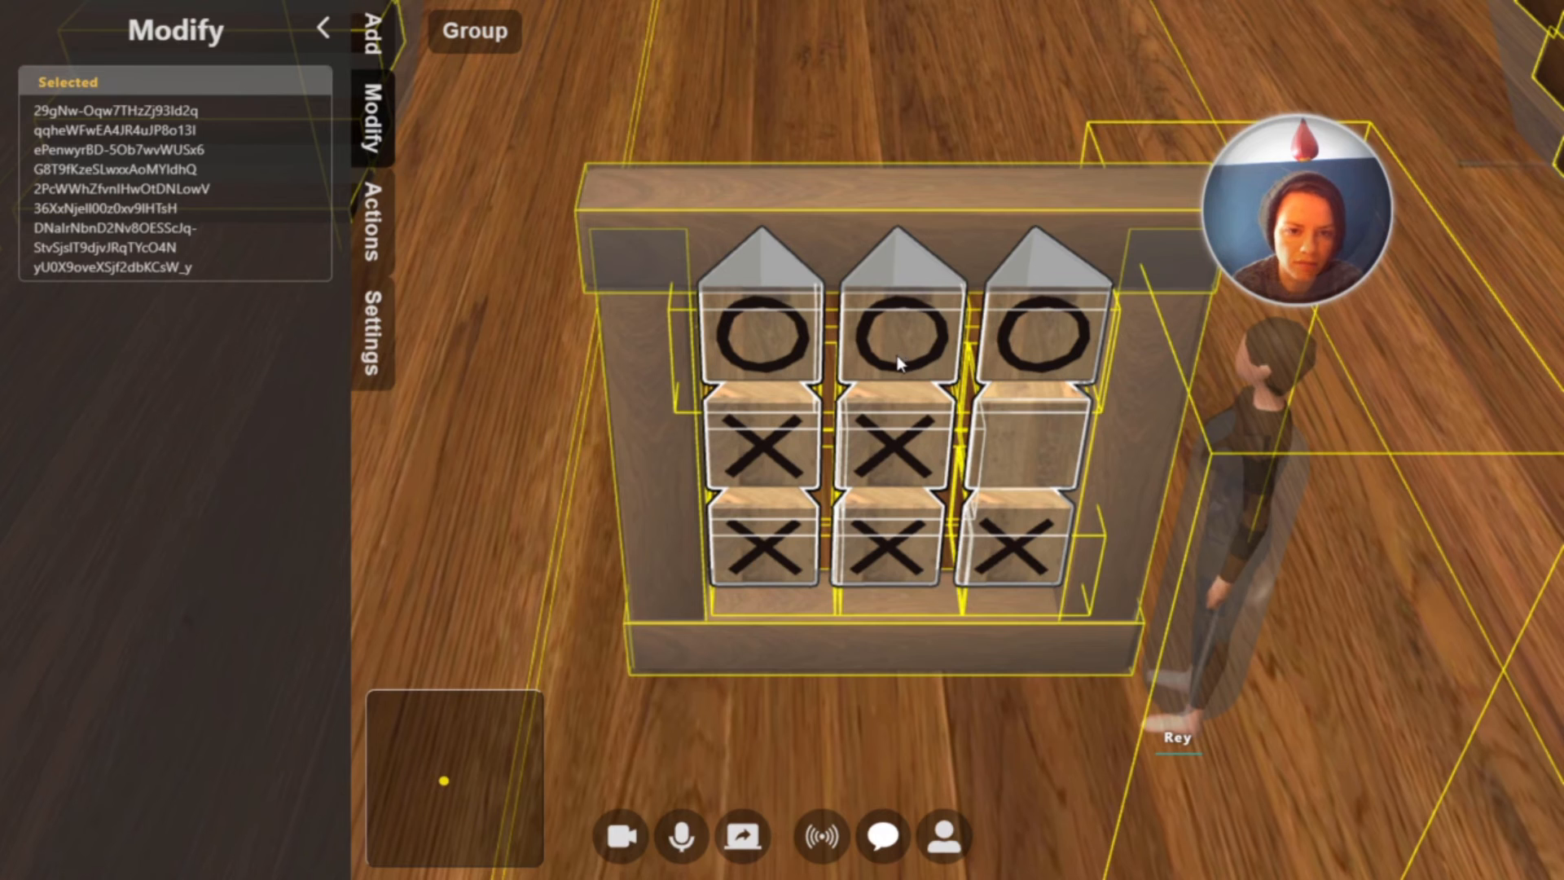
{"action": "left_click_drag", "start_coordinate": [898, 348], "coordinate": [896, 368]}
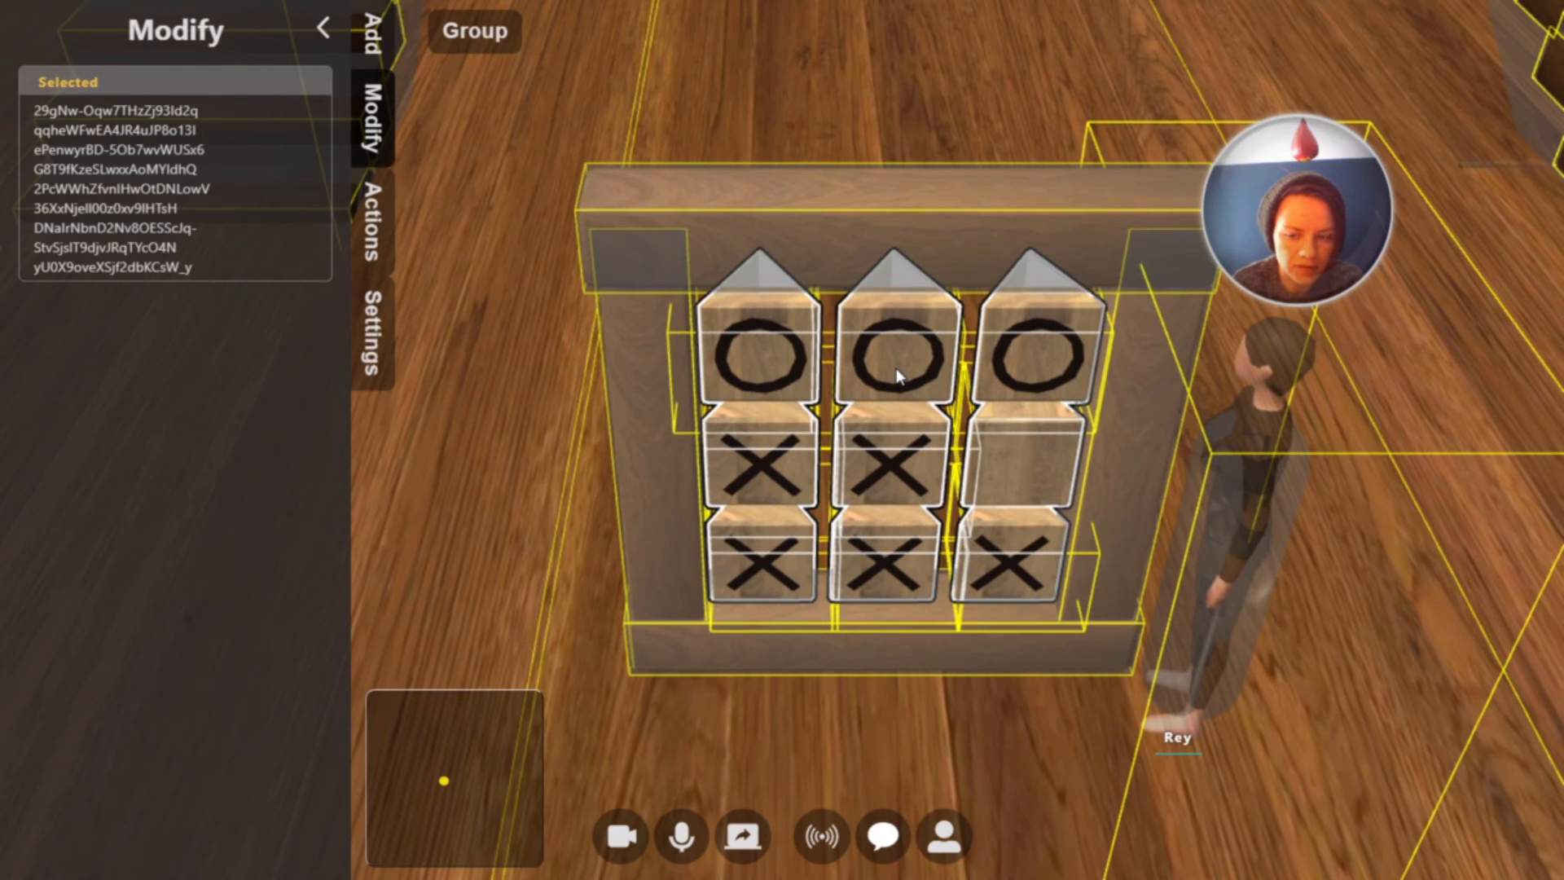
Leave build mode and flip the five X blocks in the middle and bottom rows to their blank sides
{"action": "key", "text": "Tab"}
{"action": "scroll", "coordinate": [996, 460], "scroll_direction": "down", "scroll_amount": 5}
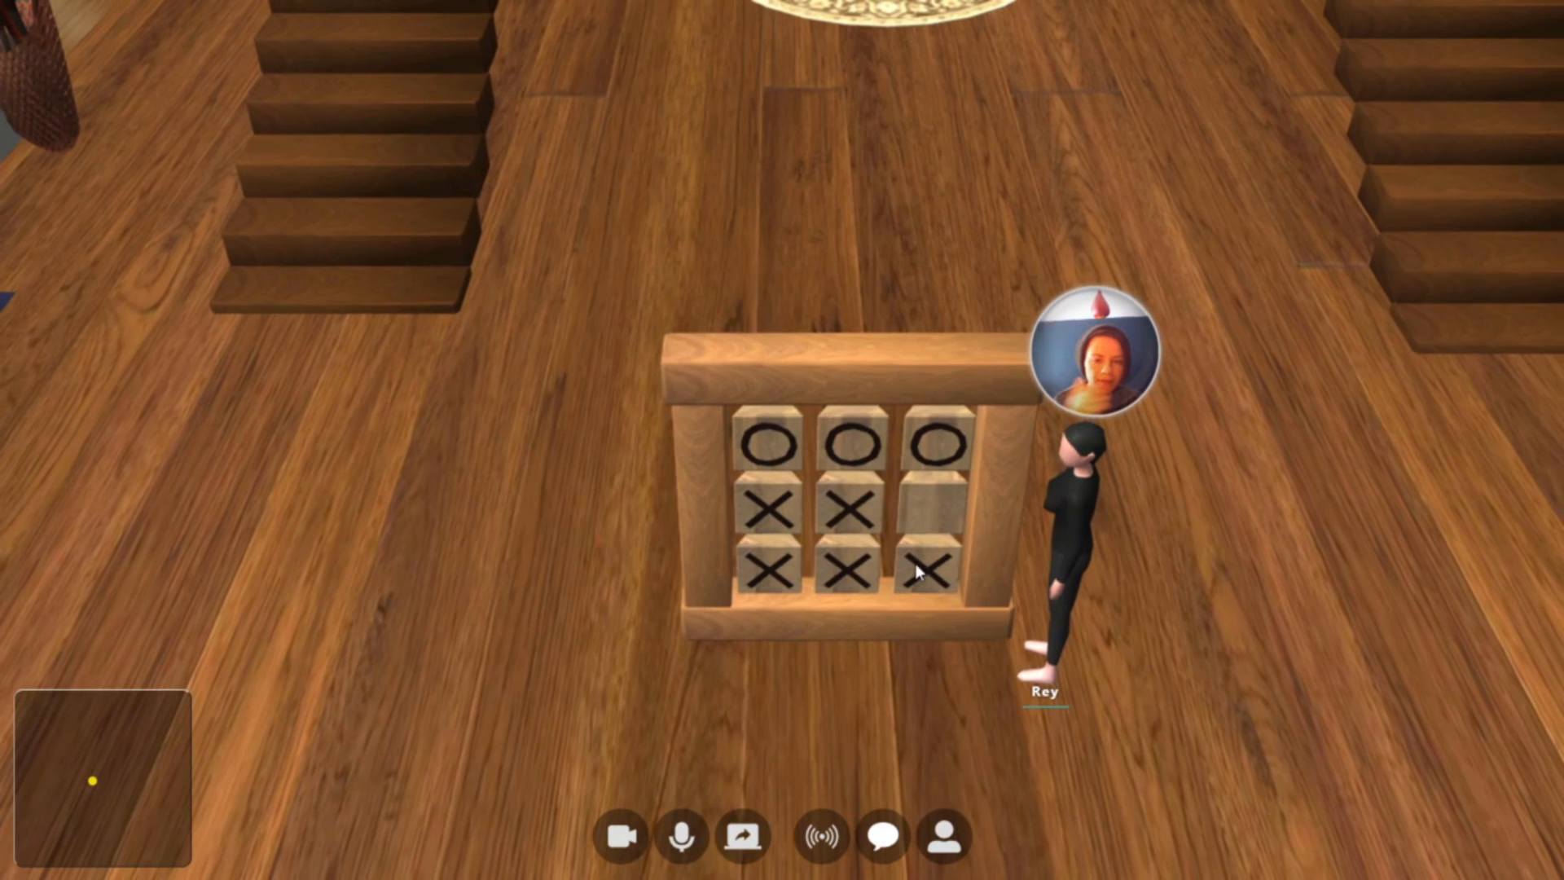
{"action": "left_click", "coordinate": [919, 572]}
{"action": "left_click", "coordinate": [861, 570]}
{"action": "left_click", "coordinate": [847, 525]}
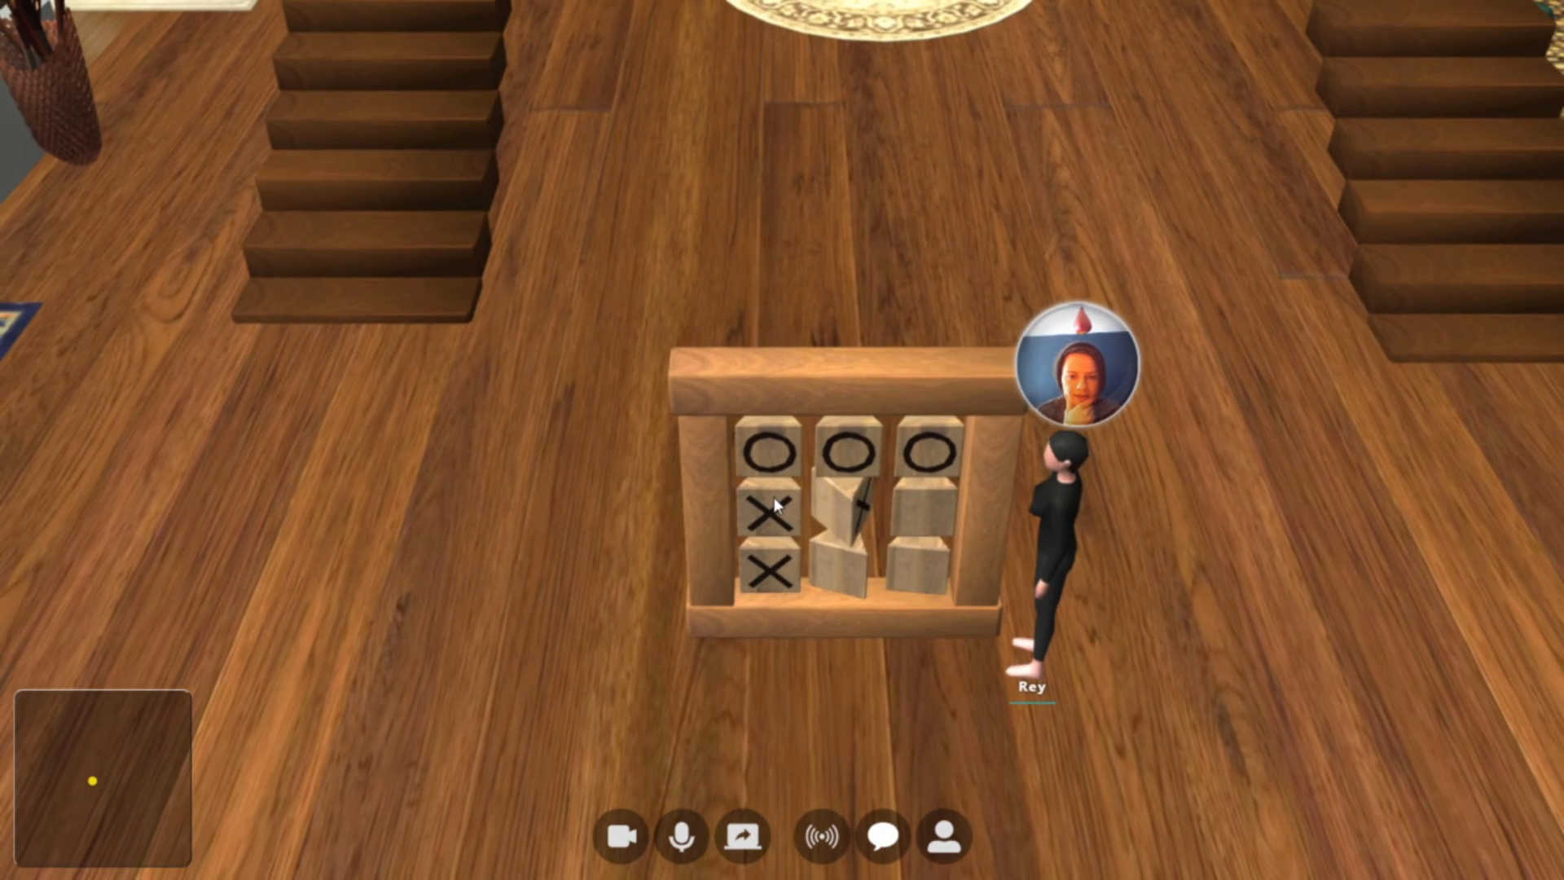
{"action": "left_click", "coordinate": [774, 504]}
{"action": "left_click", "coordinate": [771, 571]}
Flip the three top-row blocks from O through X to their blank sides
{"action": "left_click", "coordinate": [772, 448]}
{"action": "left_click", "coordinate": [847, 448]}
{"action": "left_click", "coordinate": [928, 444]}
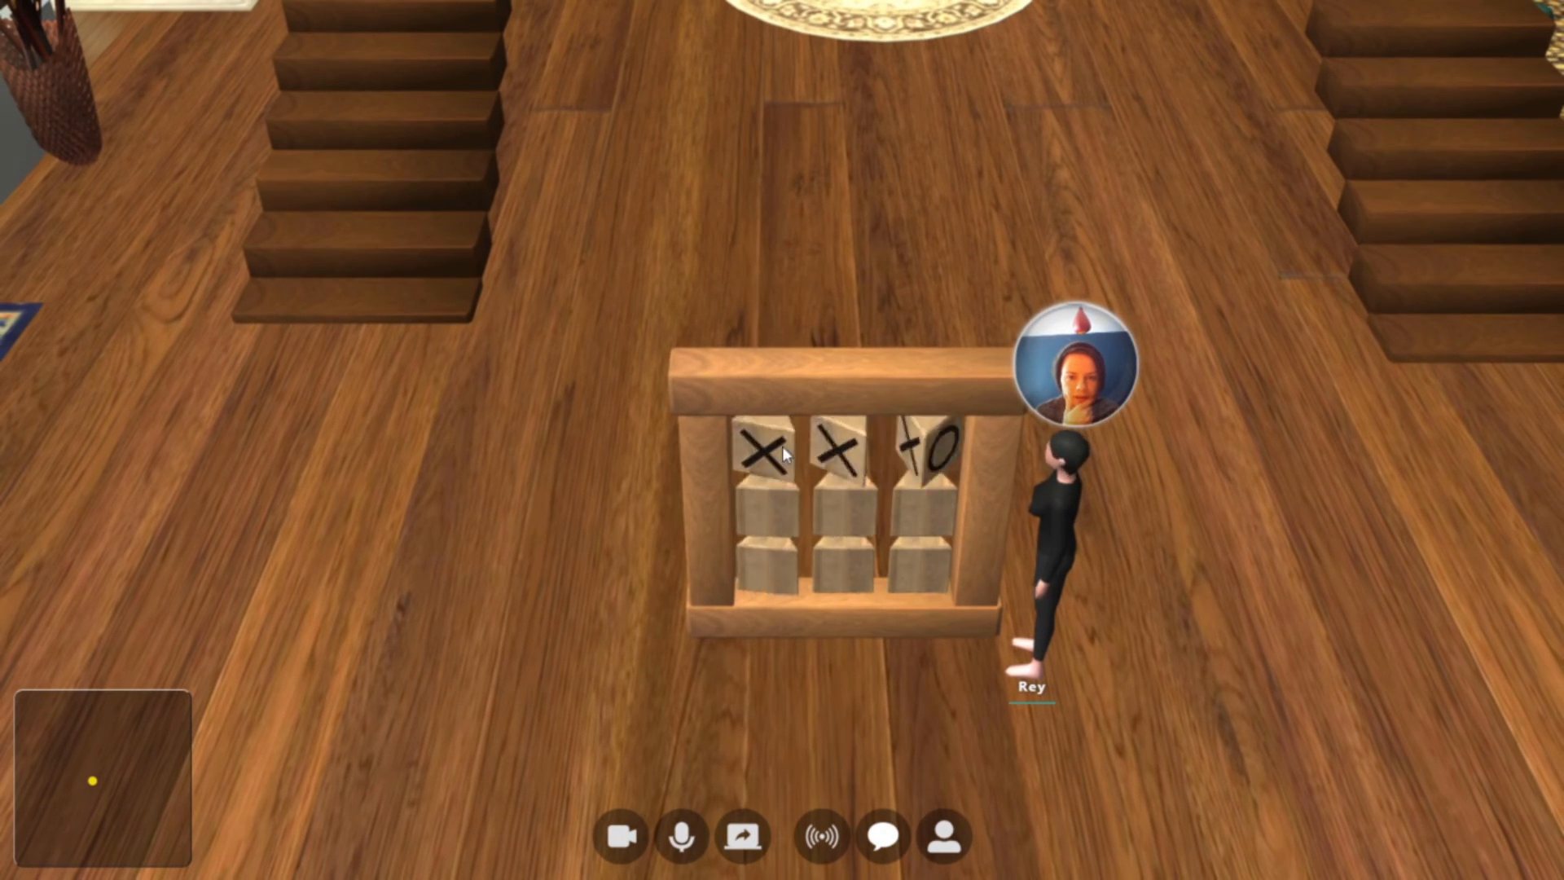
{"action": "left_click", "coordinate": [773, 451]}
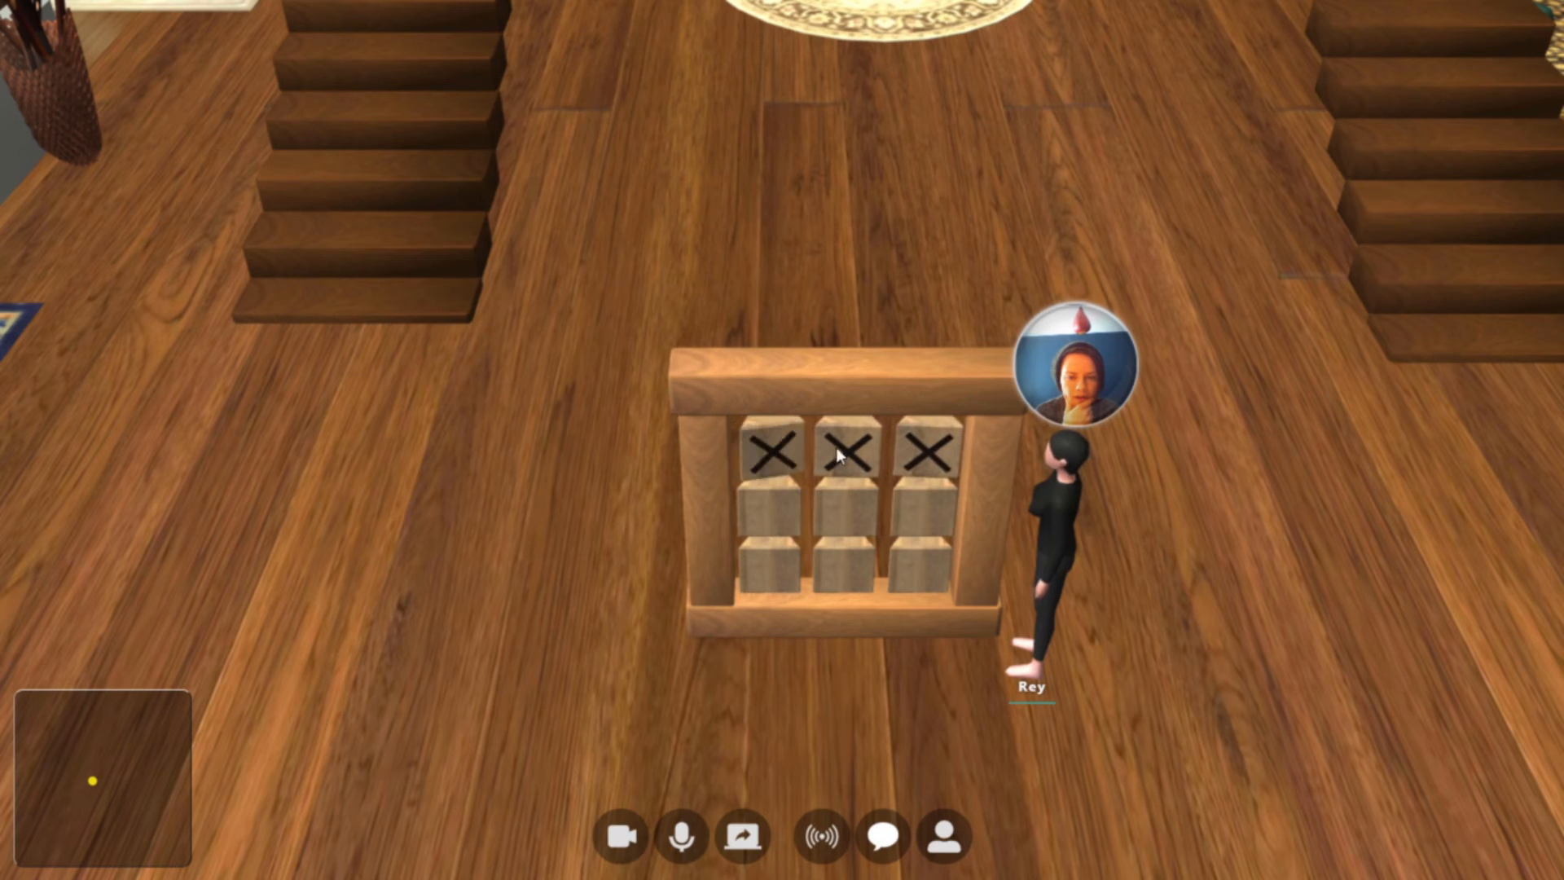
{"action": "left_click", "coordinate": [837, 449]}
{"action": "left_click", "coordinate": [910, 460]}
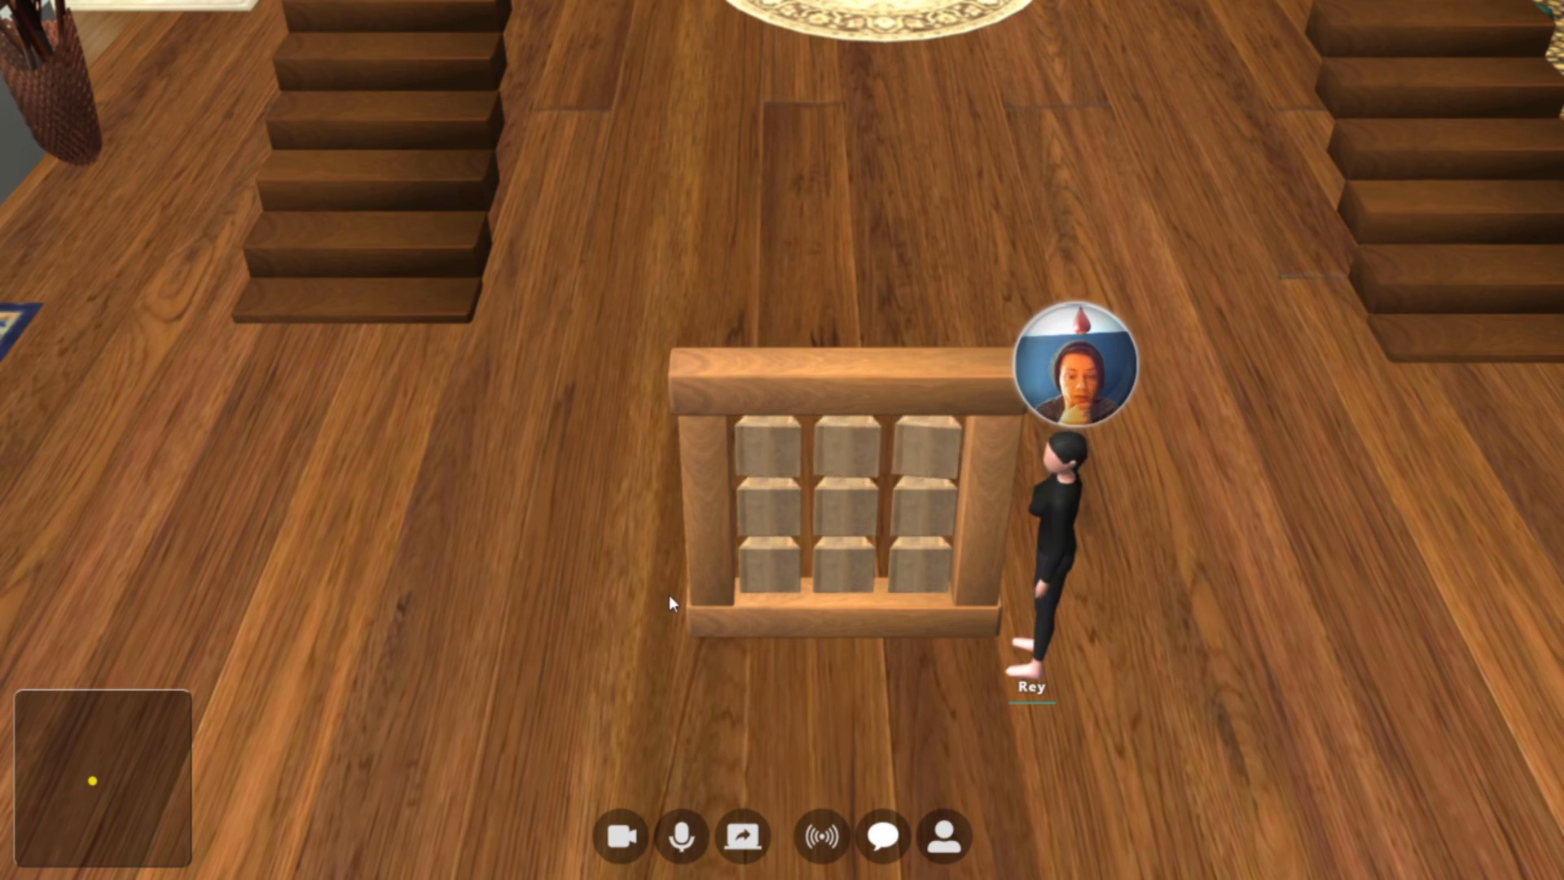
Enter build mode and add a Face Map Colors component to the top-middle block
{"action": "key", "text": "Tab"}
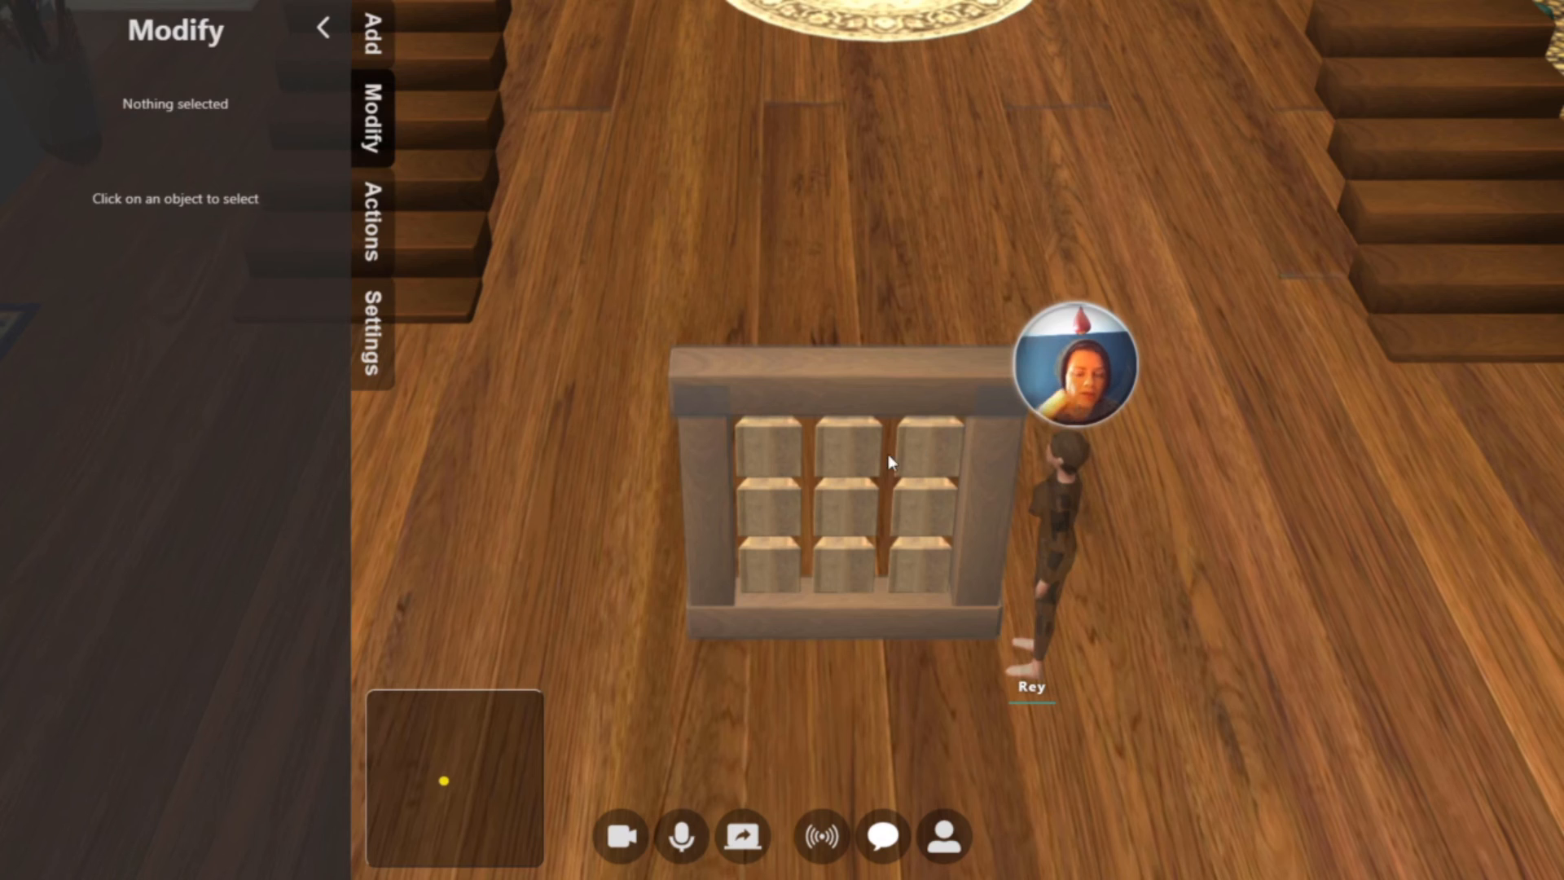
{"action": "left_click", "coordinate": [859, 454]}
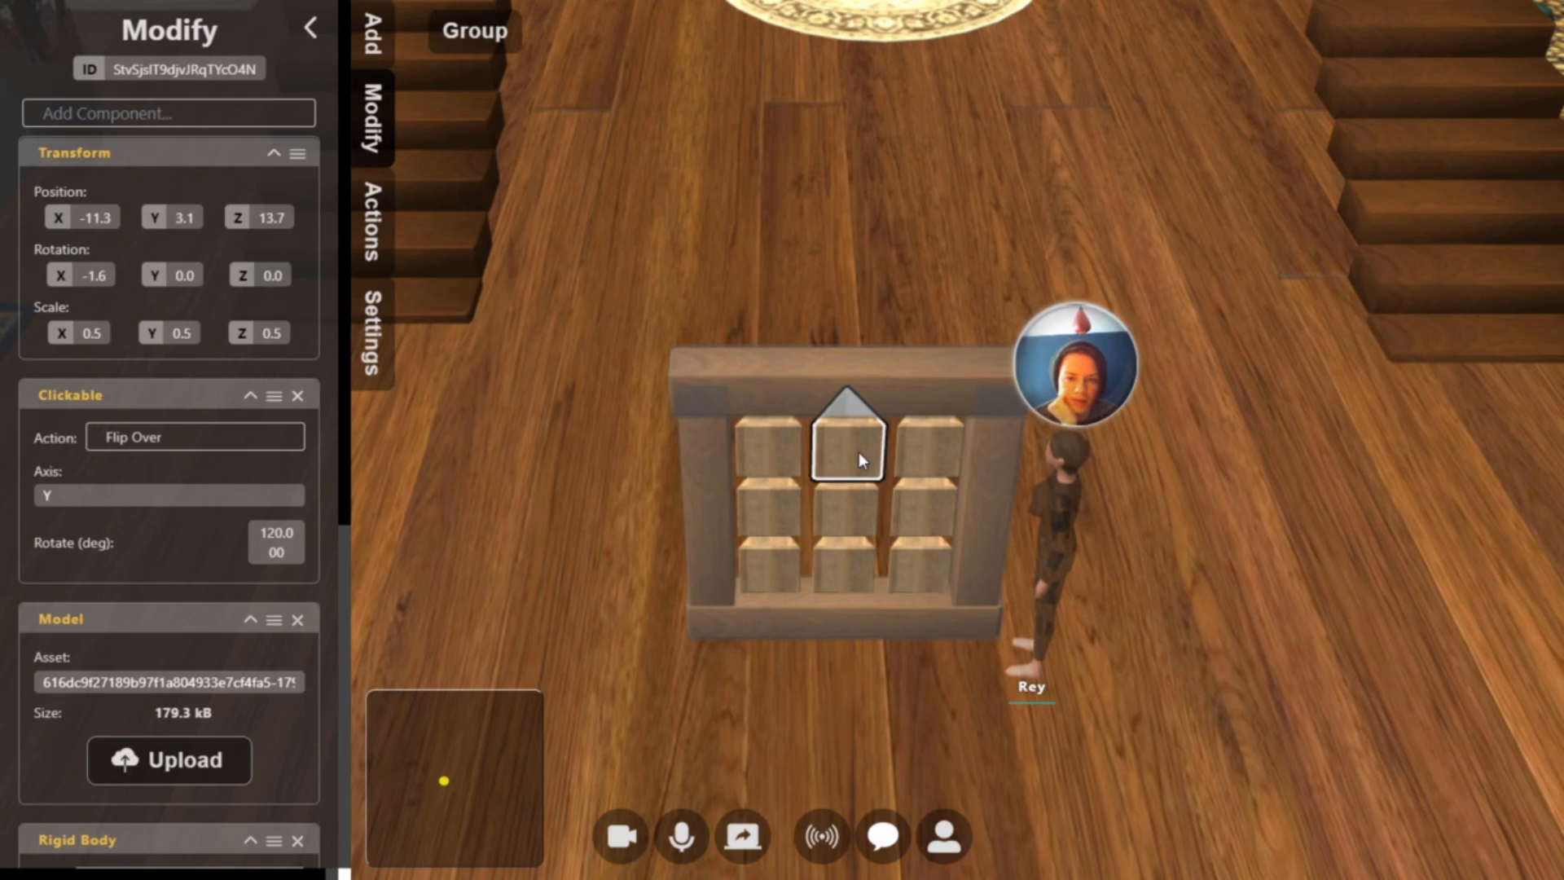
{"action": "left_click", "coordinate": [165, 116]}
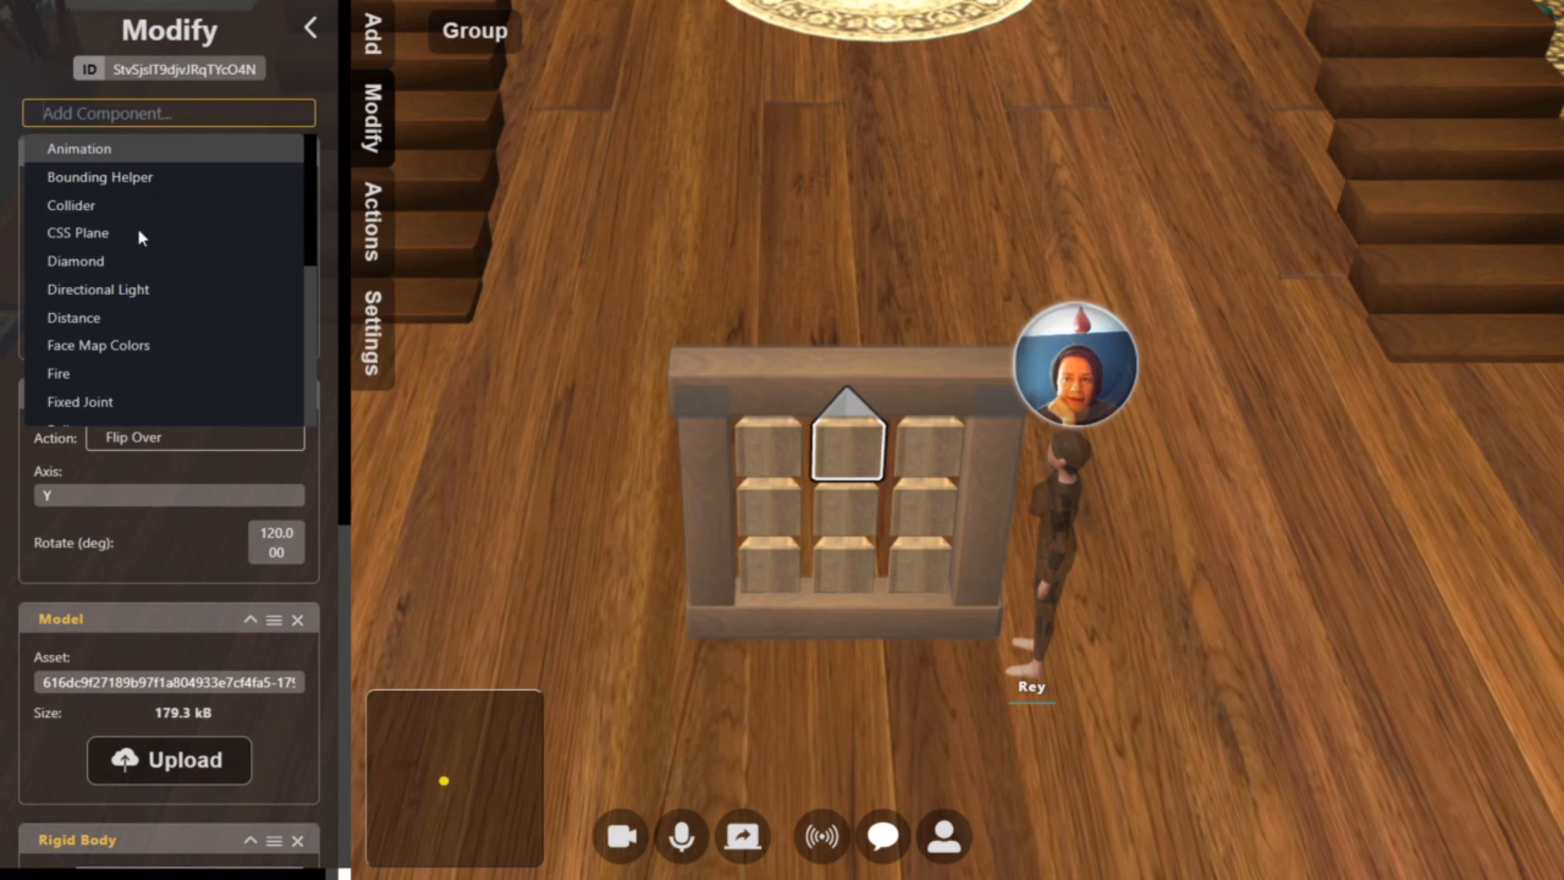
{"action": "left_click", "coordinate": [149, 348]}
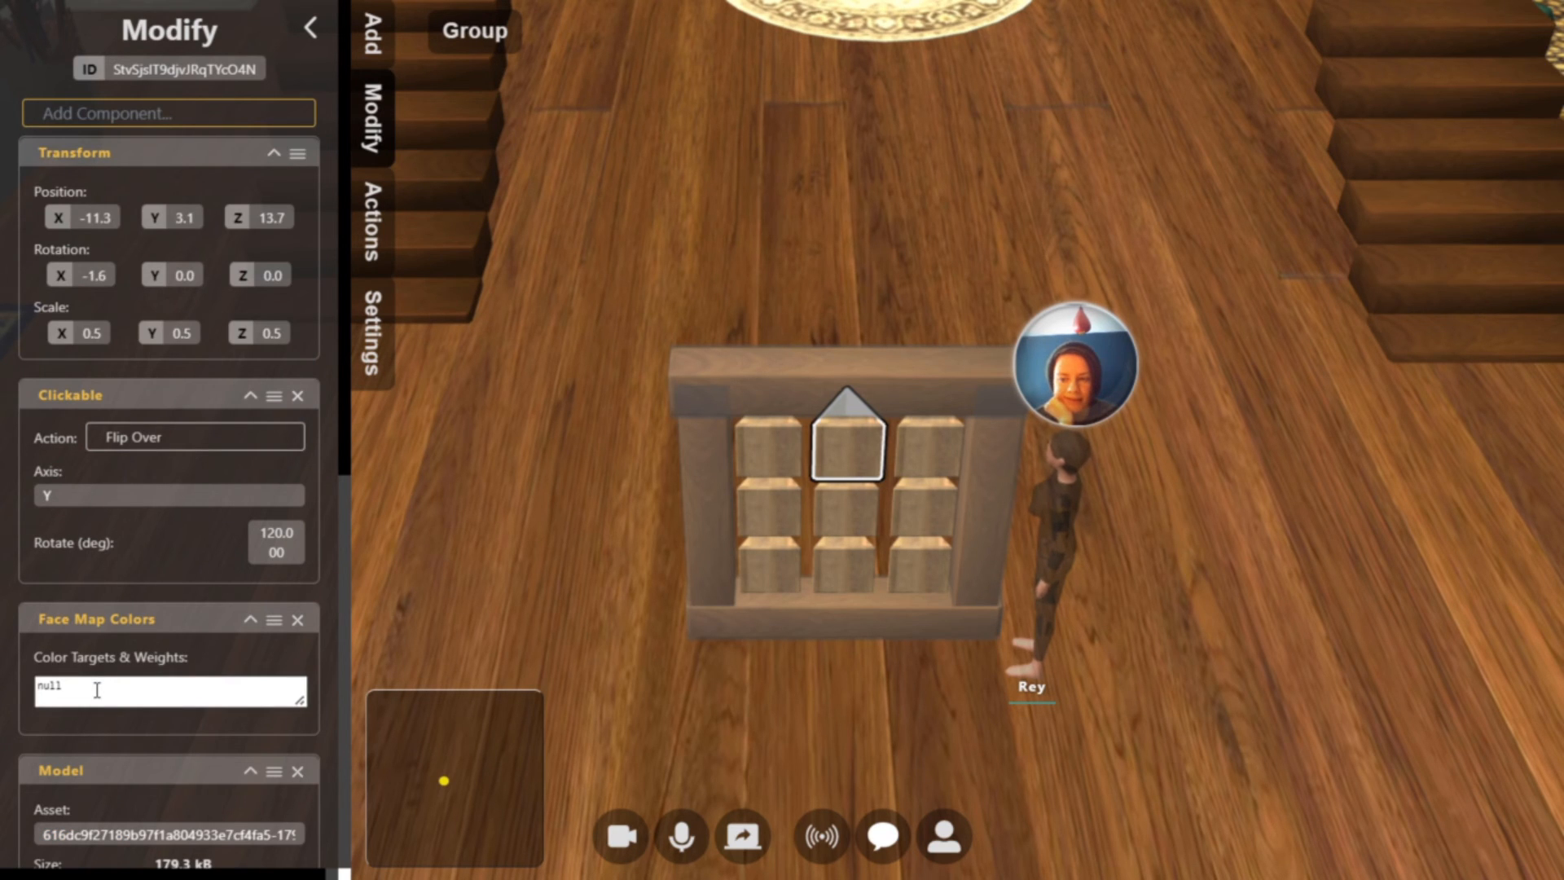
Copy the color targets and weights text from the Face Map Colors component of a dark brown stair tread
{"action": "left_click", "coordinate": [1365, 215]}
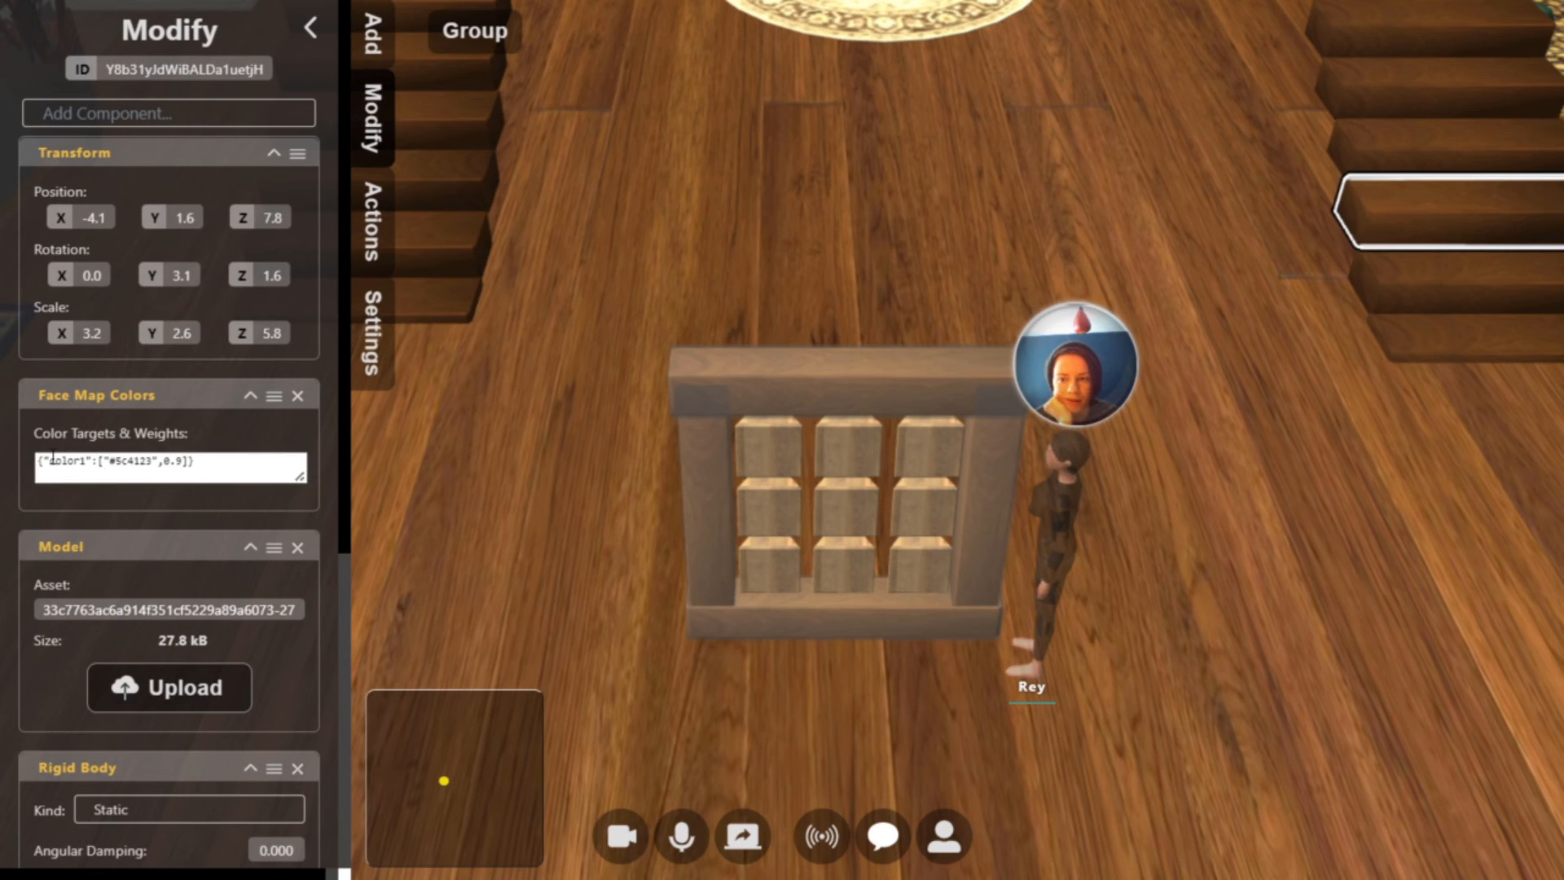
{"action": "left_click", "coordinate": [180, 464]}
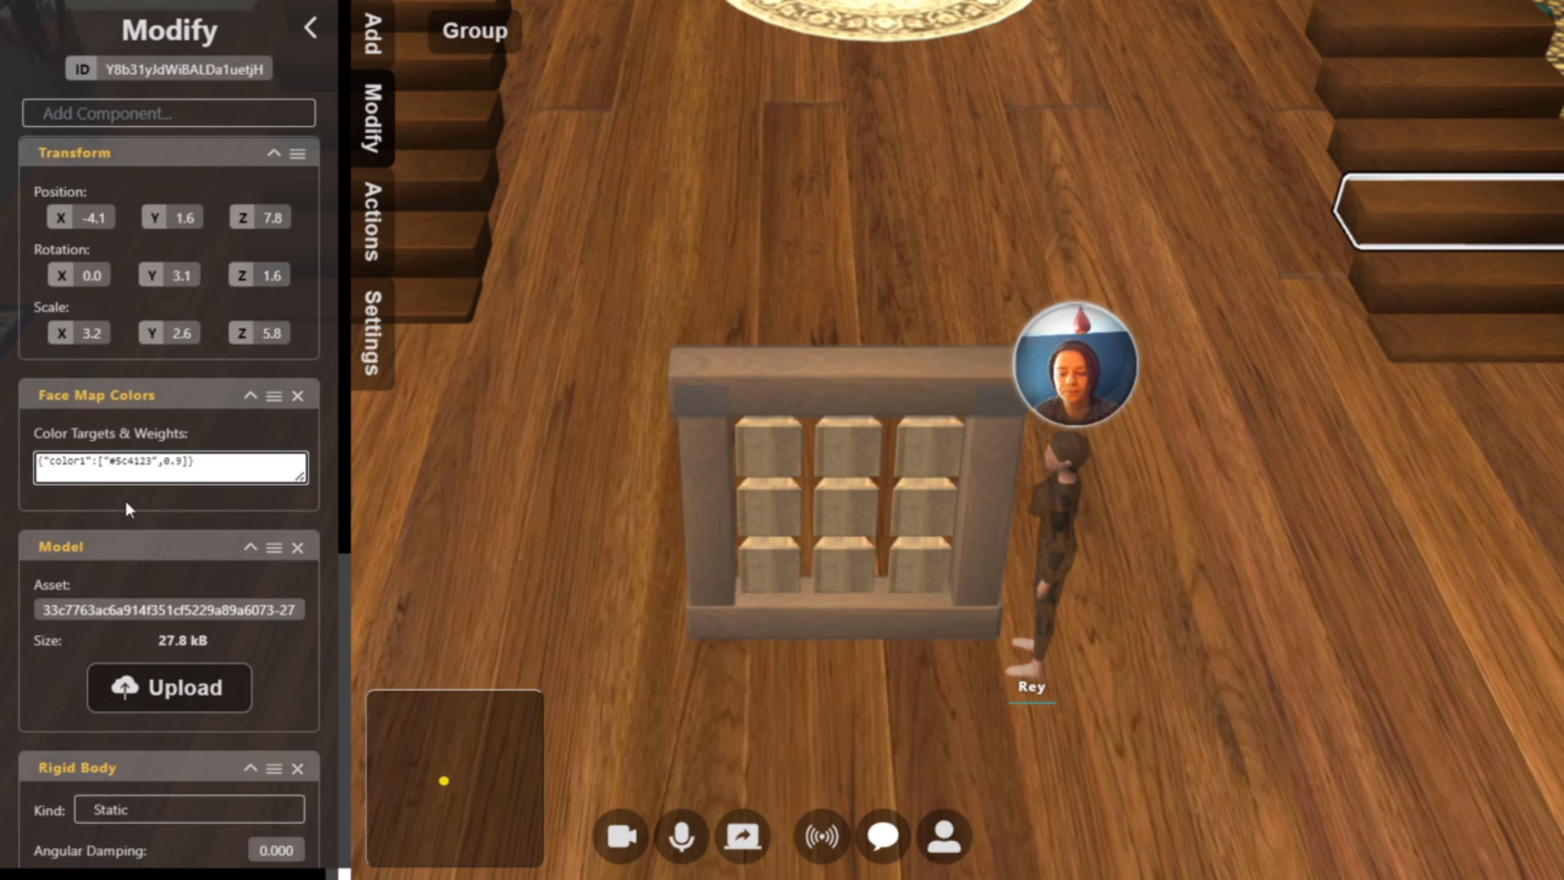
{"action": "key", "text": "ctrl+a"}
{"action": "key", "text": "ctrl+c"}
Inspect the components of the individual blocks and frame posts one after another
{"action": "left_click", "coordinate": [870, 460]}
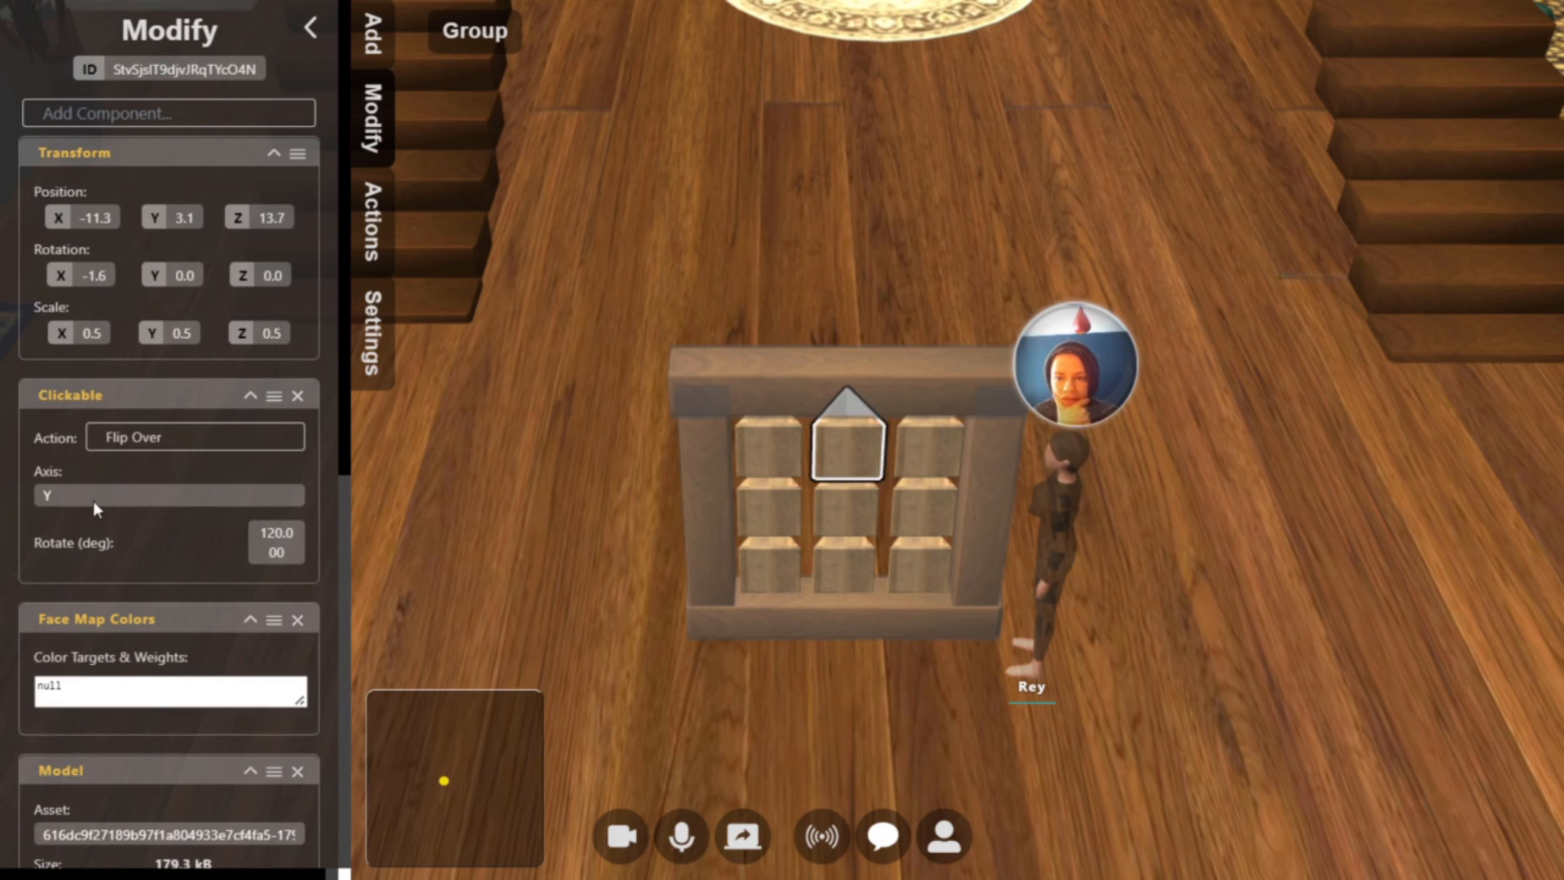
{"action": "left_click", "coordinate": [916, 448]}
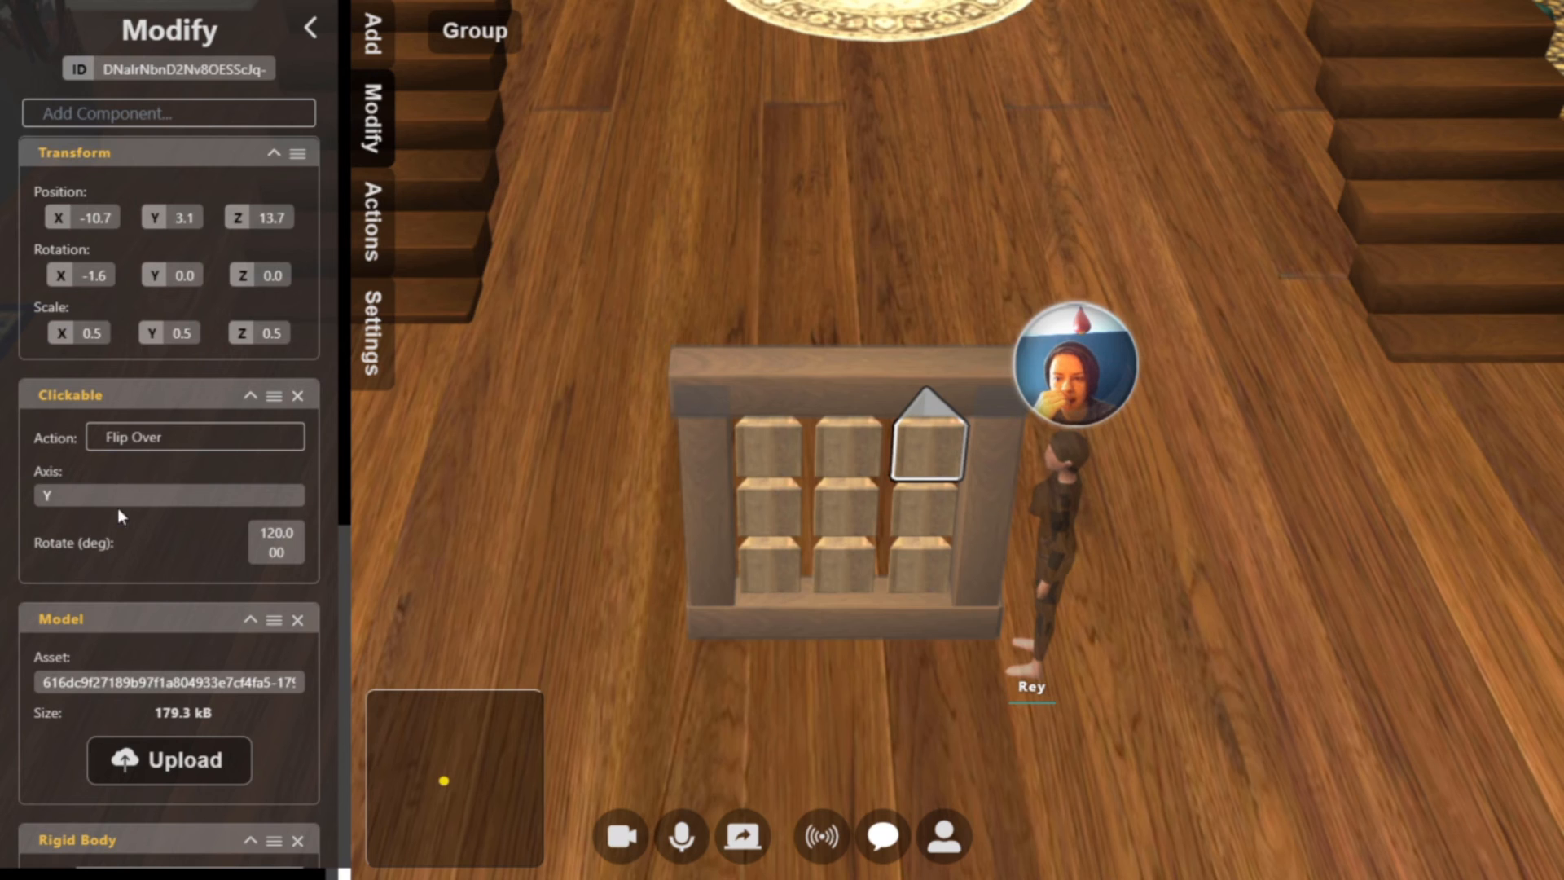
{"action": "left_click", "coordinate": [918, 510]}
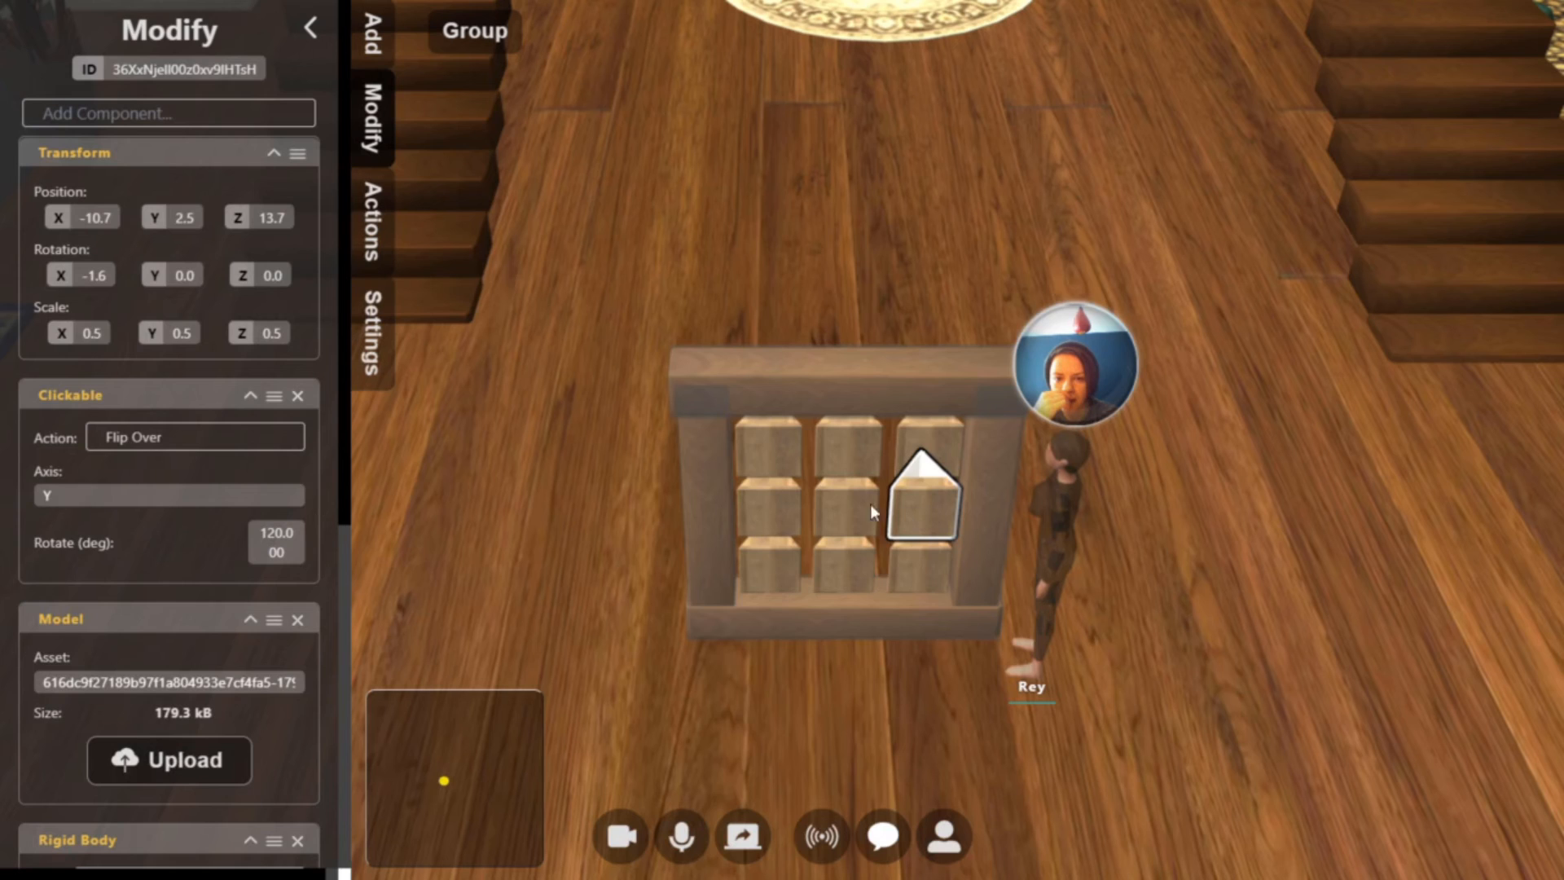
{"action": "left_click", "coordinate": [845, 497]}
{"action": "left_click", "coordinate": [766, 514]}
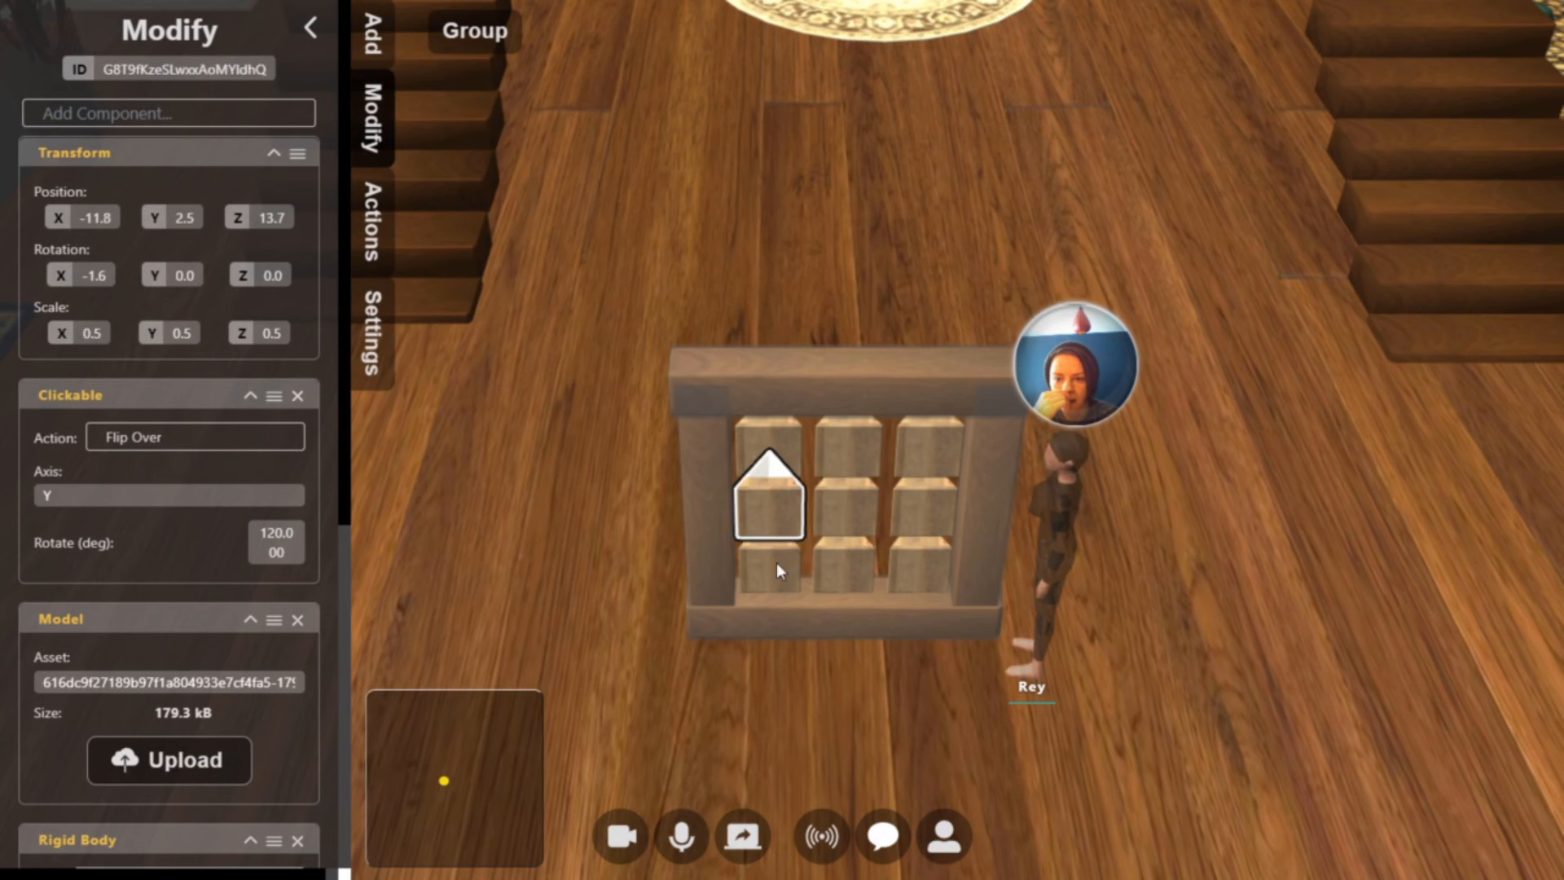
{"action": "left_click", "coordinate": [775, 562]}
{"action": "left_click", "coordinate": [824, 569]}
{"action": "left_click", "coordinate": [921, 569]}
{"action": "left_click", "coordinate": [978, 563]}
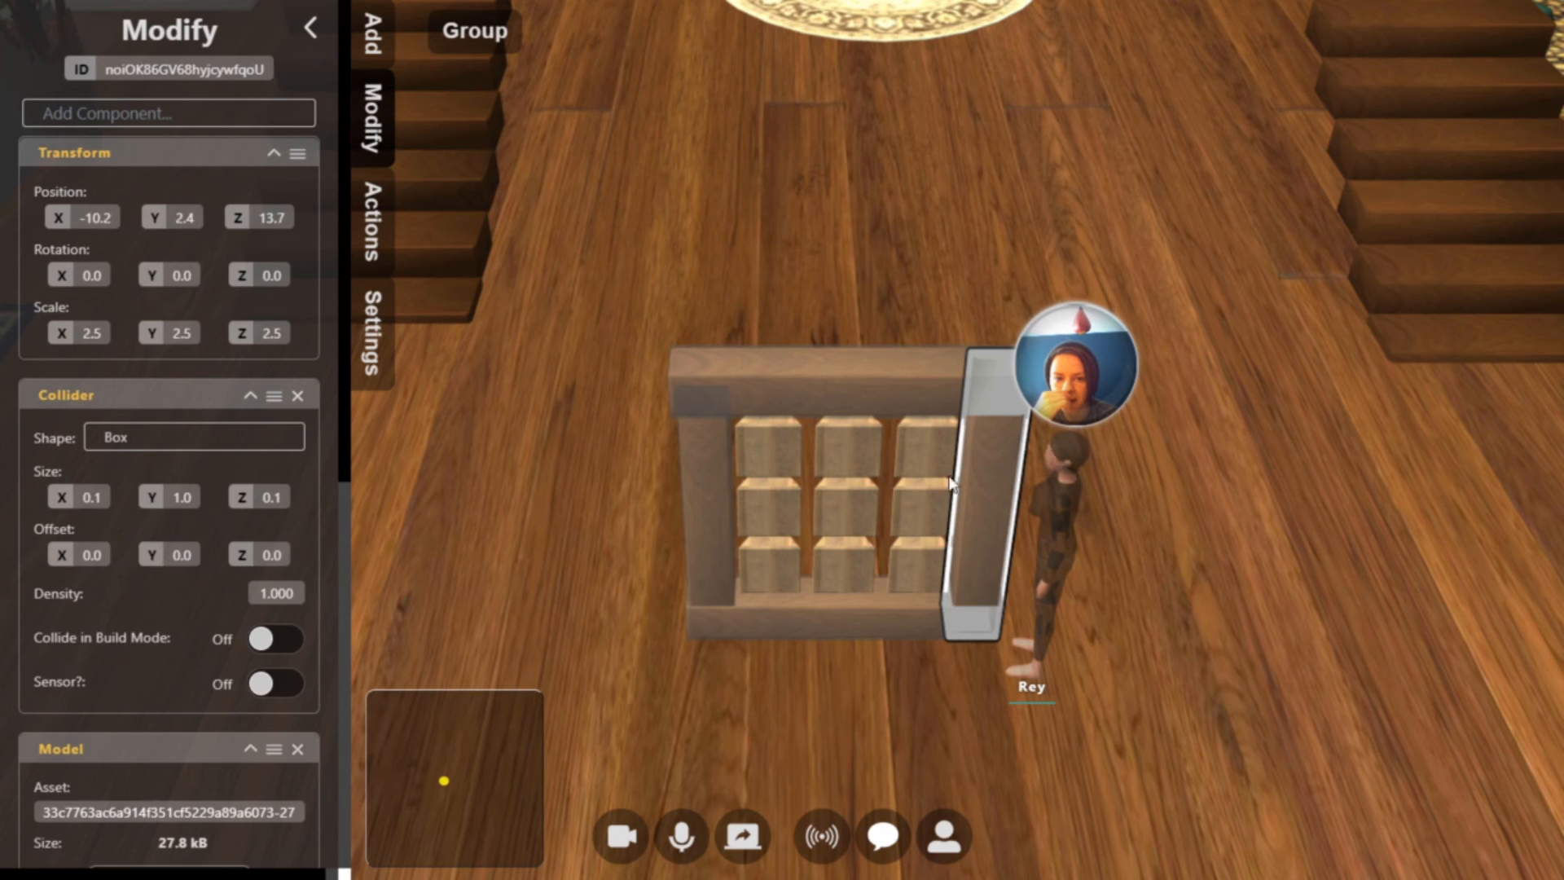
{"action": "left_click", "coordinate": [832, 404]}
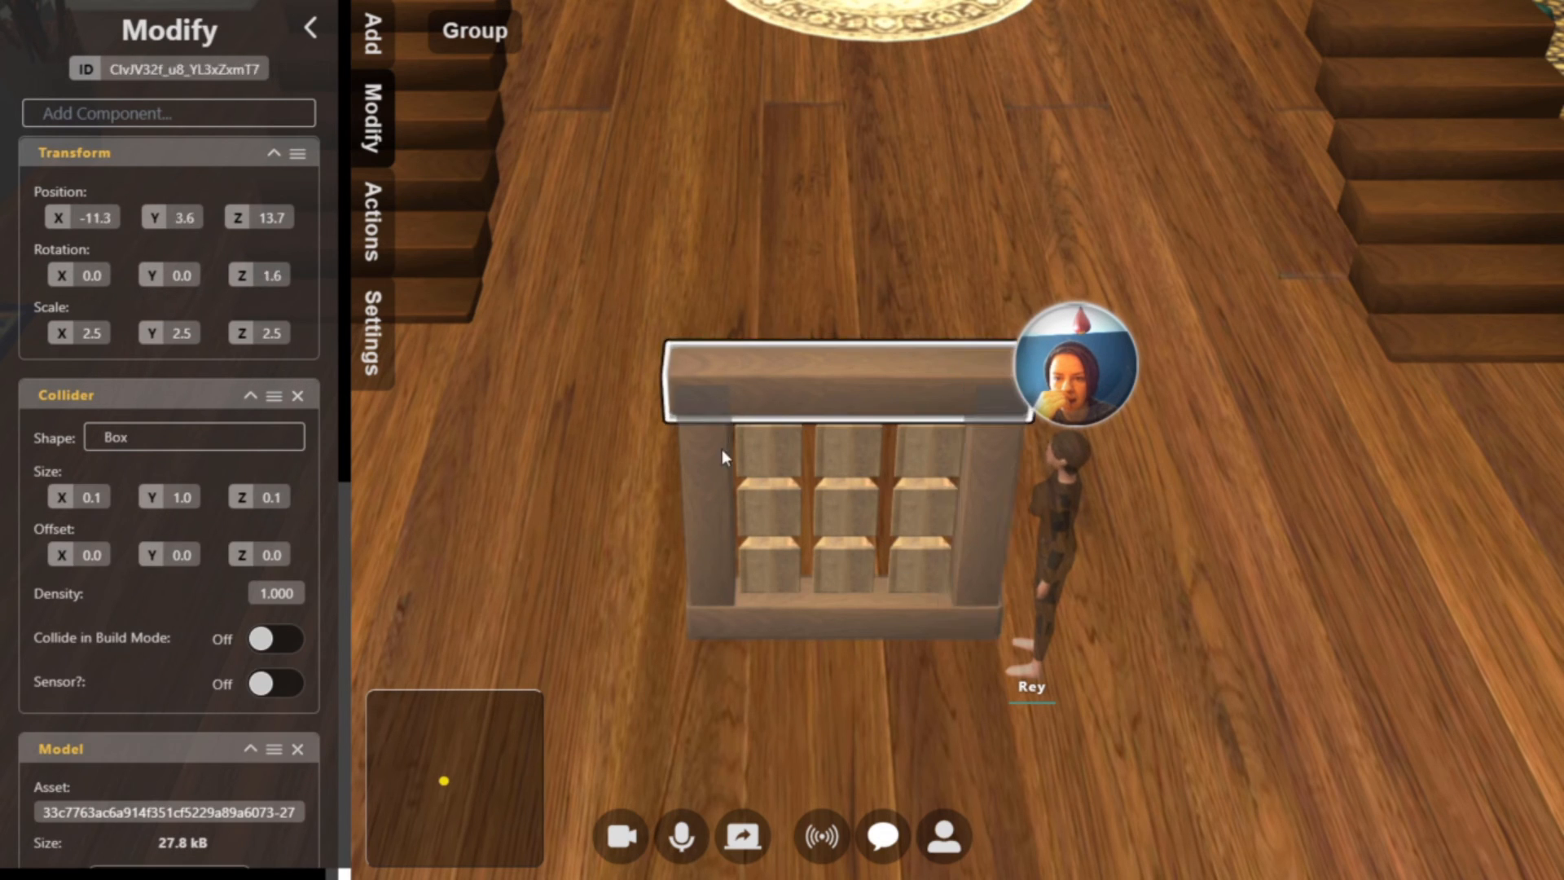
{"action": "left_click", "coordinate": [723, 448]}
{"action": "left_click", "coordinate": [771, 459]}
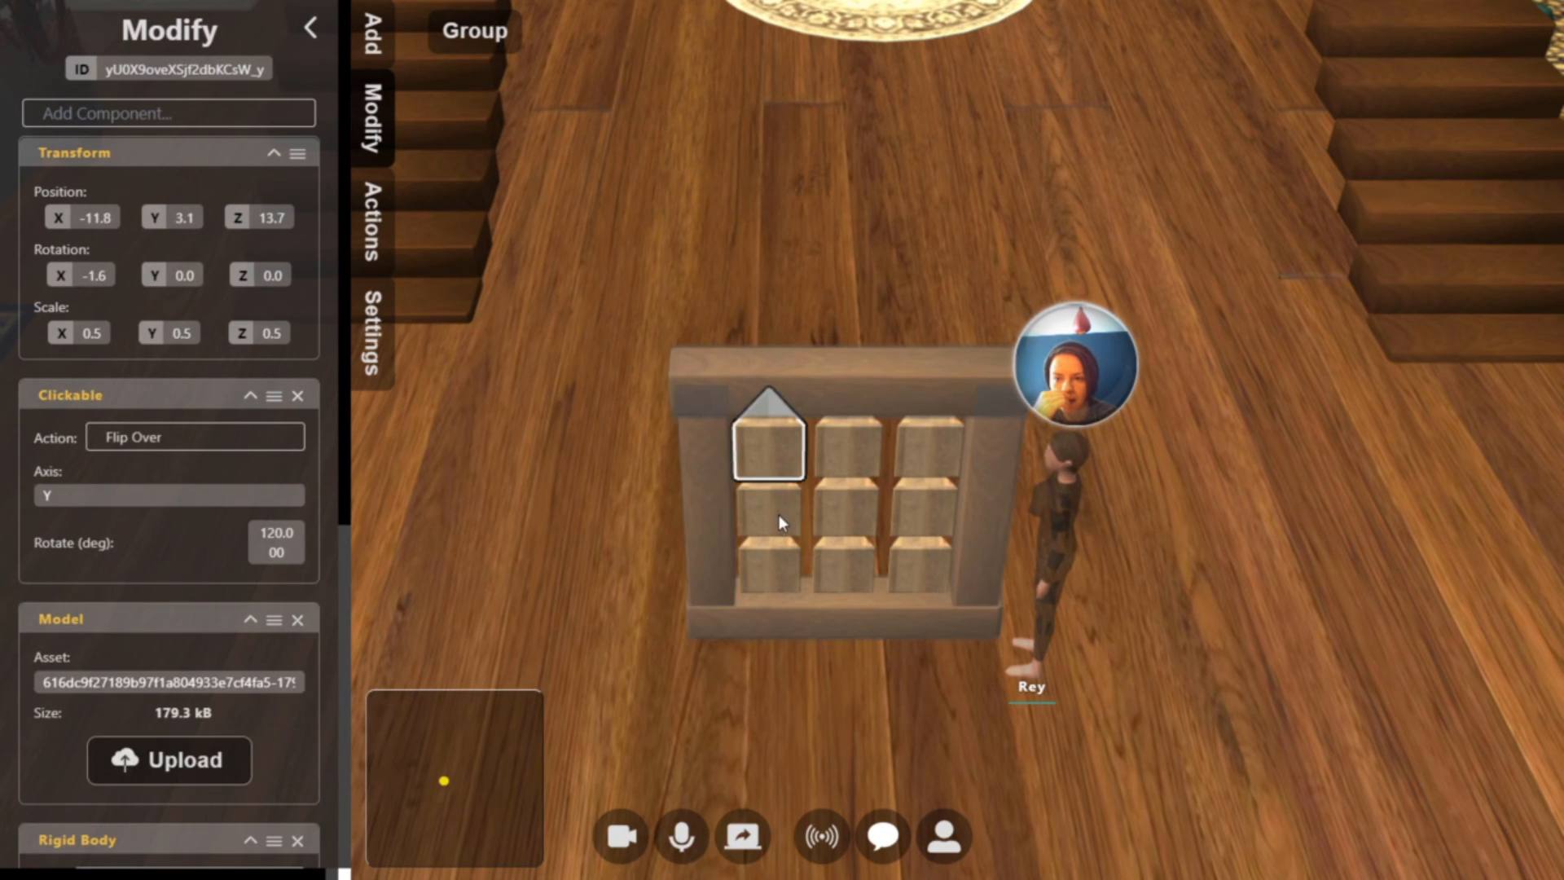
Add a Face Map Colors component to the top-right block and paste in {"color1":["#5c4123",0.9]} as its color targets
{"action": "left_click", "coordinate": [924, 457]}
{"action": "scroll", "coordinate": [287, 387], "scroll_direction": "down", "scroll_amount": 5}
{"action": "scroll", "coordinate": [288, 388], "scroll_direction": "down", "scroll_amount": 2}
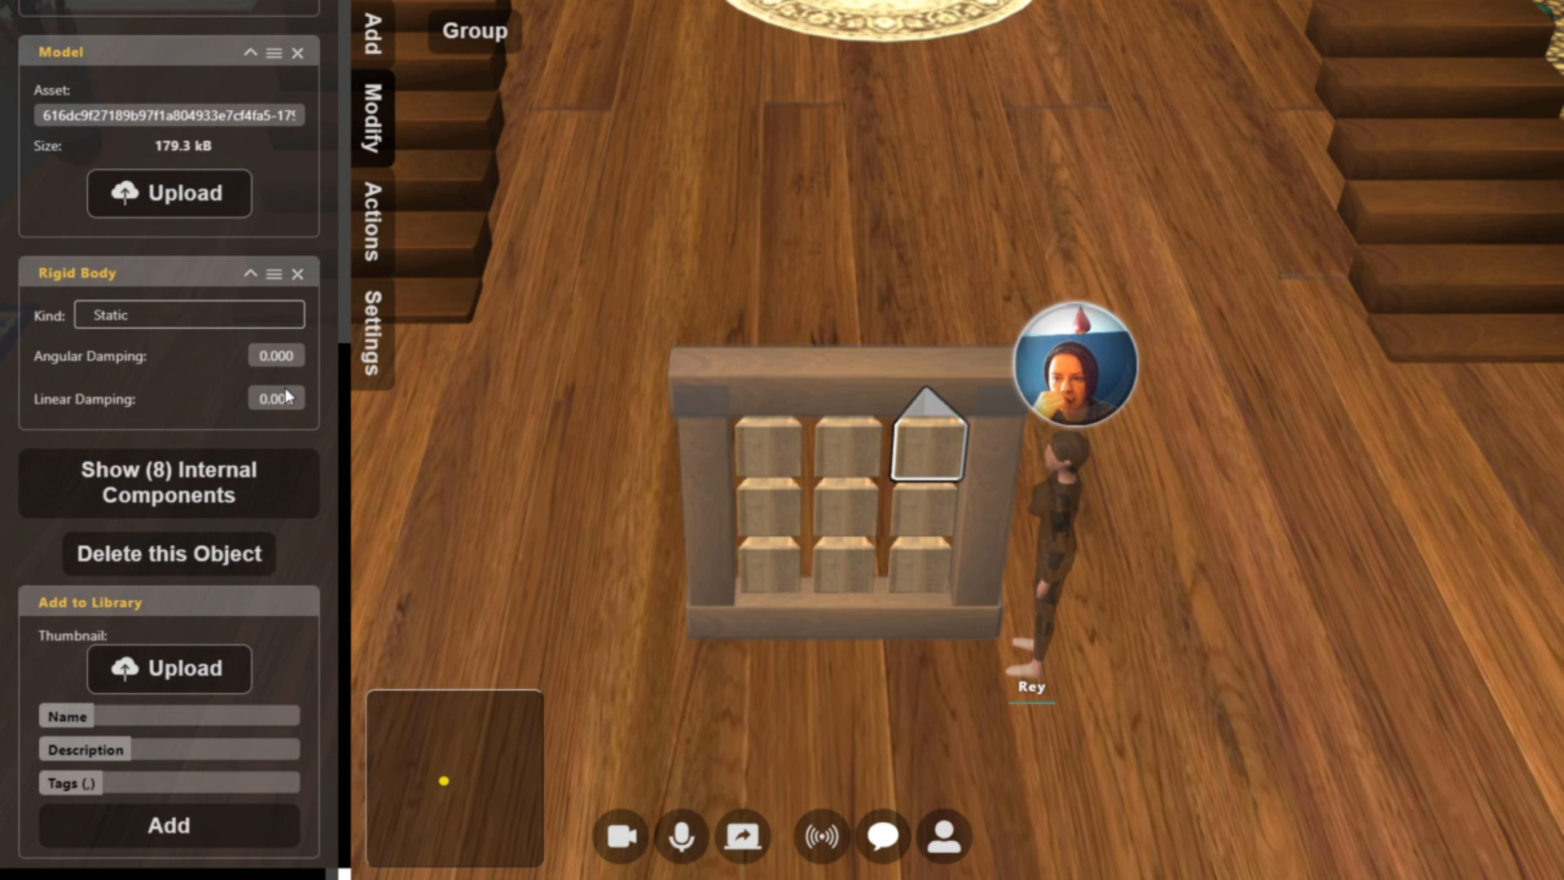
{"action": "scroll", "coordinate": [288, 397], "scroll_direction": "up", "scroll_amount": 7}
{"action": "left_click", "coordinate": [143, 110]}
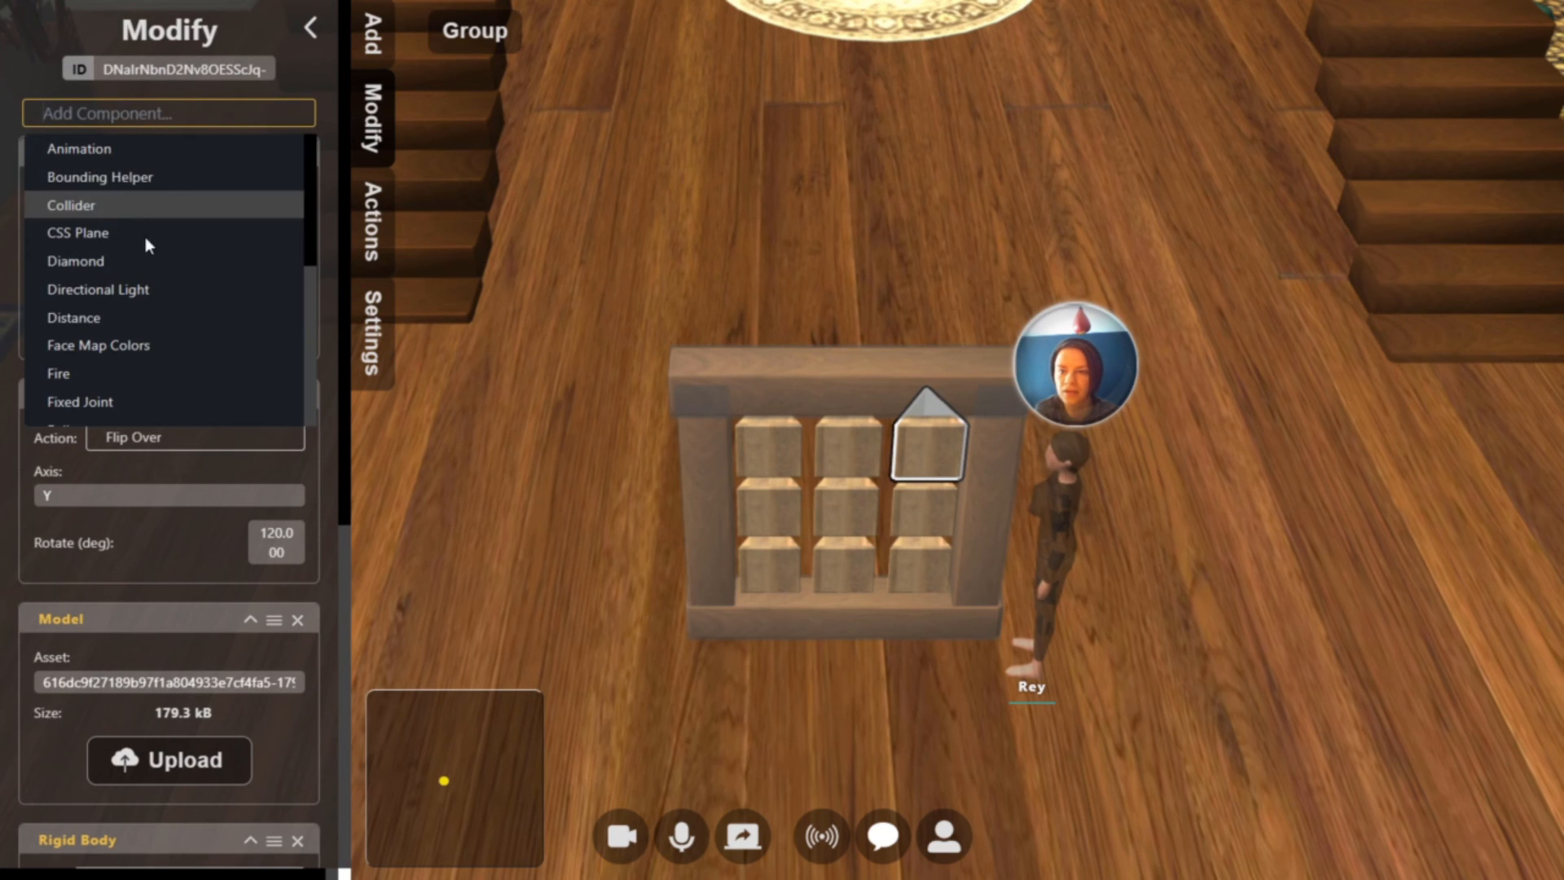
{"action": "left_click", "coordinate": [130, 336]}
{"action": "left_click", "coordinate": [111, 691]}
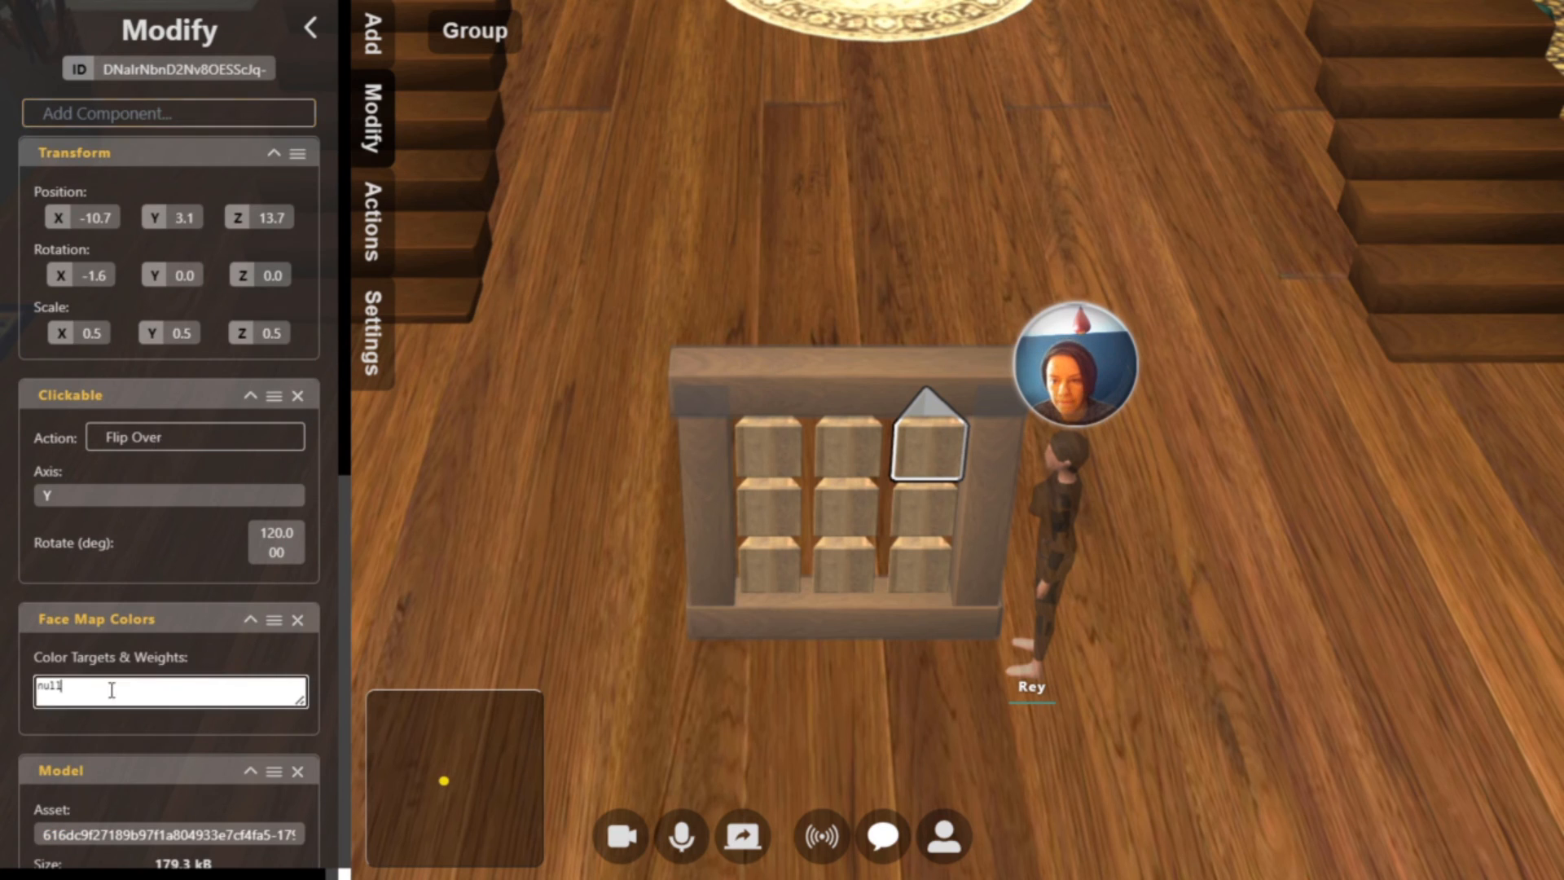
{"action": "key", "text": "ctrl+a"}
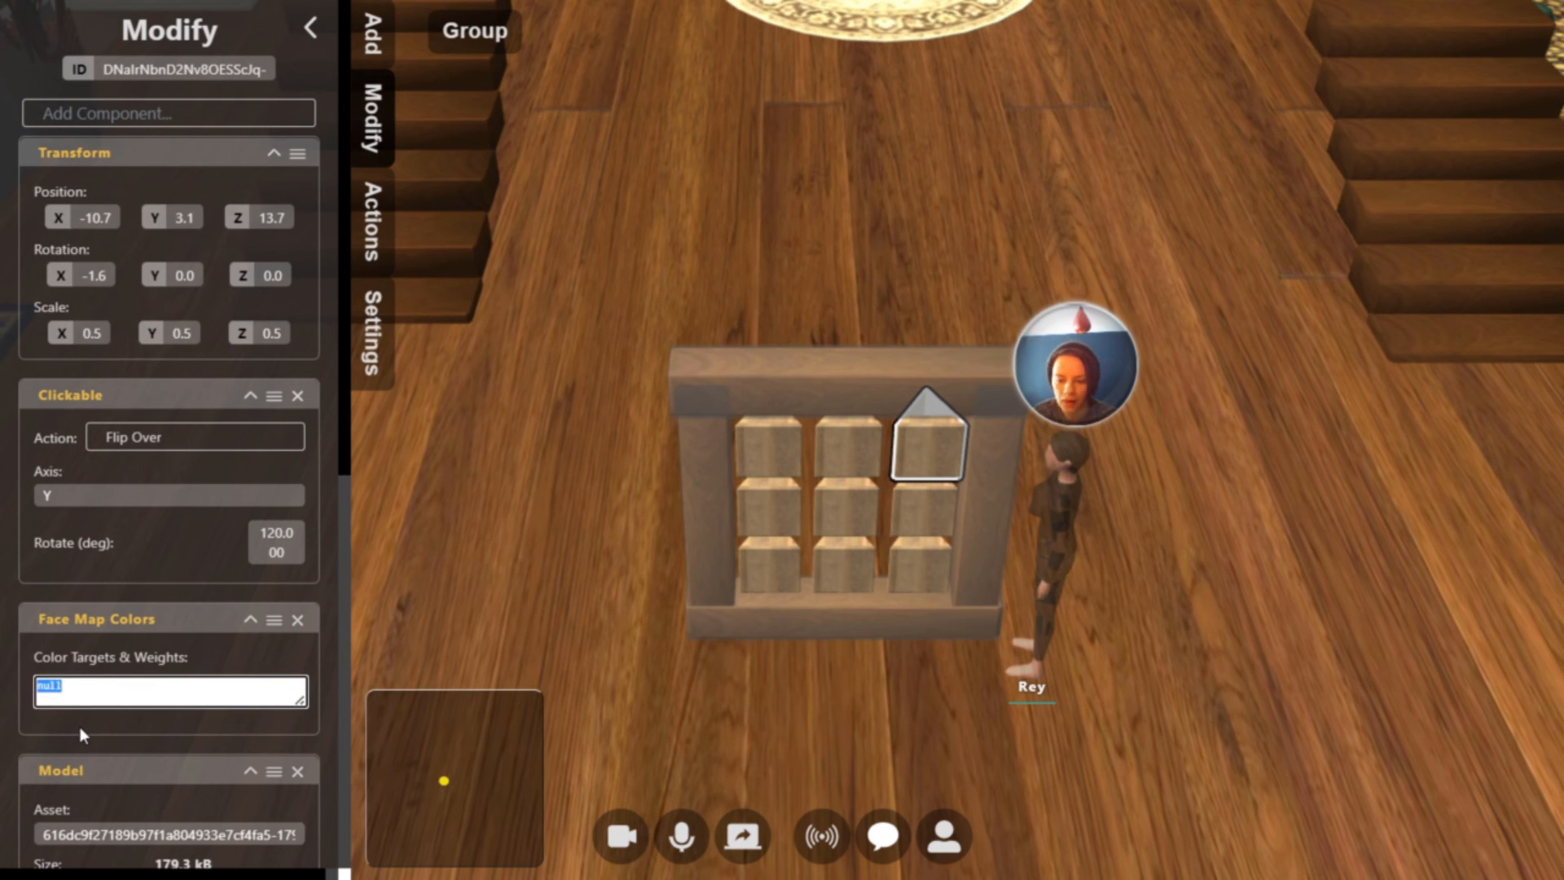
{"action": "key", "text": "ctrl+v"}
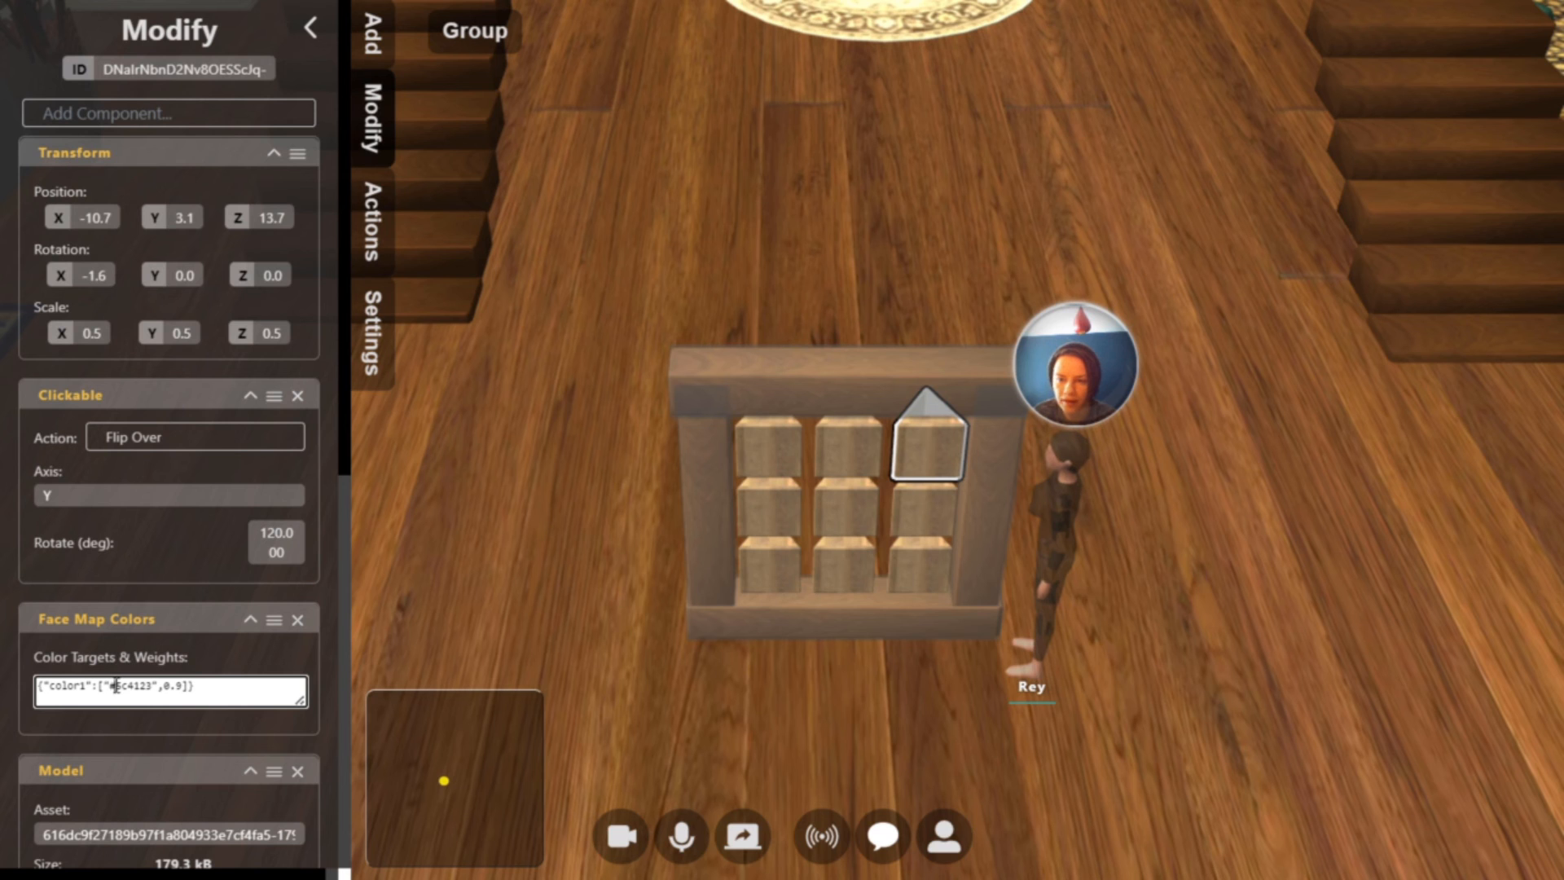
Leave build mode and flip the top-right block from its blank side through O to X
{"action": "left_click", "coordinate": [1188, 459]}
{"action": "key", "text": "Tab"}
{"action": "scroll", "coordinate": [1084, 449], "scroll_direction": "up", "scroll_amount": 5}
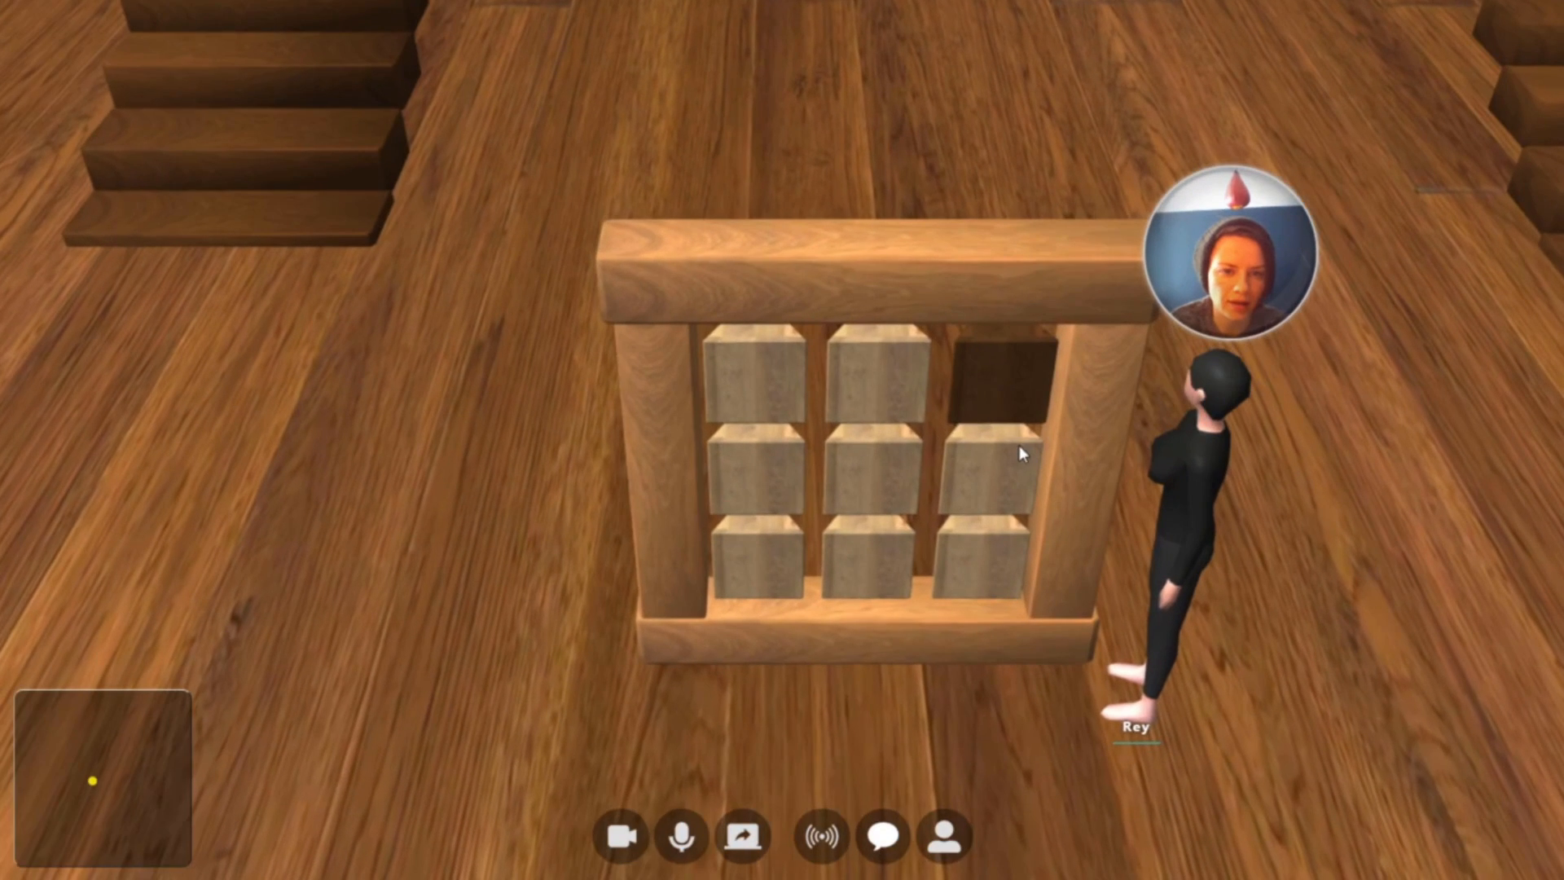
{"action": "scroll", "coordinate": [1019, 446], "scroll_direction": "up", "scroll_amount": 2}
{"action": "left_click_drag", "start_coordinate": [1008, 371], "coordinate": [939, 373]}
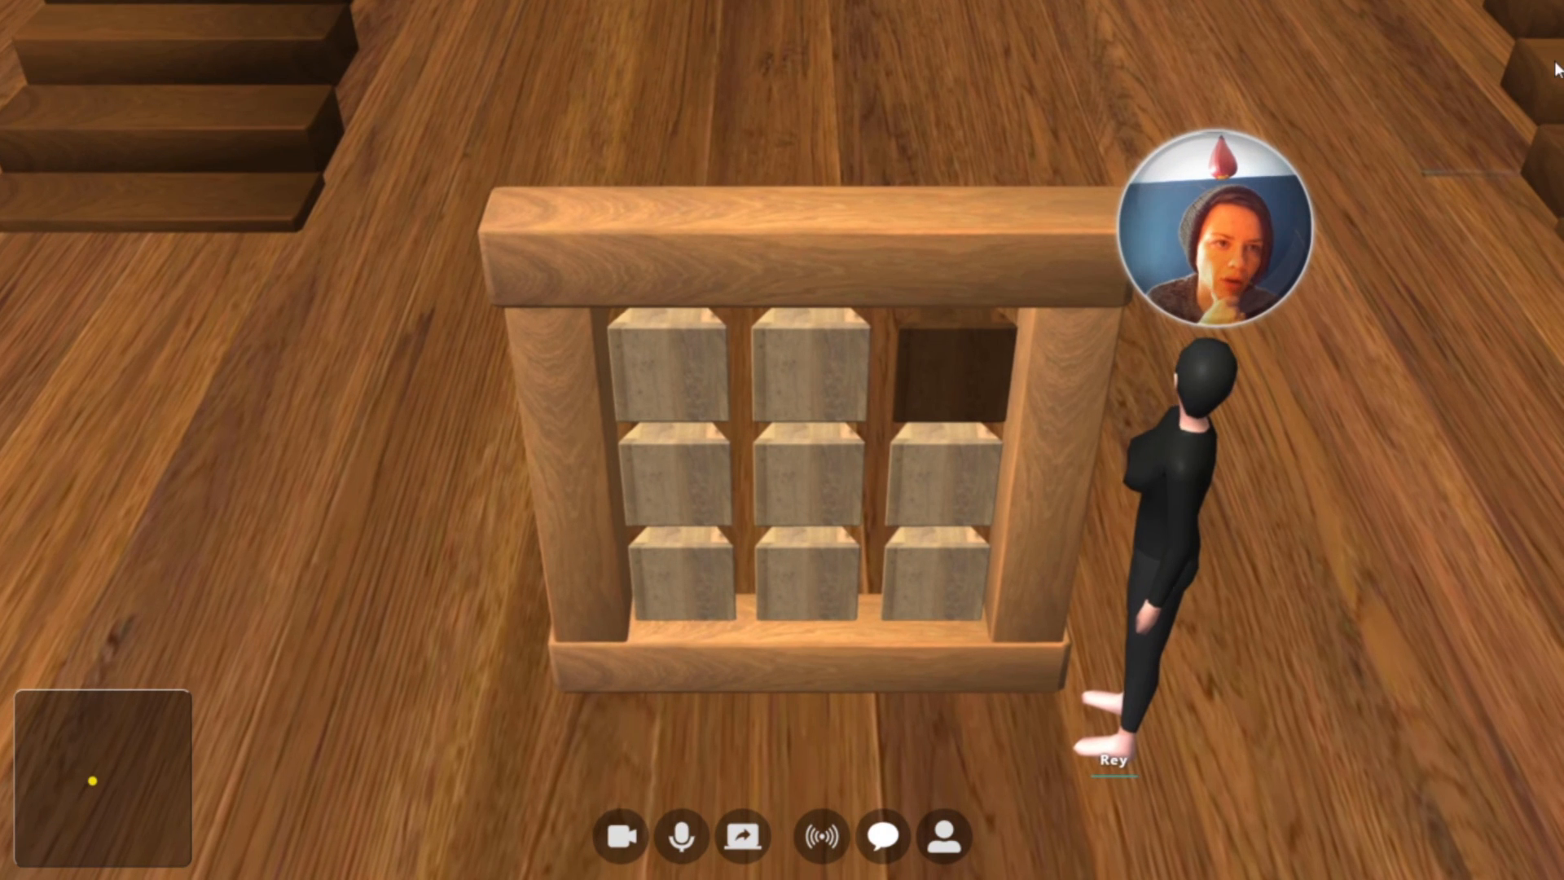
{"action": "left_click", "coordinate": [950, 368]}
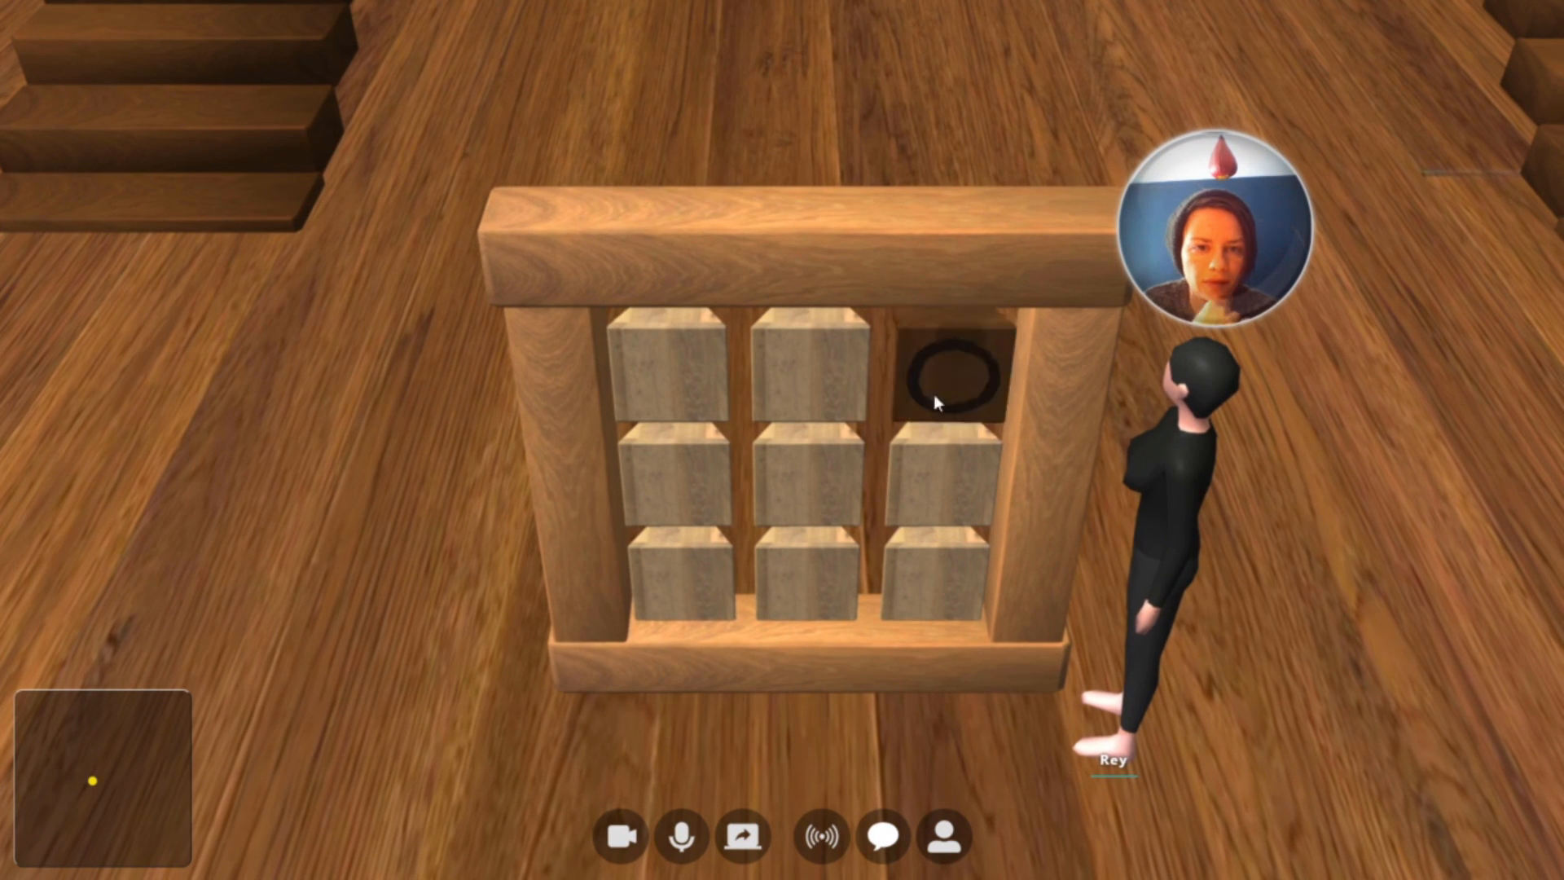
{"action": "left_click", "coordinate": [945, 377]}
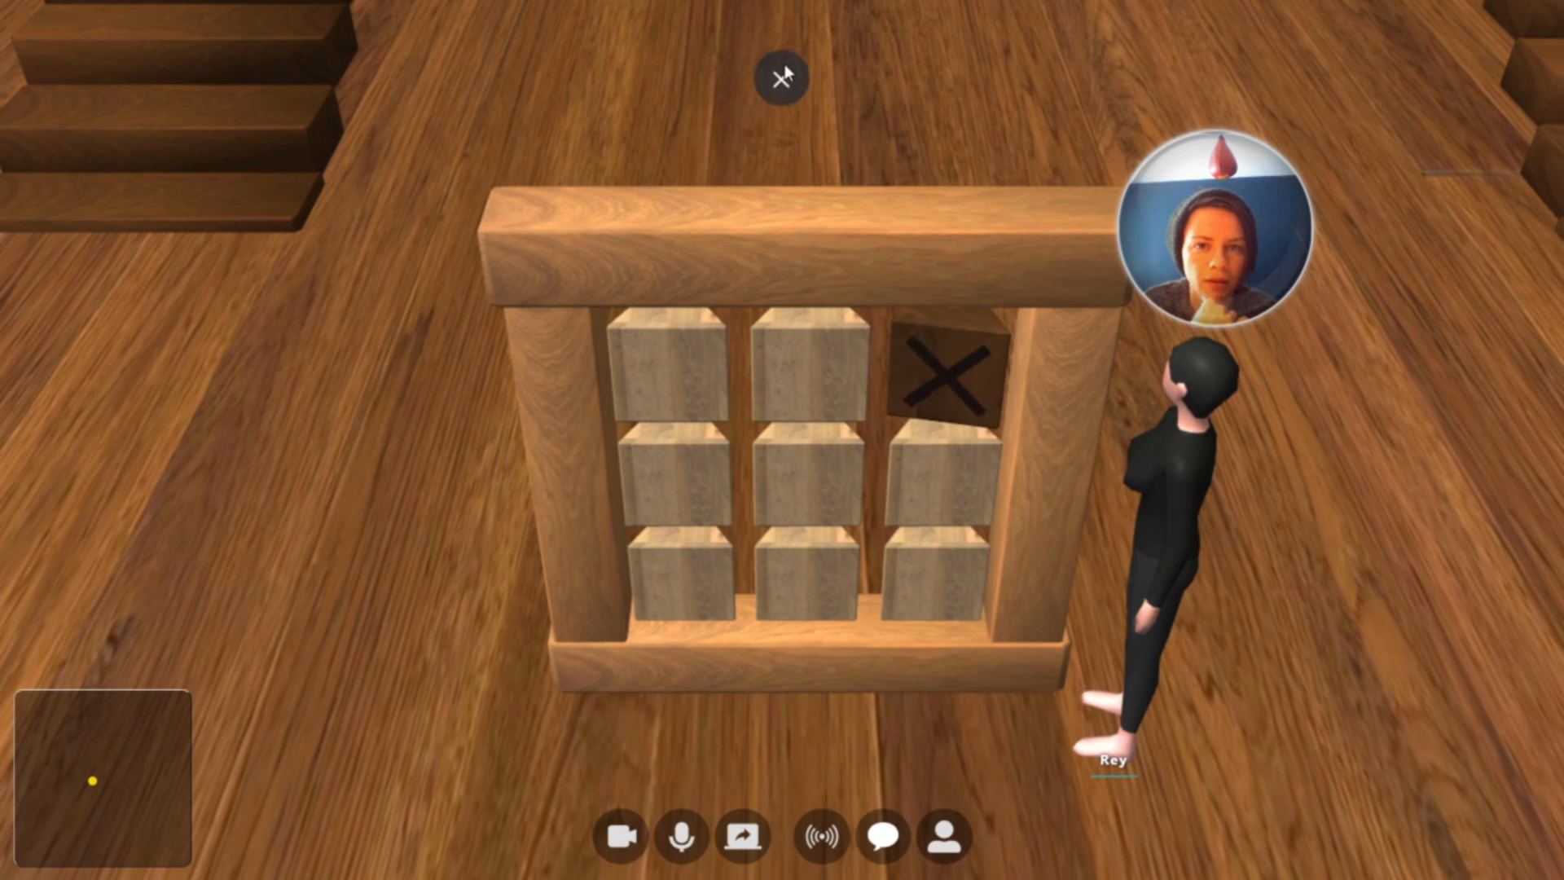
Search the web for "hex color" in a new browser tab and open the color picker on color-hex.com
{"action": "key", "text": "Escape"}
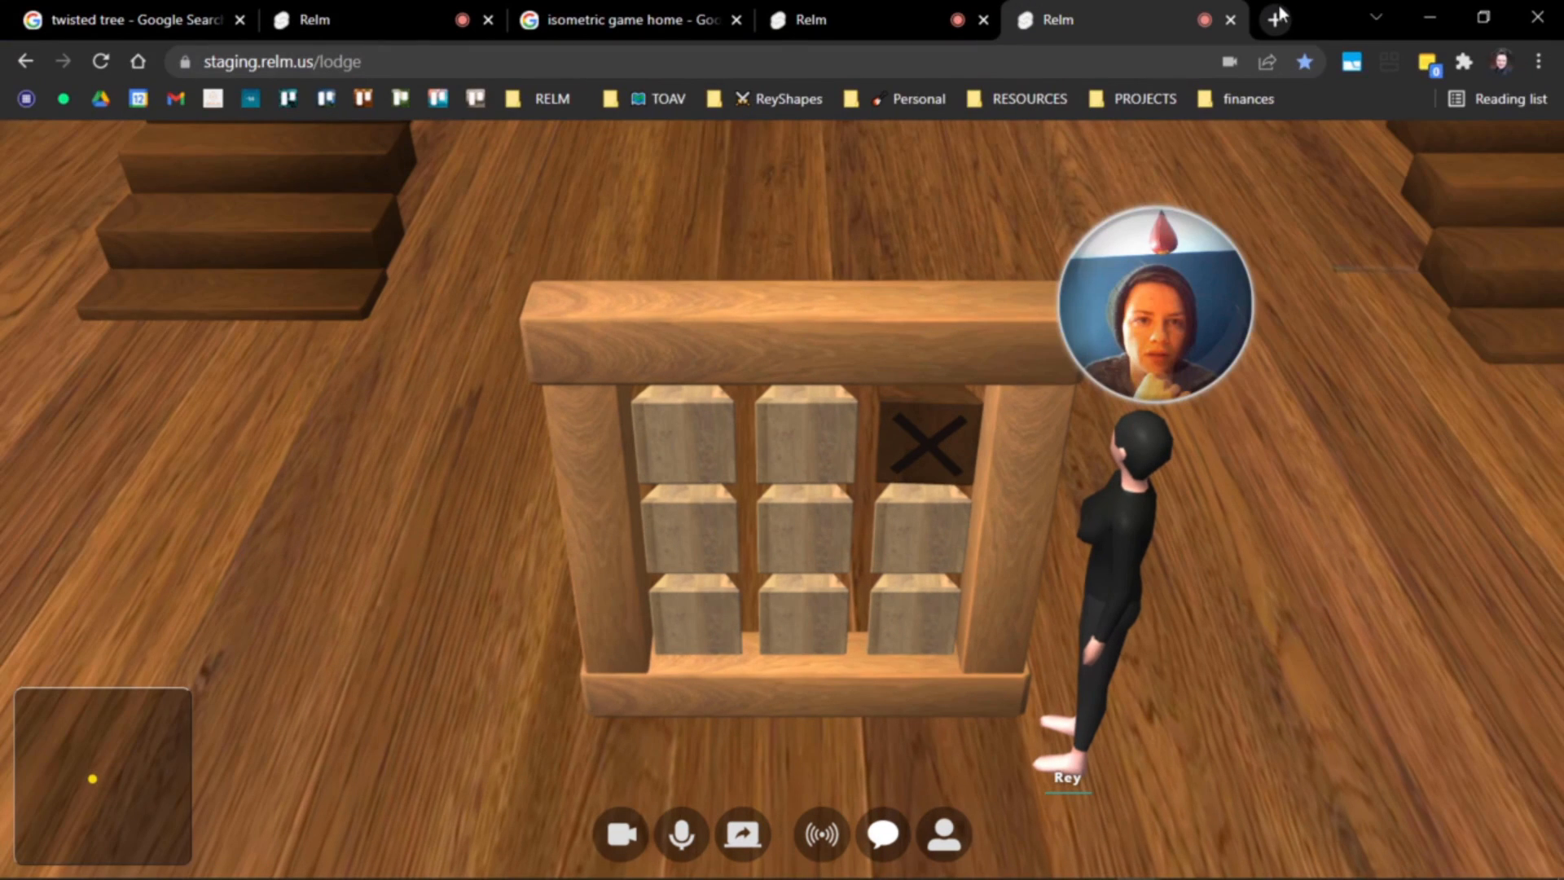
{"action": "left_click", "coordinate": [1277, 19]}
{"action": "type", "text": "hex color"}
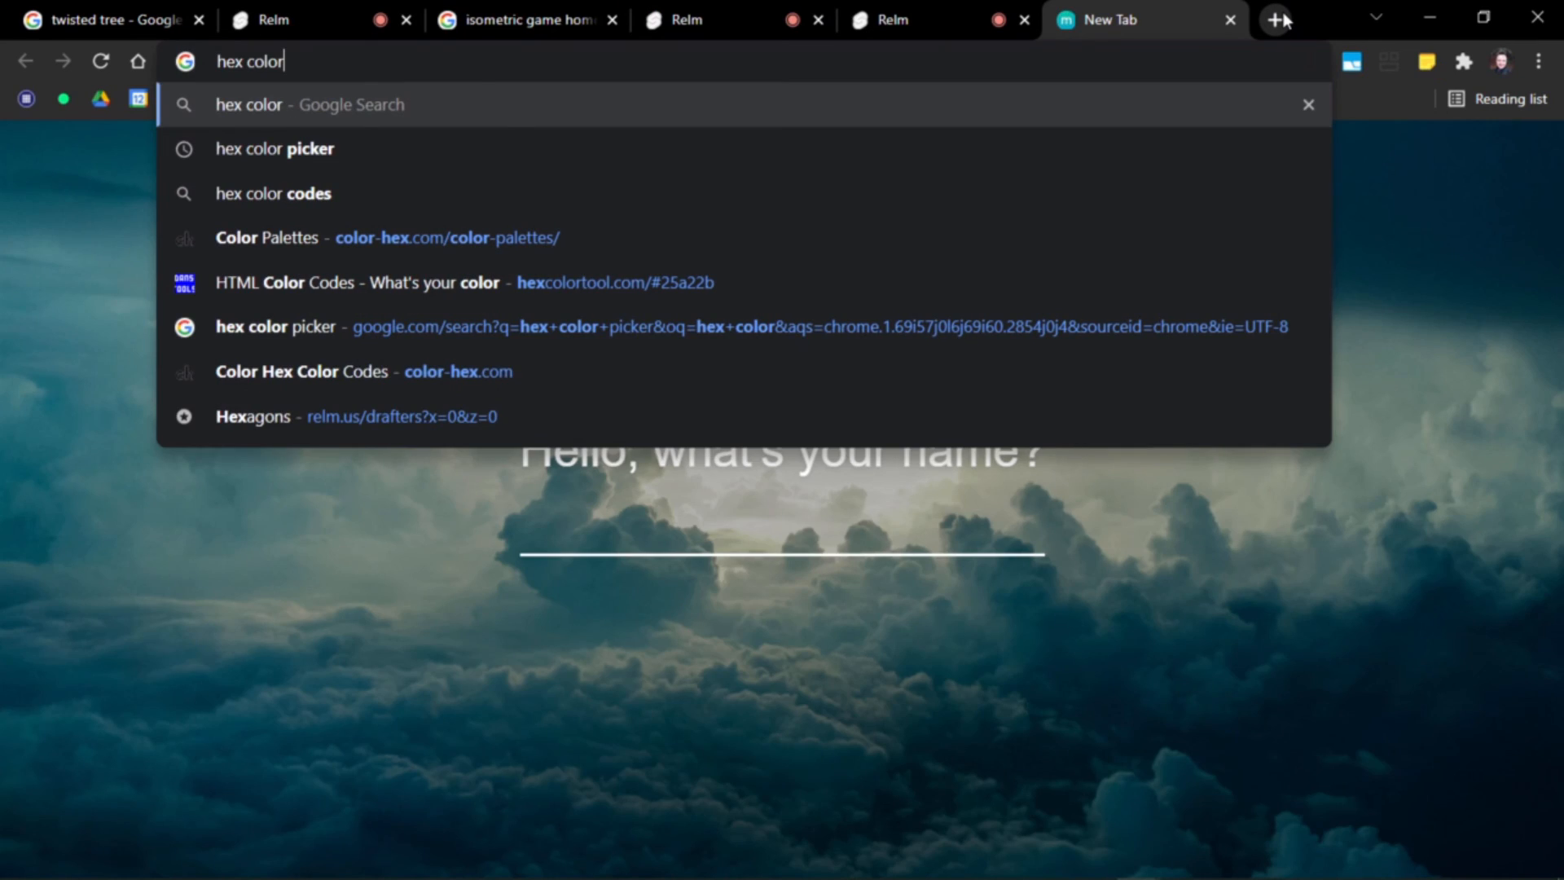
{"action": "key", "text": "Return"}
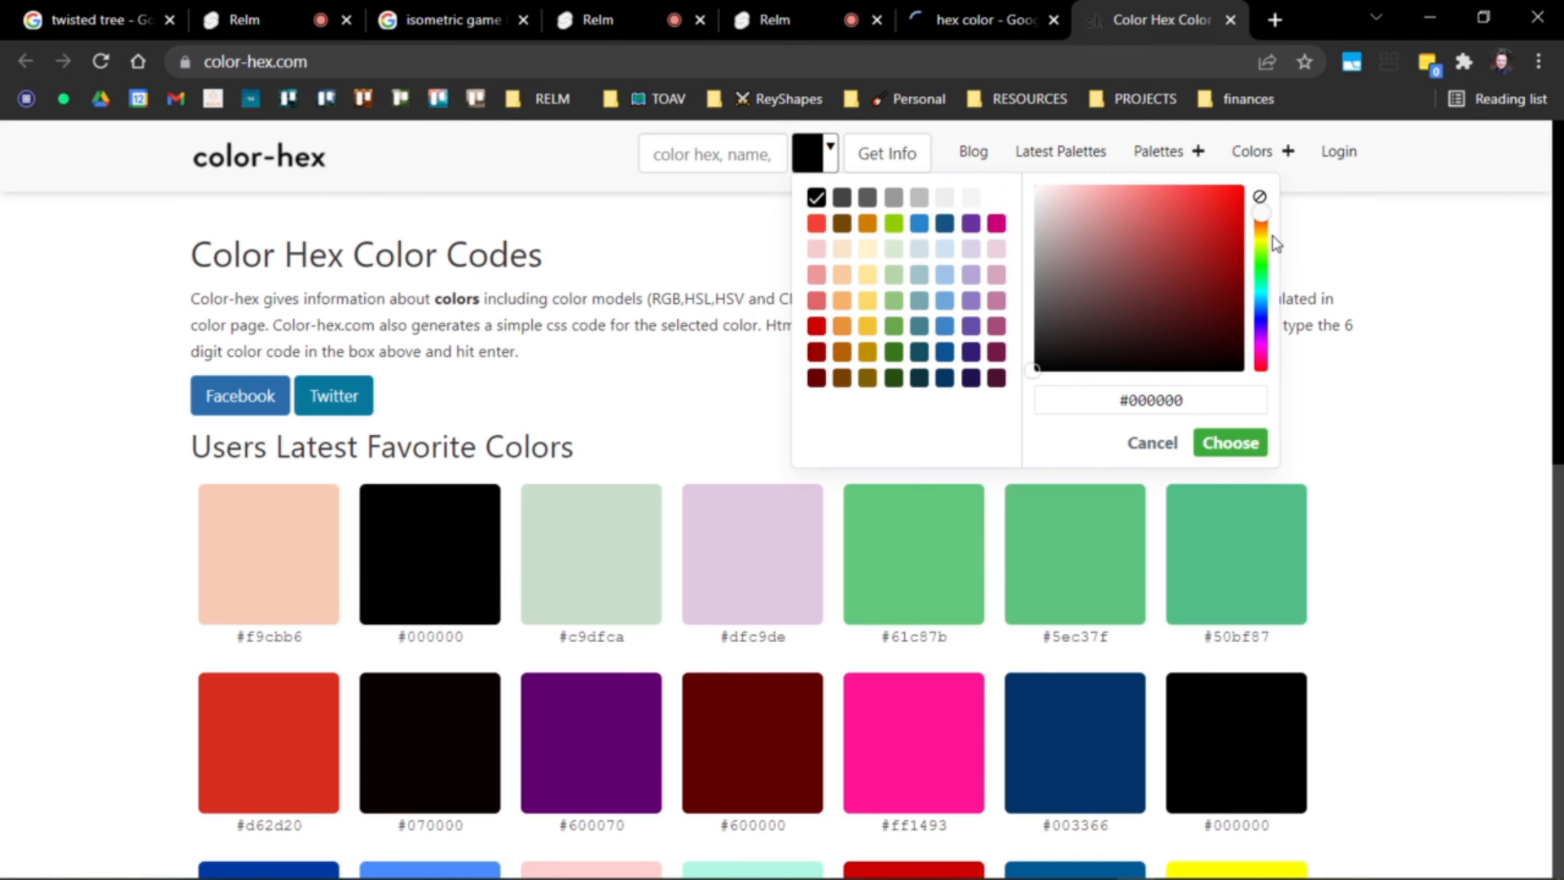
Pick the light green #9cc47b in the color picker and copy its hex code
{"action": "left_click", "coordinate": [1262, 252]}
{"action": "left_click", "coordinate": [1111, 228]}
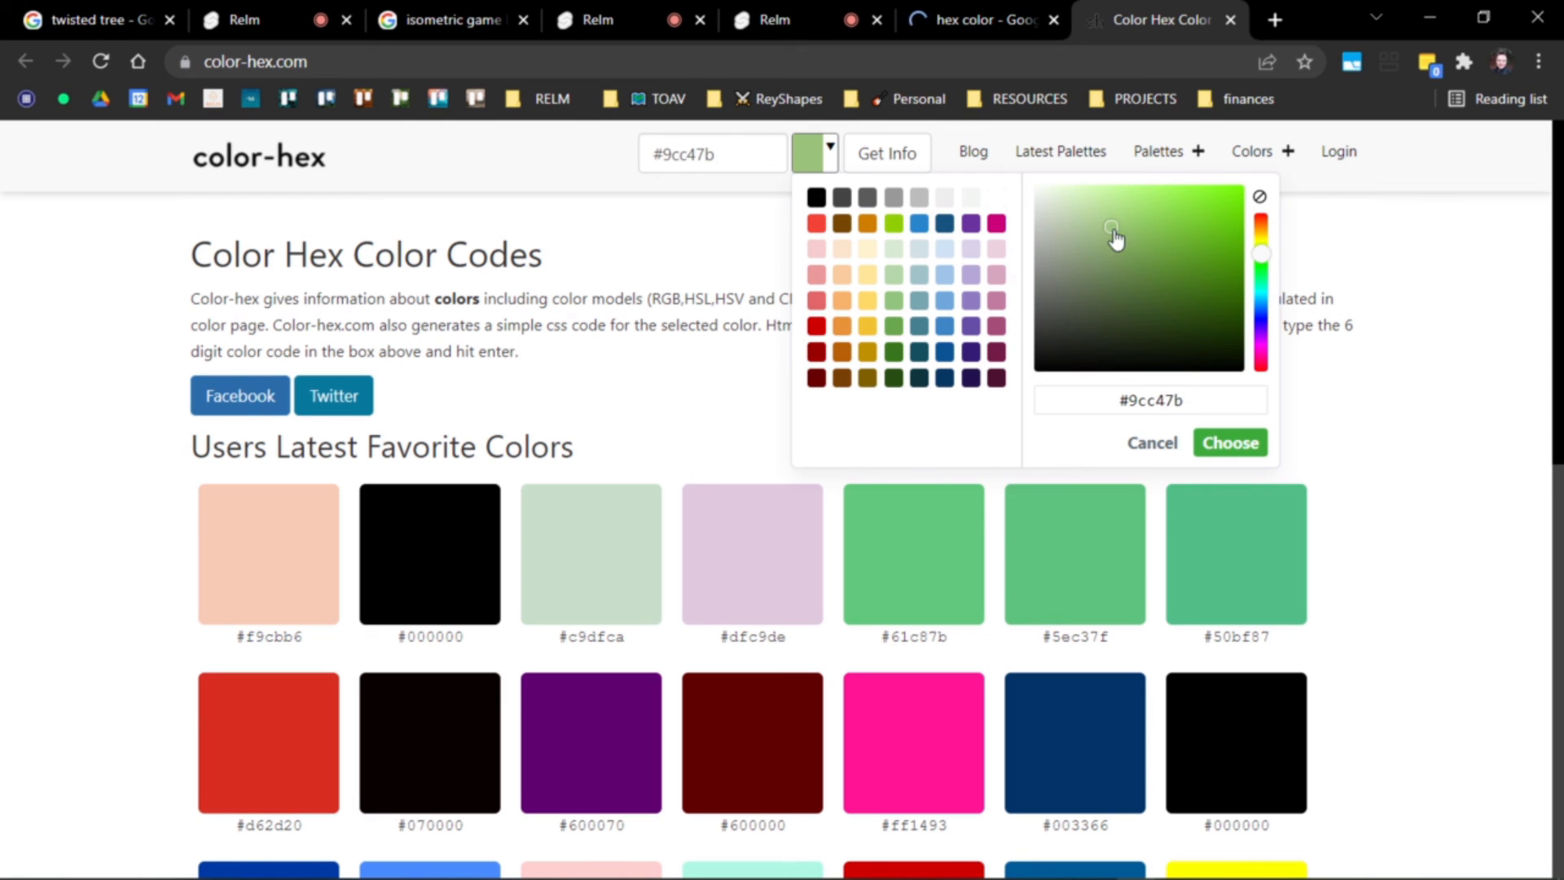
{"action": "left_click_drag", "start_coordinate": [1183, 401], "coordinate": [1103, 399]}
{"action": "key", "text": "ctrl+c"}
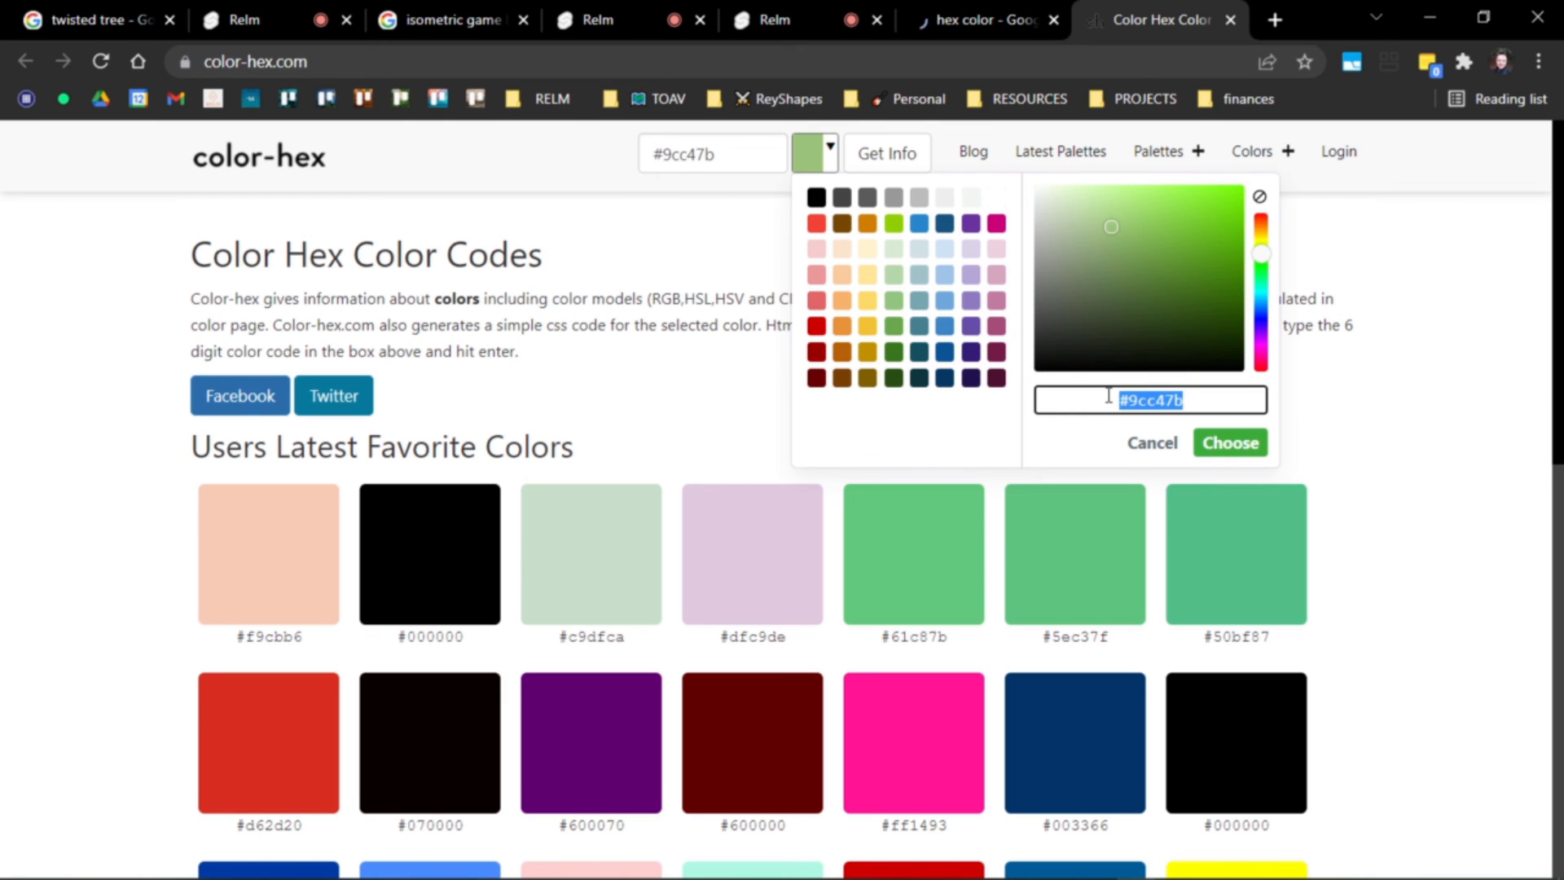
Return to the virtual world, change the top-right block's face map color to #9cc47b, and leave build mode
{"action": "left_click", "coordinate": [937, 18]}
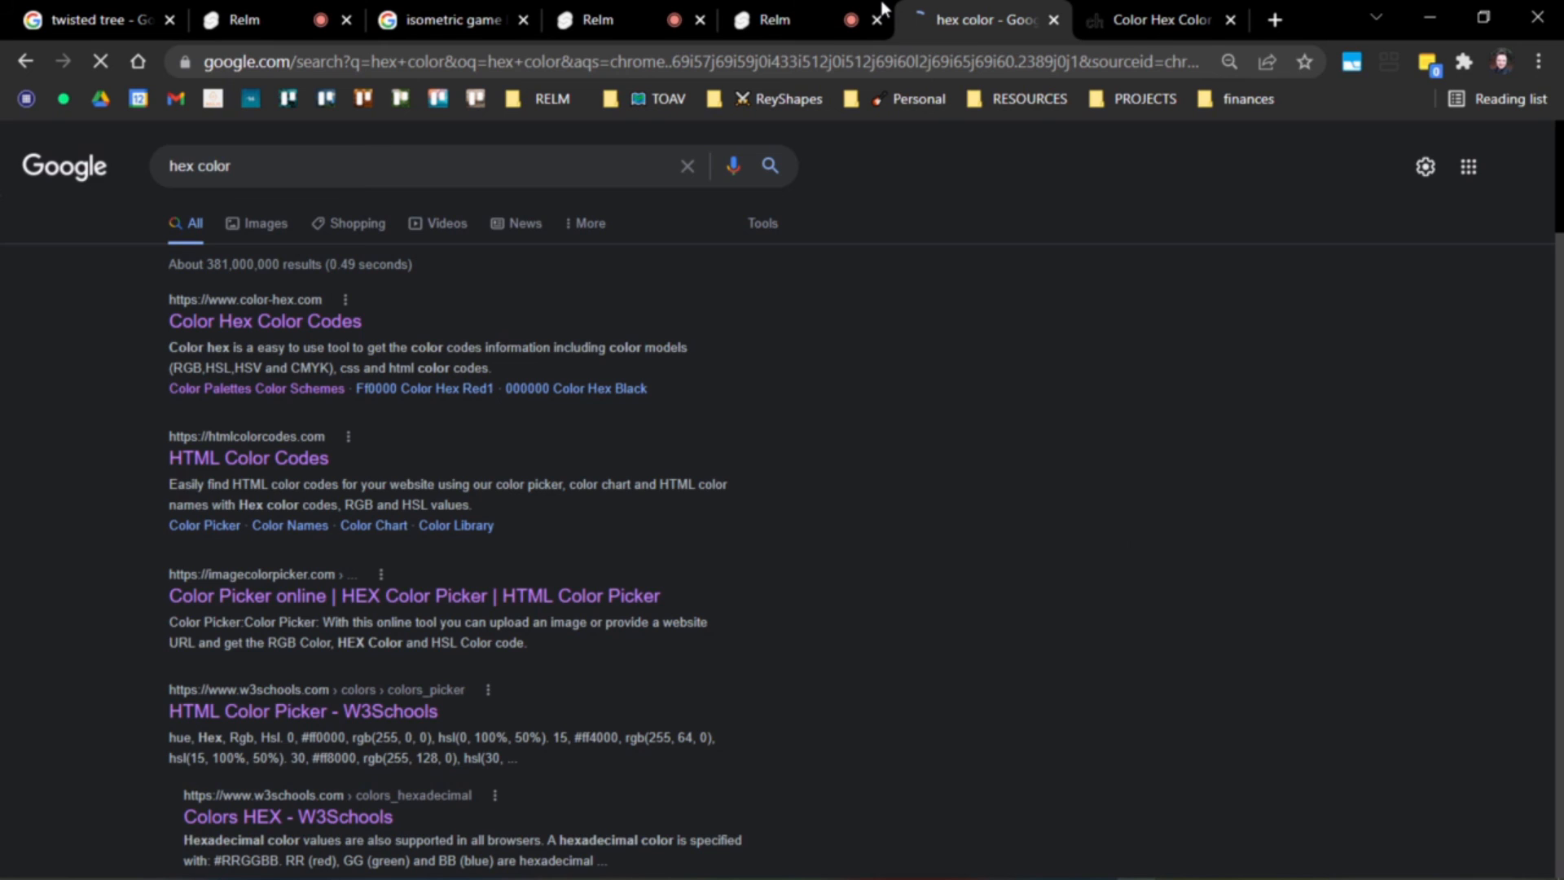
{"action": "left_click", "coordinate": [882, 8]}
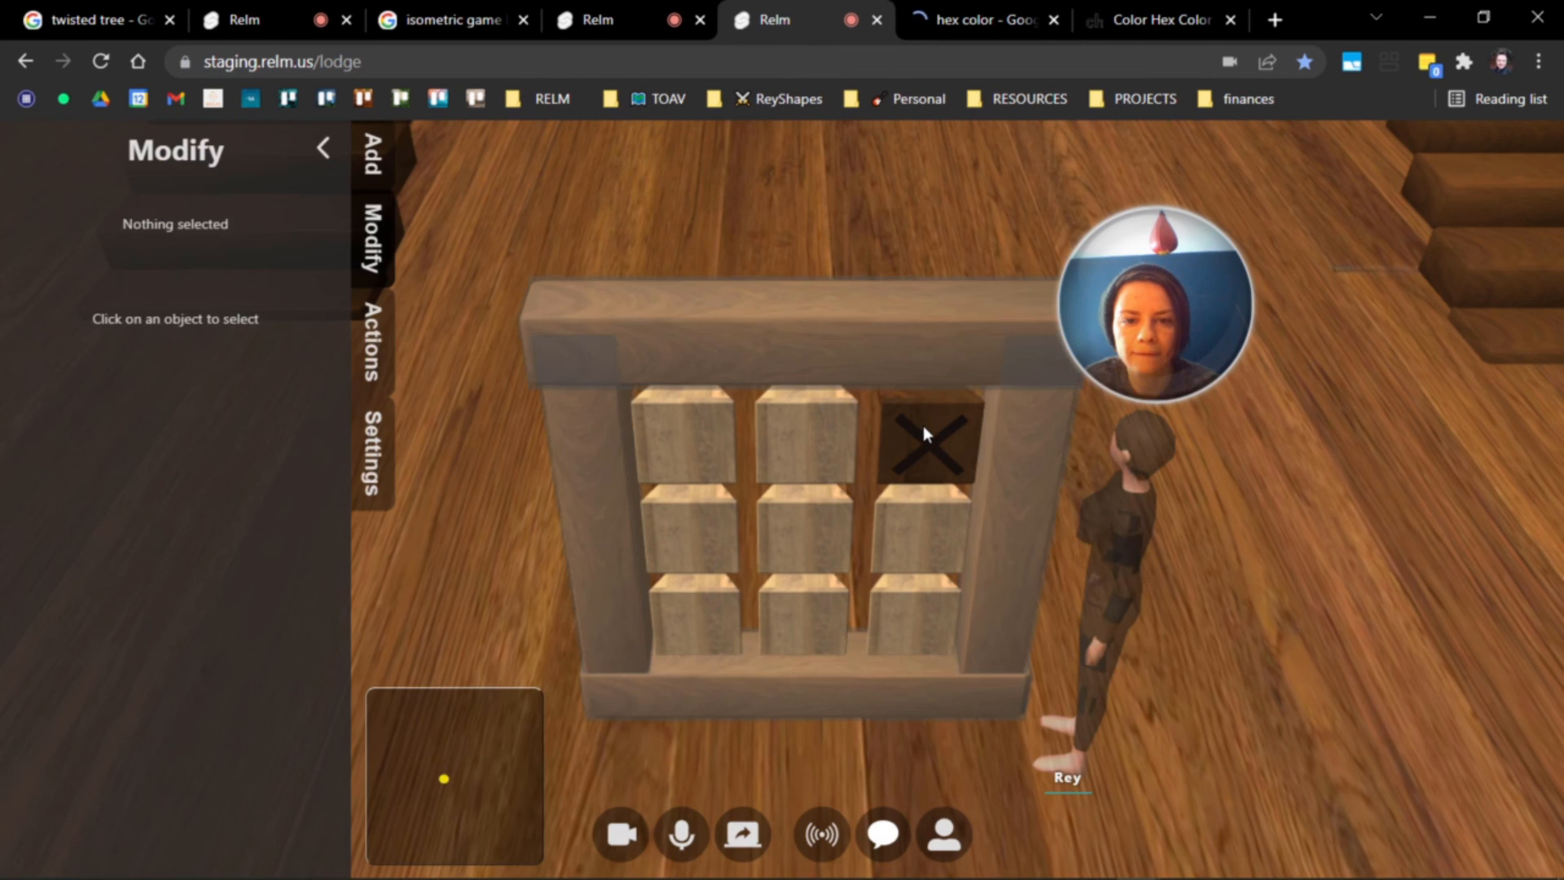
{"action": "left_click", "coordinate": [923, 426]}
{"action": "scroll", "coordinate": [162, 571], "scroll_direction": "down", "scroll_amount": 2}
{"action": "left_click", "coordinate": [135, 697]}
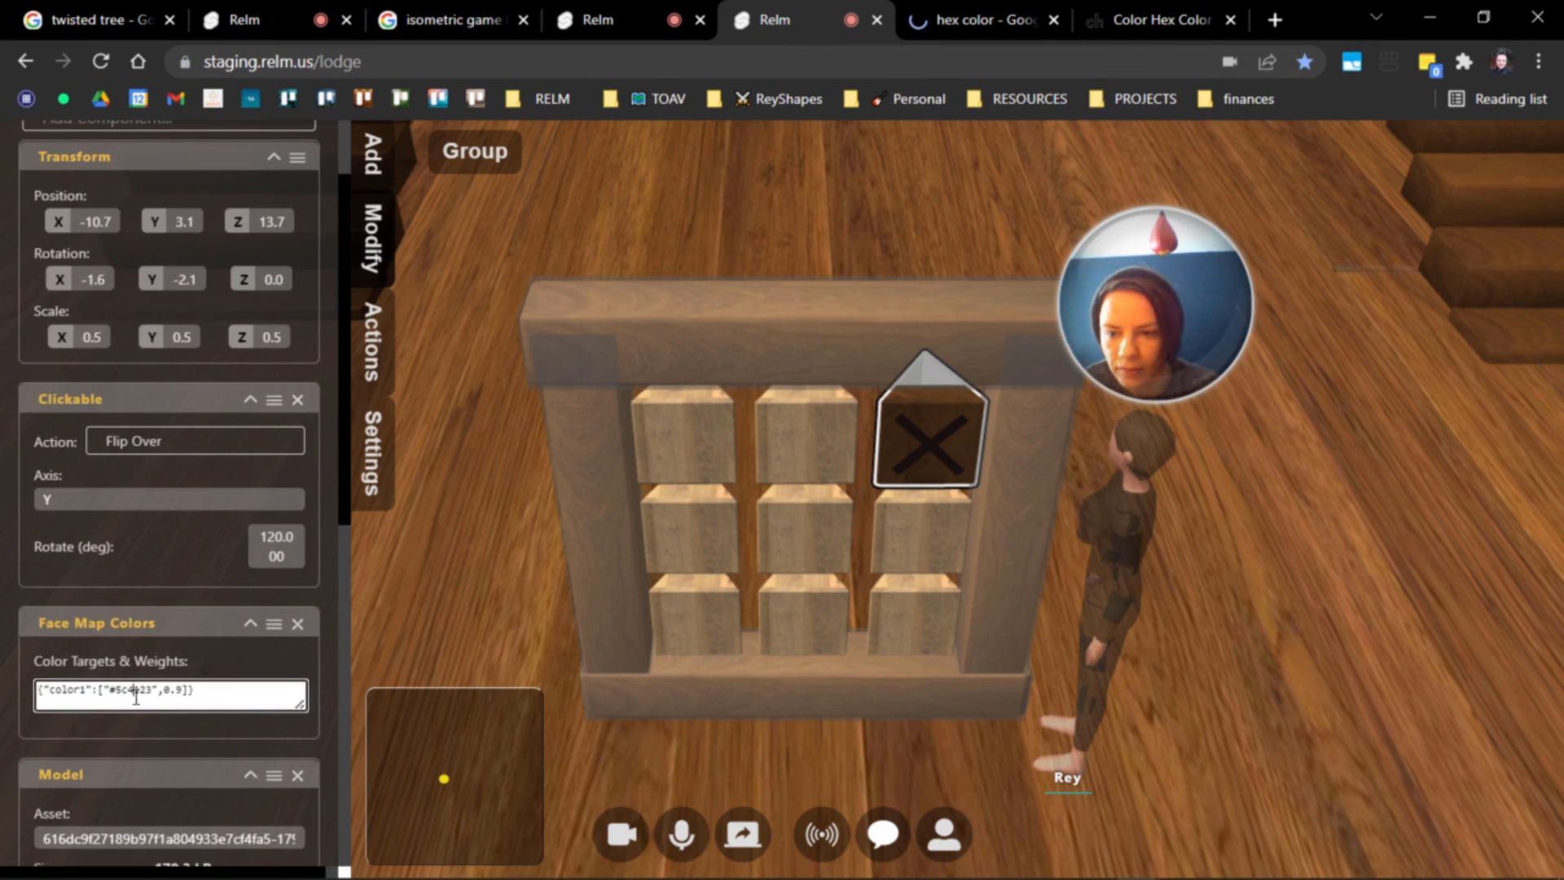
{"action": "left_click", "coordinate": [152, 691]}
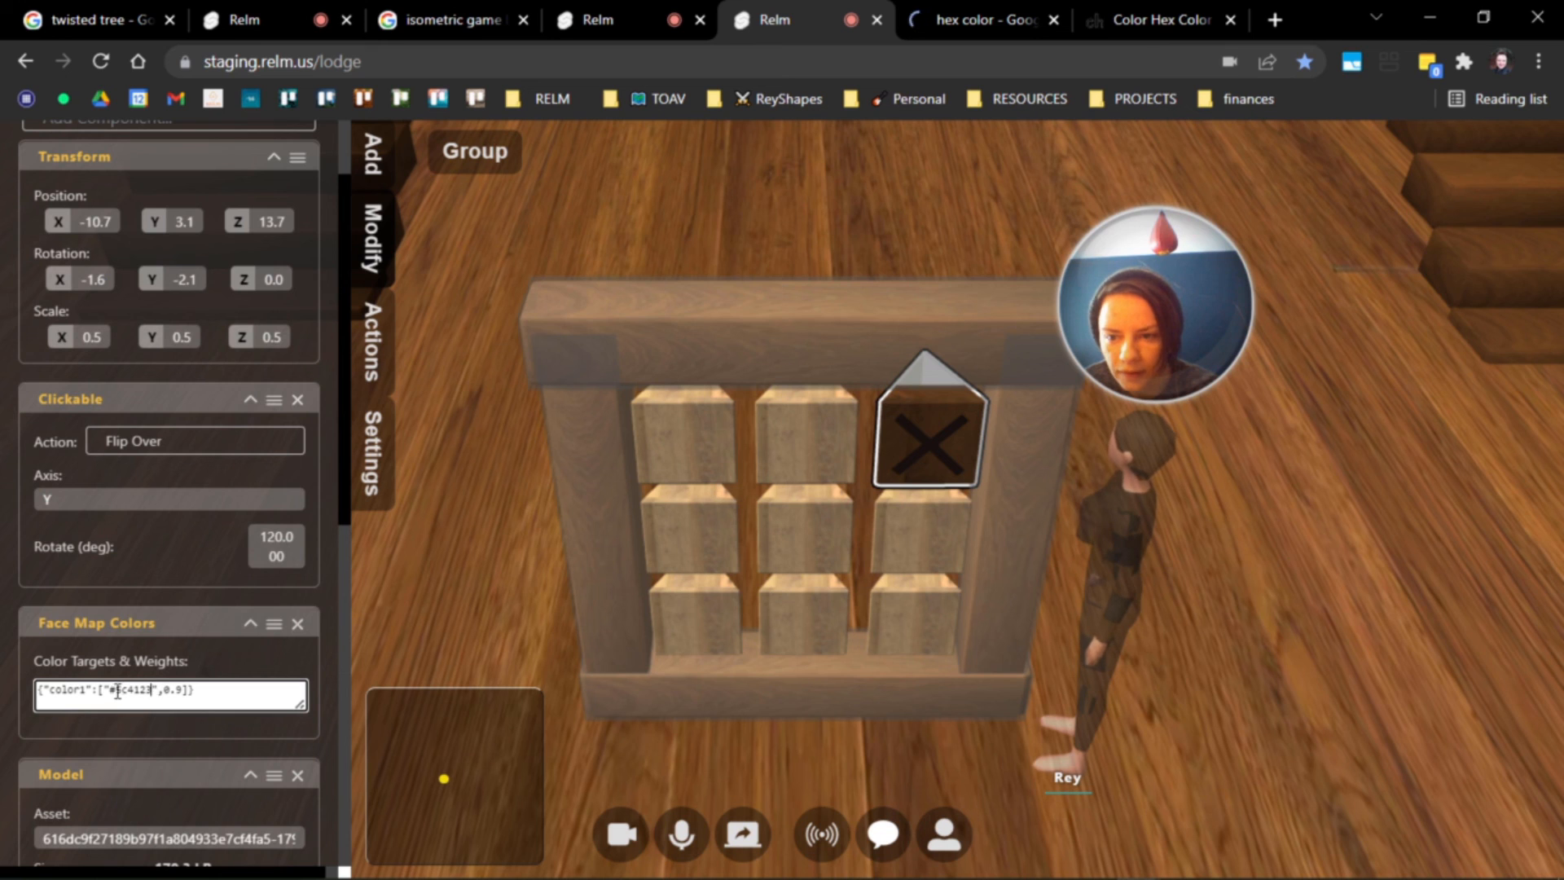
{"action": "double_click", "coordinate": [118, 690]}
{"action": "key", "text": "ctrl+v"}
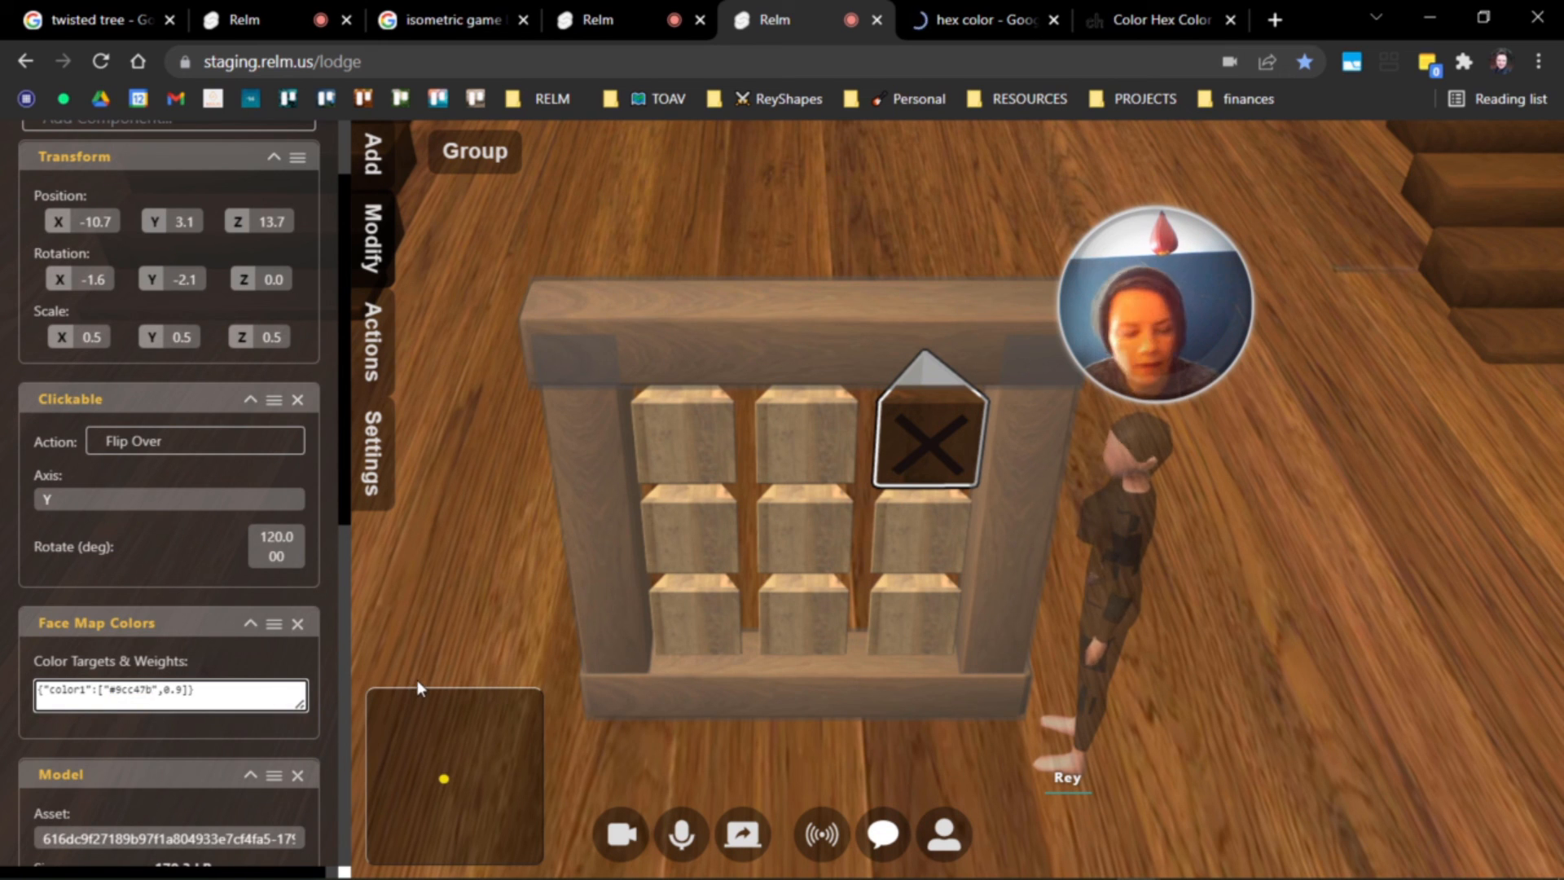
{"action": "left_click", "coordinate": [757, 407]}
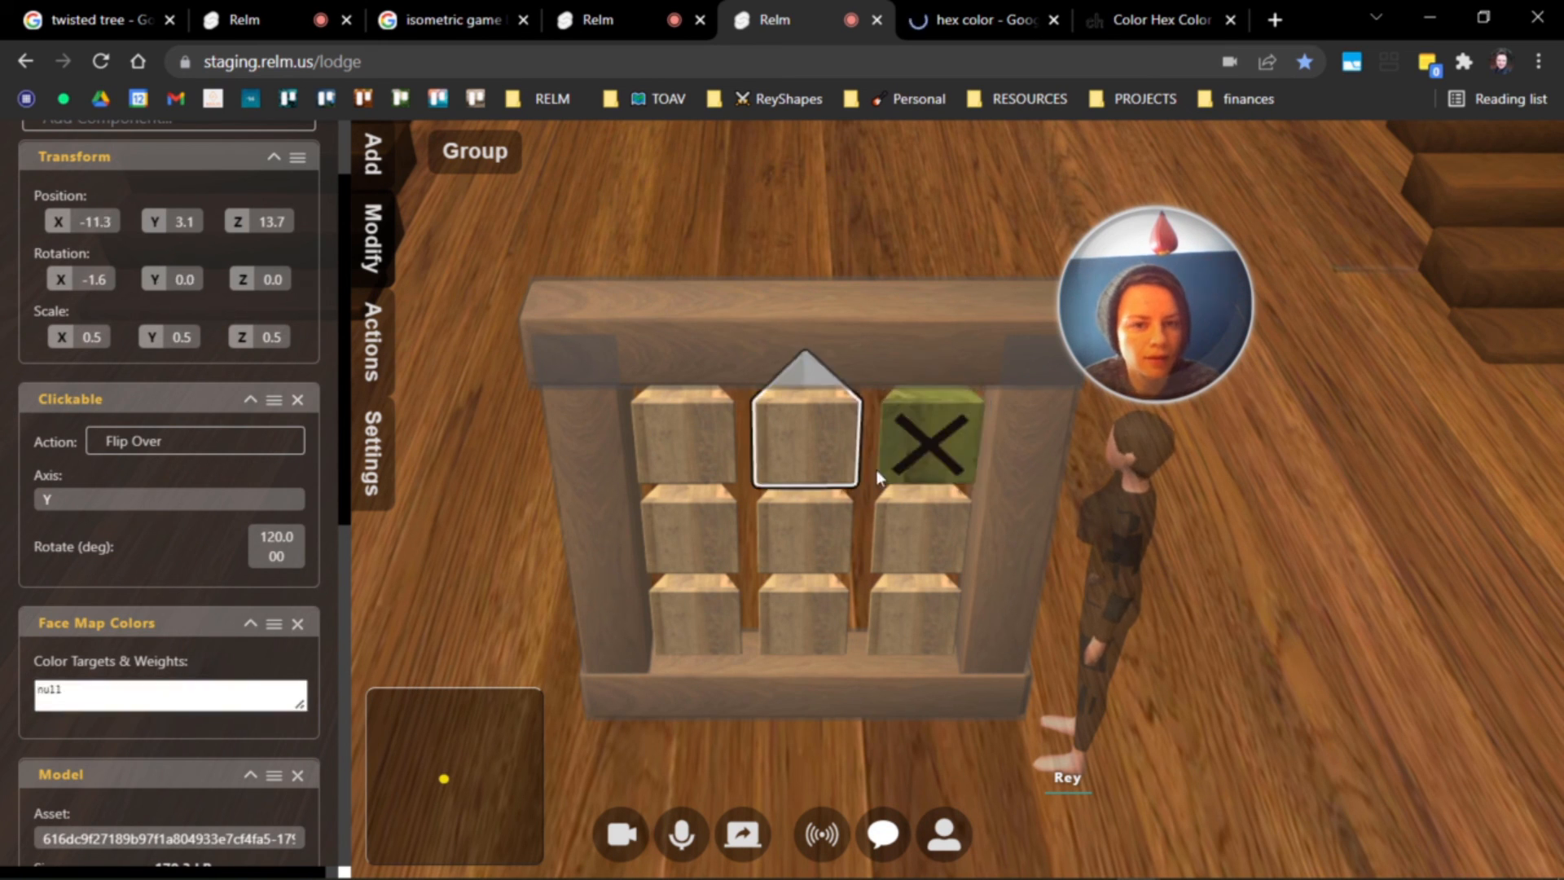
{"action": "key", "text": "Tab"}
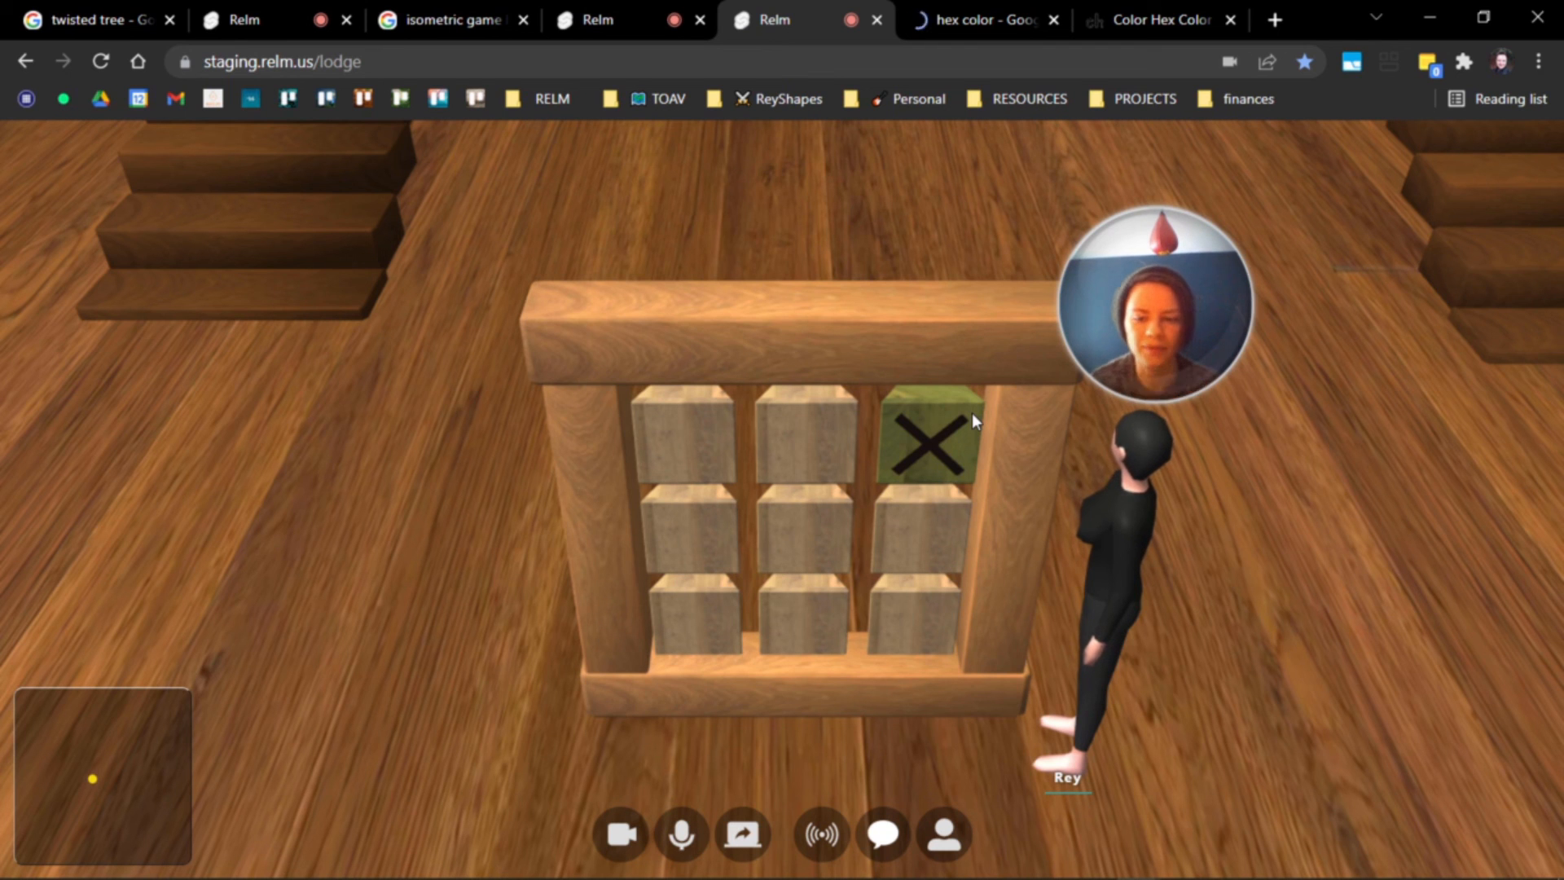
{"action": "scroll", "coordinate": [885, 526], "scroll_direction": "down", "scroll_amount": 5}
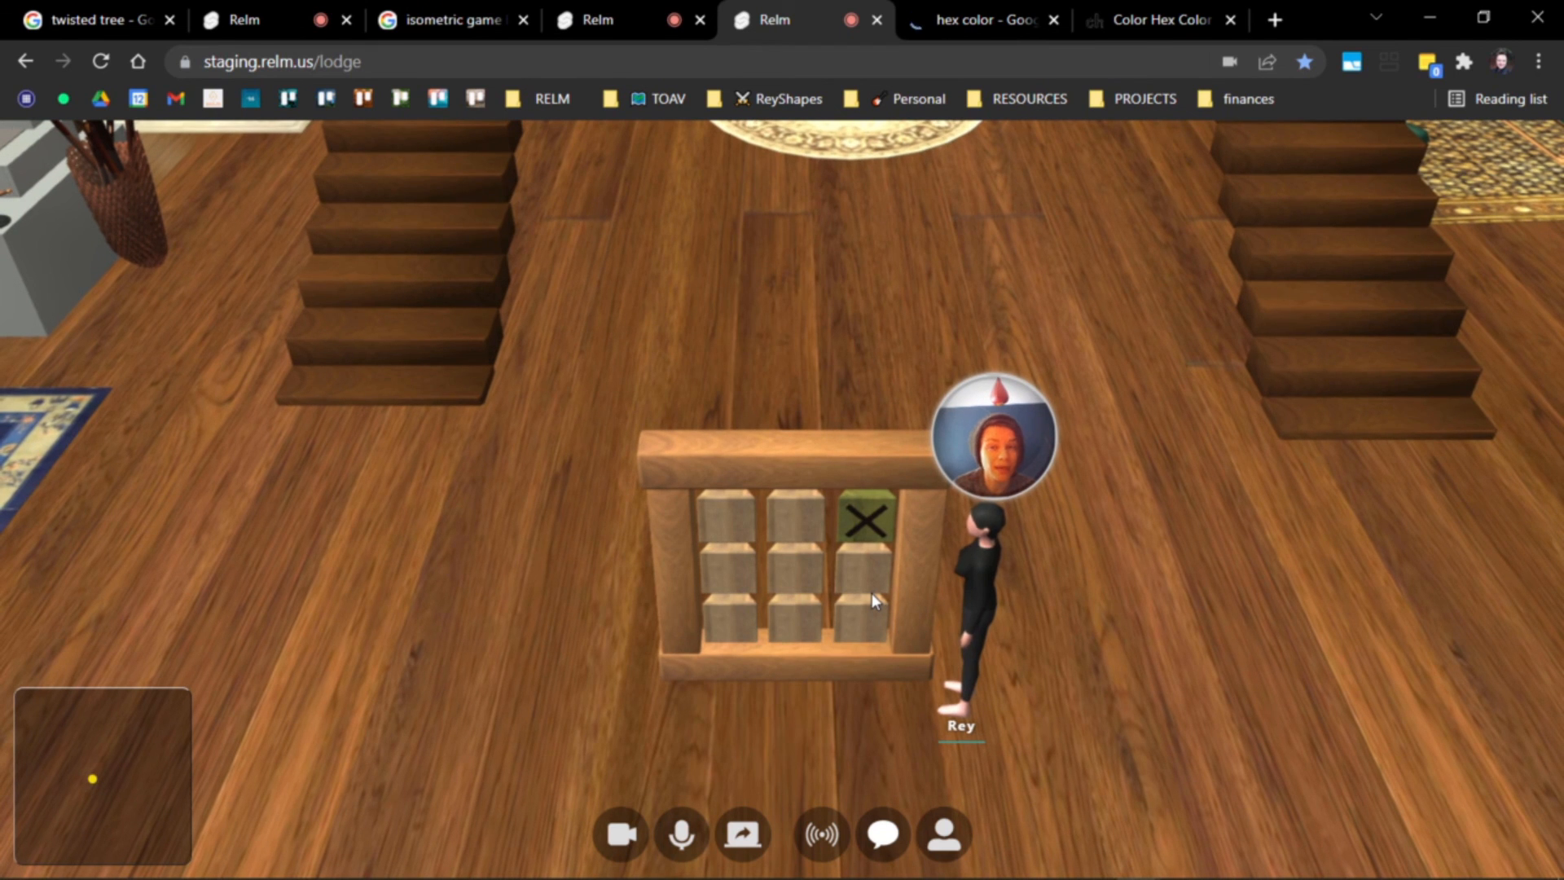
{"action": "scroll", "coordinate": [872, 593], "scroll_direction": "up", "scroll_amount": 5}
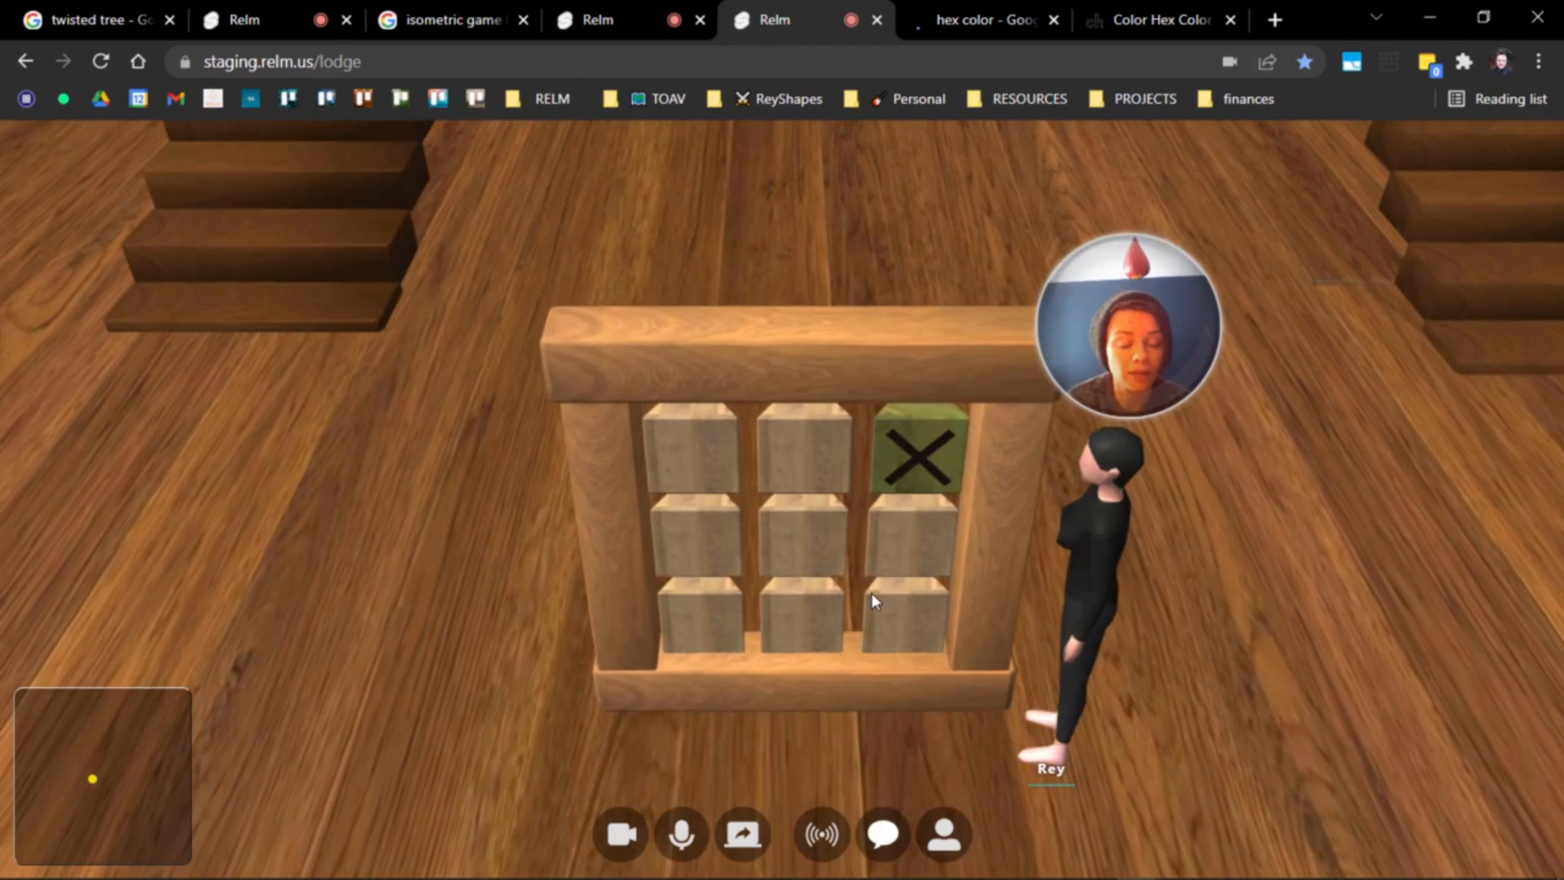